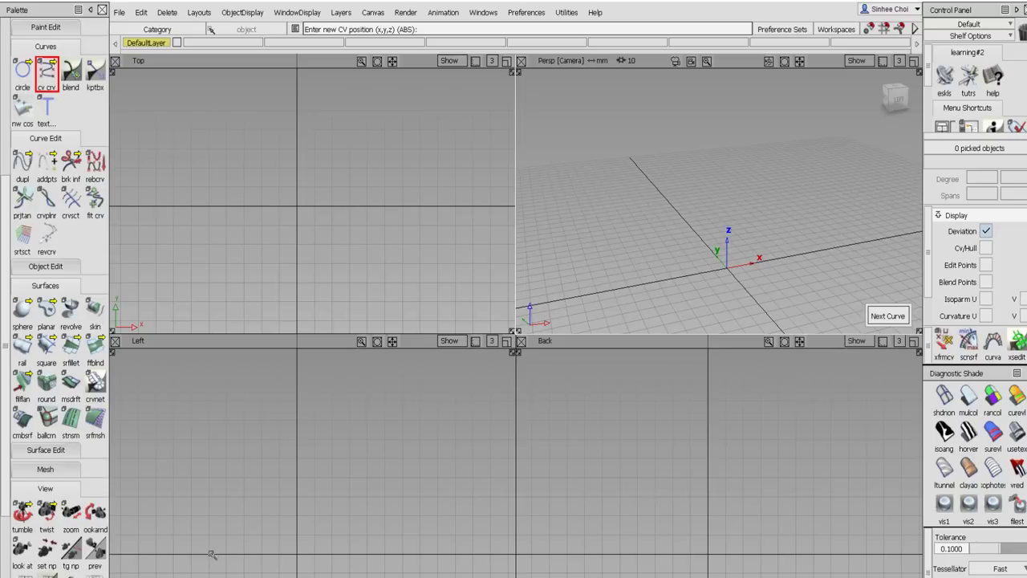
- Draw a three-CV curve in the Left view, starting on the ground line at X -50 and arching up toward positive X
left_click(208, 554)
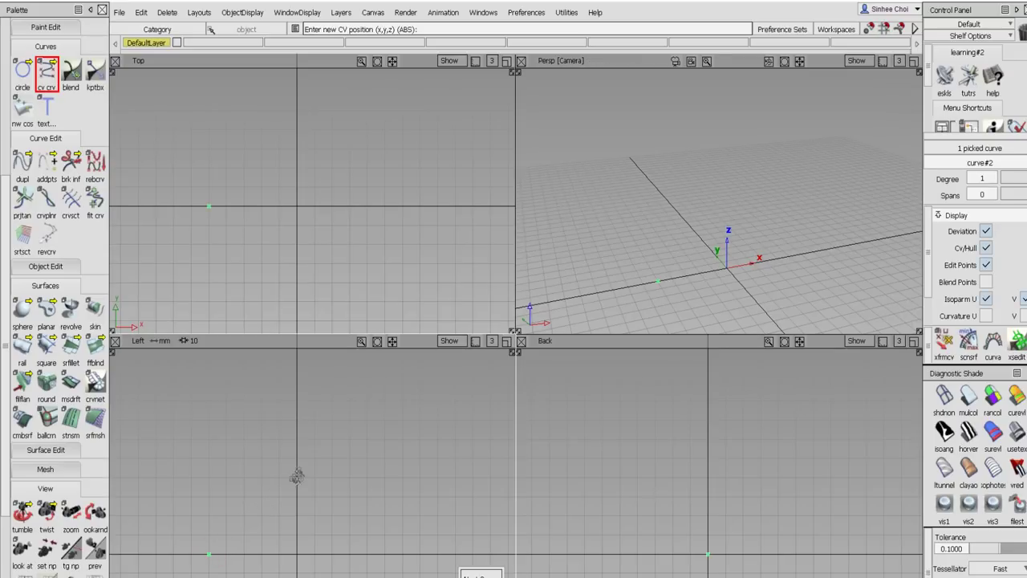
left_click(298, 468)
mouse_move(297, 468)
left_mouse_down()
mouse_move(305, 453)
mouse_move(285, 461)
left_mouse_up()
left_click_drag(396, 412, 405, 408)
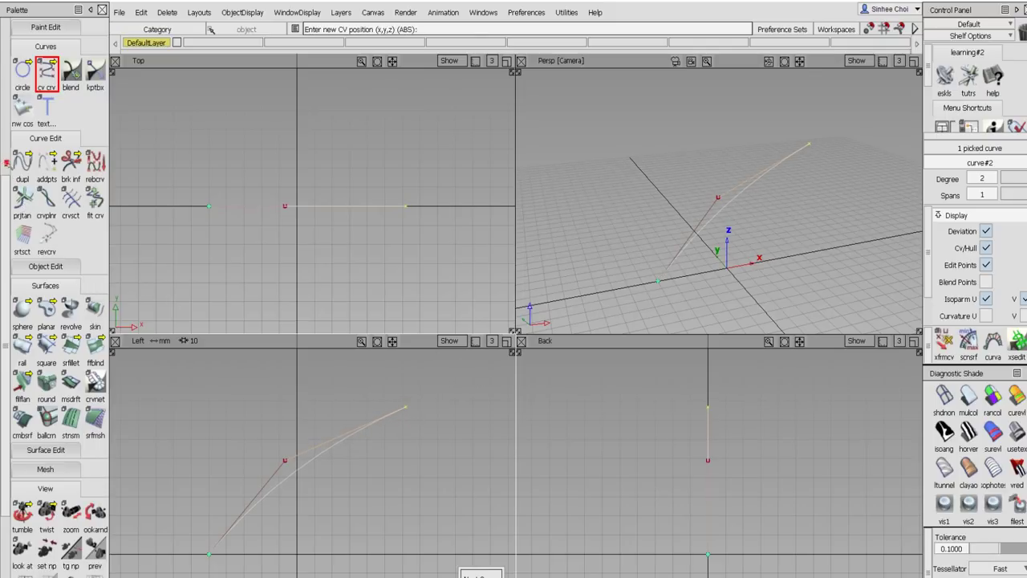
- Move the curve's end CV to about X 86.7, Z 97, and pull its middle CV up and outward for a fuller arch
scroll(7, 163, "up", 5)
left_click(22, 180)
left_click_drag(218, 383, 277, 359)
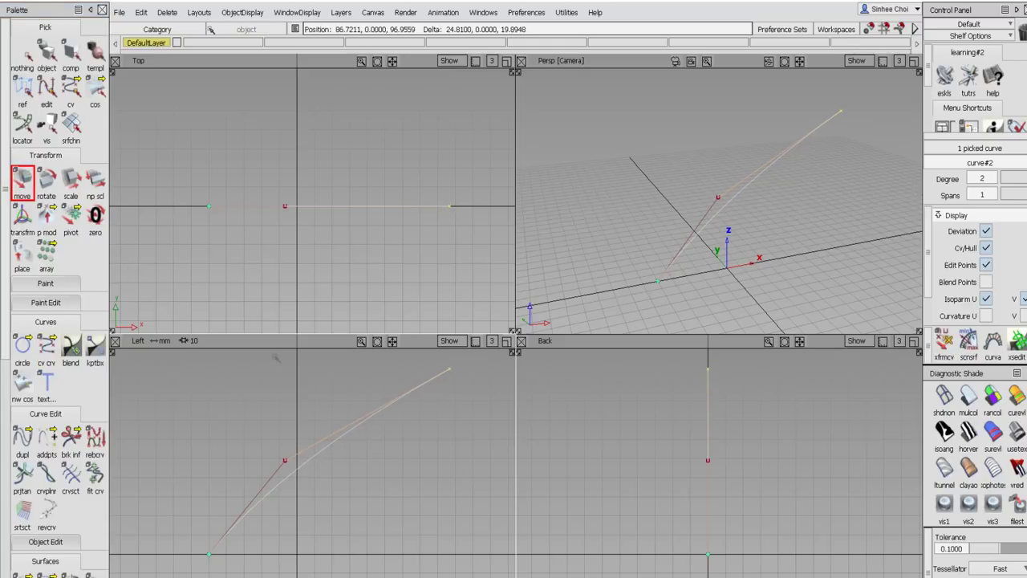
left_click(71, 90)
left_click(22, 178)
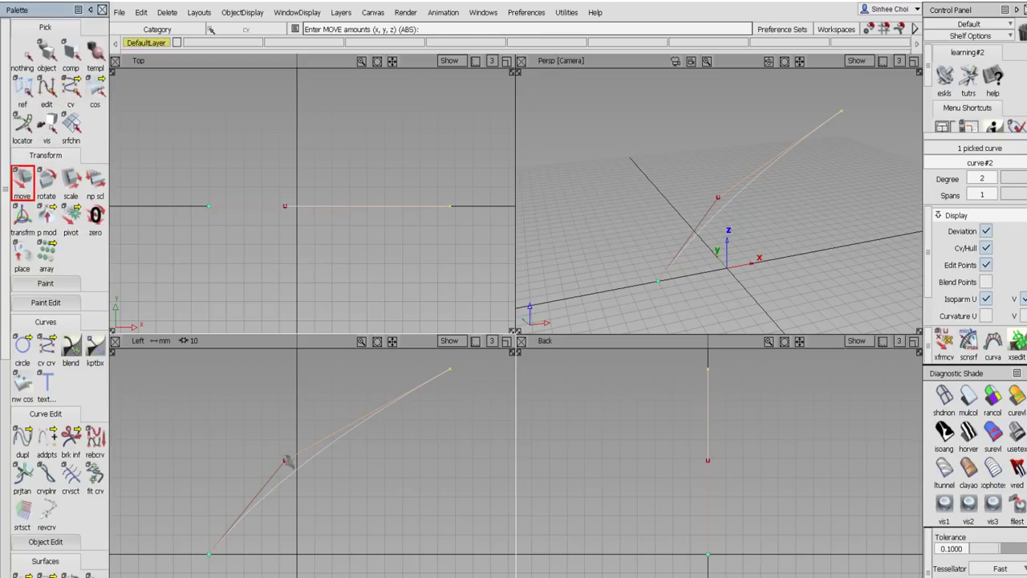
left_click_drag(287, 463, 251, 429)
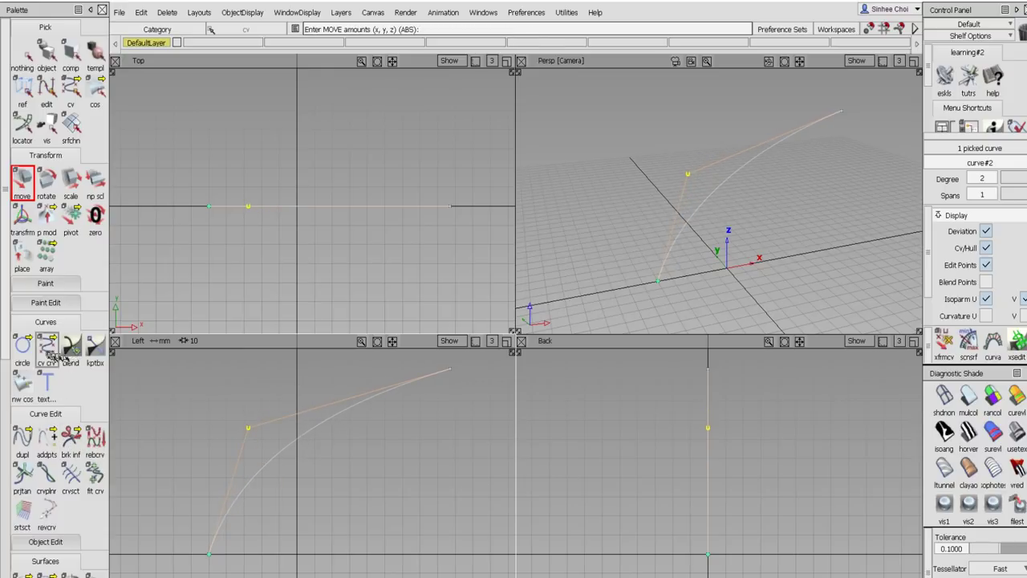
- Draw a five-CV curve below the arch in the Left view, from the ground line just inside its base to just past its upper end
left_click(46, 351)
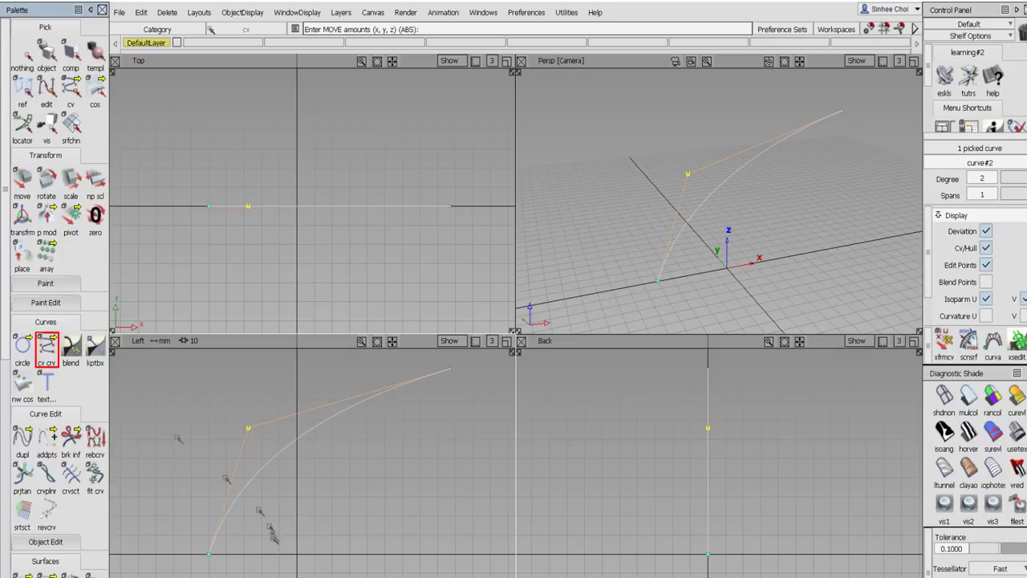
left_click(230, 553)
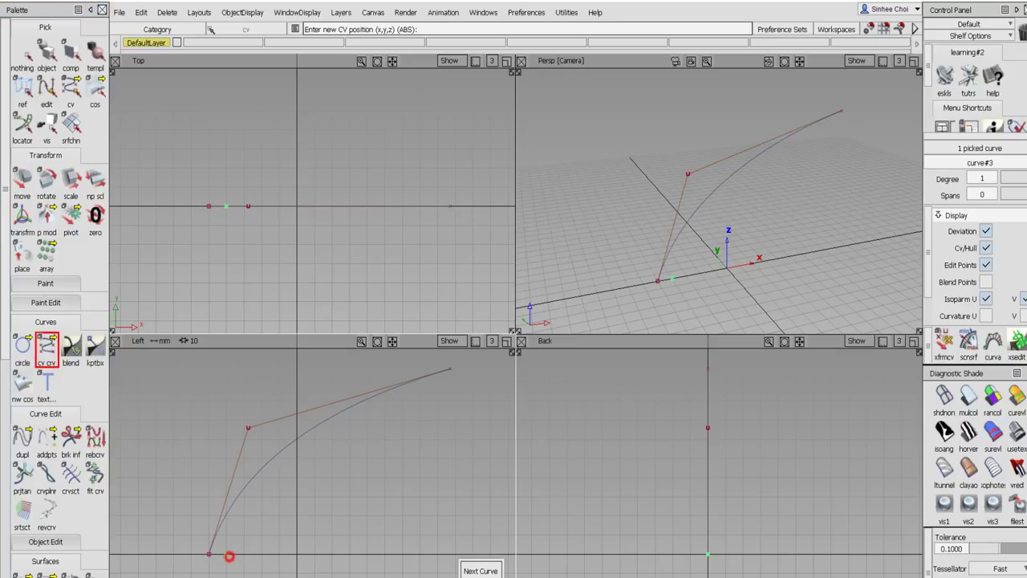
left_click(265, 517)
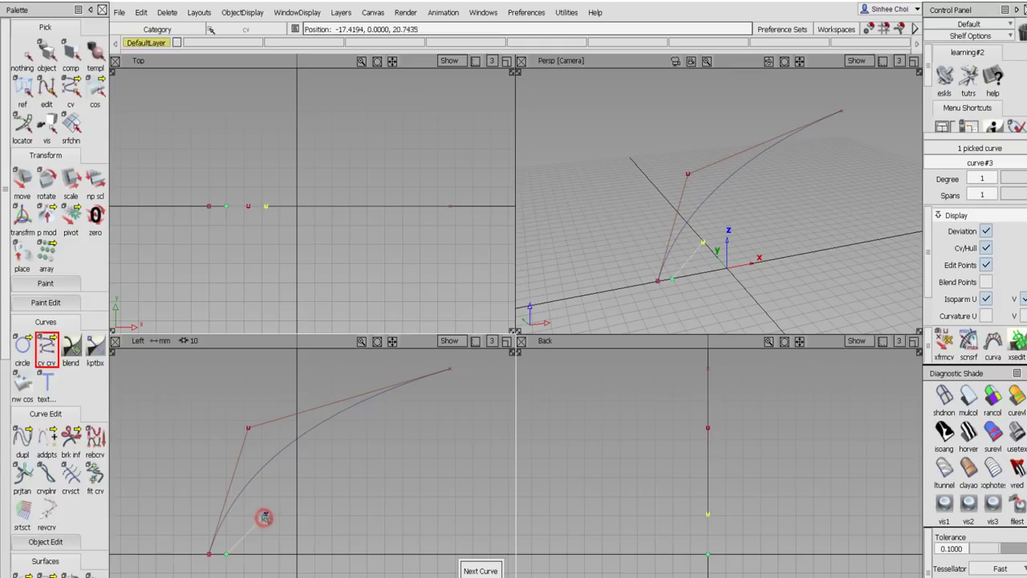
left_click_drag(268, 504, 268, 503)
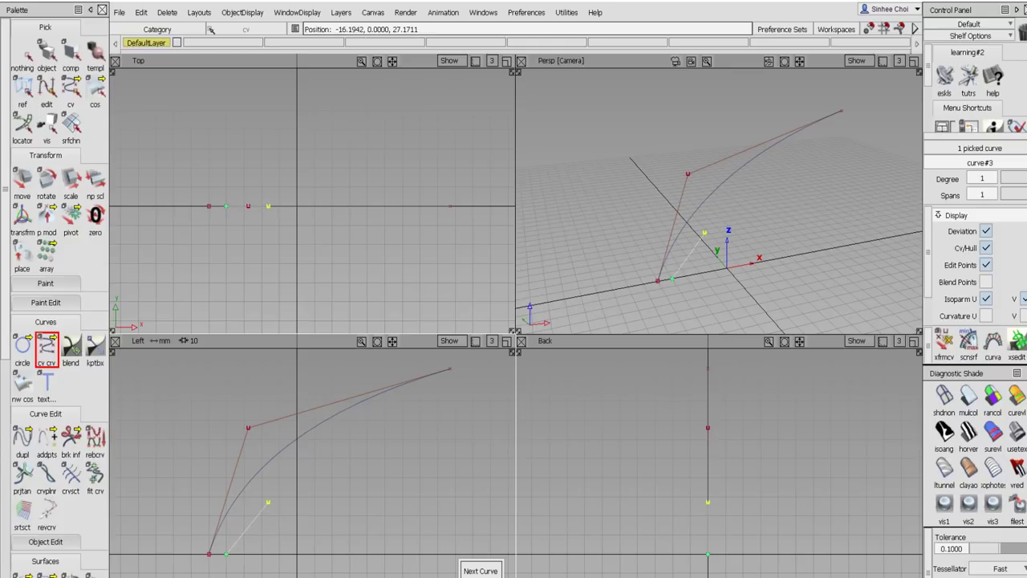
left_click_drag(379, 503, 407, 515)
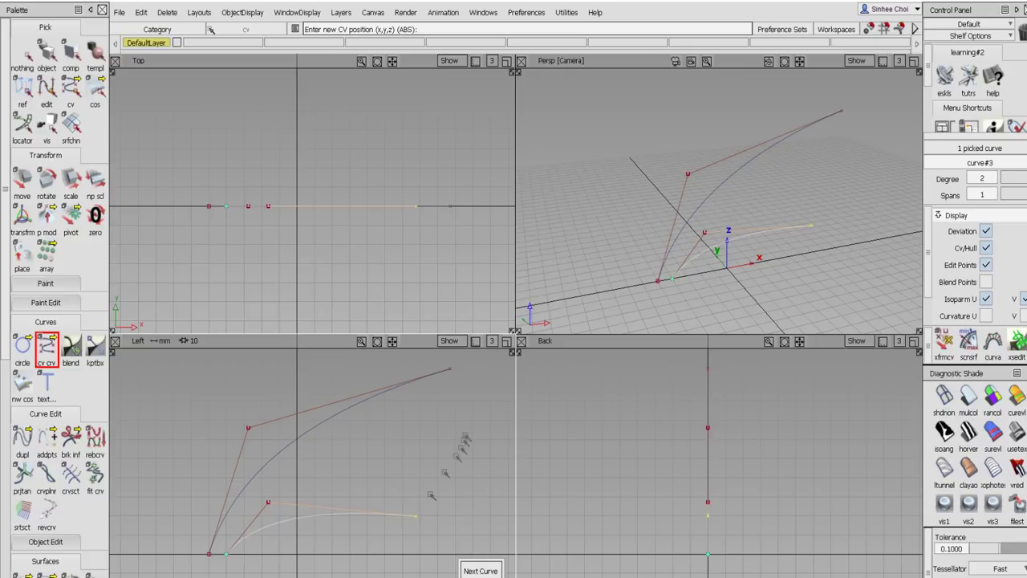
left_click(464, 433)
left_click_drag(464, 434, 451, 484)
left_click_drag(435, 362, 442, 361)
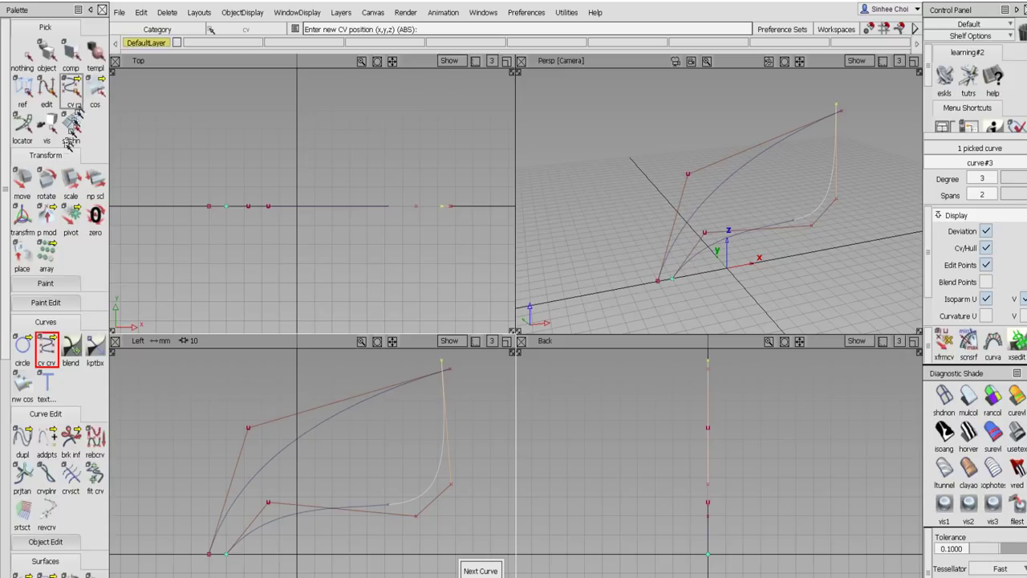
- Reshape the lower curve in the Left view by moving its fourth CV up and outward and its third CV down near the ground line
left_click(74, 92)
left_click(22, 180)
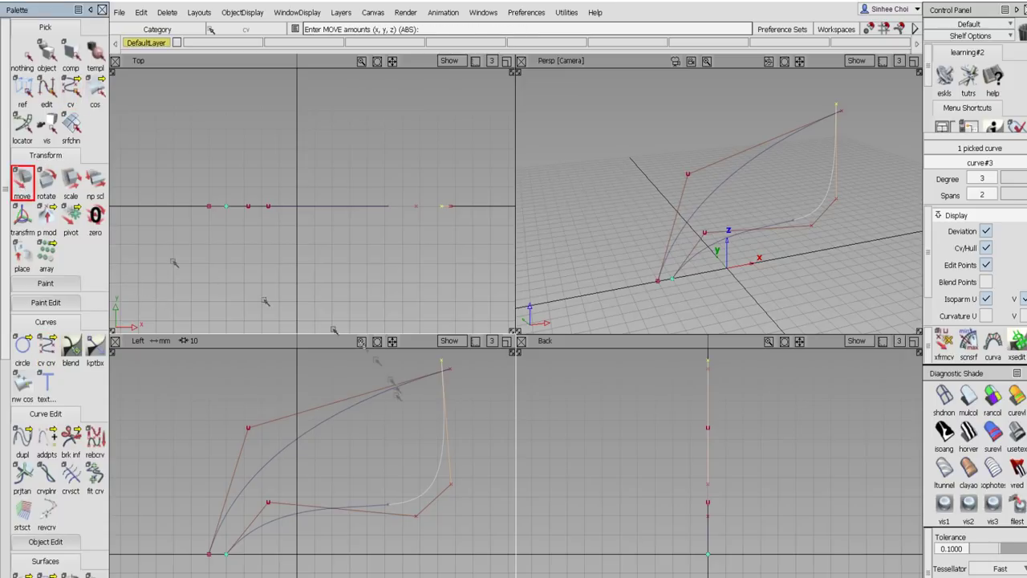
left_click(452, 486)
left_click_drag(466, 510, 470, 475)
left_click_drag(413, 514, 393, 548)
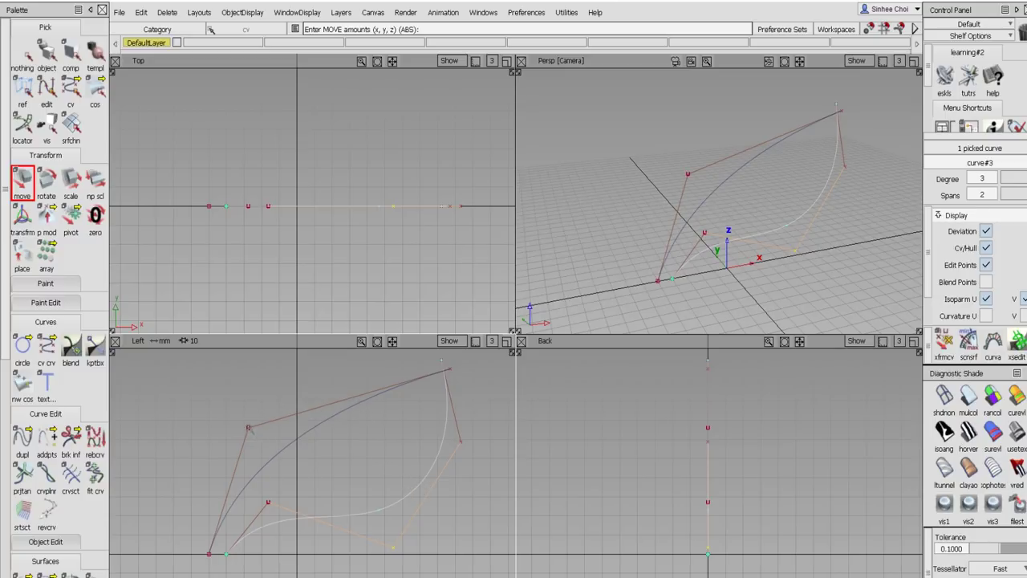
- Raise the upper curve's middle CV, lift the lower curve's second CV, and fine-tune the lower curve's third and fourth CVs
left_click_drag(248, 428, 257, 405)
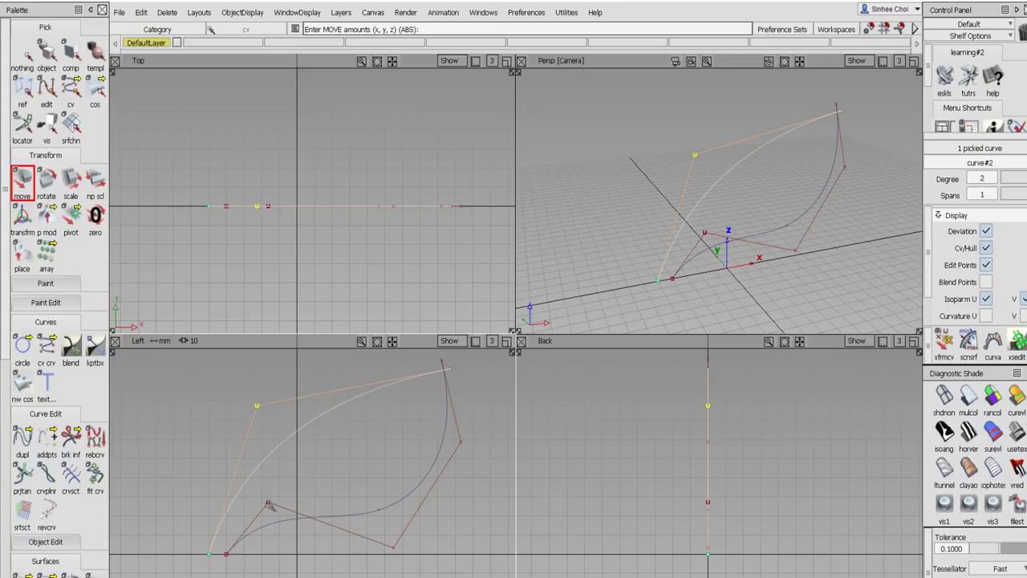
left_click_drag(269, 506, 259, 491)
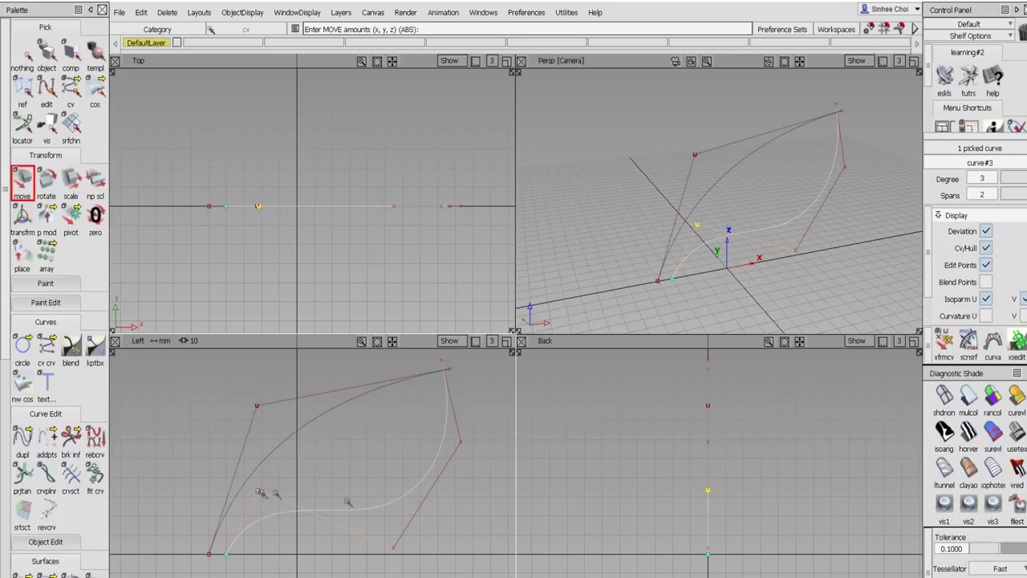
left_click_drag(394, 550, 394, 548)
left_click_drag(460, 440, 471, 478)
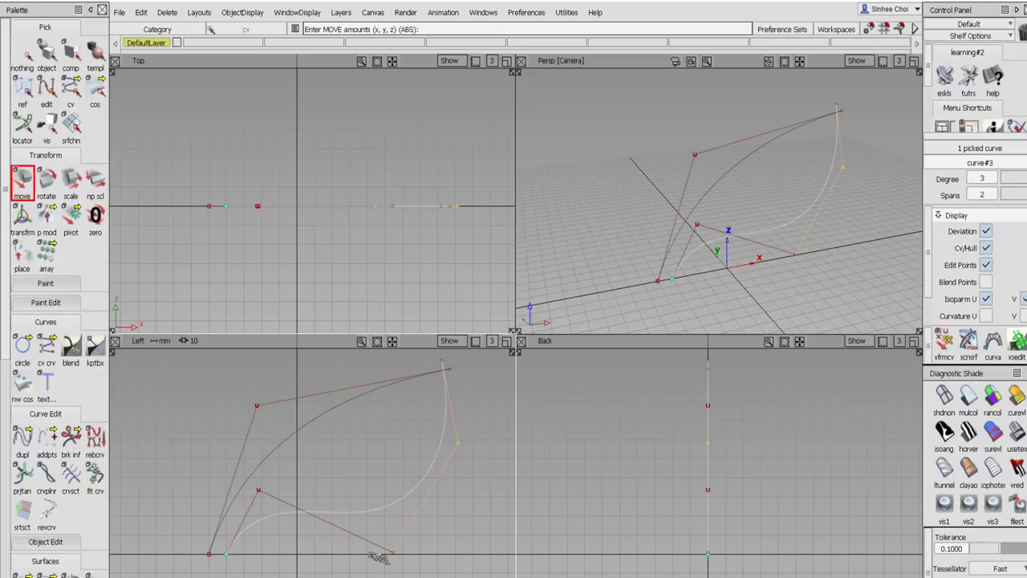
left_click_drag(392, 554, 380, 549)
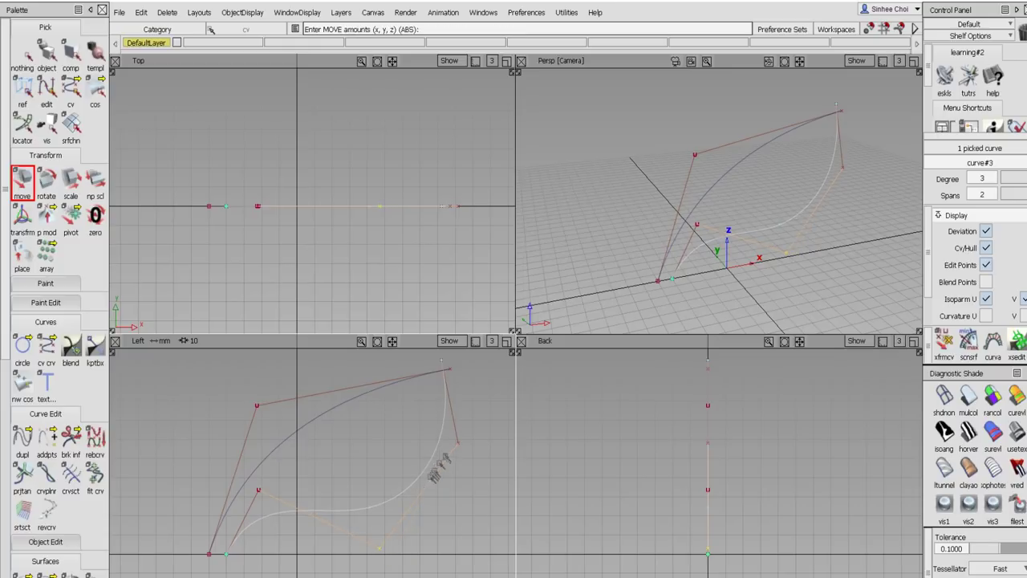
left_click_drag(455, 446, 459, 444)
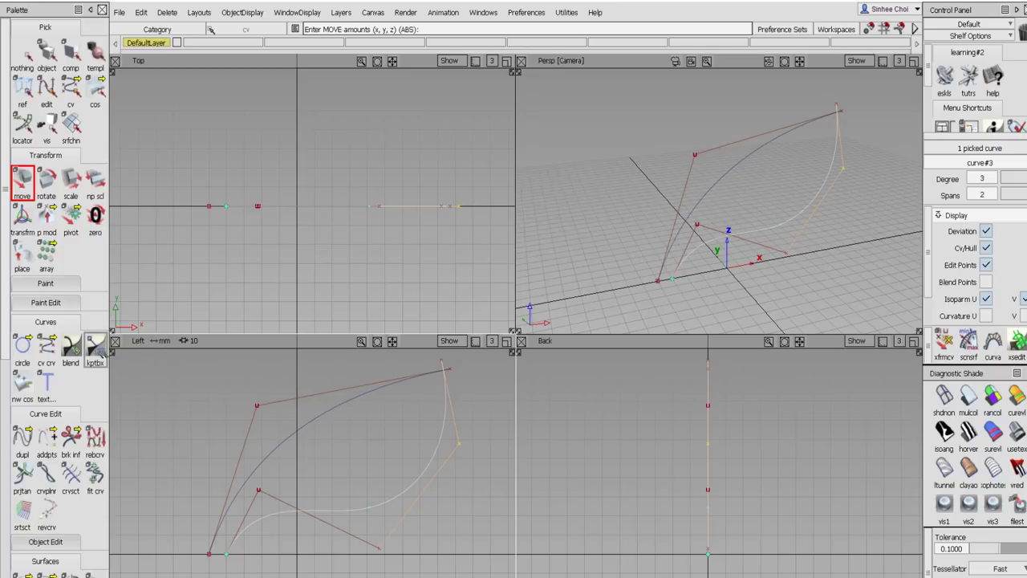
- Draw a short three-CV base curve from the upper curve's ground endpoint, extending sideways in the Top view and bending inward
left_click(46, 345)
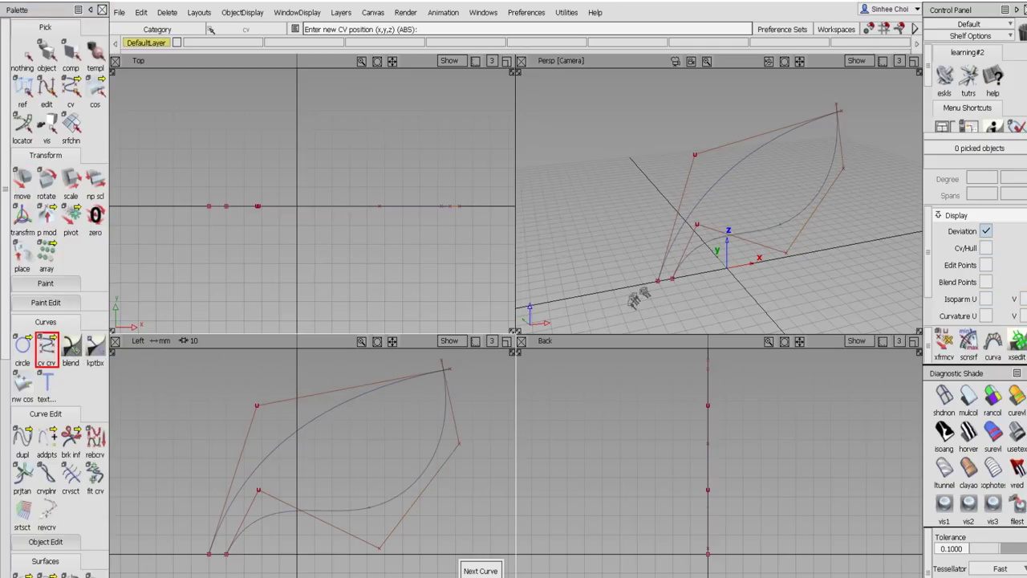
left_click(657, 282)
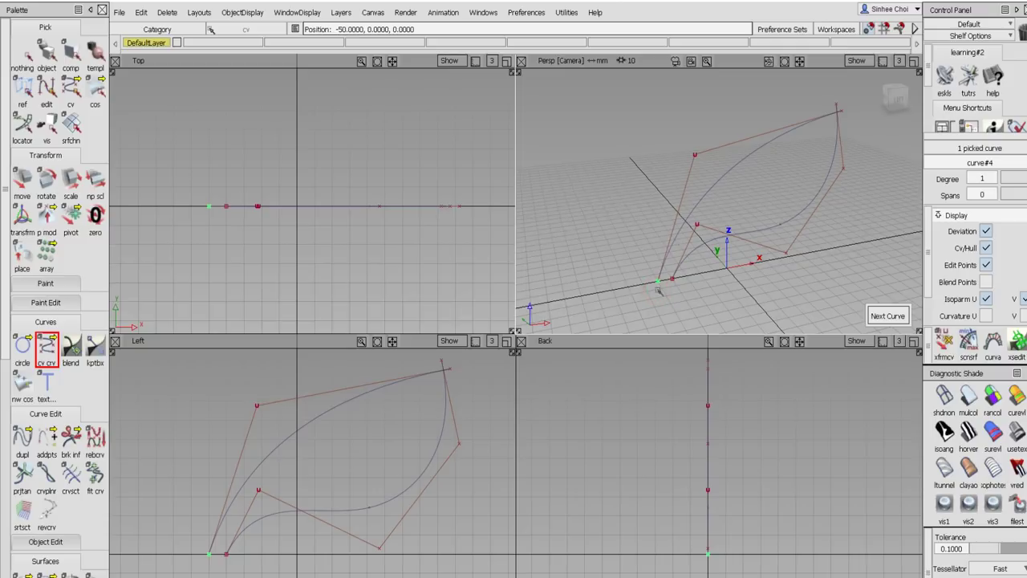
left_click_drag(214, 216, 217, 241)
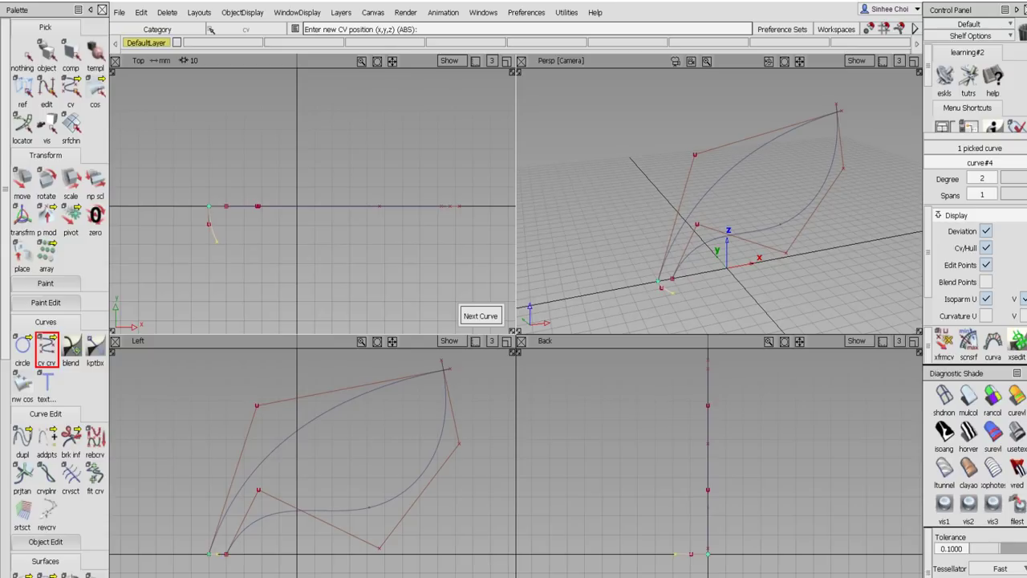
- Draw a matching three-CV base curve from the lower curve's ground endpoint to the free end of the first base curve
left_click(46, 345)
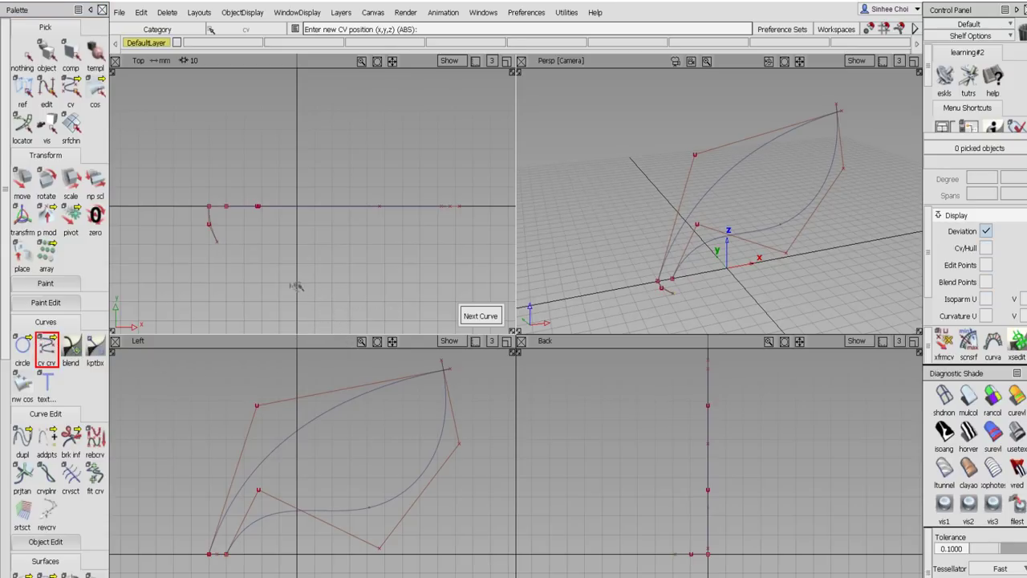
left_click(674, 280)
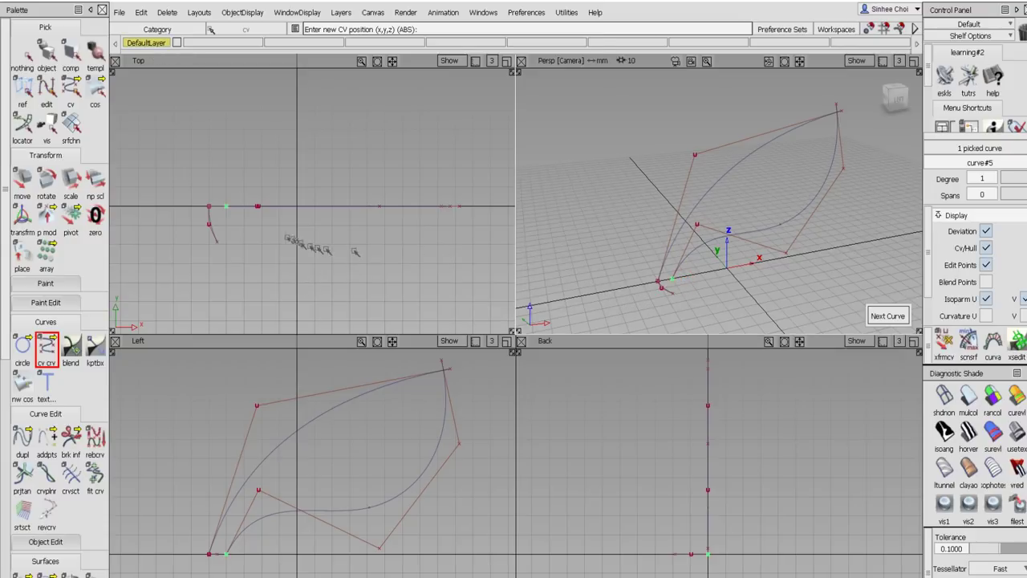
left_click(226, 223)
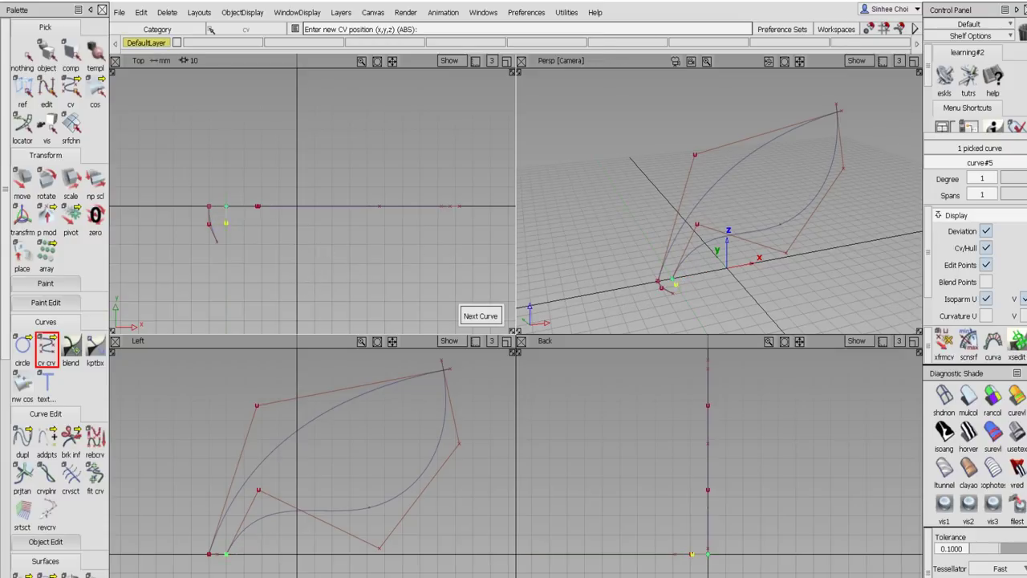
left_click(217, 240)
- Move the coincident end CVs of the two base curves together slightly toward positive X in the Top view to center the tip
left_click(71, 90)
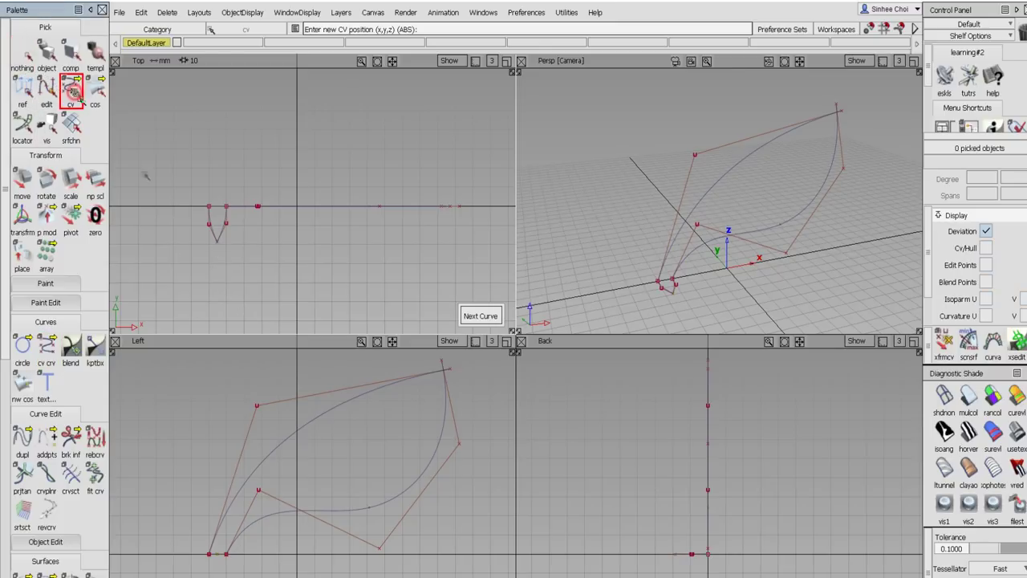
left_click(215, 237)
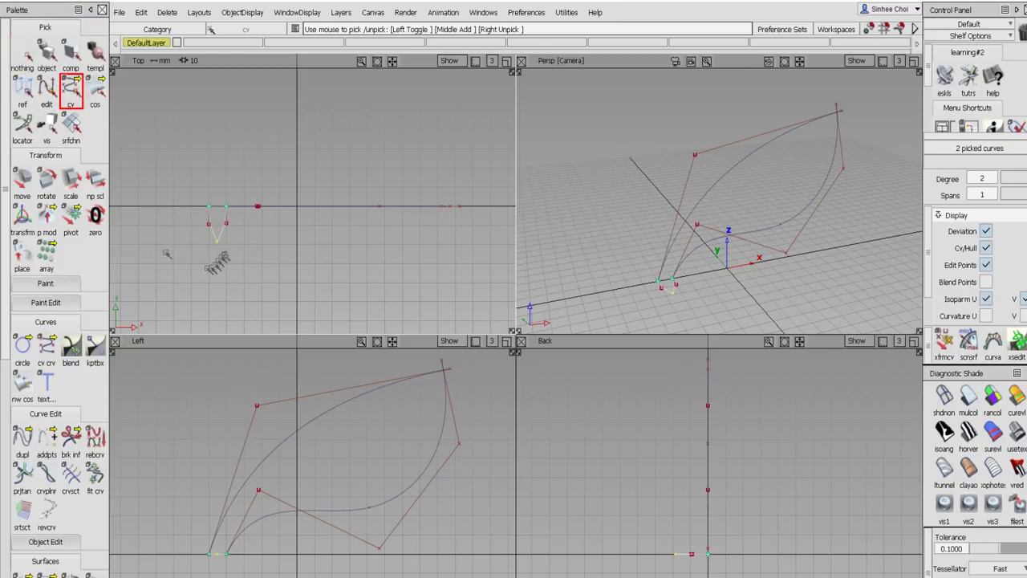
left_click(26, 186)
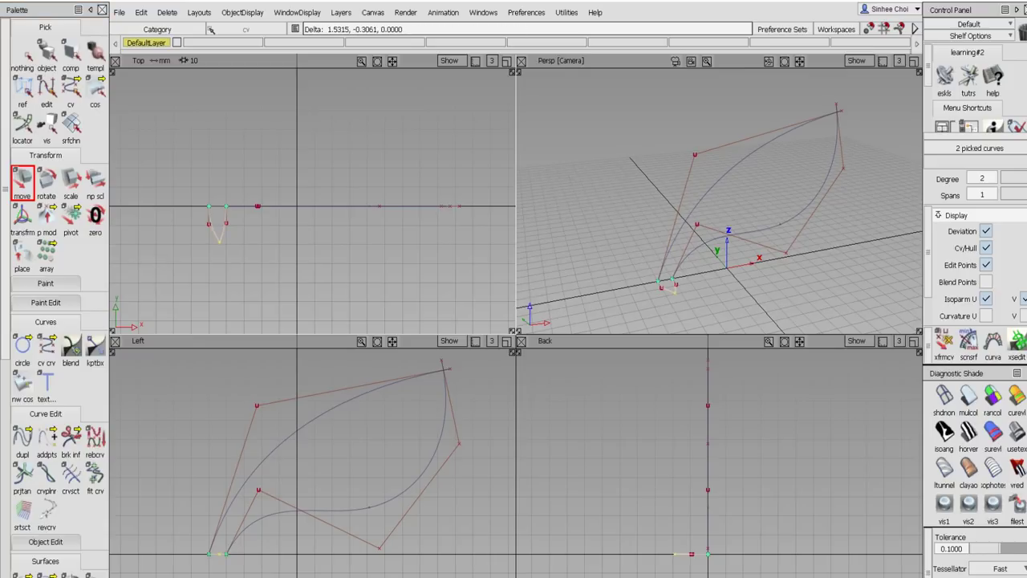
left_click_drag(220, 241, 219, 242)
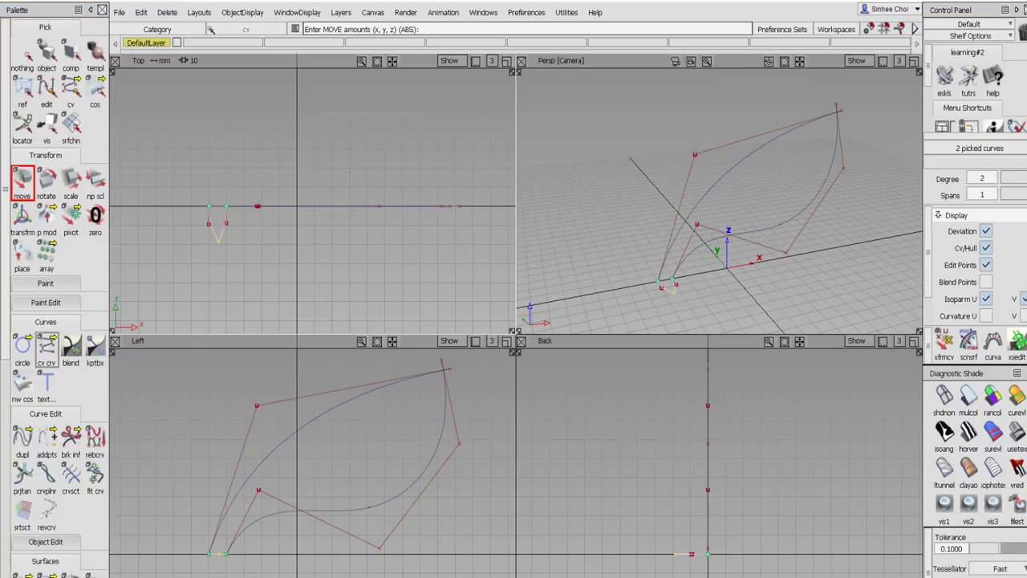
- Draw a four-CV curve from the upper curve's top end, going about 27 mm sideways in the Back view and straight down near the ground line
left_click(46, 346)
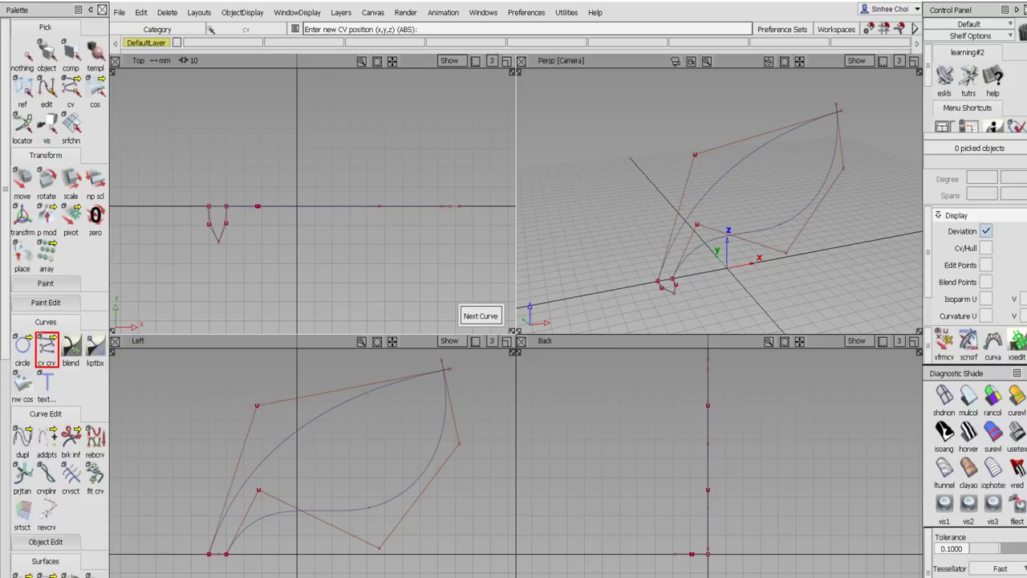
left_click(450, 369)
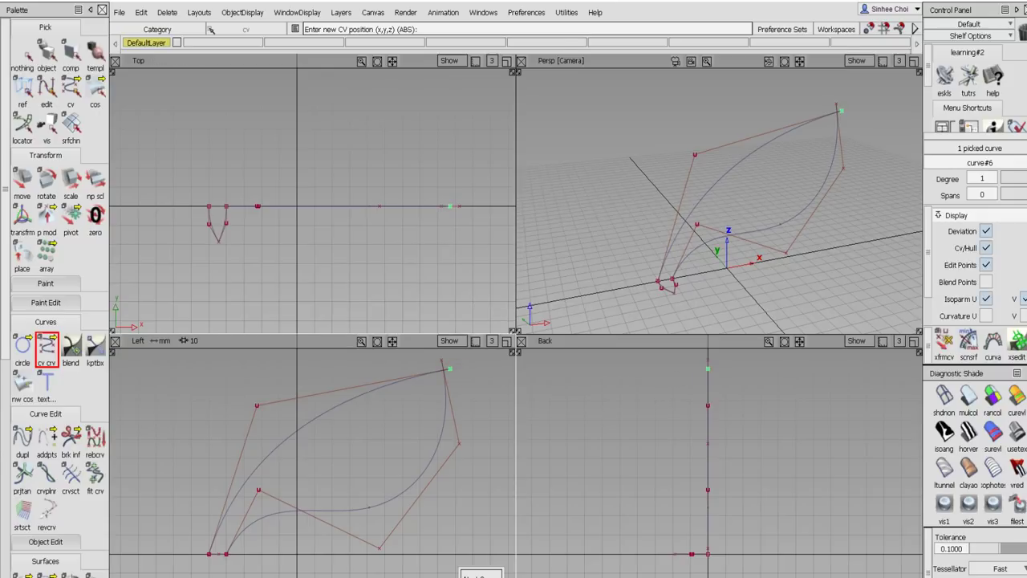
middle_click_drag(678, 377, 660, 387)
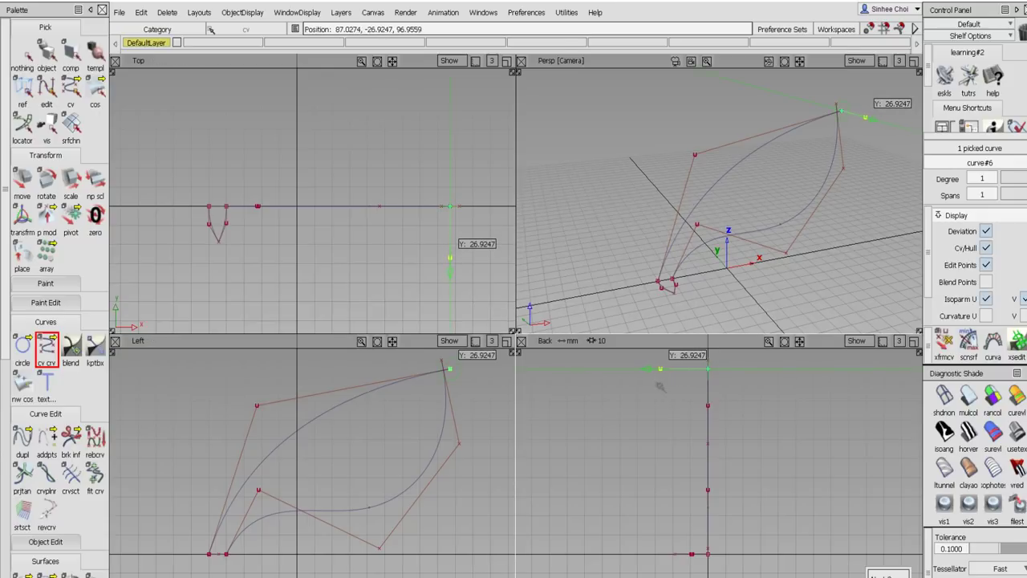
left_click_drag(661, 388, 662, 456)
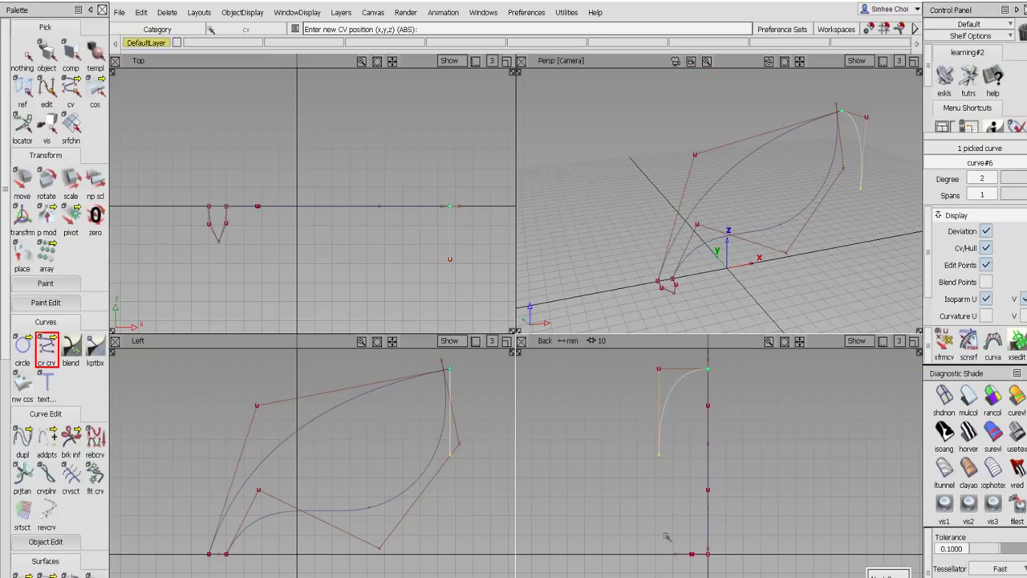
left_click_drag(661, 541, 662, 537)
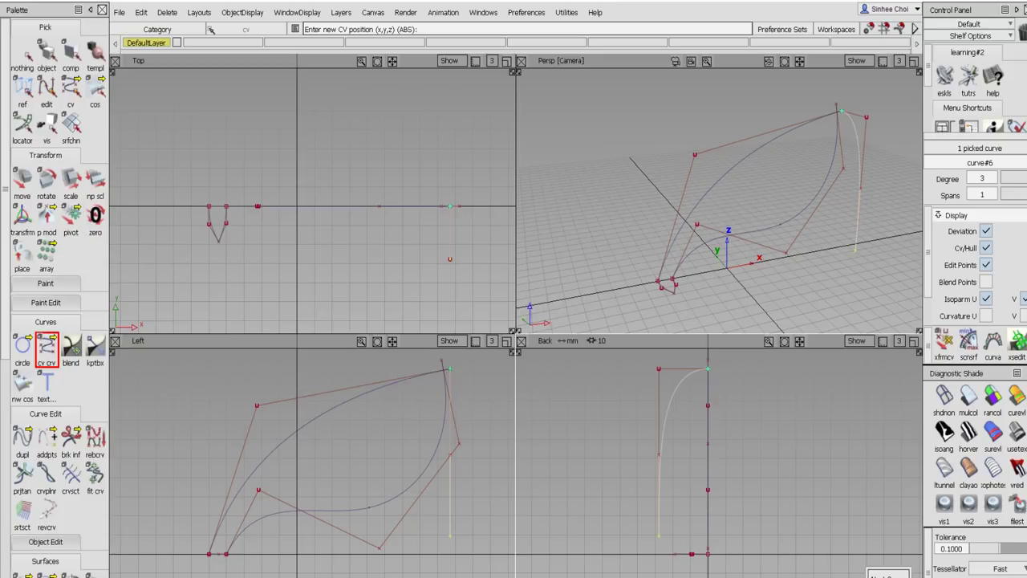
- Draw an edit-point curve from the shared tip of the two short base curves to the lower end of the cross-section curve
left_click(46, 345)
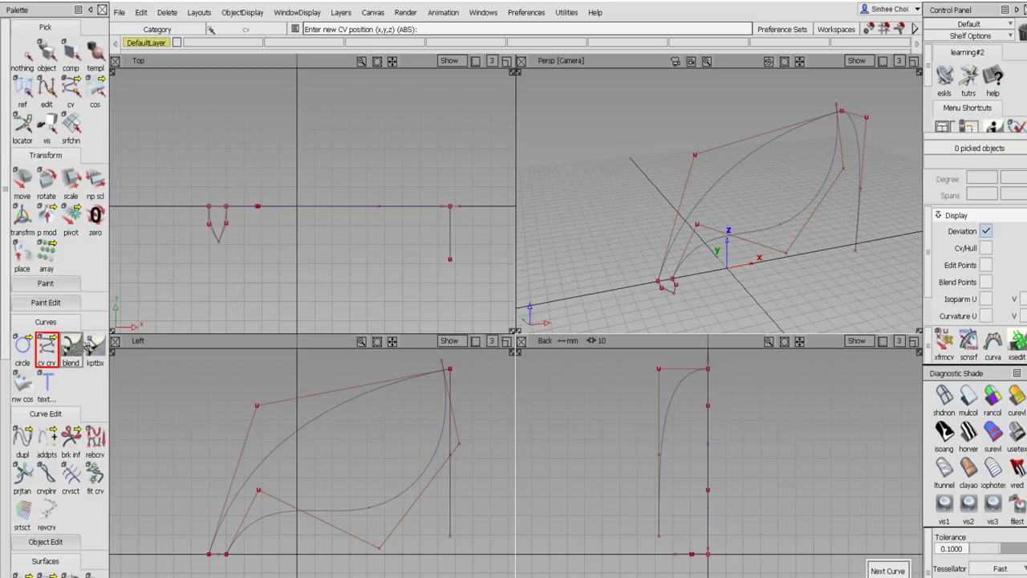
left_click_drag(46, 347, 93, 354)
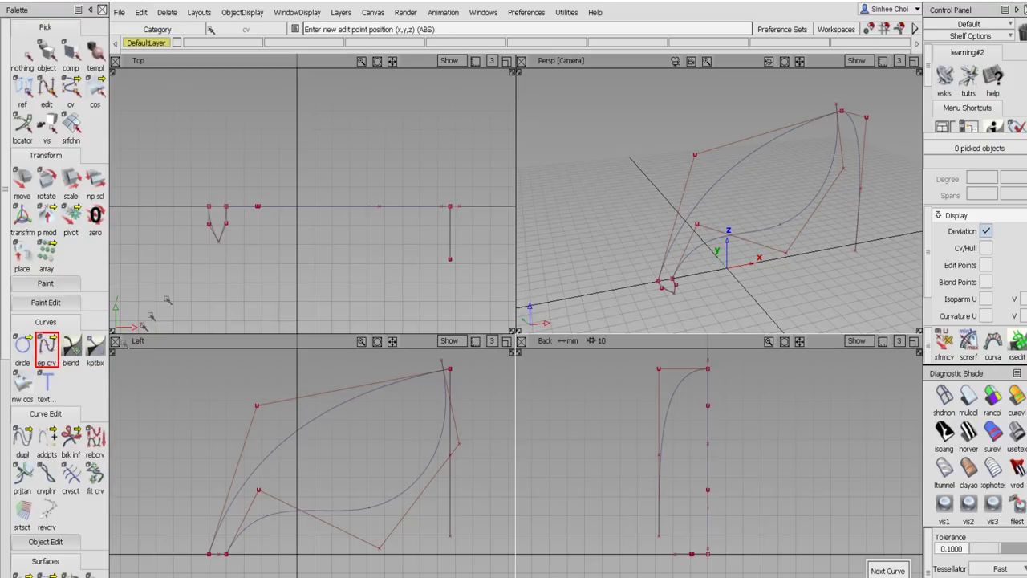
left_click(222, 257)
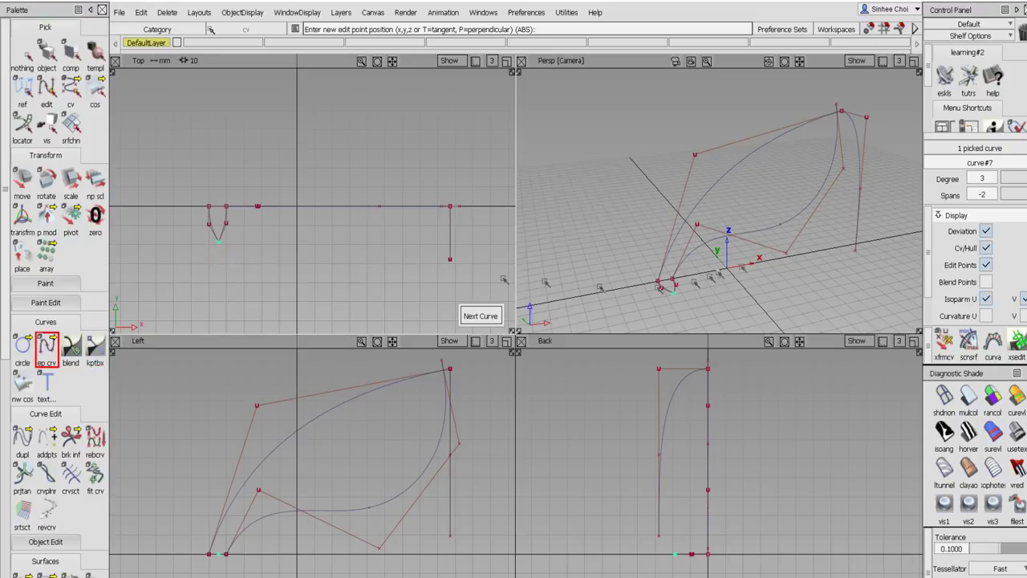
left_click(839, 262)
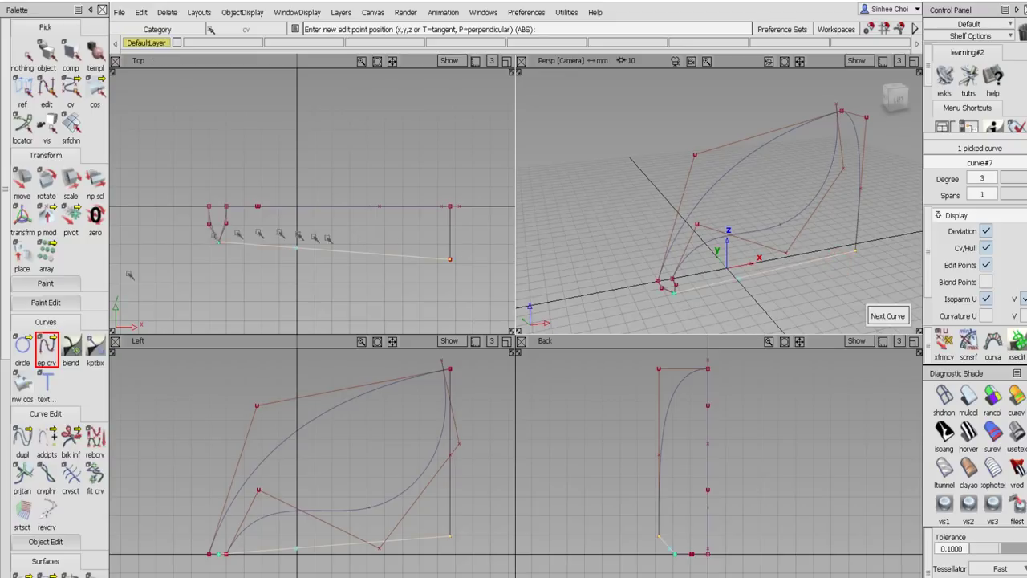
- Draw a three-CV curve from the lower profile's top end, extending sideways in the Top view and bending toward negative X
left_click_drag(48, 349, 74, 351)
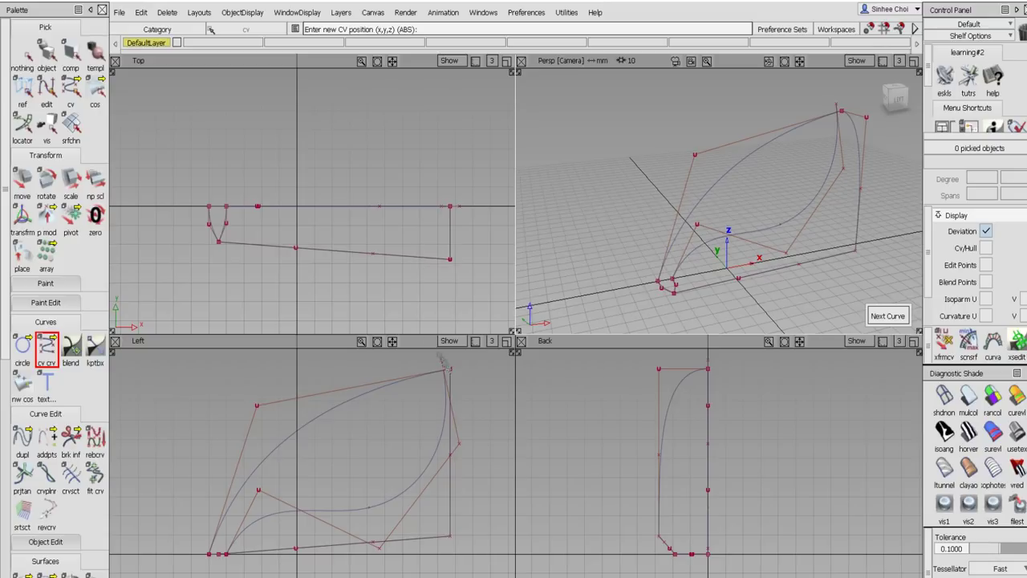
left_click(442, 361)
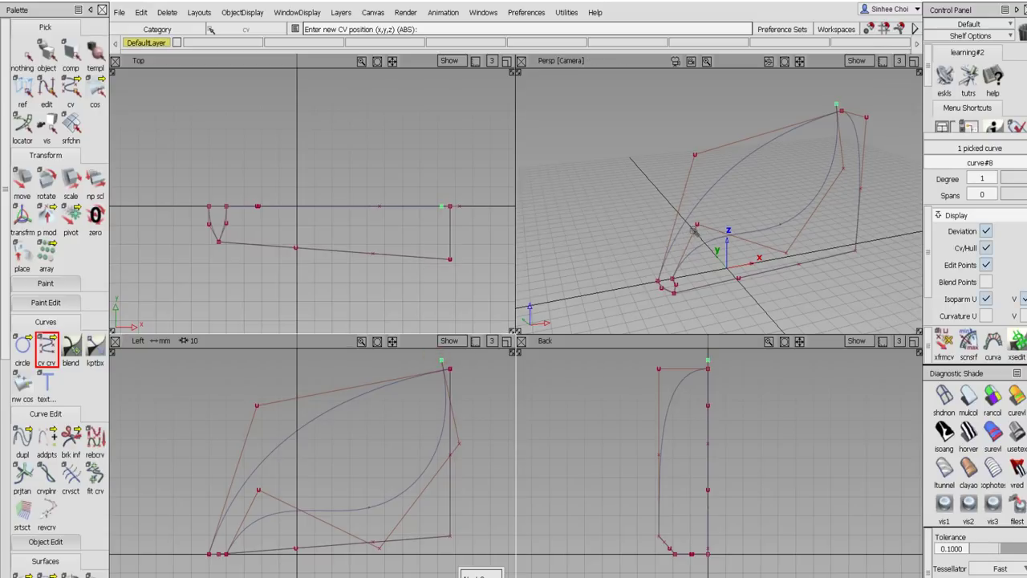
left_click(441, 232)
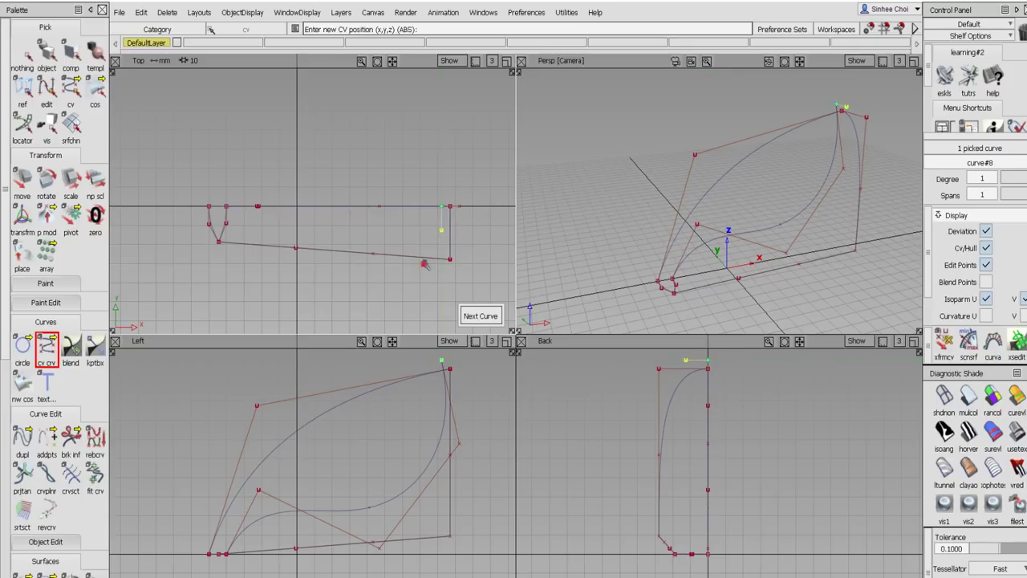
left_click(423, 266)
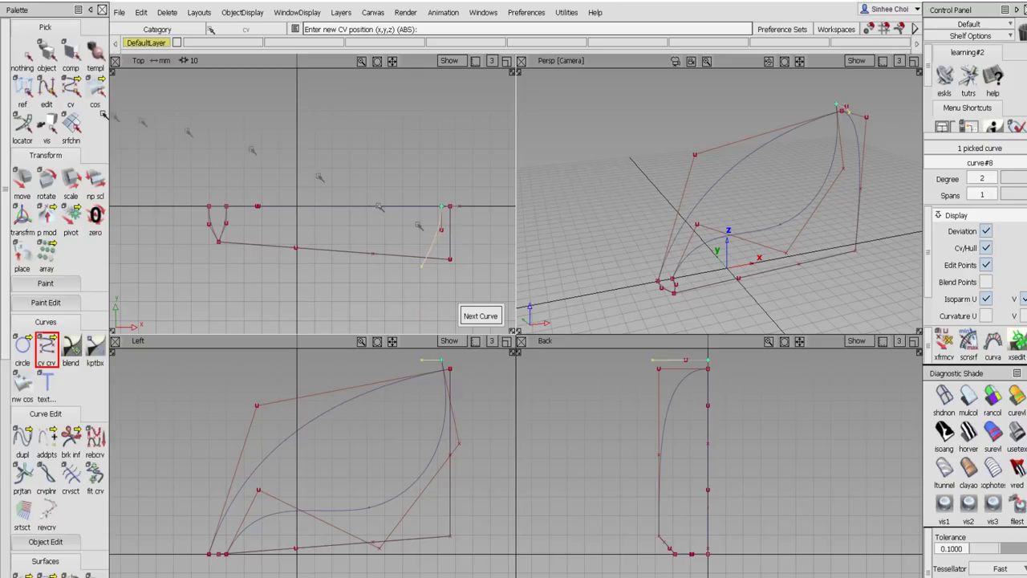
- Move the middle CV of the short top curve slightly outward toward negative Y in the Top view
left_click(70, 91)
left_click(24, 178)
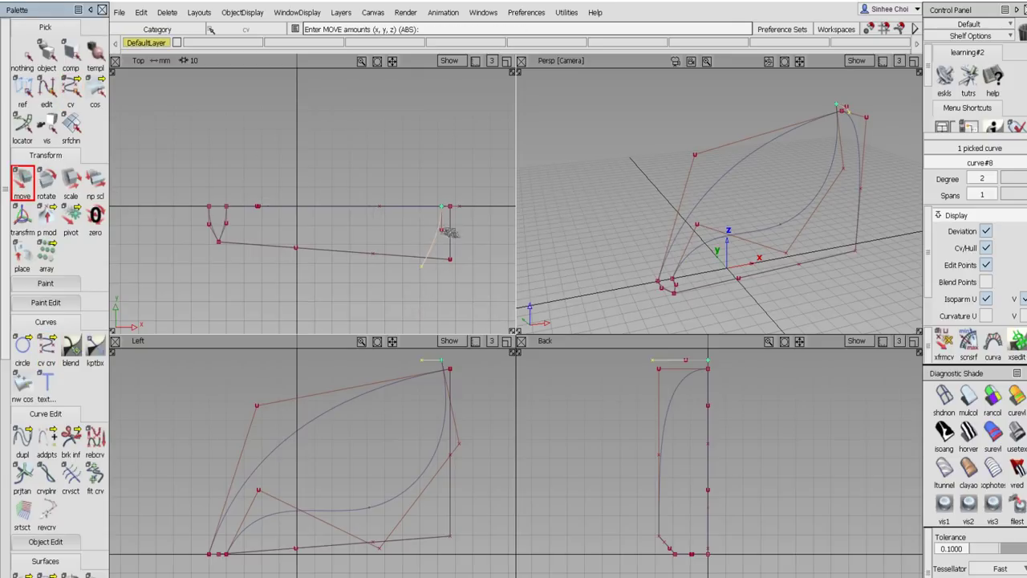
left_click(441, 229)
right_click_drag(484, 247, 483, 253)
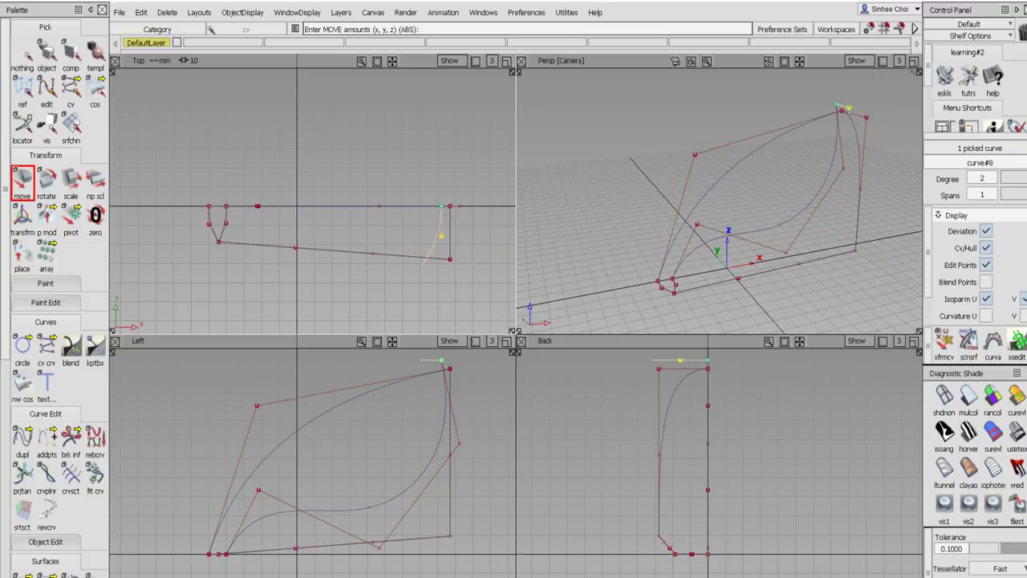
- Build a Square surface from the upper profile with Implied Tangent continuity, its short base curve, the long base curve and the cross-section curve, leaving those three Free
left_click(914, 62)
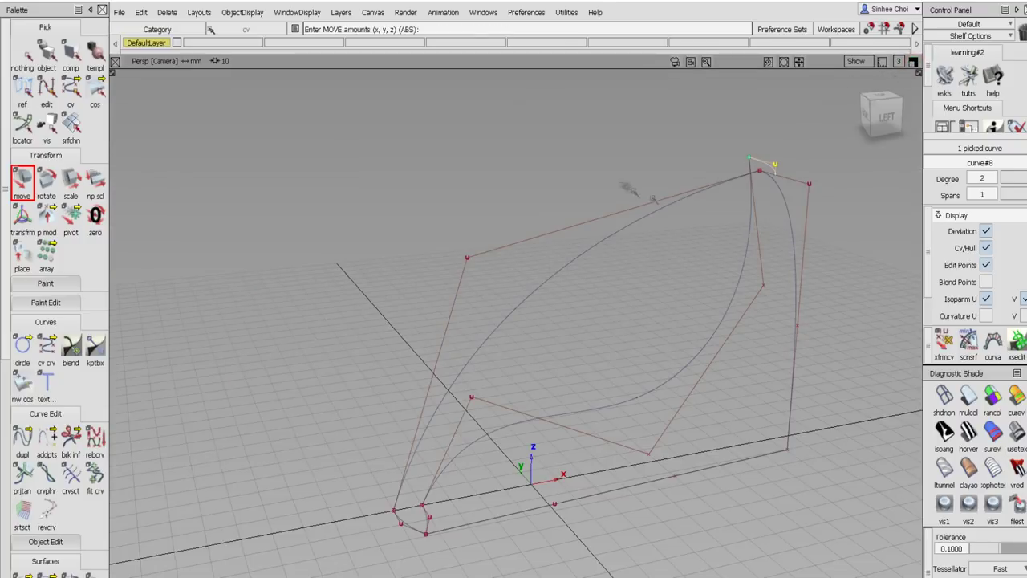
left_click_drag(617, 188, 690, 203, "alt+shift")
mouse_move(656, 244)
middle_mouse_down("alt+shift")
mouse_move(646, 226)
mouse_move(647, 243)
middle_mouse_up("alt+shift")
right_click_drag(647, 242, 645, 253, "alt+shift")
left_click_drag(644, 256, 637, 272, "alt+shift")
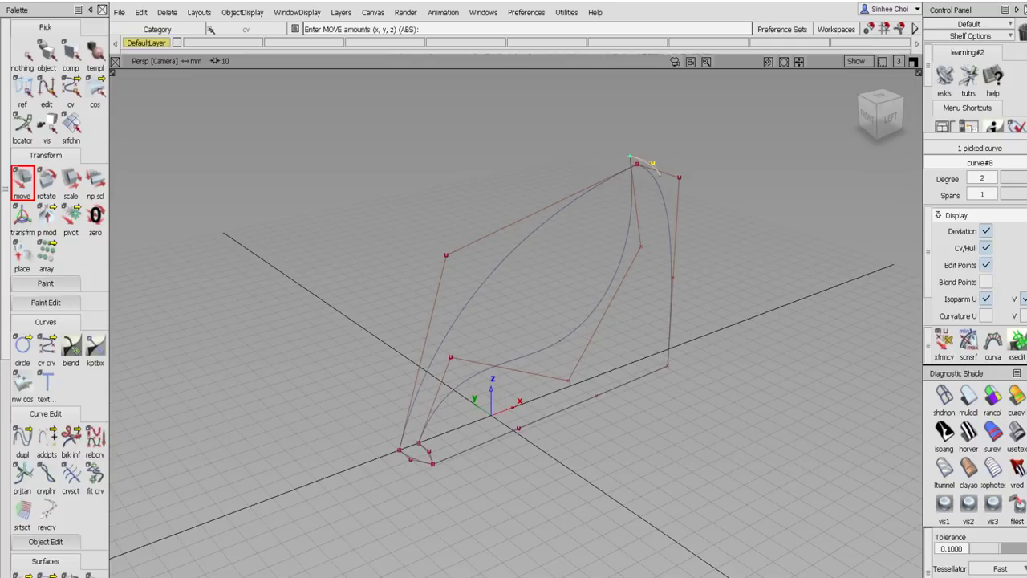
left_click_drag(5, 189, 6, 375)
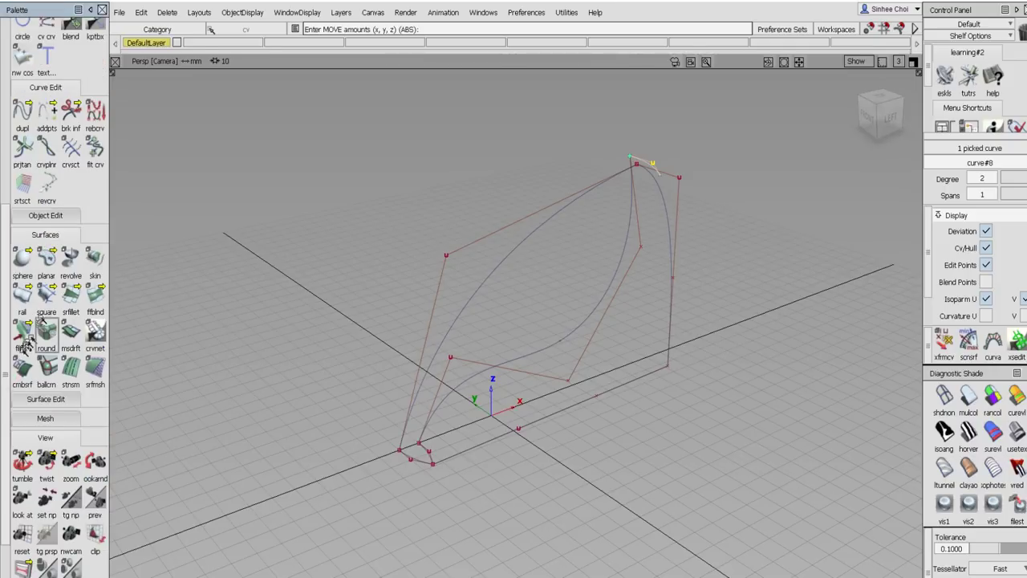
left_click(44, 301)
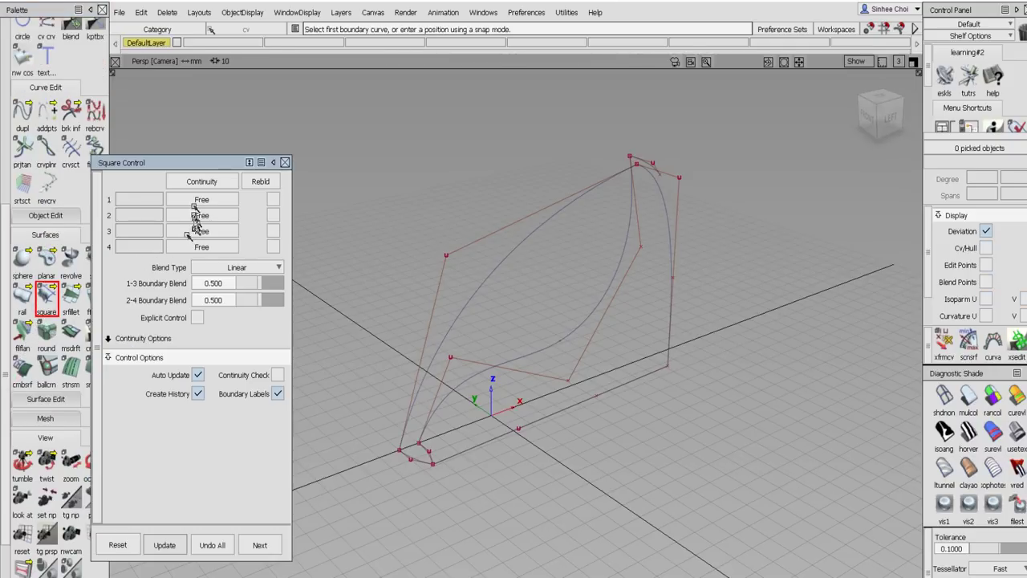
left_click(197, 199)
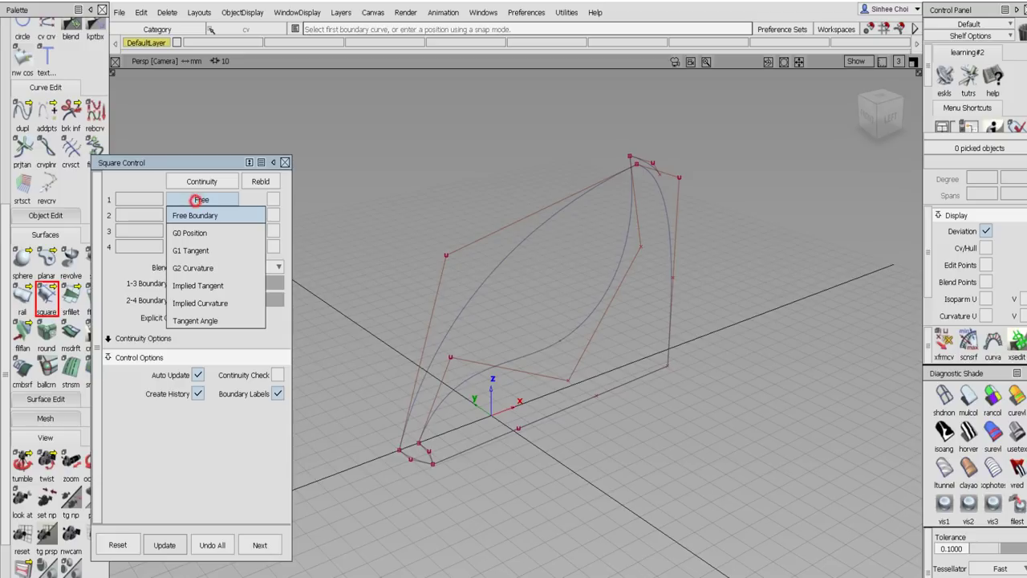
left_click(207, 286)
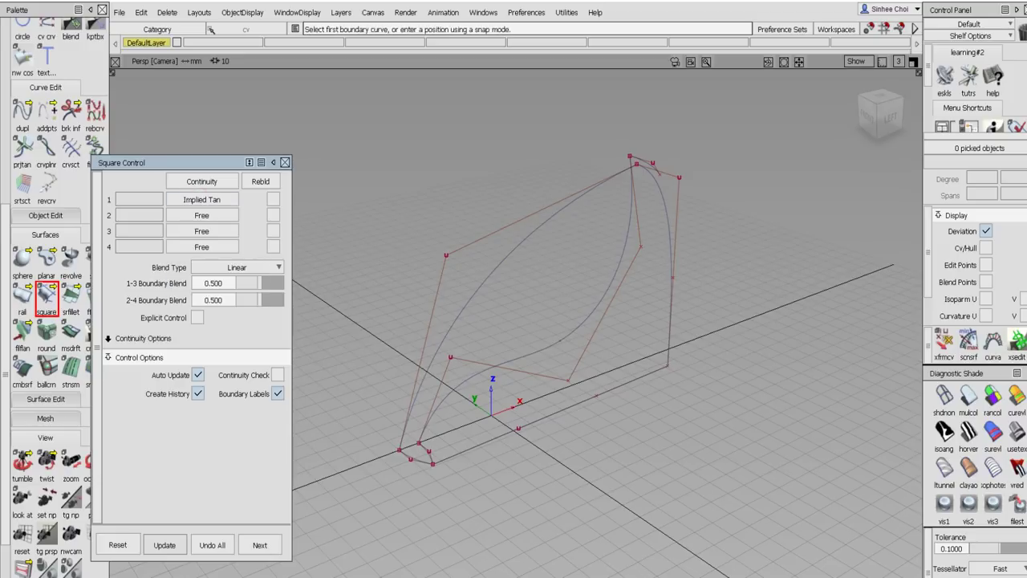
left_click(470, 304)
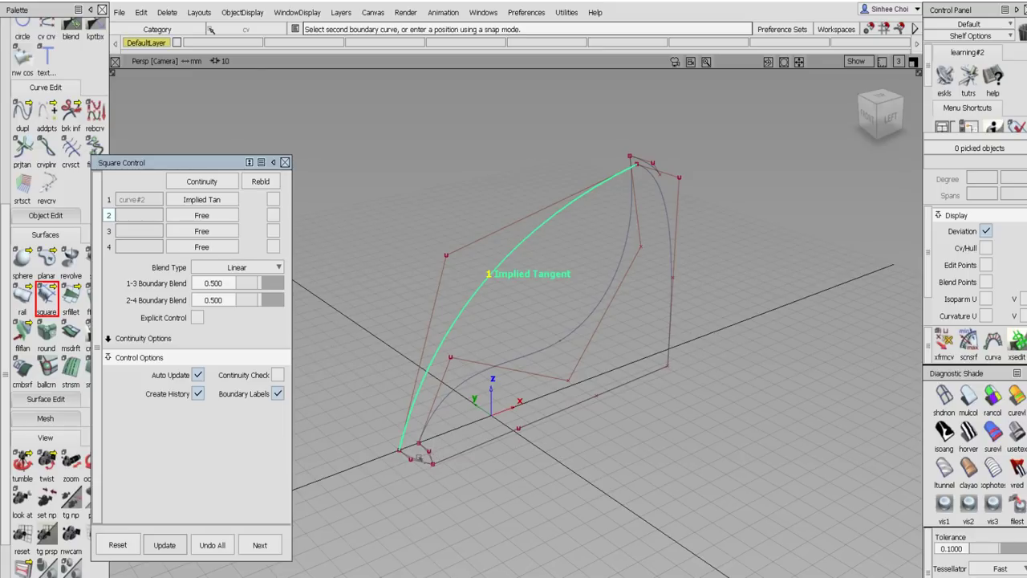
left_click(444, 457)
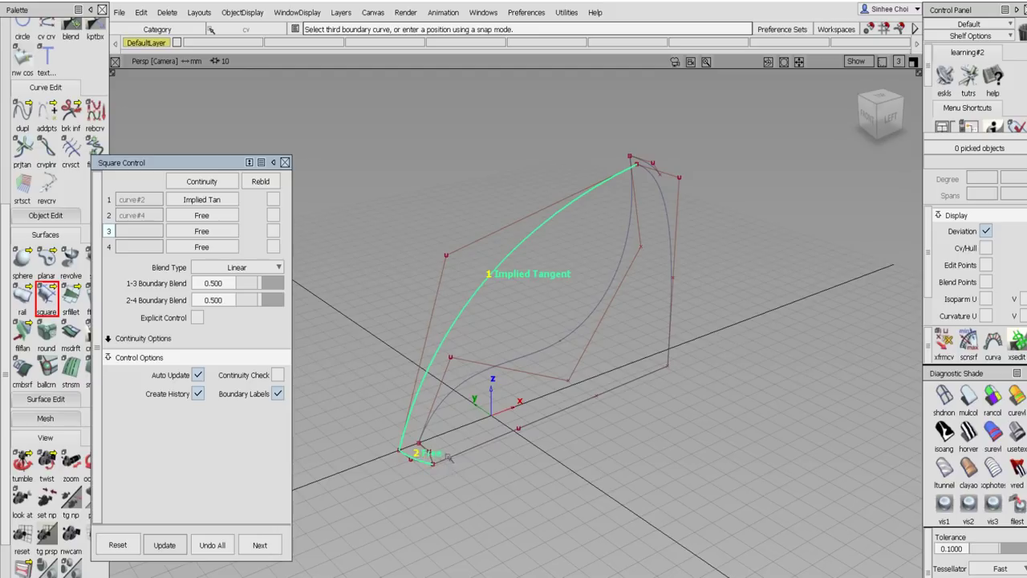
left_click(450, 458)
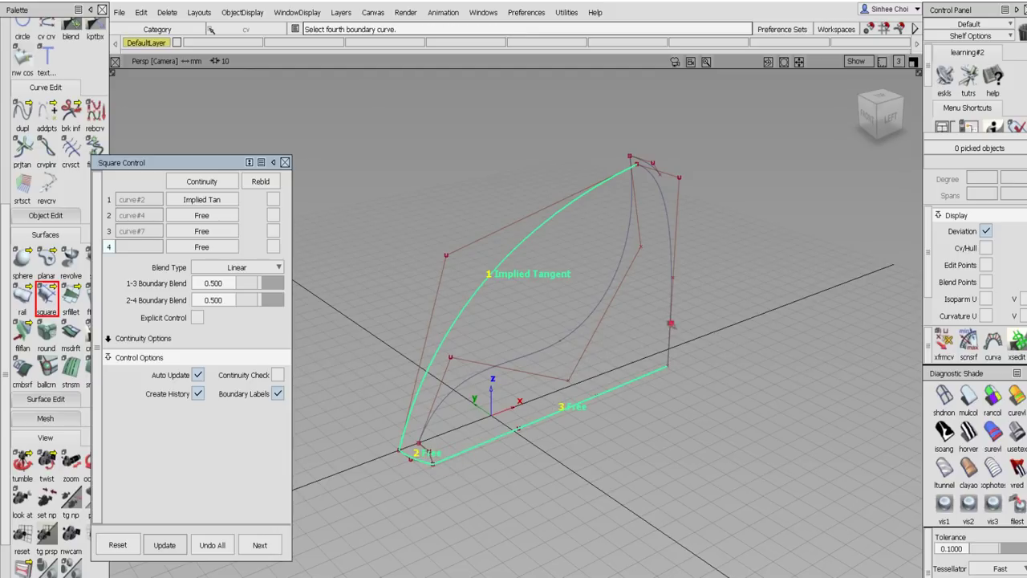
left_click(670, 325)
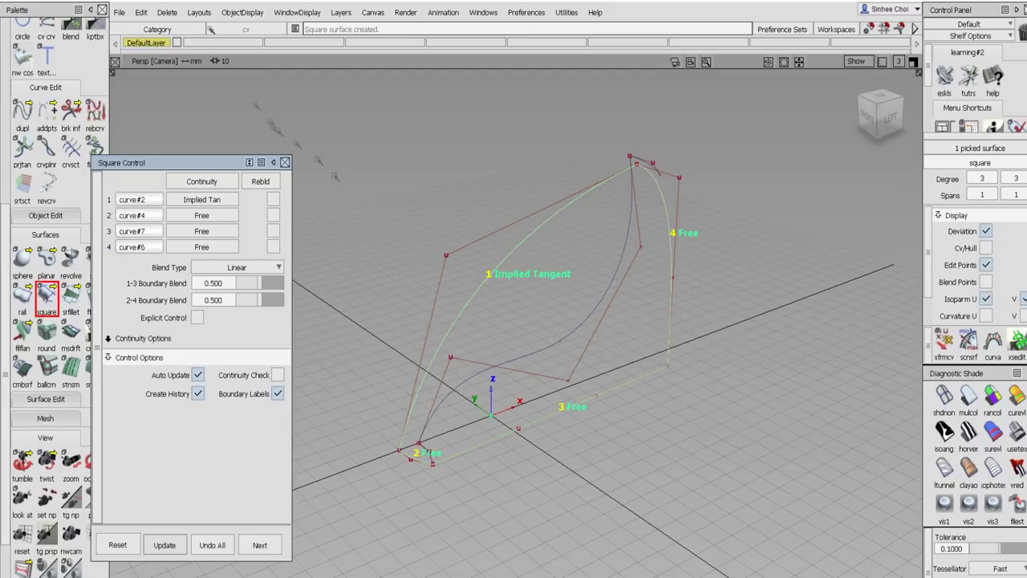
- Turn on symmetry for DefaultLayer and examine the mirrored surface with zebra-stripe diagnostic shading
left_click(135, 44)
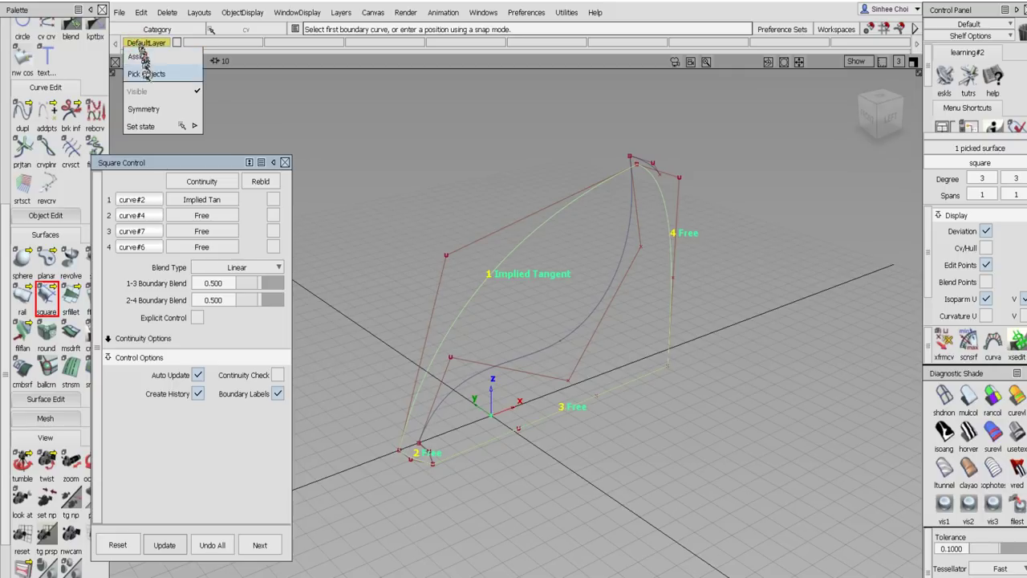
left_click(150, 105)
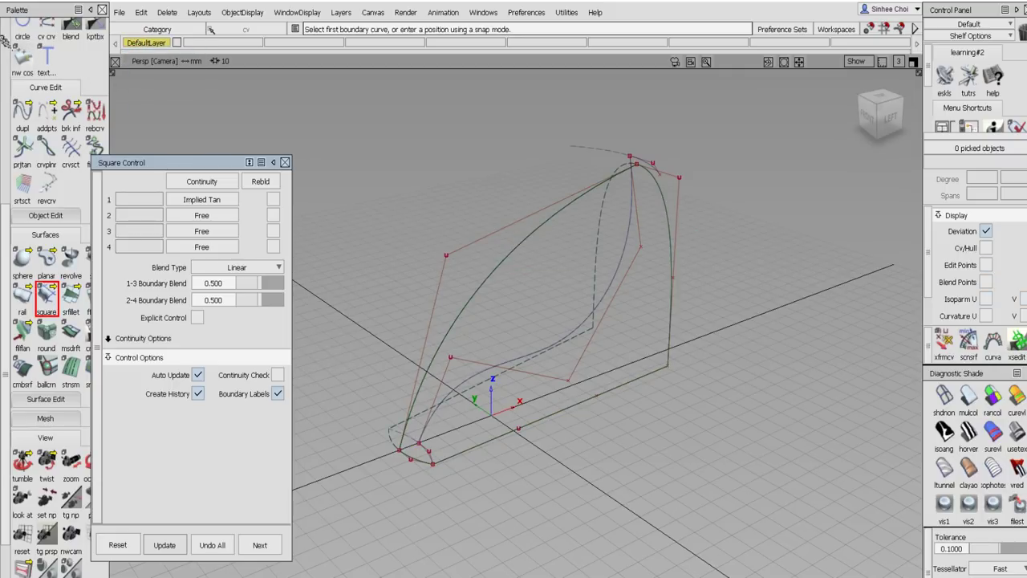
scroll(12, 40, "up", 5)
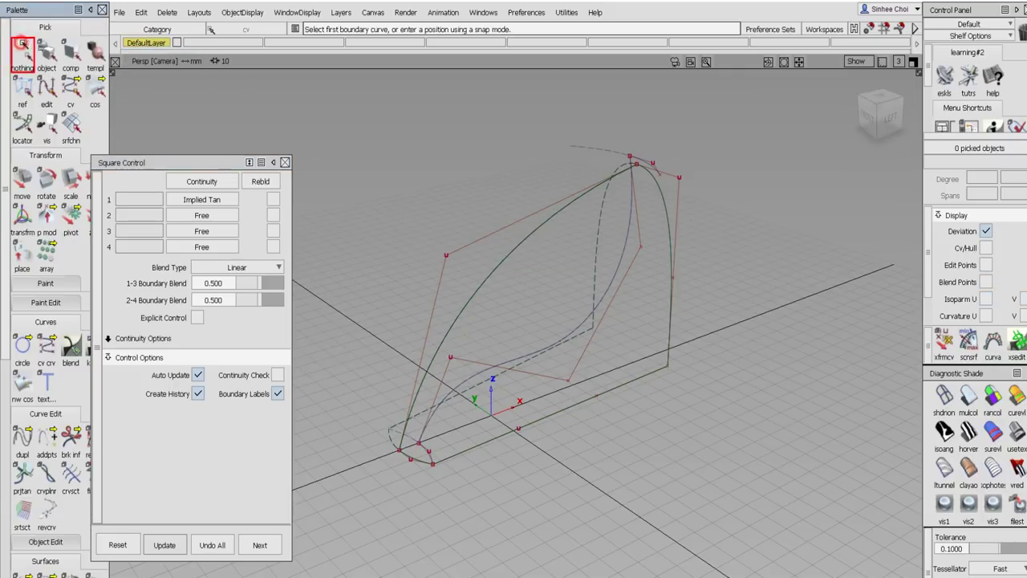
left_click(968, 432)
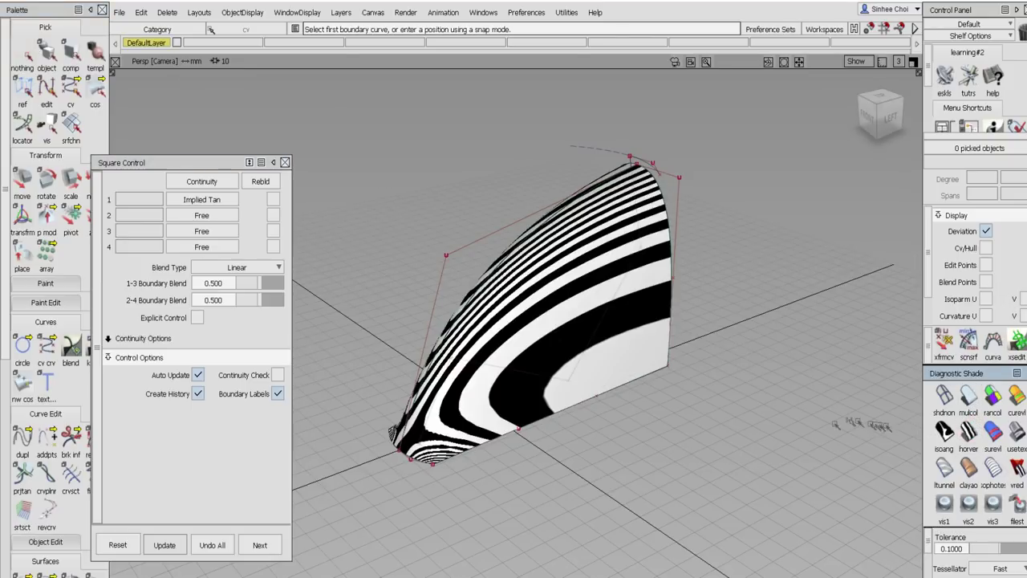
mouse_move(714, 458)
left_mouse_down("alt+shift")
mouse_move(950, 441)
mouse_move(726, 449)
left_mouse_up("alt+shift")
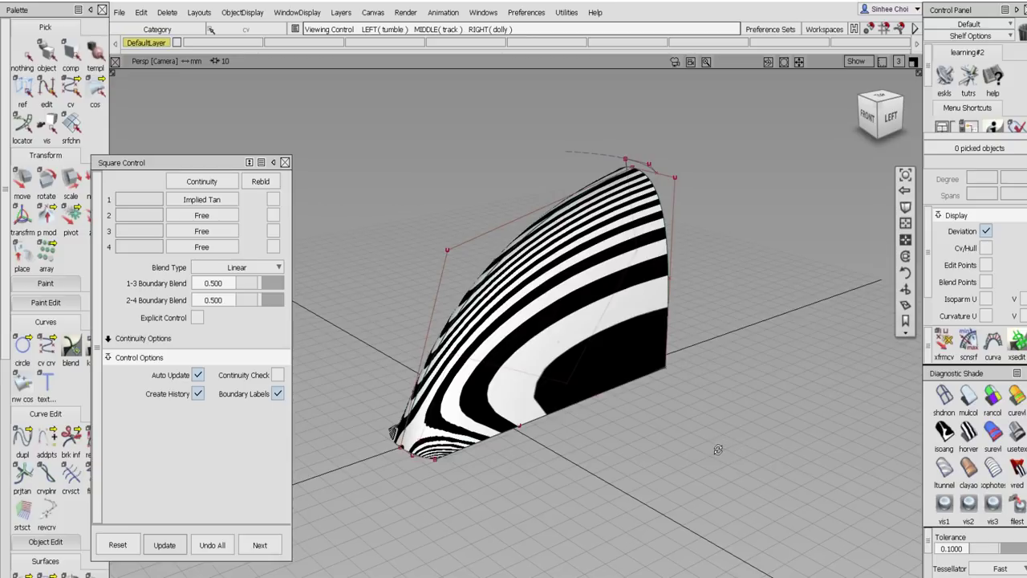
- Turn off the zebra-stripe shading and the symmetry of DefaultLayer
left_click(945, 395)
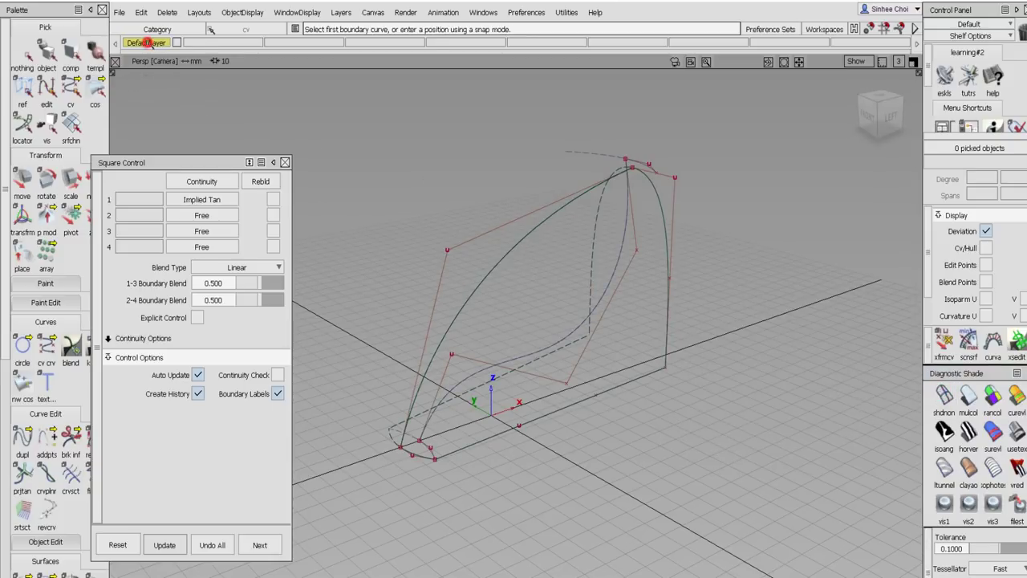
left_click(150, 43)
left_click(159, 108)
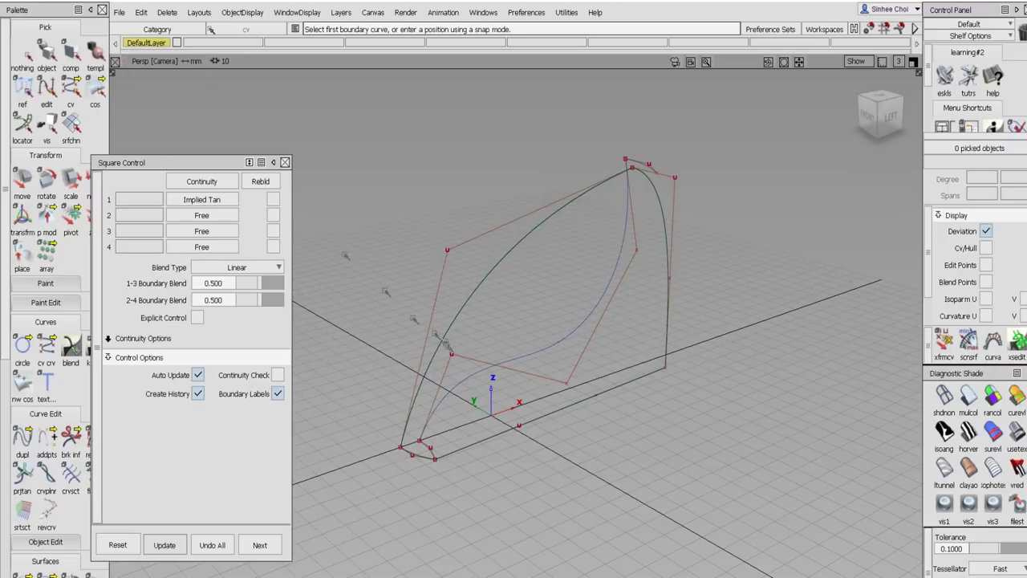
left_click_drag(452, 351, 498, 371, "alt")
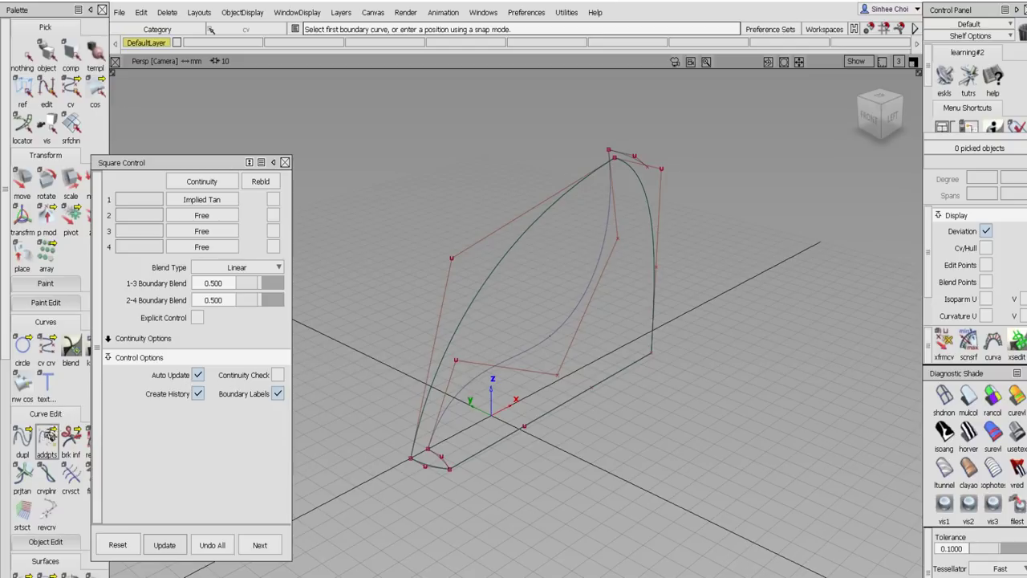
left_click(285, 162)
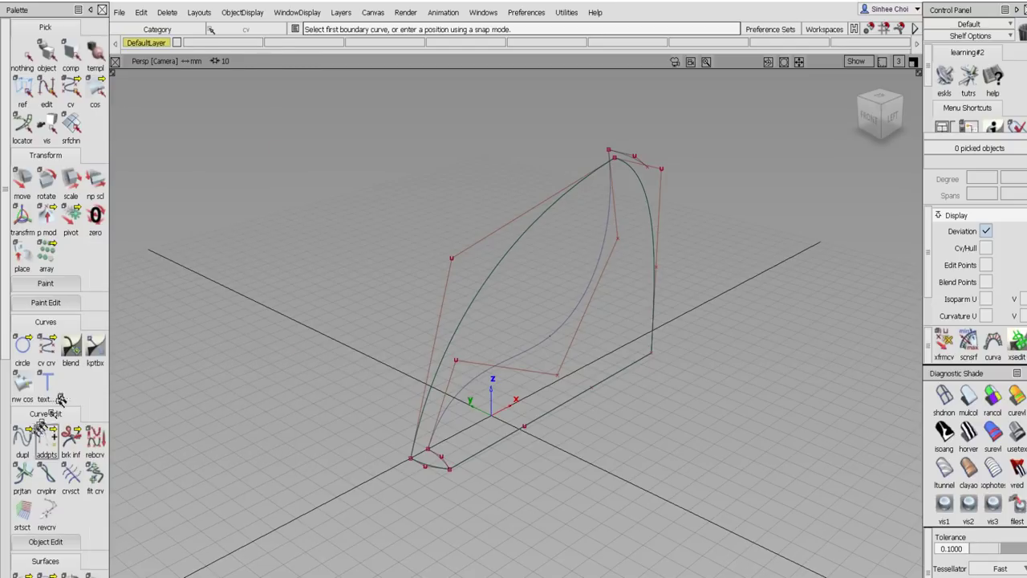
- Build a two-rail surface with the lower profile as the Implied Tangent generation curve and its adjoining short base and top curves as rails
scroll(12, 406, "down", 5)
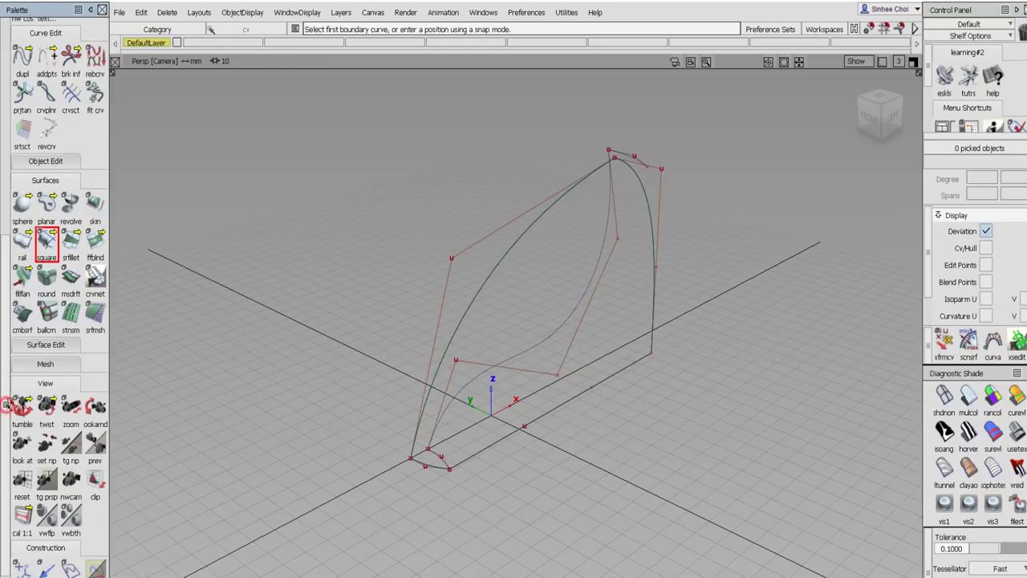
left_click(22, 241)
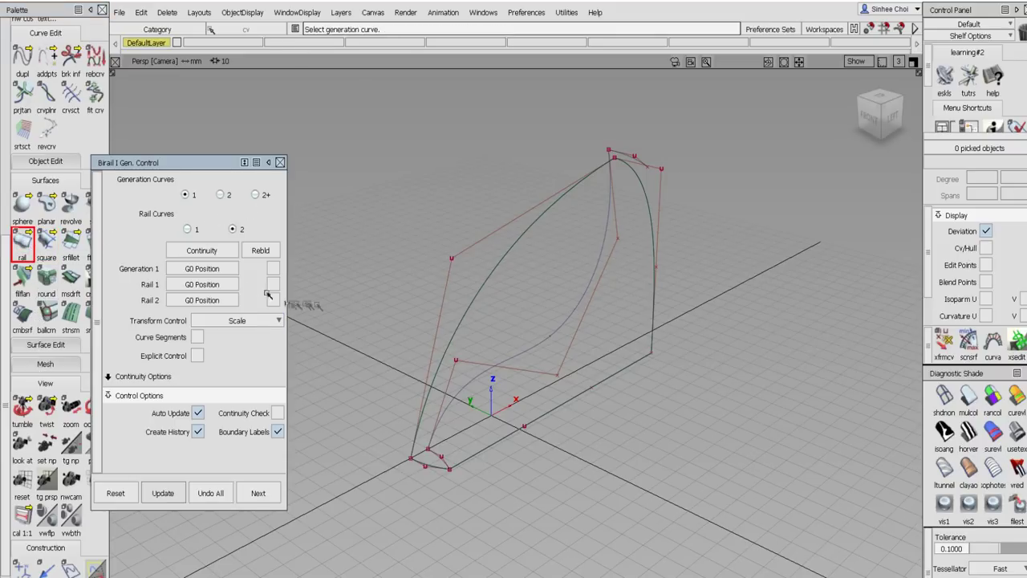
left_click(228, 282)
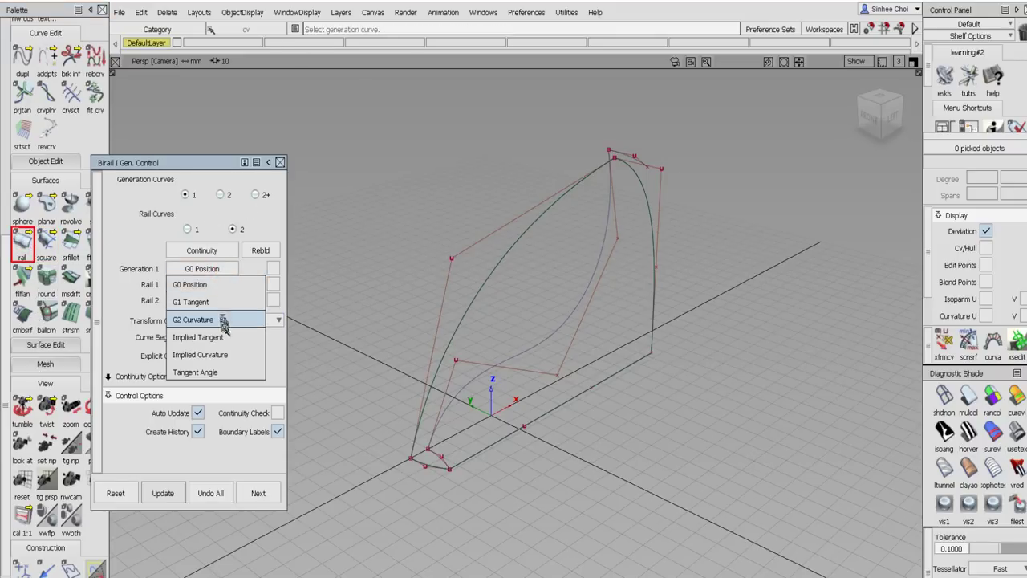
left_click(226, 337)
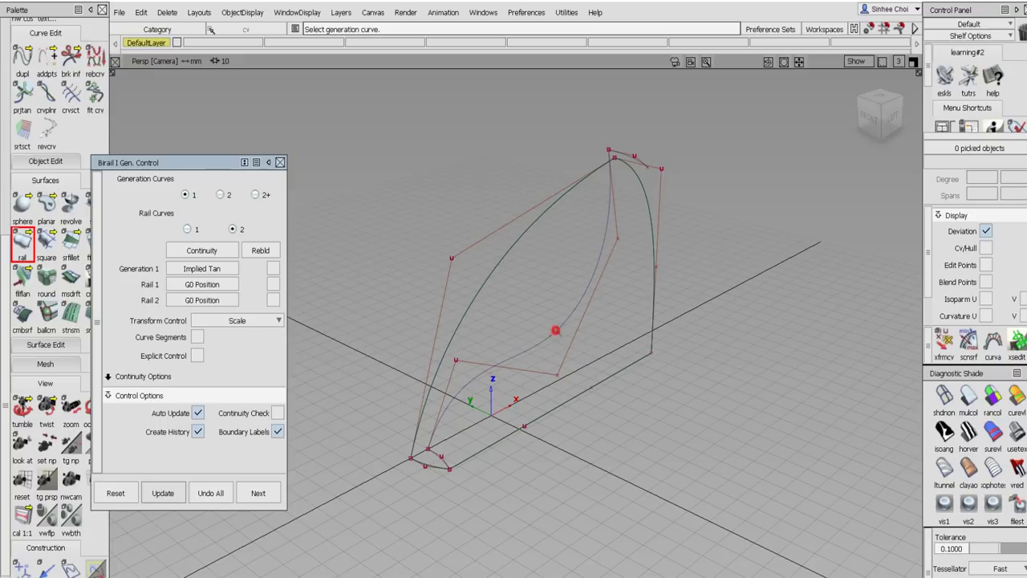
left_click(555, 331)
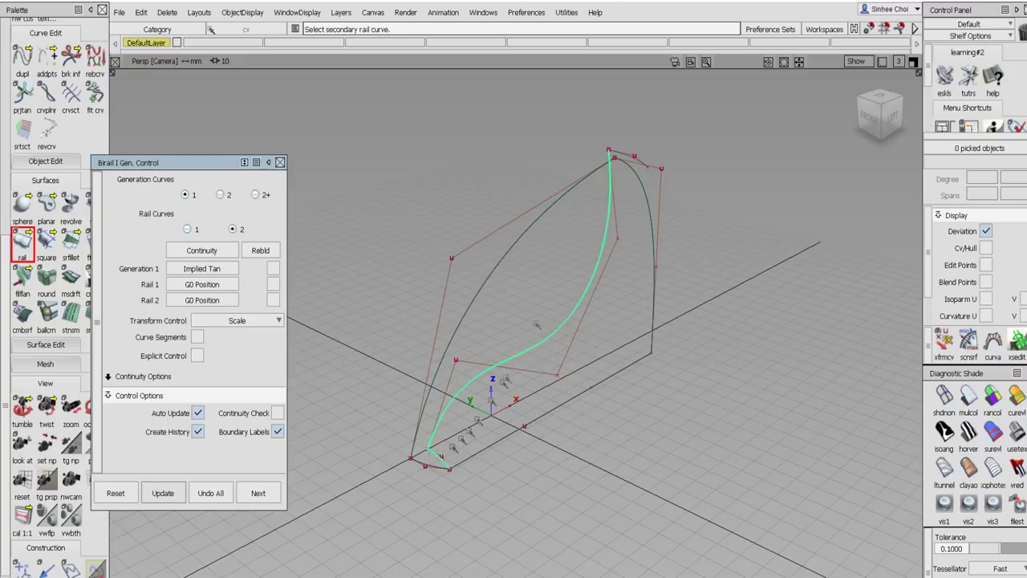
left_click(612, 156)
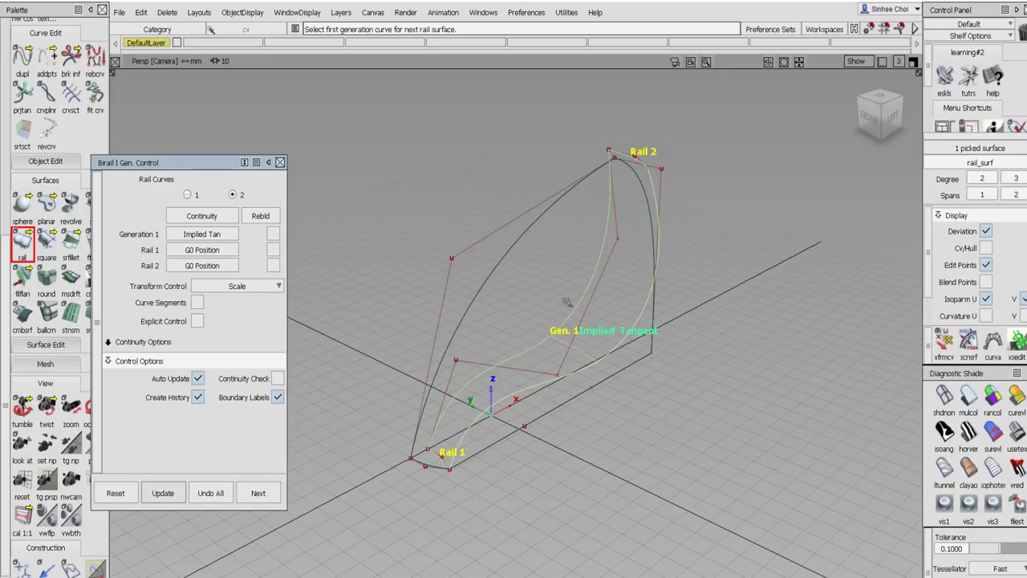
- Mirror both surfaces through DefaultLayer symmetry and inspect how they flow into each other with zebra-stripe shading
left_click_drag(530, 395, 599, 428, "alt+shift")
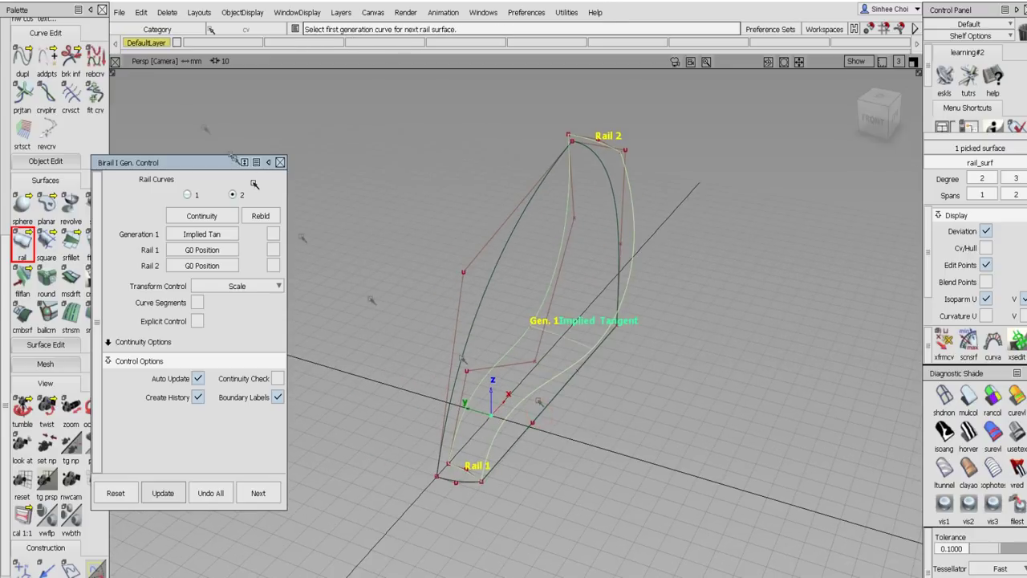
scroll(10, 56, "up", 5)
left_click(22, 54)
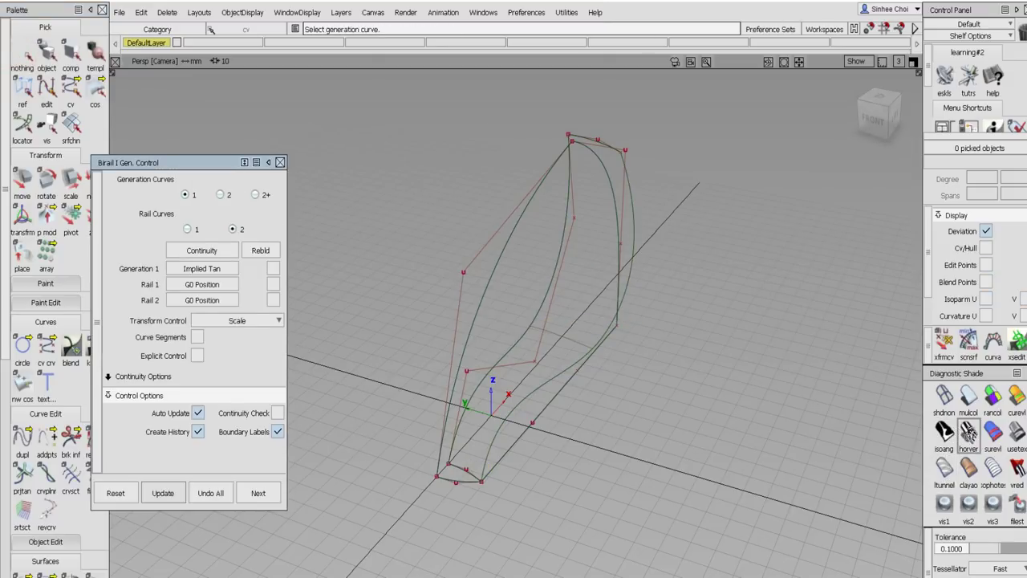
left_click_drag(818, 431, 353, 381, "alt+shift")
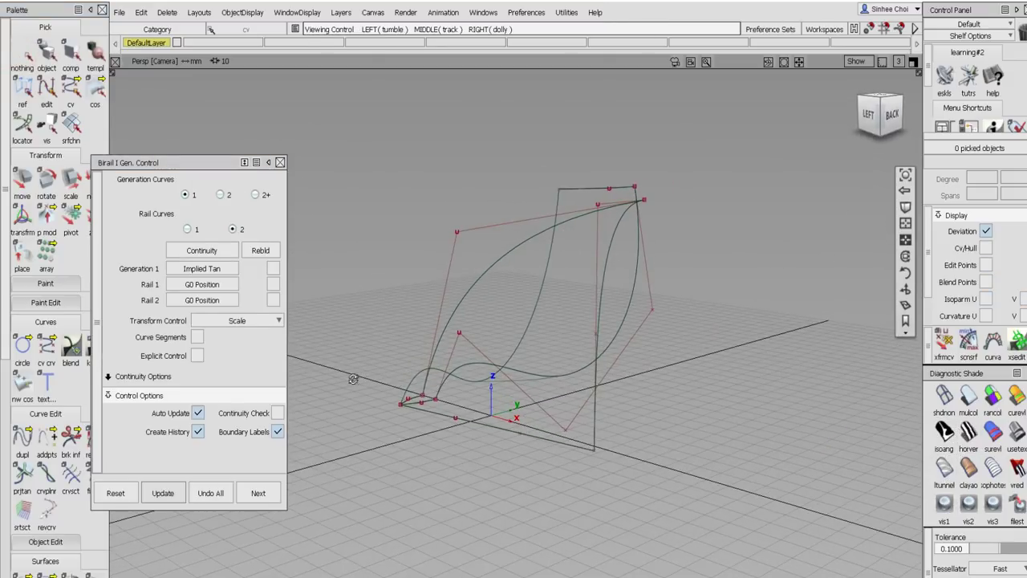
right_click(145, 43)
left_click(157, 108)
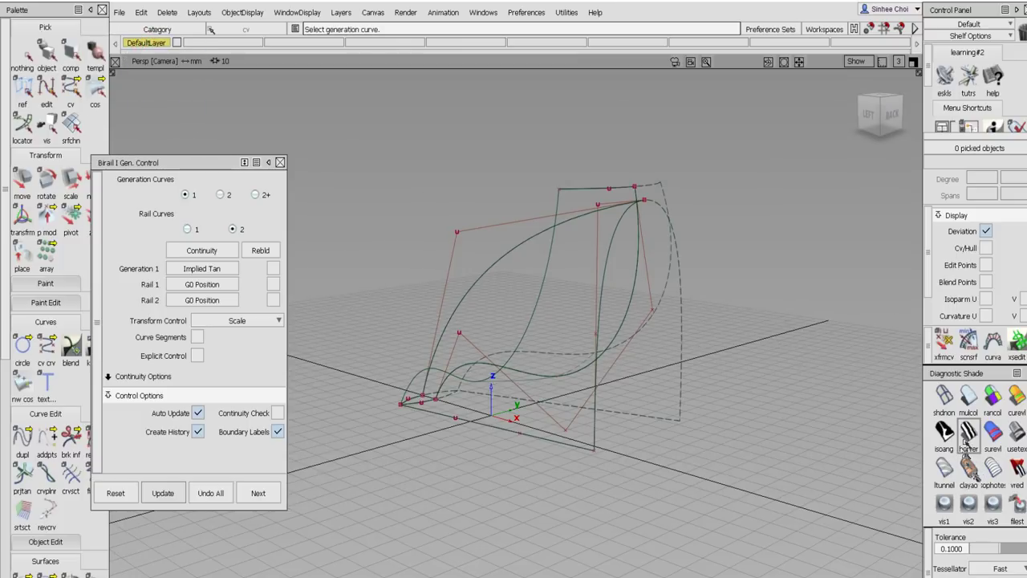
left_click(969, 431)
left_click_drag(791, 411, 963, 419, "alt+shift")
mouse_move(513, 434)
left_mouse_down("alt+shift")
mouse_move(733, 502)
mouse_move(816, 510)
mouse_move(847, 499)
left_mouse_up("alt+shift")
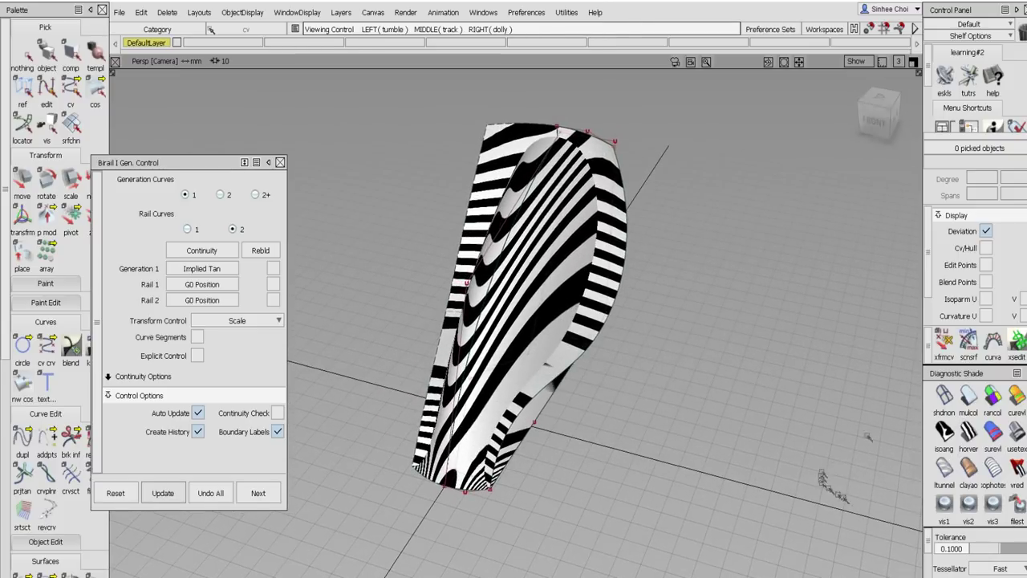
- Remove the zebra-stripe shading, close the rail surface options and switch off DefaultLayer symmetry
left_click(944, 399)
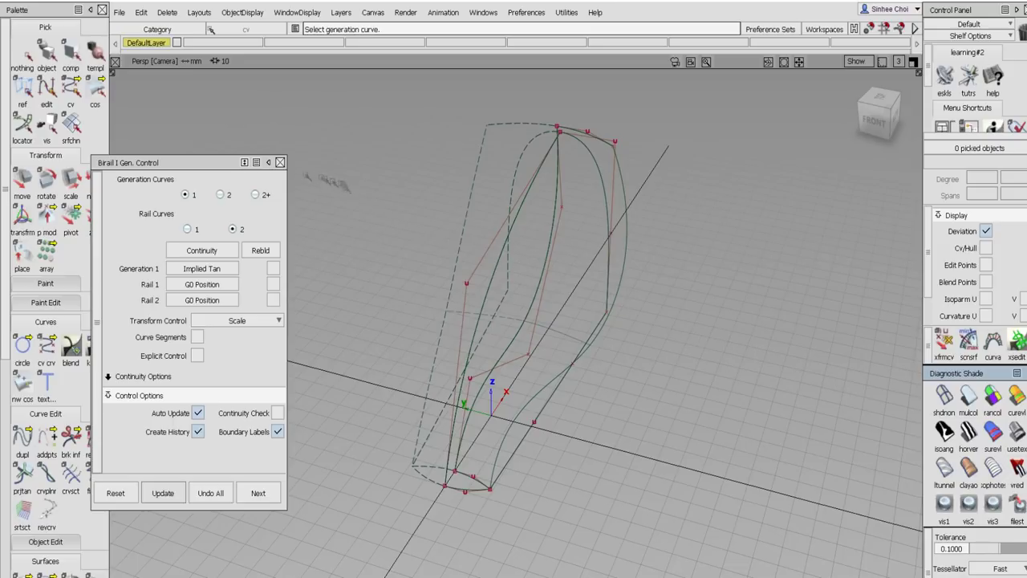
left_click(280, 162)
right_click(149, 42)
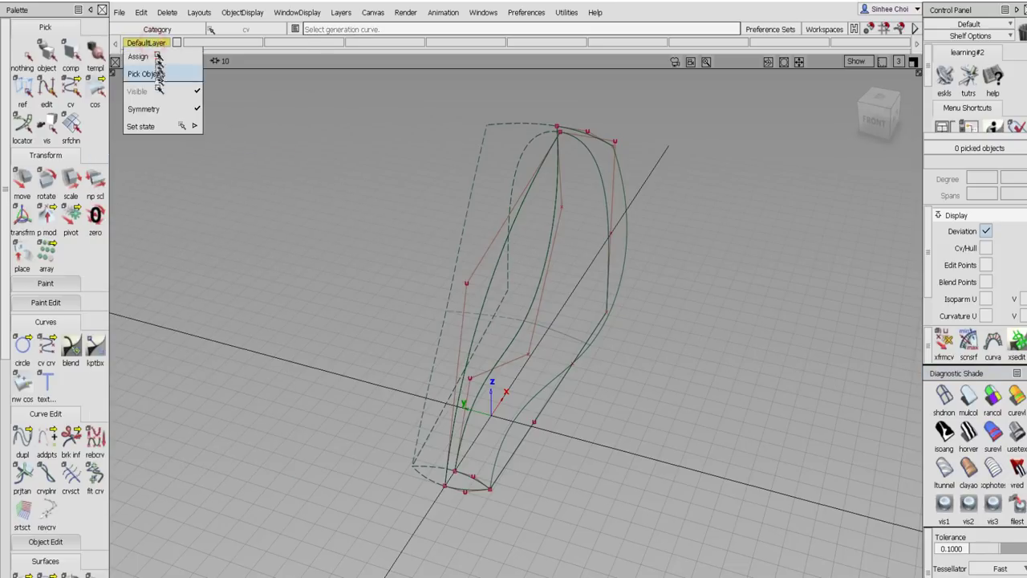
left_click(159, 107)
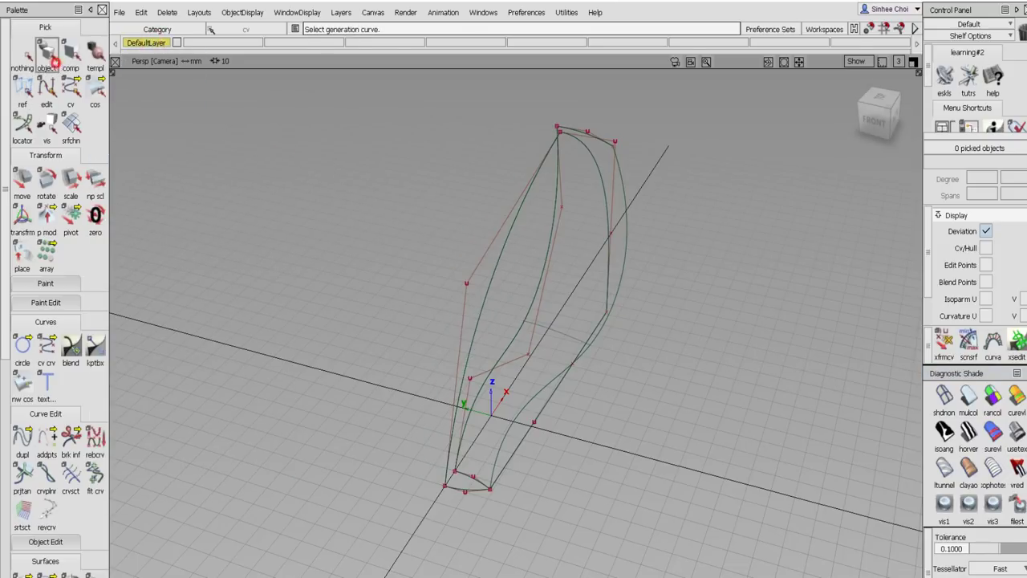
- Intersect the lower two-rail surface with the upper Square surface to create their intersection curve
left_click(47, 53)
left_click(624, 181)
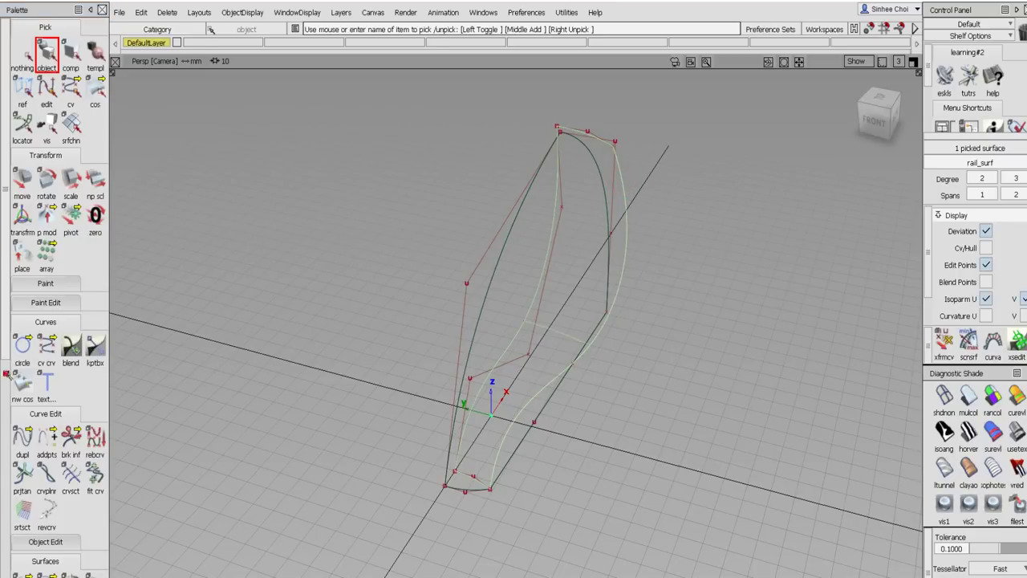
scroll(23, 353, "down", 5)
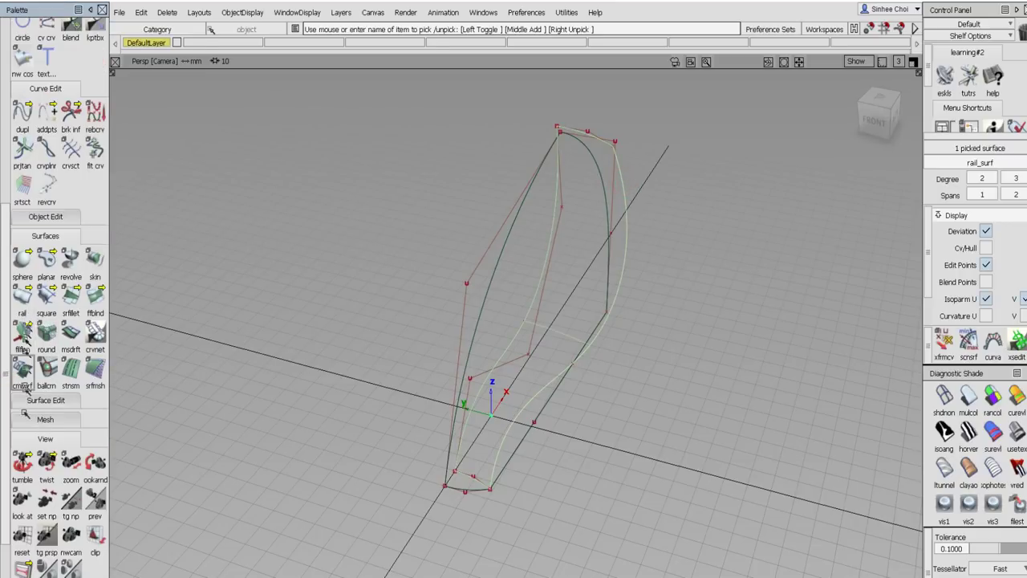
left_click(28, 401)
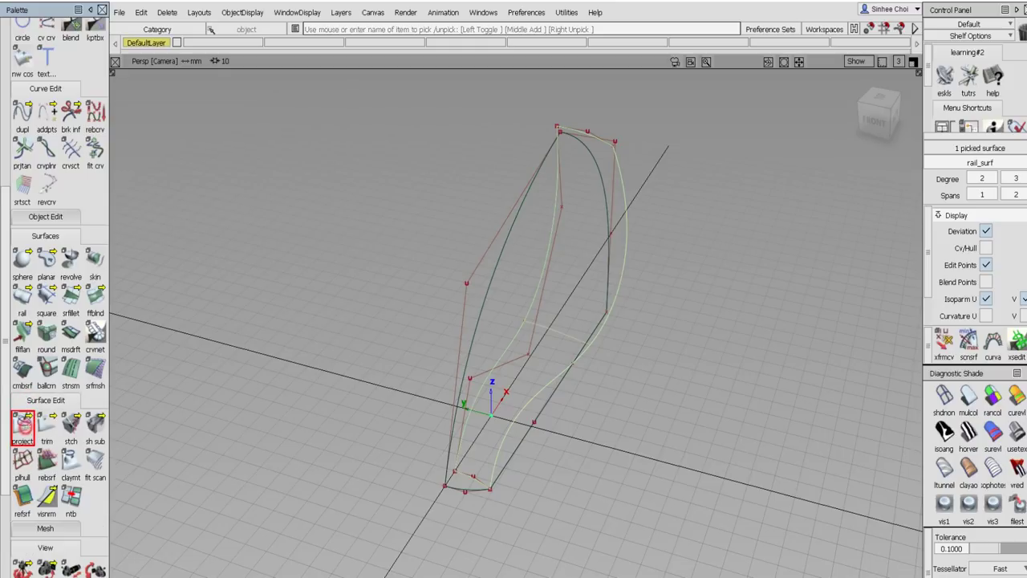
left_click_drag(22, 426, 71, 427)
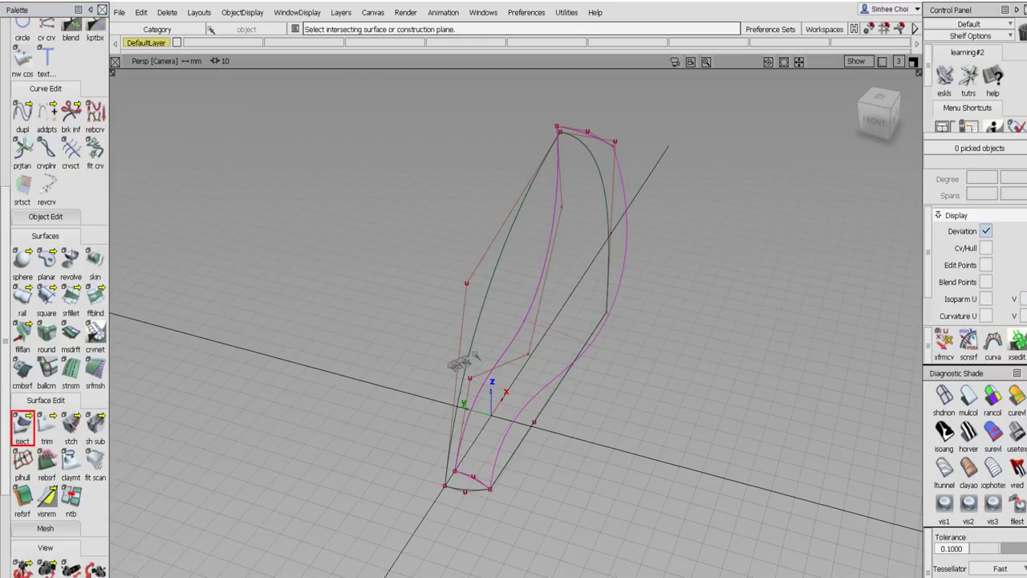
left_click(500, 317)
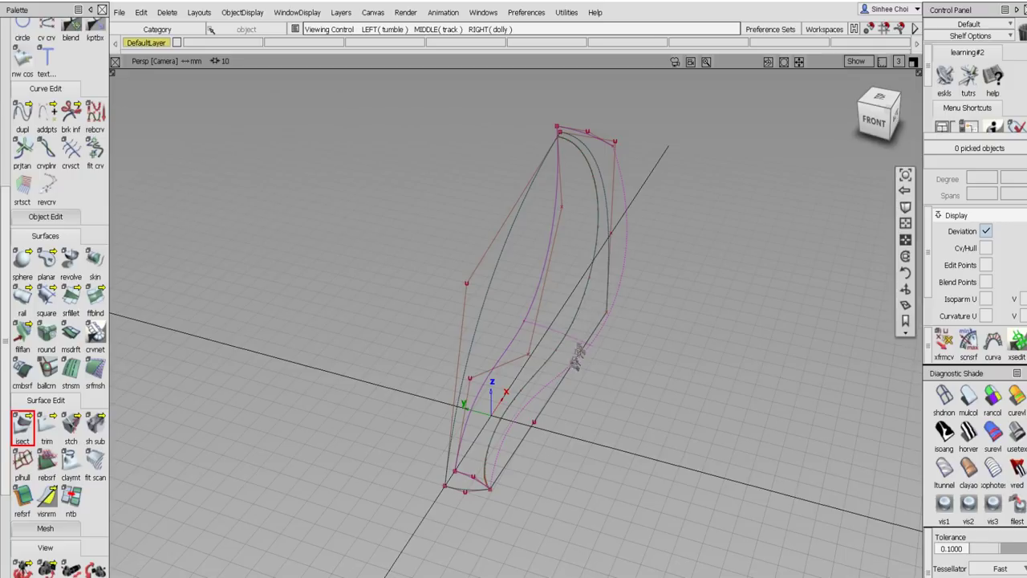
left_click_drag(581, 347, 524, 356, "alt+shift")
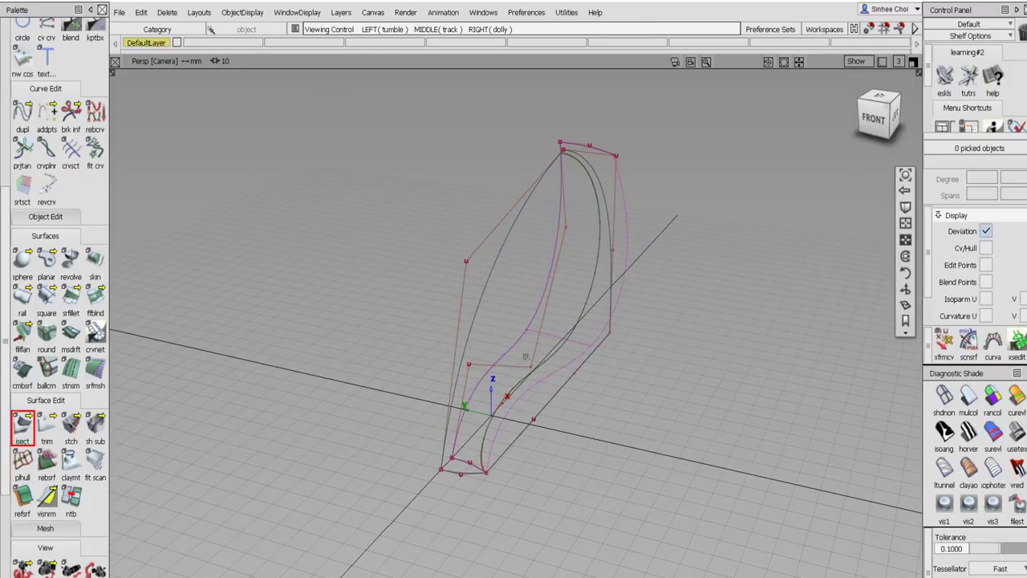
- Place a primitive plane near the short base curves in the Top view
left_click(912, 62)
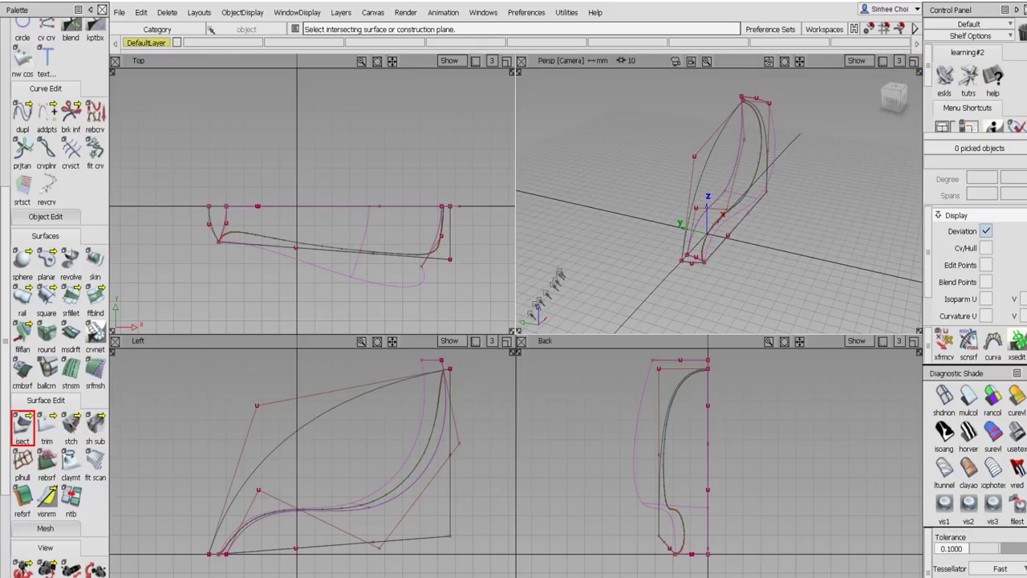
left_click(506, 341)
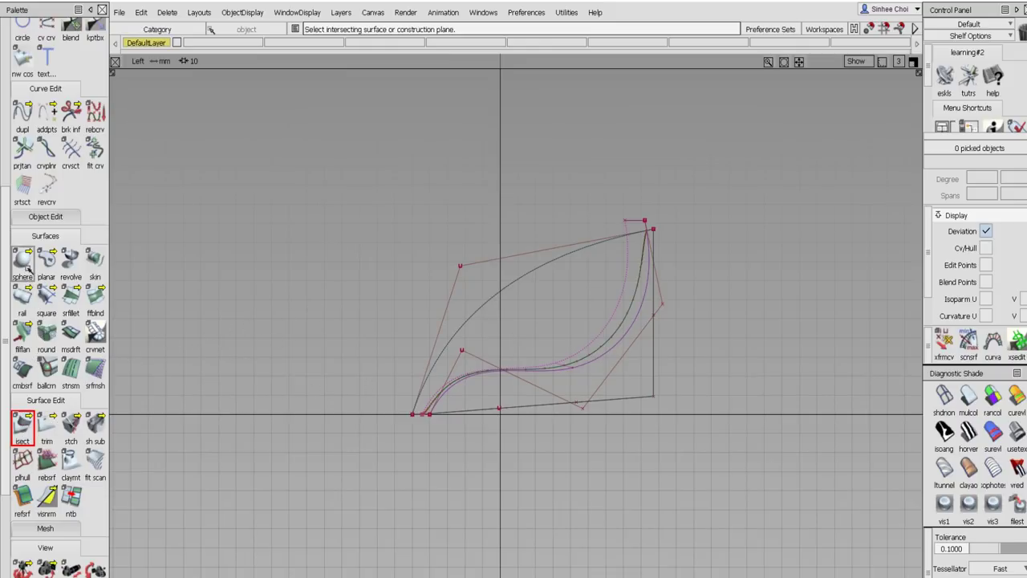
left_click_drag(27, 270, 165, 265)
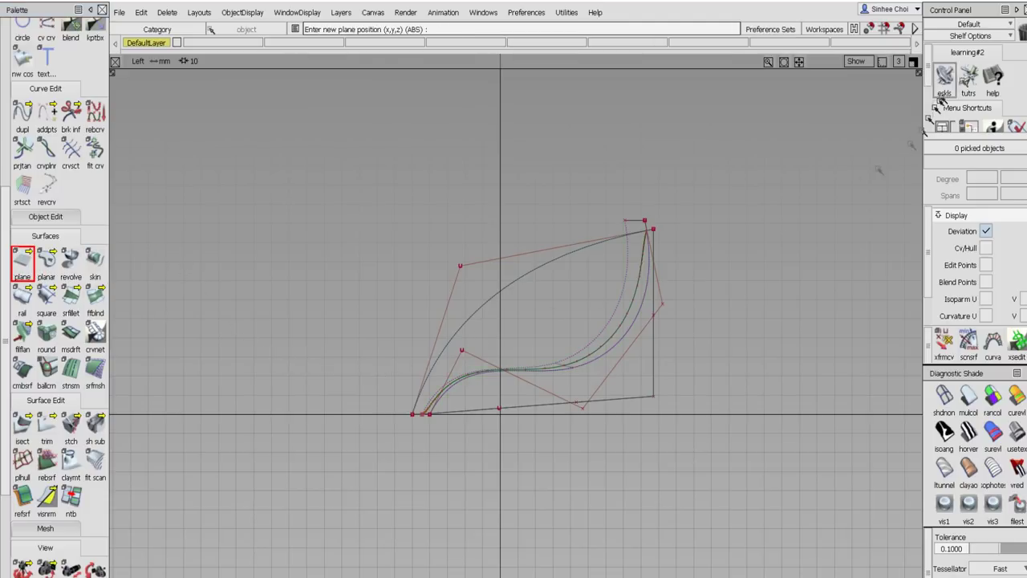
left_click(914, 63)
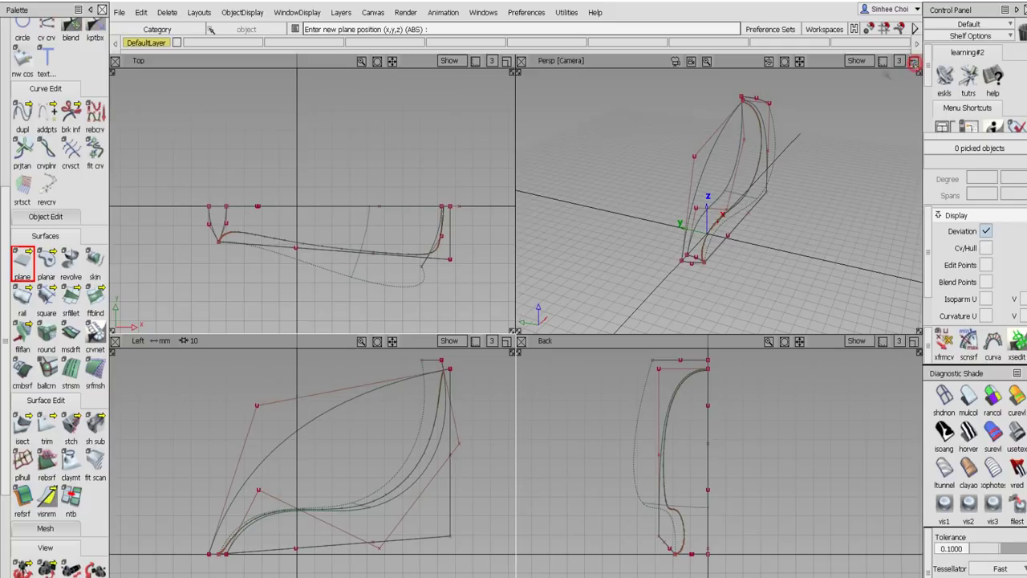
left_click(190, 229)
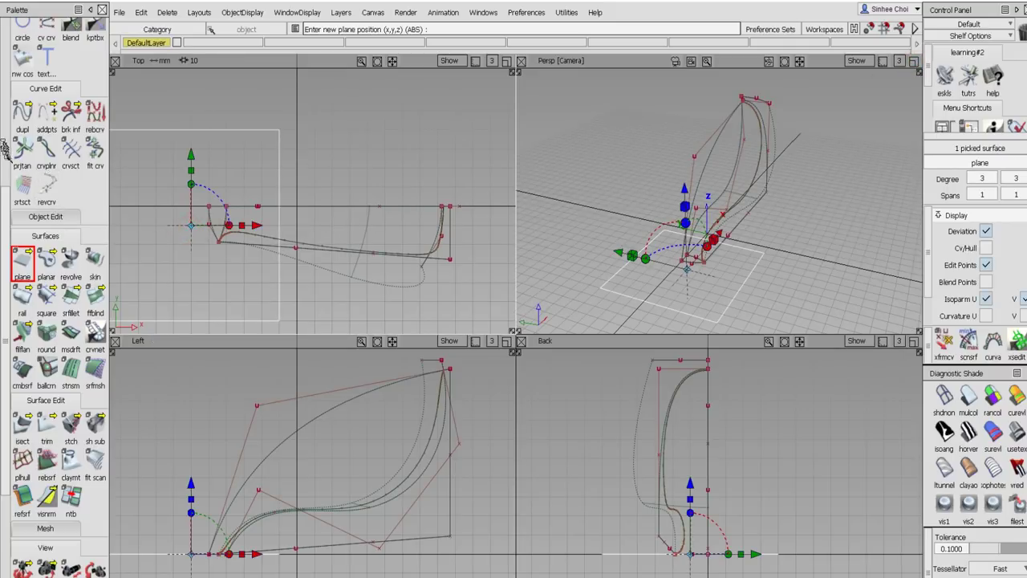
- Set the plane's pivot at its edge midpoint and move that edge onto the centreline, centred on the short base curves
scroll(6, 151, "up", 5)
left_click(71, 215)
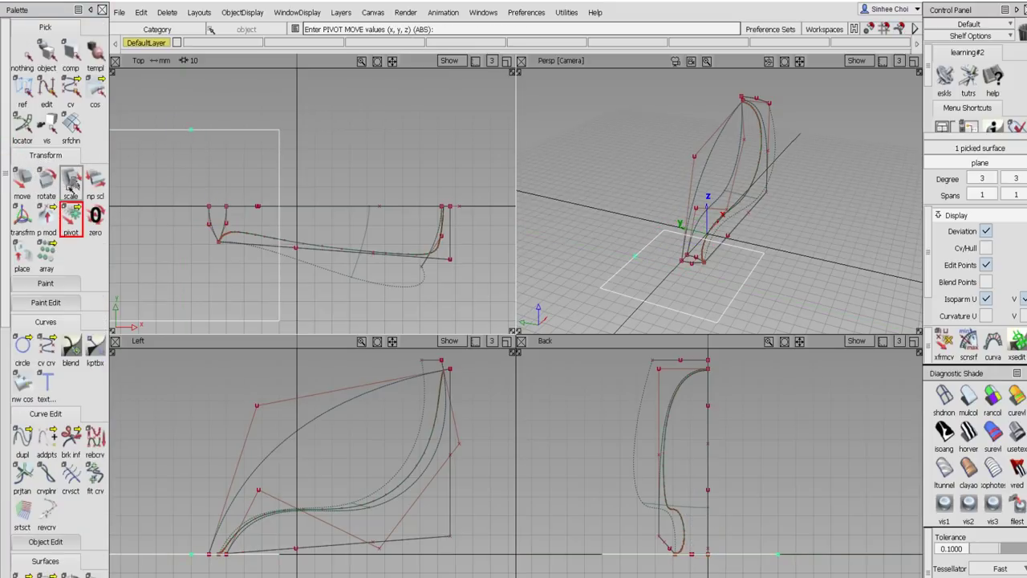
left_click(23, 183)
left_click_drag(164, 164, 170, 204)
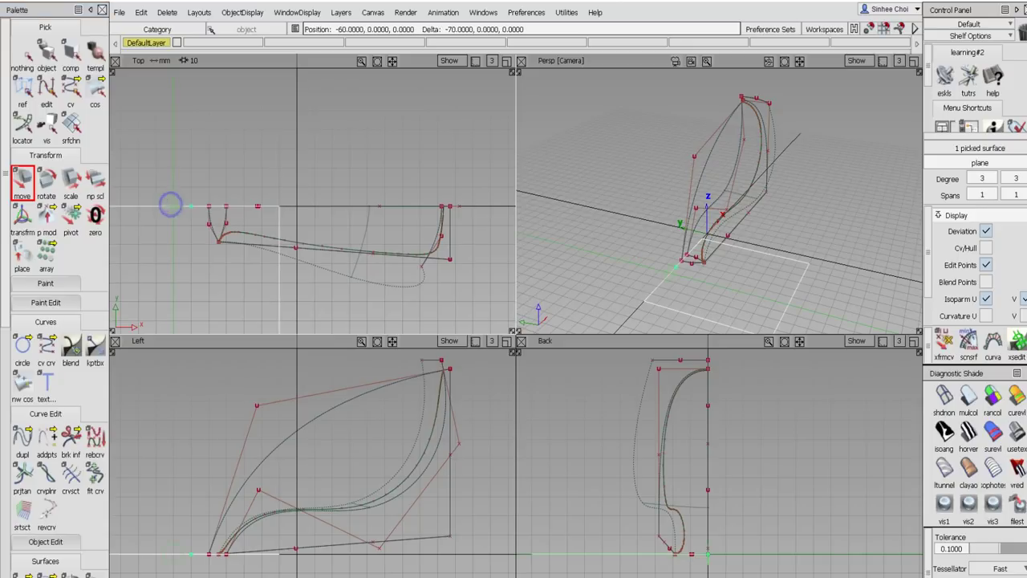
left_click(25, 187)
middle_click_drag(148, 149, 176, 157)
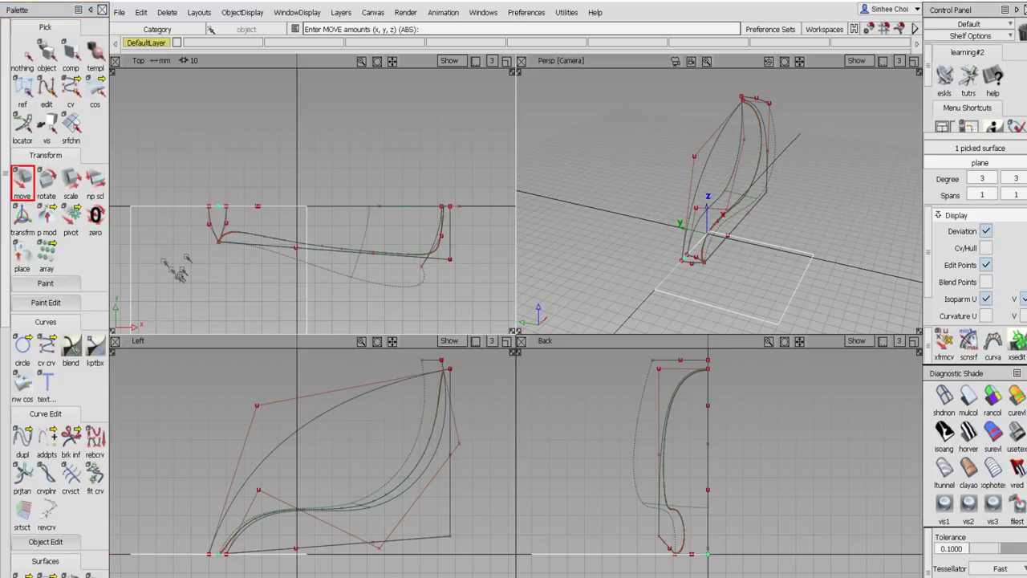
- Scale the plane down to just enclose the short base curves and raise it slightly above the base in the Left view
left_click(70, 181)
left_click_drag(275, 149, 207, 289)
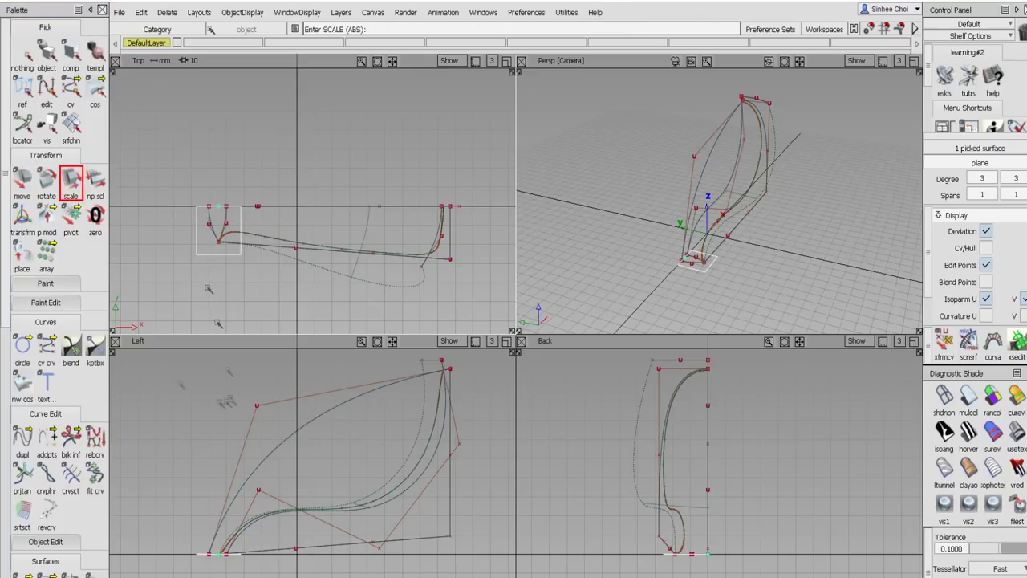
left_click(22, 180)
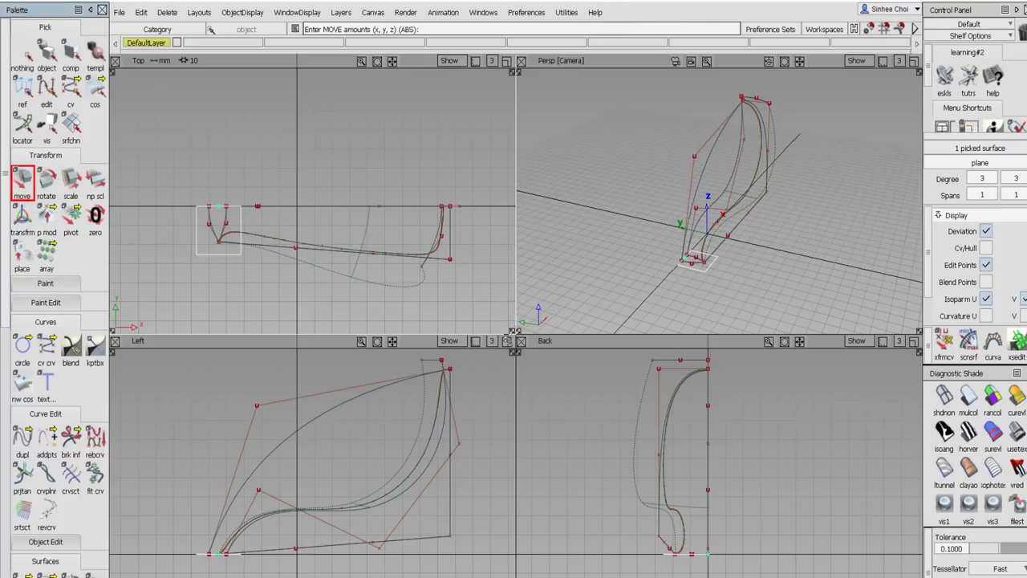
left_click(507, 341)
right_click_drag(371, 365, 371, 362)
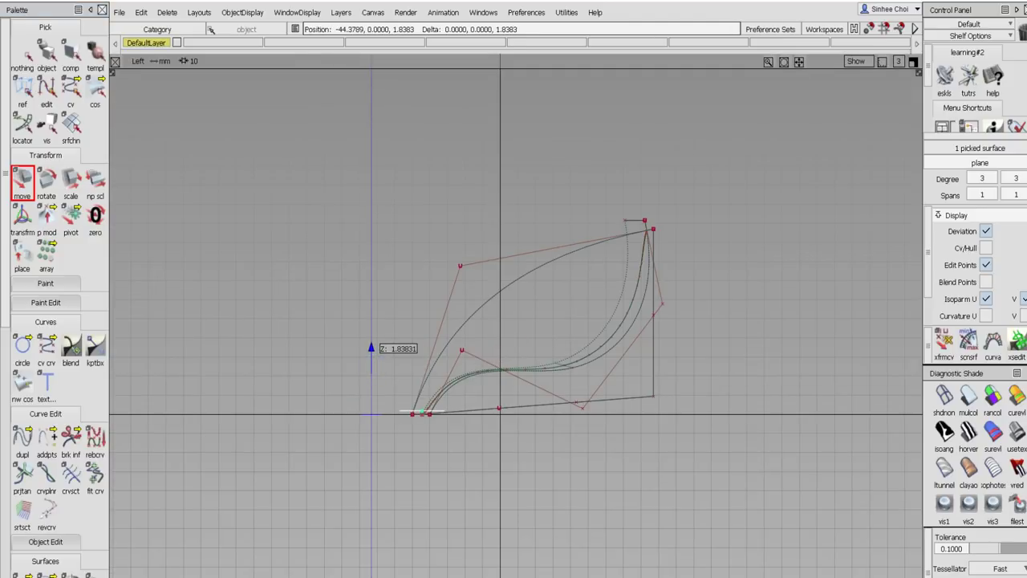
right_click_drag(371, 358, 371, 357)
left_click(914, 64)
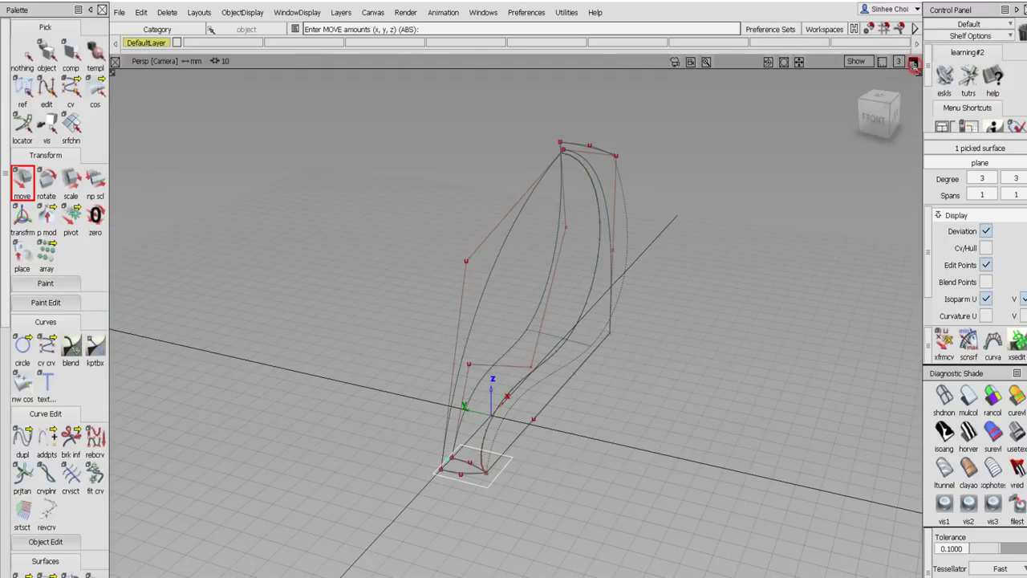
left_click_drag(719, 348, 663, 342, "alt+shift")
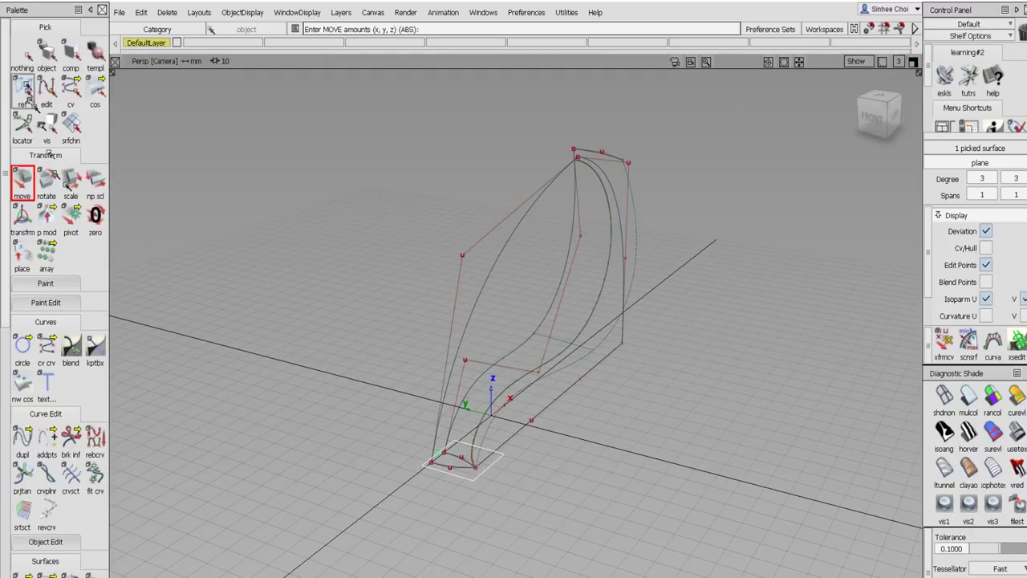
- Intersect the upper and lower surfaces with the small horizontal plane to create curves-on-surface at the base
left_click(21, 58)
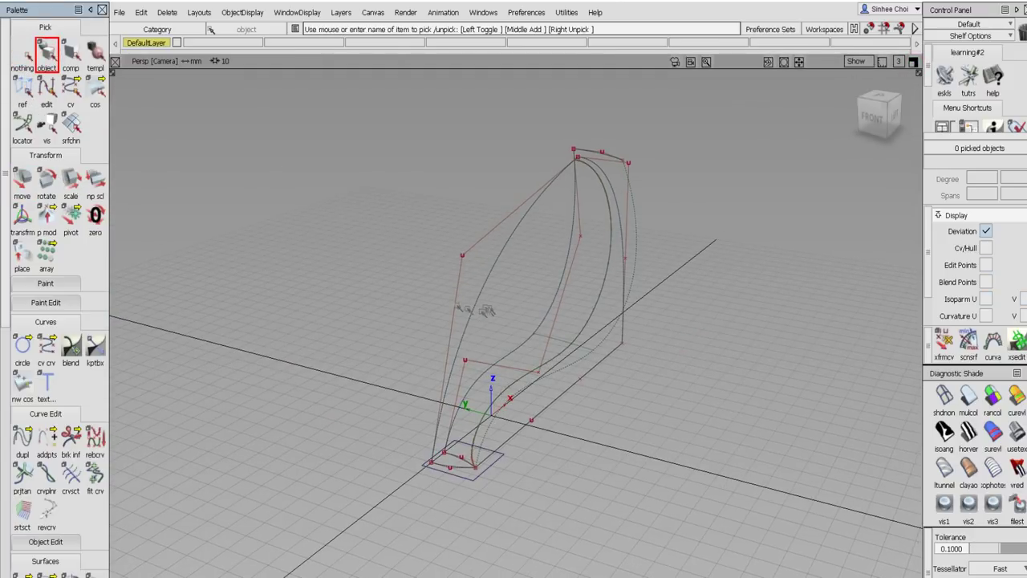
left_click_drag(458, 303, 722, 353)
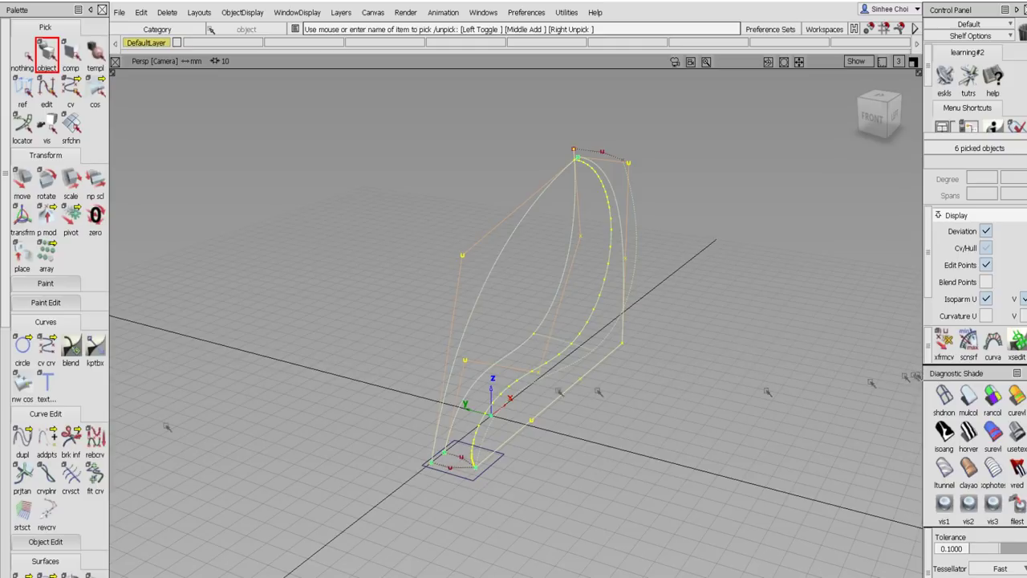
left_click(4, 443)
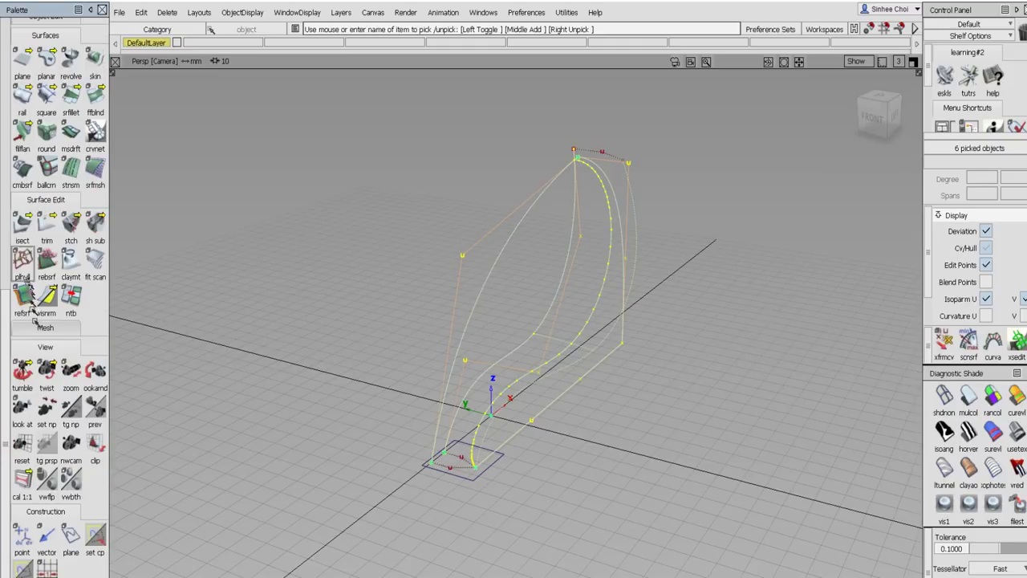
left_click(22, 228)
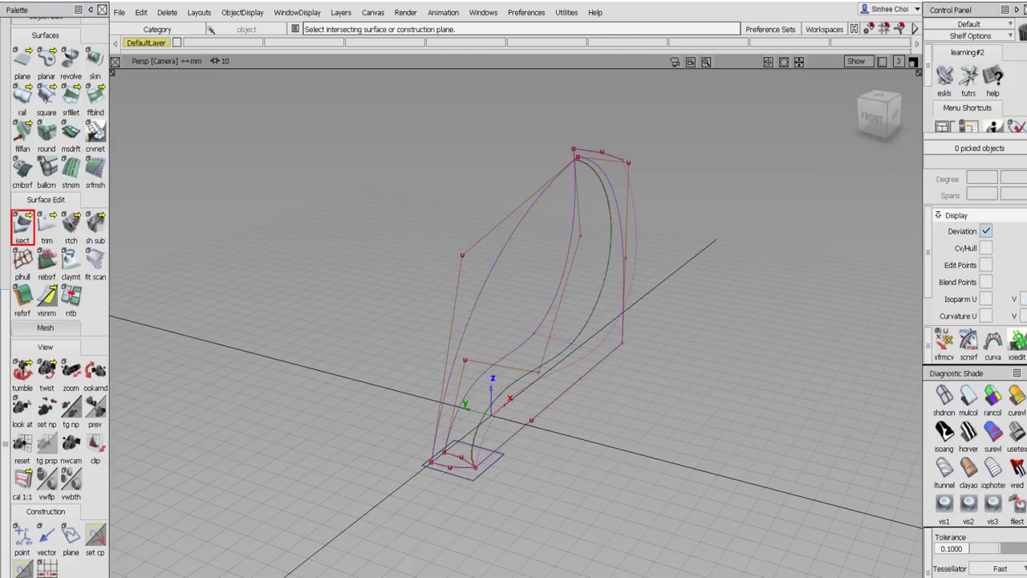
left_click_drag(492, 488, 450, 466, "alt+shift")
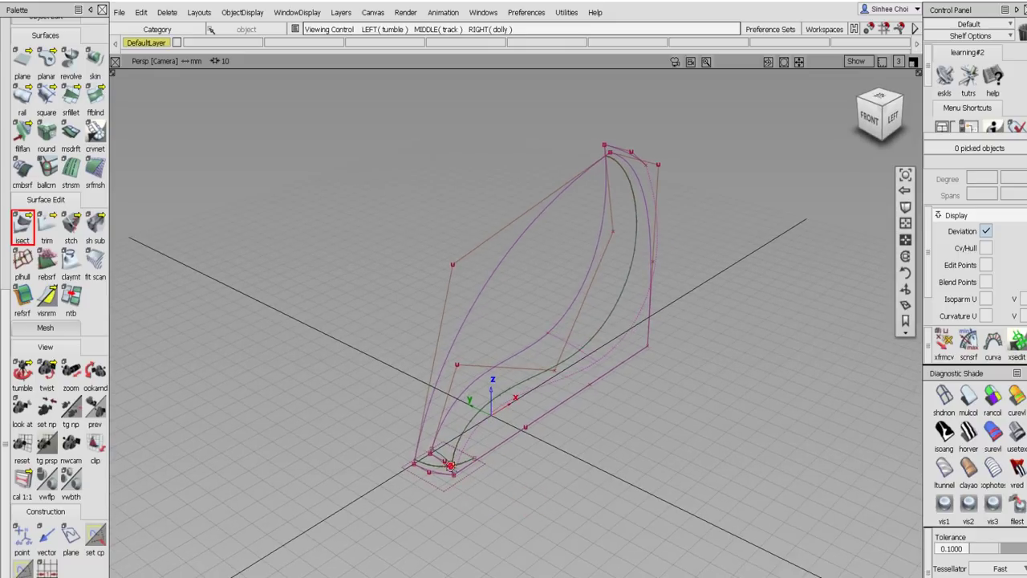
left_click(450, 465, "alt+shift")
right_click_drag(498, 484, 525, 435, "alt+shift")
left_click_drag(531, 436, 601, 440, "alt+shift")
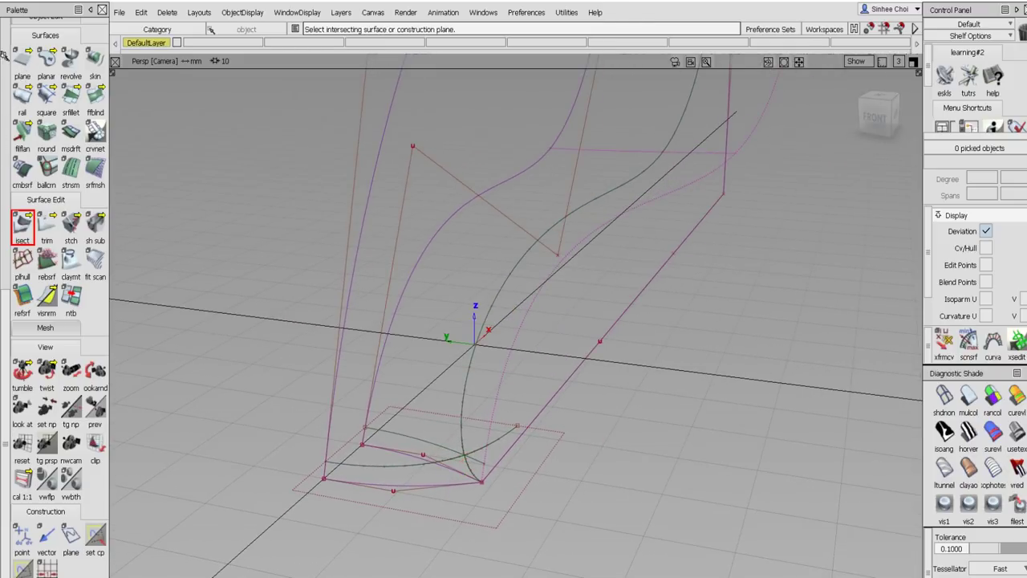
- Pick the small intersecting plane and display it with clay AO diagnostic shading
scroll(16, 56, "up", 5)
left_click(47, 57)
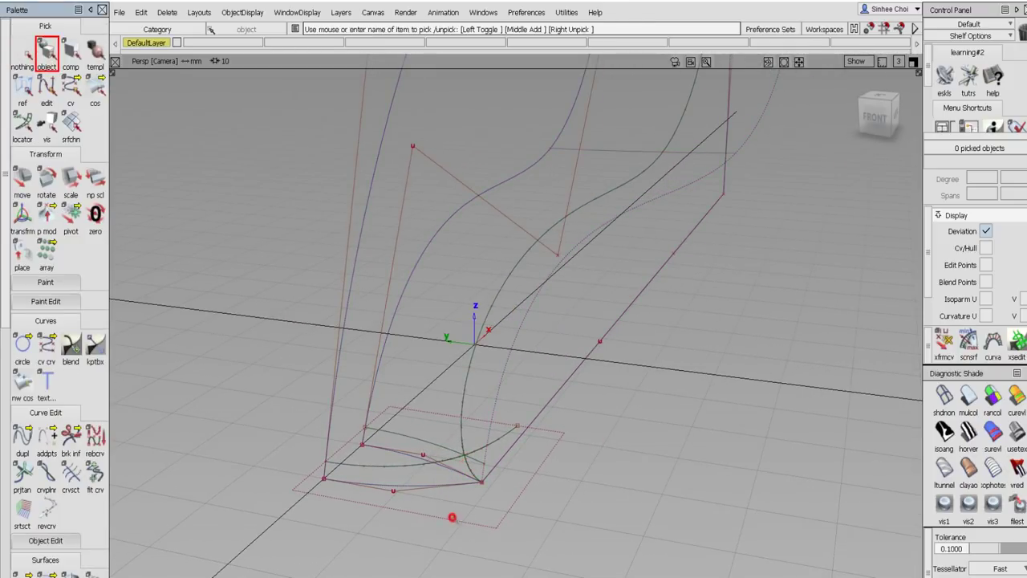
left_click(452, 517)
left_click(969, 471)
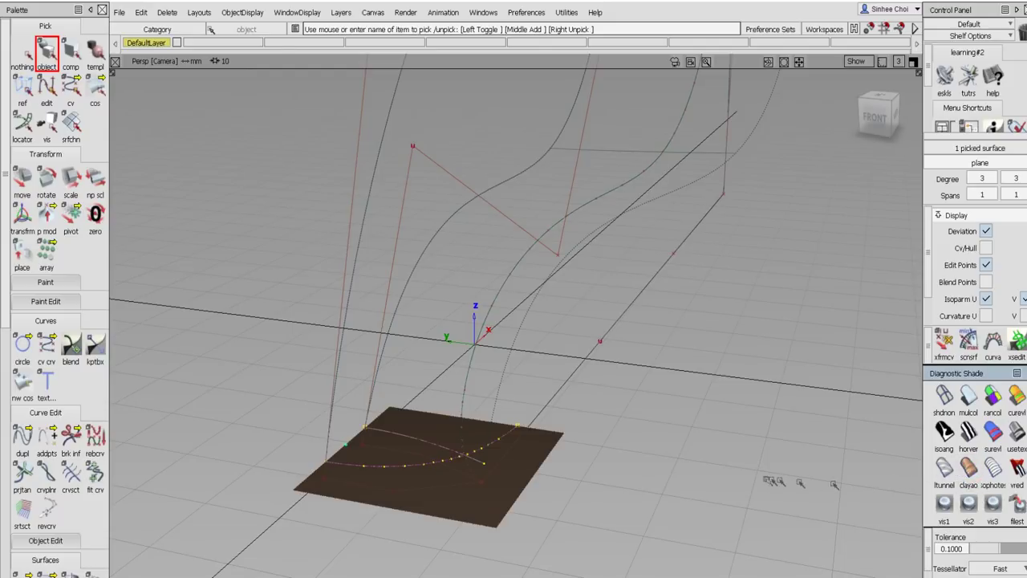
- Shade the whole model with vis1 shading and raise the small intersecting plane about 1.78 mm along Z
left_click(22, 55)
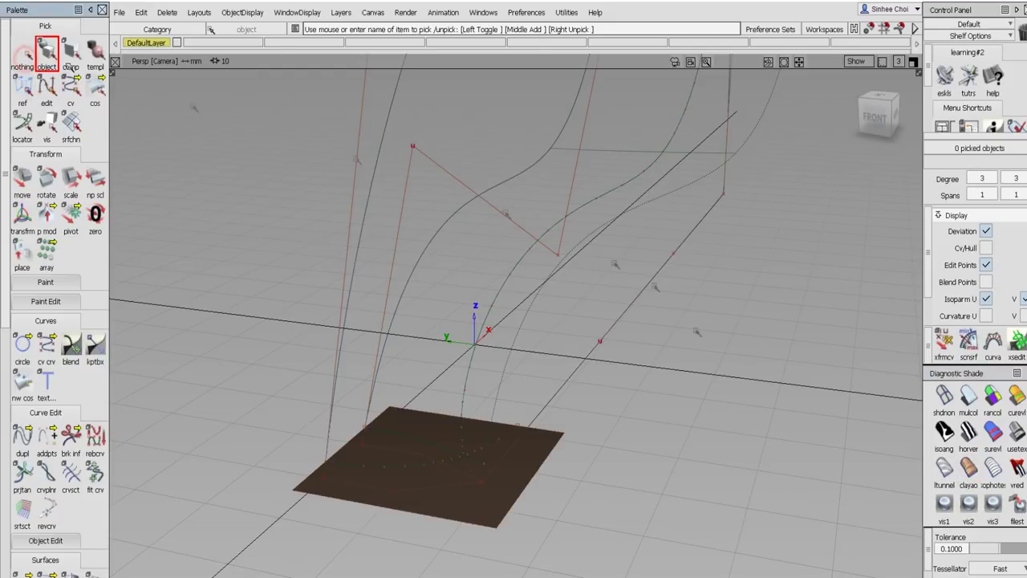
left_click(944, 504)
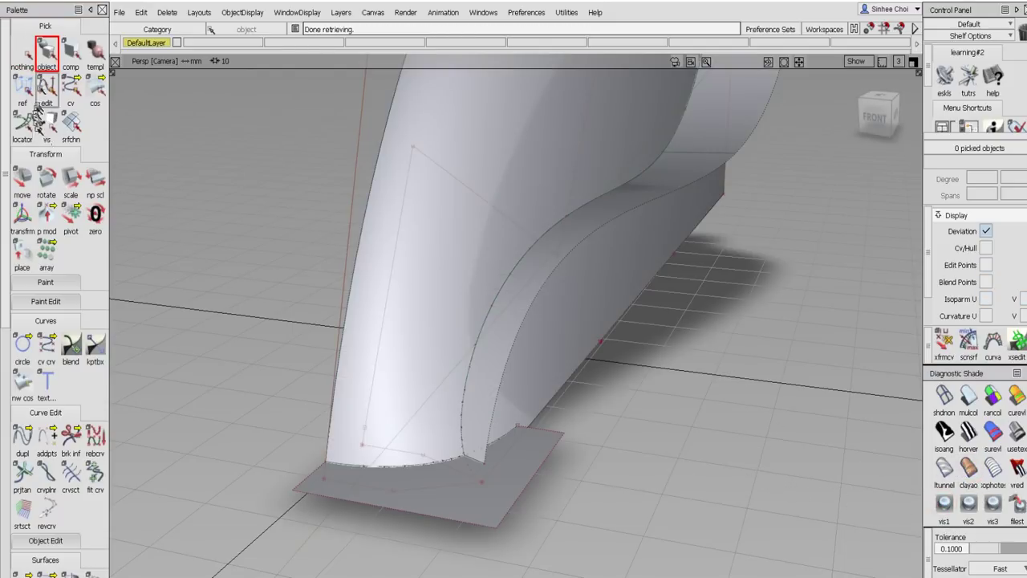
left_click(46, 53)
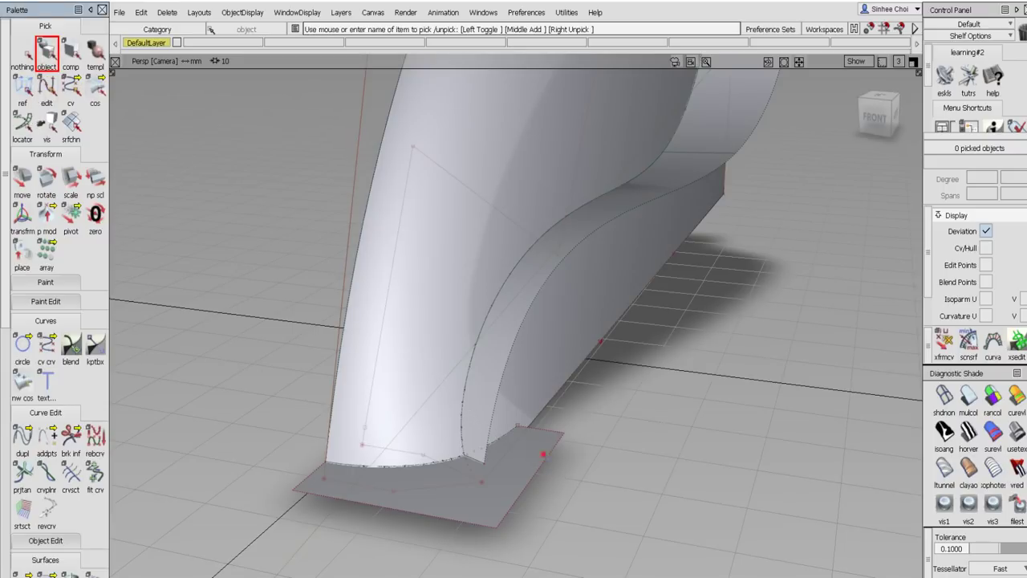
left_click(355, 391)
left_click(22, 179)
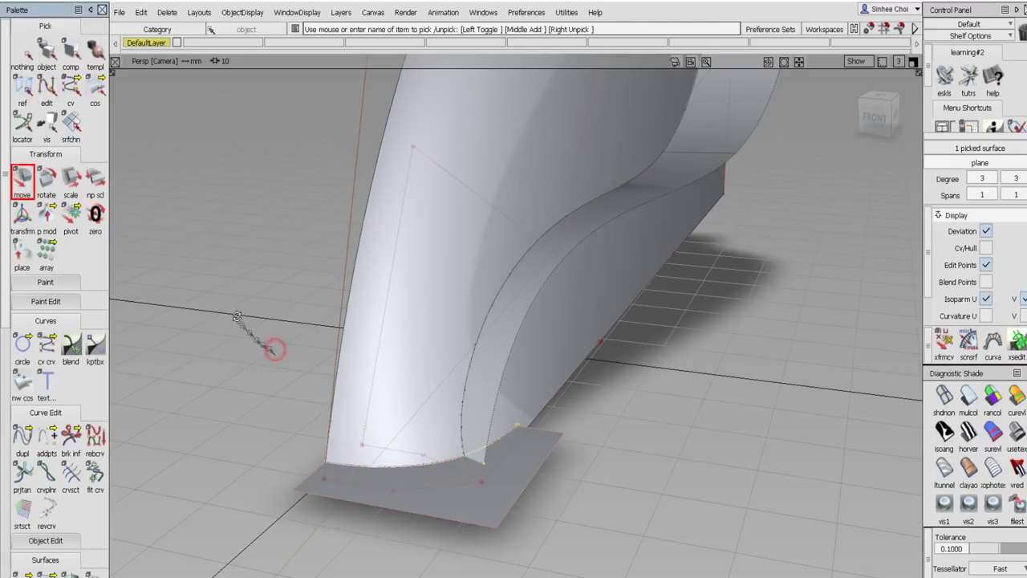
left_click_drag(274, 350, 256, 331, "alt+shift")
right_click_drag(260, 347, 259, 329)
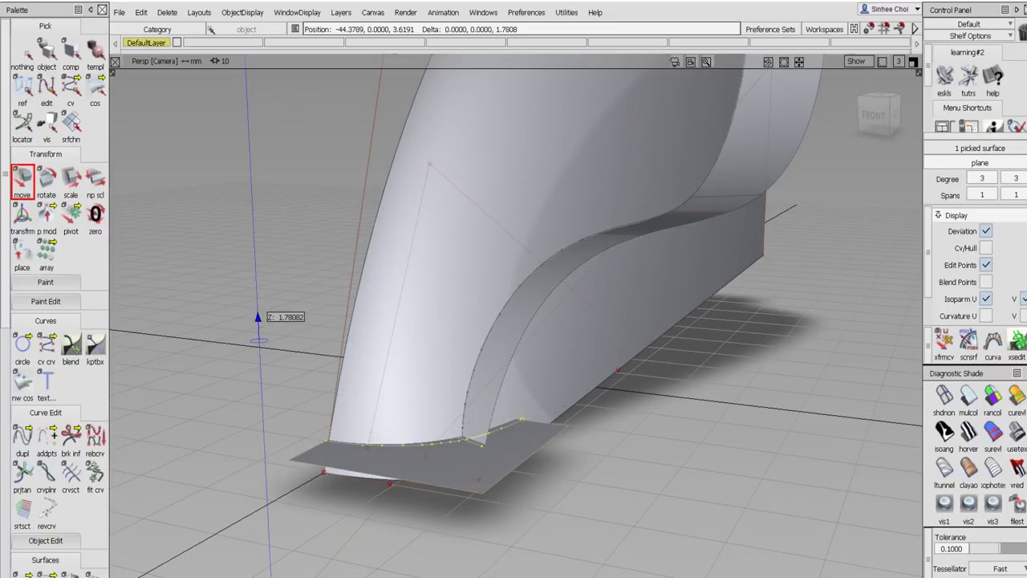
left_click_drag(690, 433, 672, 461, "alt+shift")
right_click_drag(693, 404, 661, 438, "alt+shift")
left_click_drag(683, 424, 594, 424, "alt+shift")
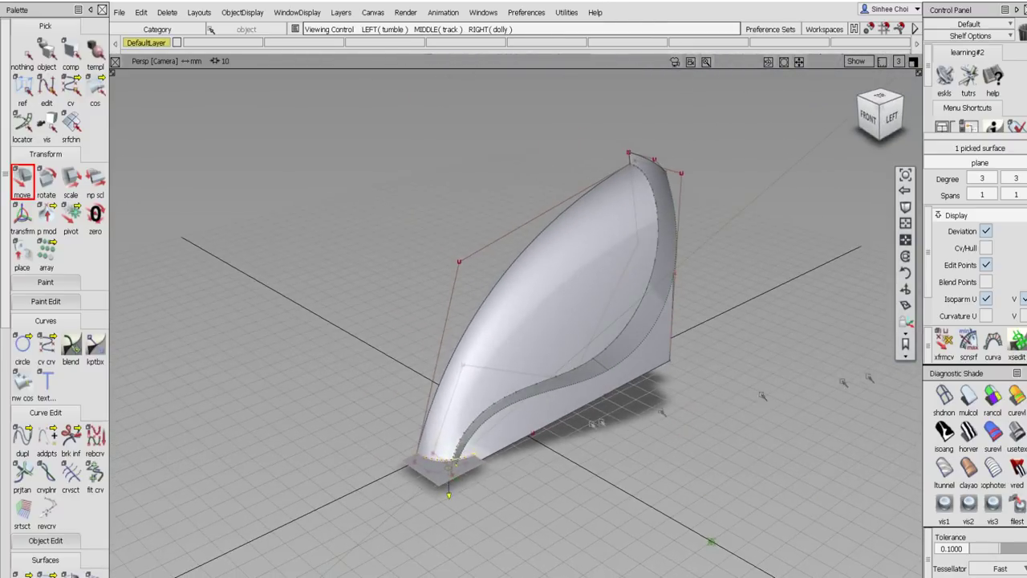
- Turn off shading and trim the small base plane, keeping only the region enclosed by the intersection curves
left_click(945, 395)
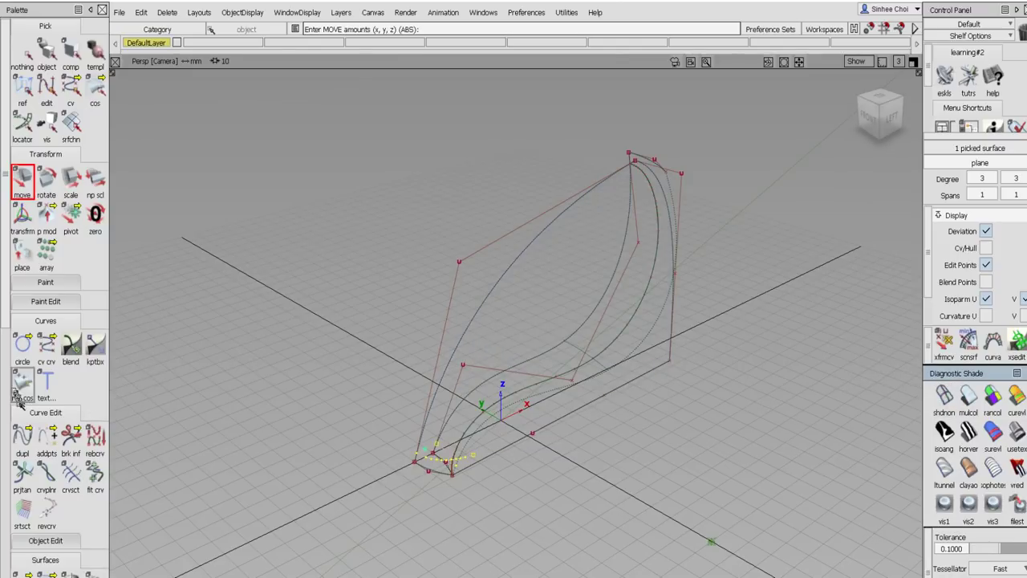
scroll(6, 384, "down", 5)
left_click(47, 343)
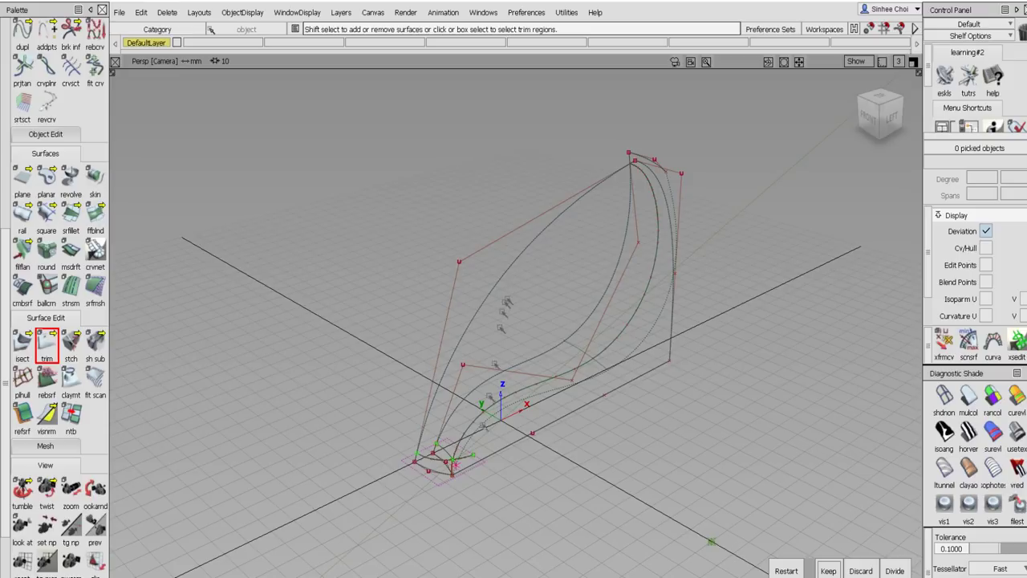
right_click_drag(437, 451, 488, 447, "alt+shift")
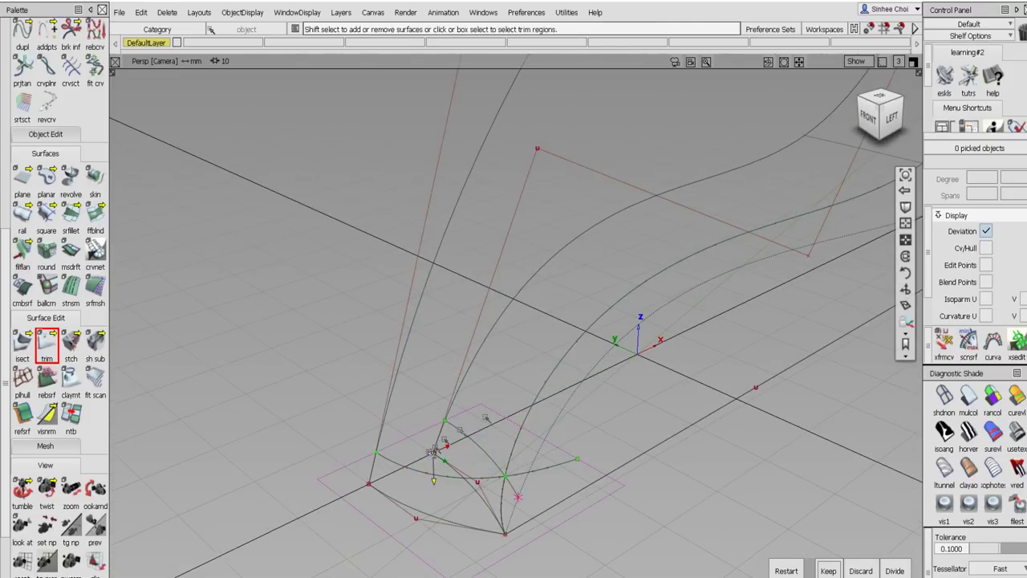
left_click(415, 449)
left_click(414, 448)
left_click(827, 570)
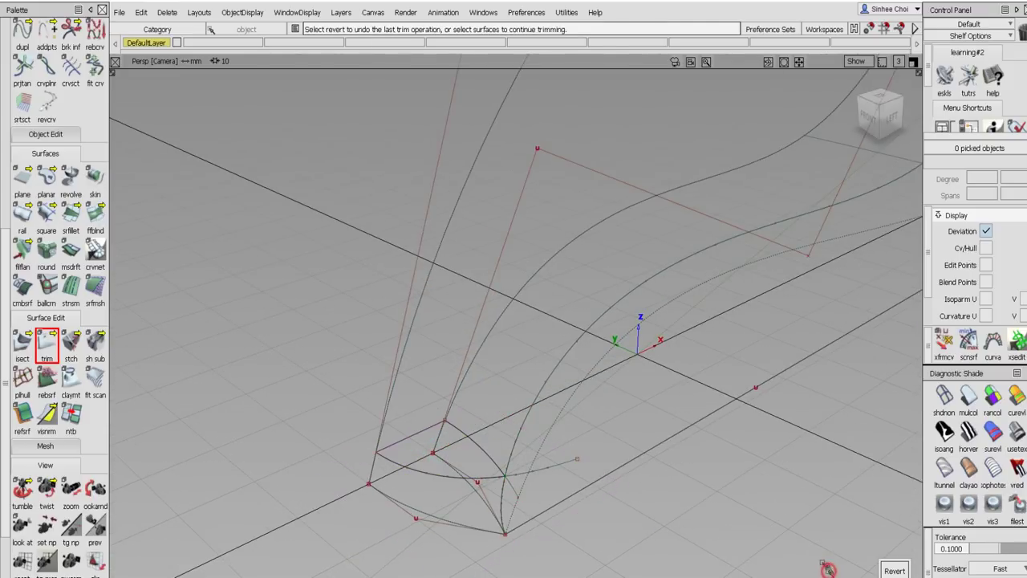
- Trim the large upper surface, keeping the main region above the intersection curves
left_click(459, 291)
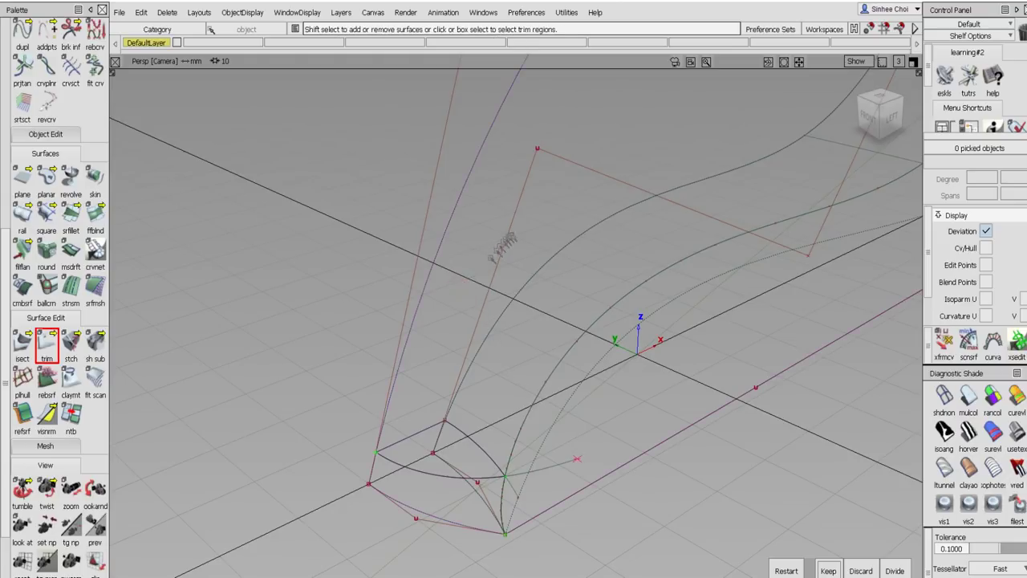
scroll(506, 243, "down", 5)
left_click(511, 326)
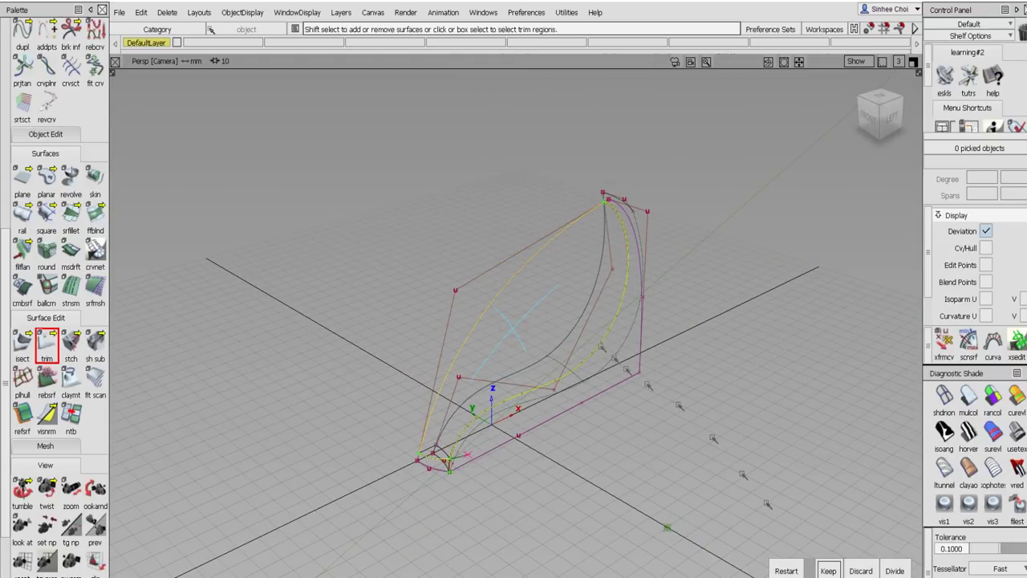
left_click(828, 570)
- Trim the lower surface, keeping the band between the centreline edge and the intersection with the upper surface
left_click_drag(748, 498, 437, 392, "alt+shift")
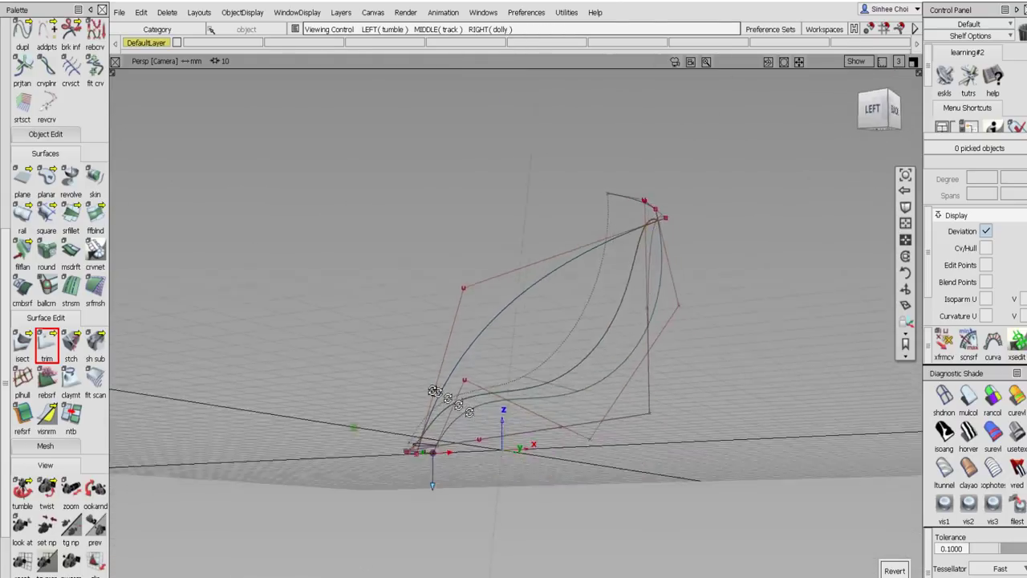
left_click(607, 361)
left_click(607, 361)
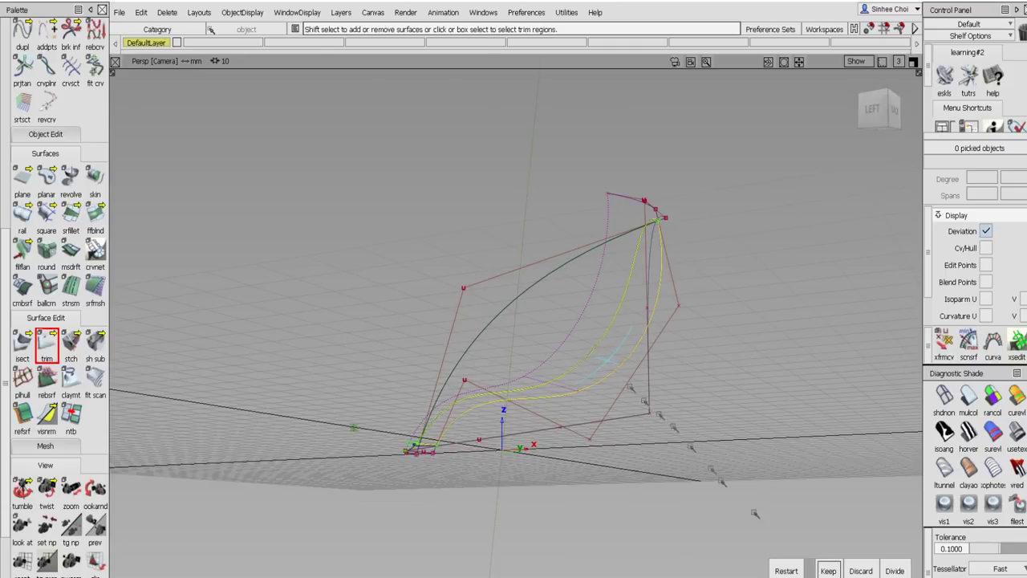
left_click(822, 568)
left_click_drag(818, 562, 698, 484, "alt+shift")
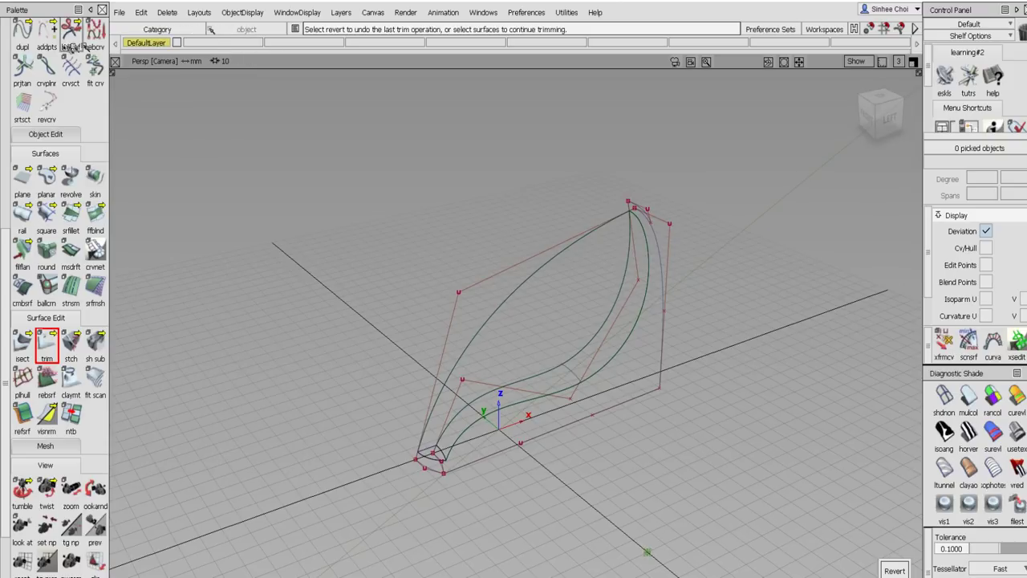
- Create a new layer L1, assign all construction curves to it and hide the layer
left_click(341, 13)
left_click(342, 31)
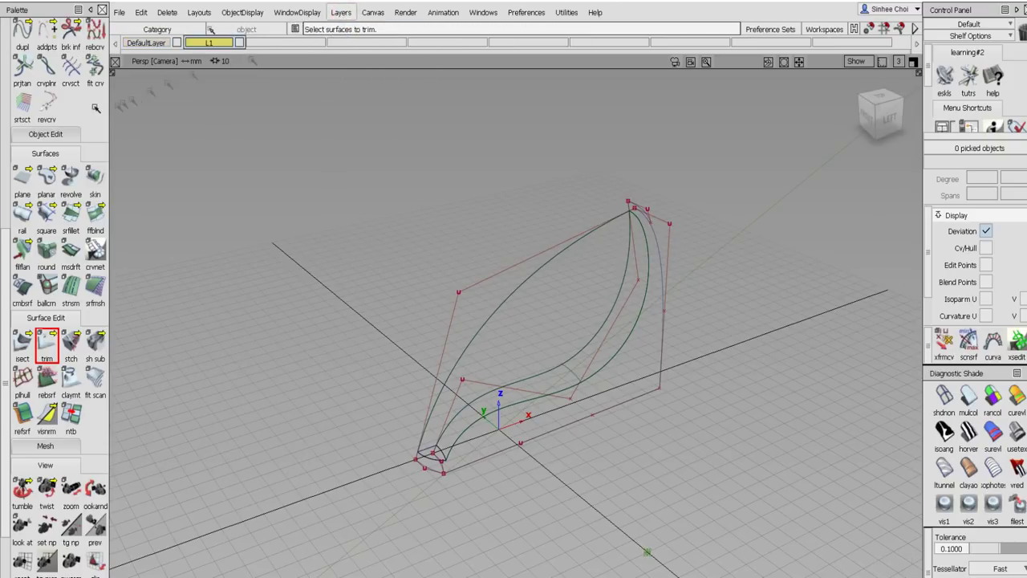
scroll(71, 73, "up", 10)
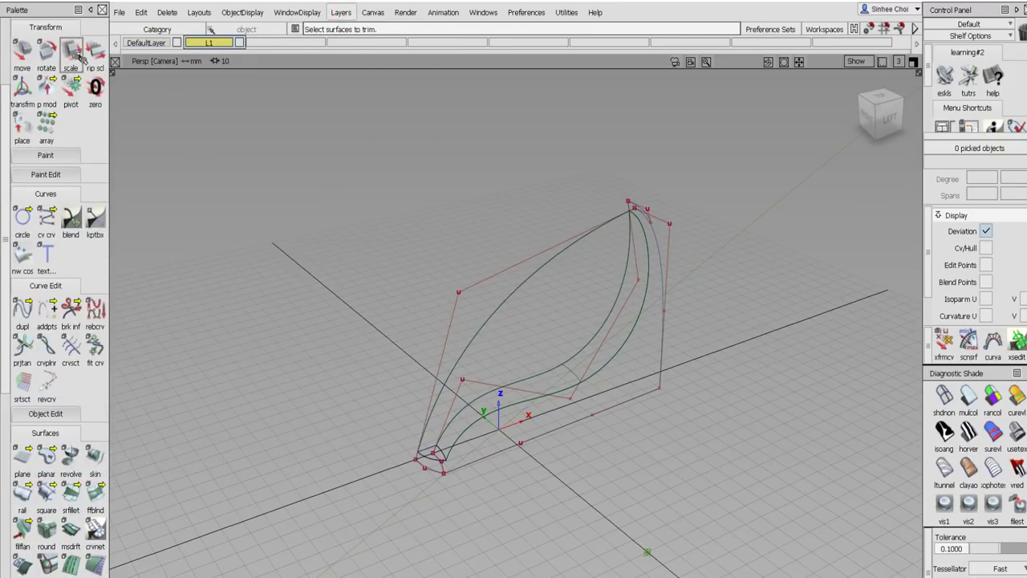
scroll(81, 56, "up", 4)
left_click(71, 52)
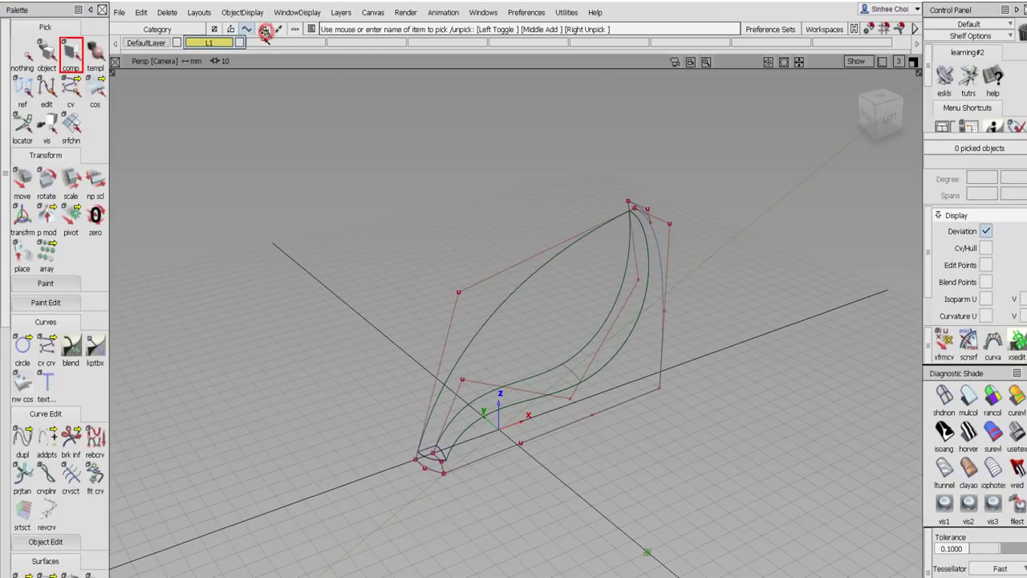
left_click_drag(279, 93, 774, 504)
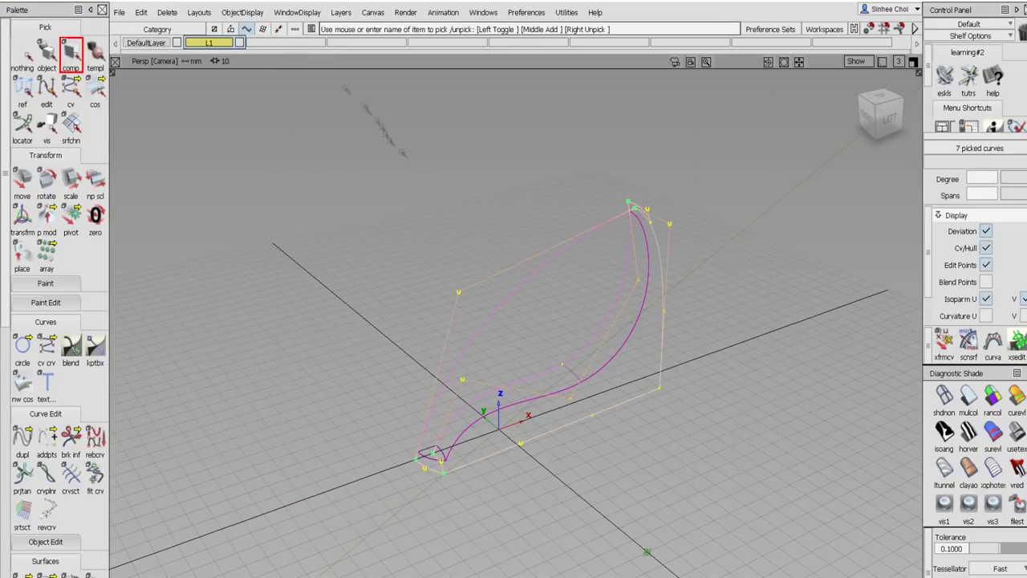
left_click(207, 44)
left_click(210, 55)
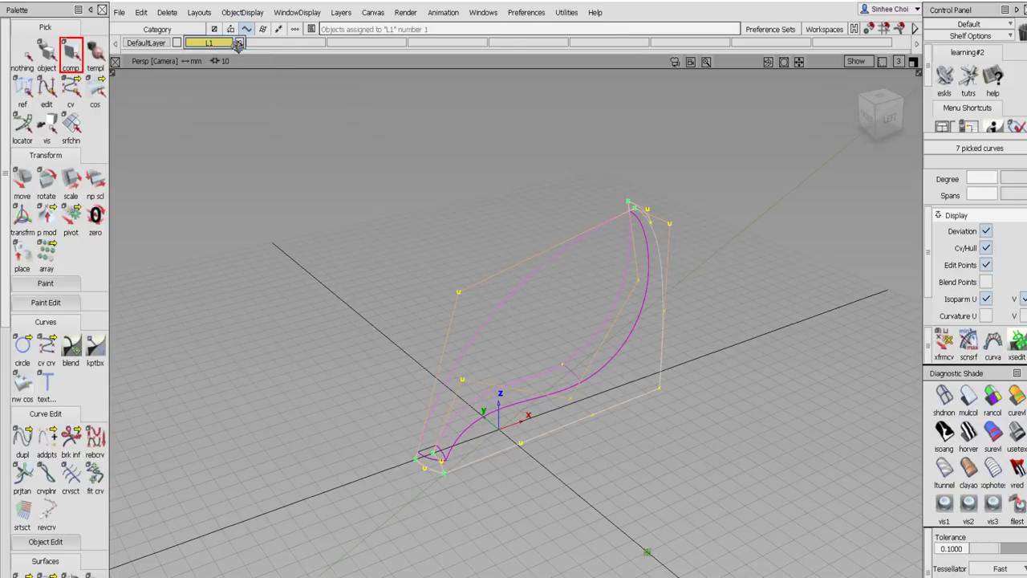
left_click(239, 44)
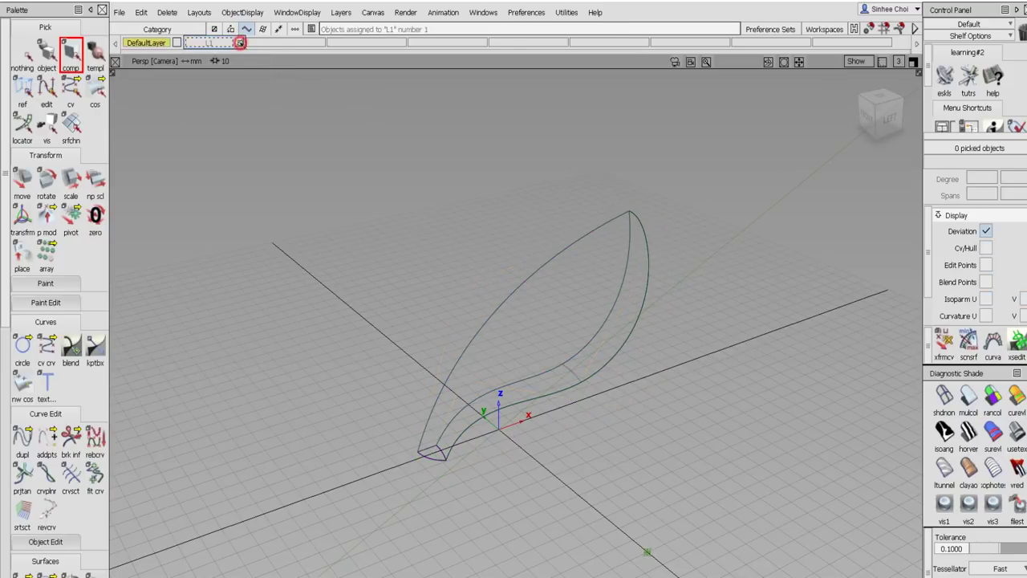
- Hide the leftover green marker and shade the trimmed surfaces with clay AO at a tolerance of 0.0100
left_click(867, 63)
left_click(835, 234)
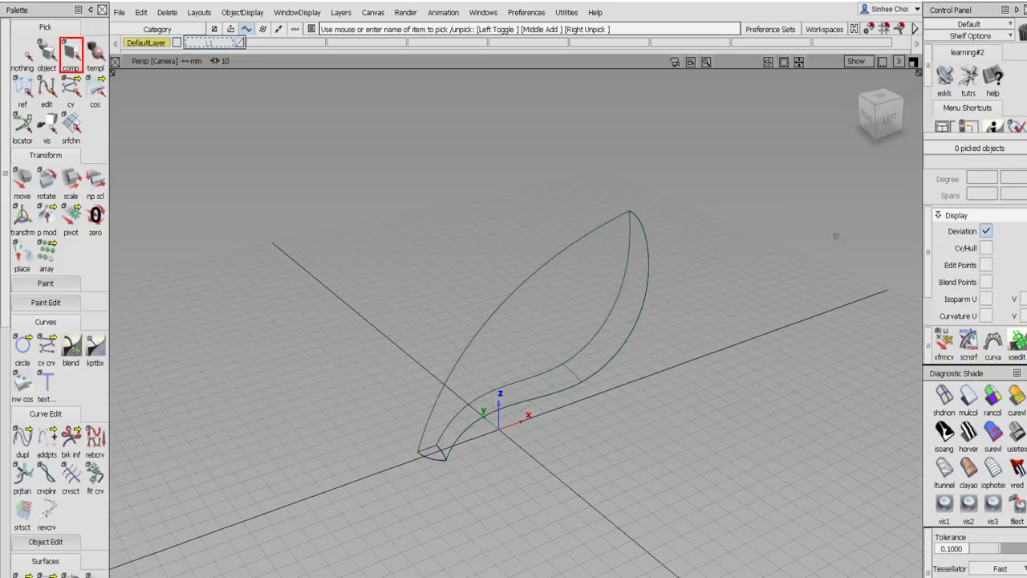
left_click(967, 470)
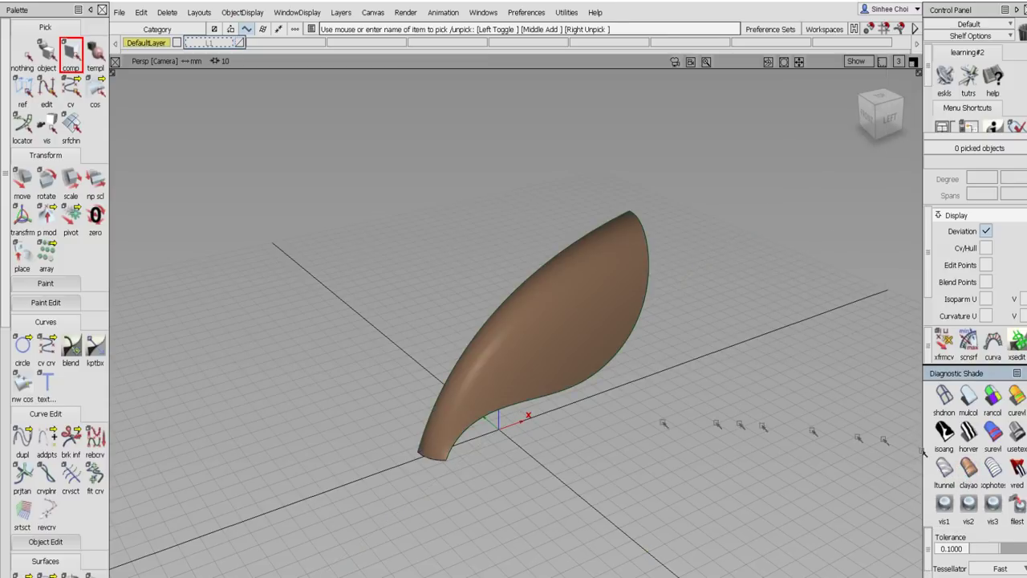
mouse_move(571, 371)
left_mouse_down("alt+shift")
mouse_move(605, 402)
mouse_move(779, 383)
mouse_move(598, 292)
mouse_move(356, 252)
mouse_move(218, 291)
mouse_move(150, 356)
mouse_move(556, 417)
mouse_move(574, 366)
left_mouse_up("alt+shift")
right_click_drag(575, 359, 709, 339, "alt+shift")
middle_click_drag(721, 335, 731, 333, "alt+shift")
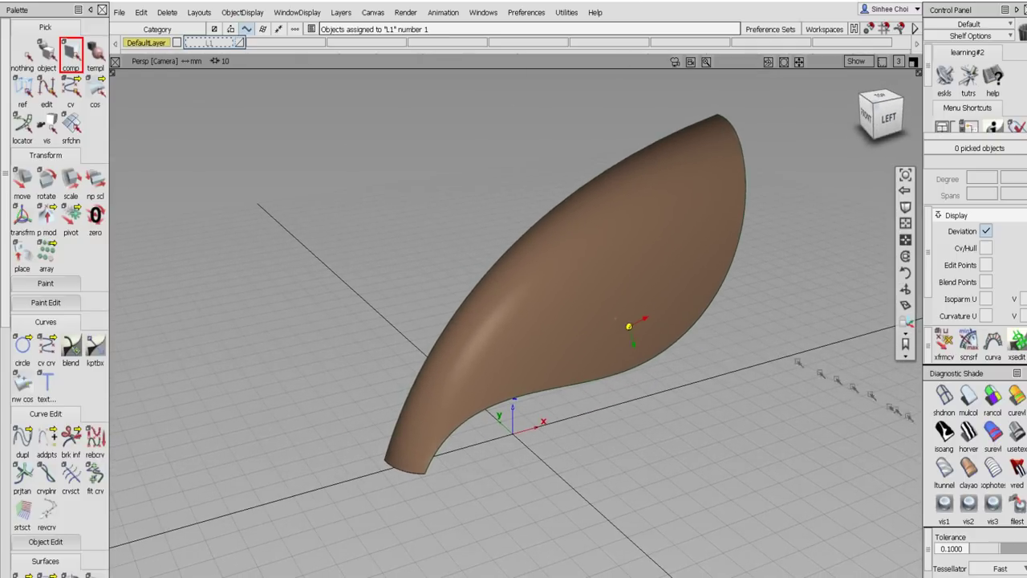
left_click_drag(986, 549, 918, 547)
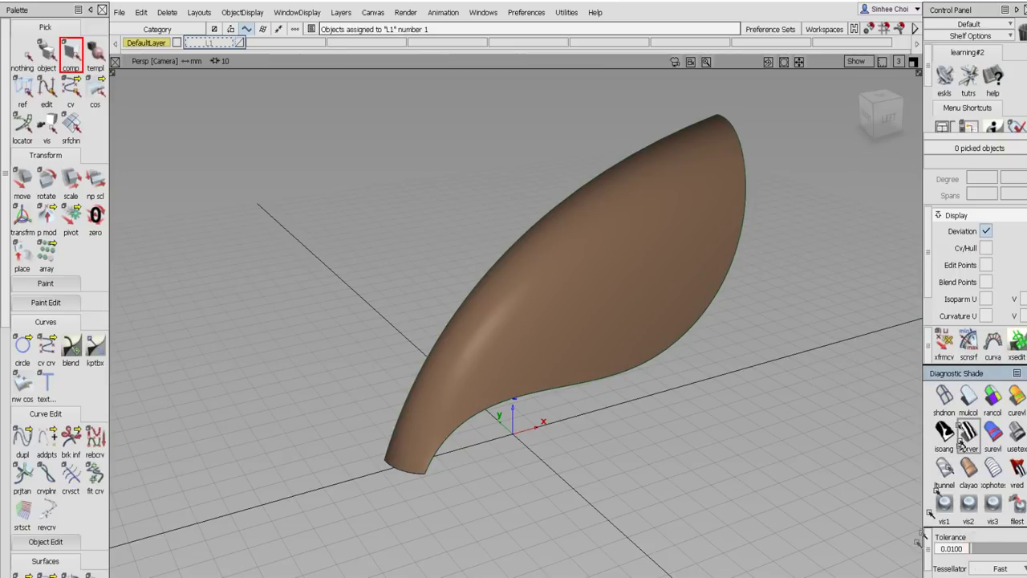
- Turn off shading and set the Surface Fillet construction type to Chord
left_click(943, 396)
left_click_drag(713, 419, 740, 467, "alt+shift")
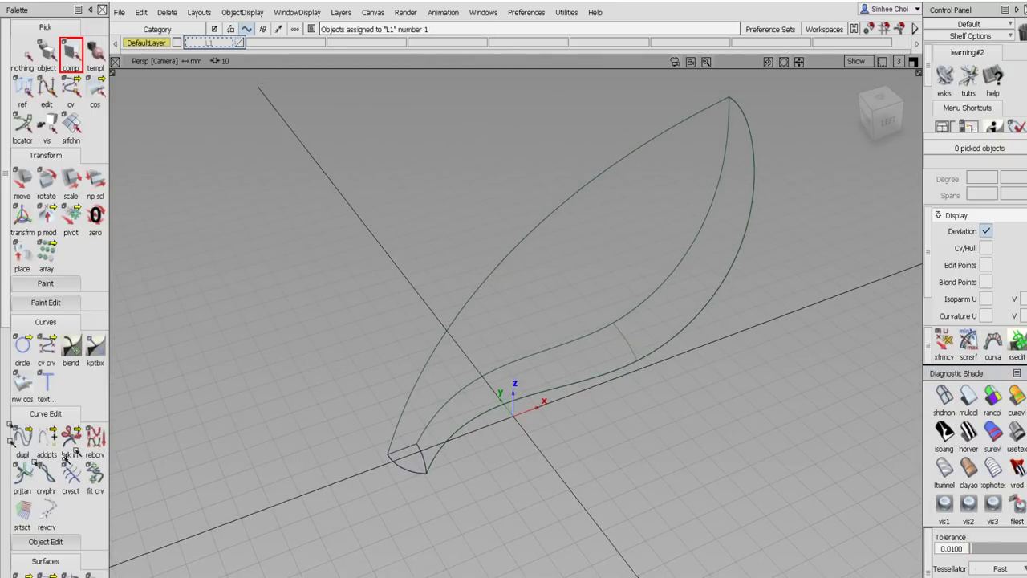
scroll(5, 357, "down", 5)
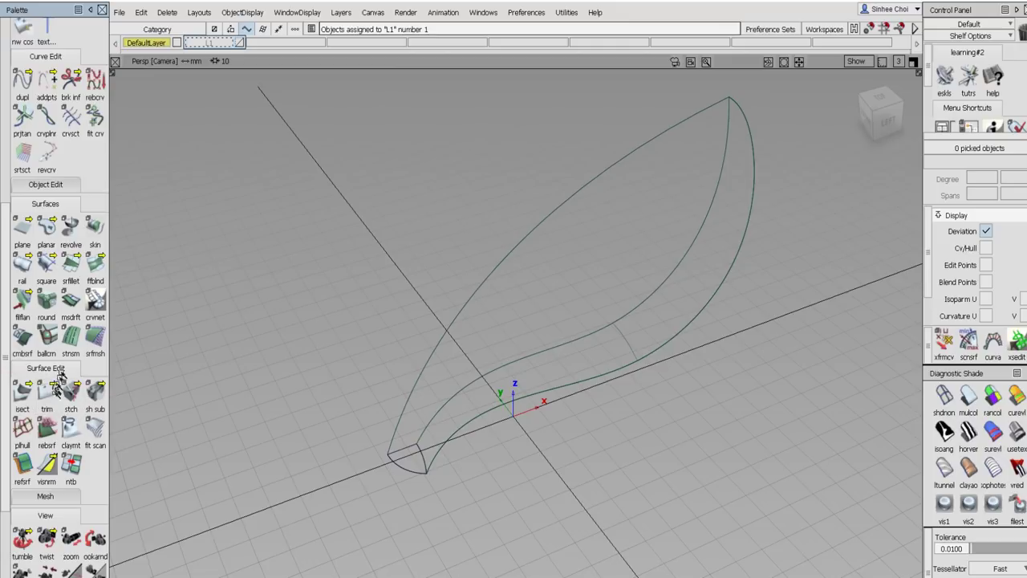
double_click(71, 267)
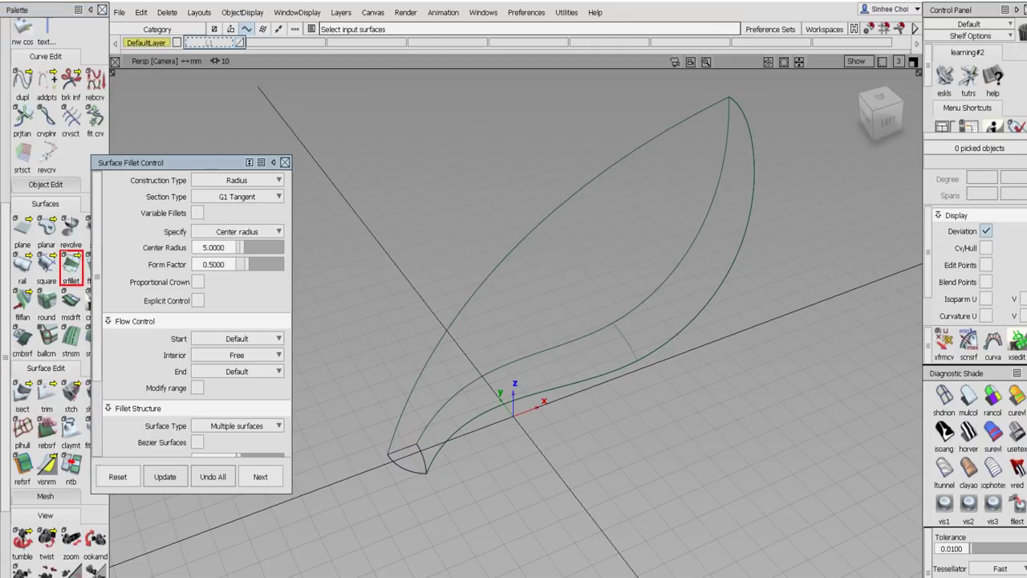
left_click(243, 181)
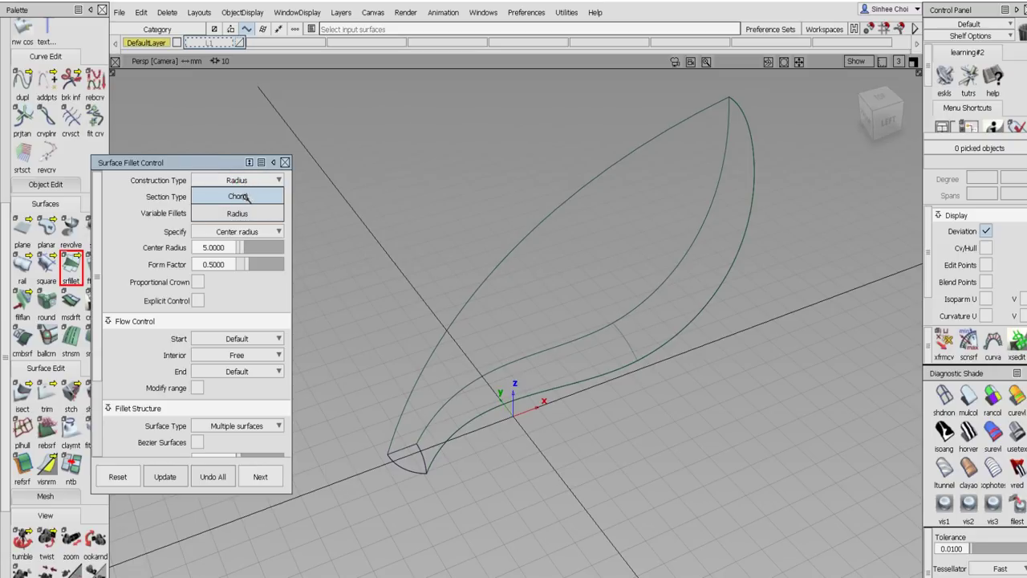
left_click(245, 197)
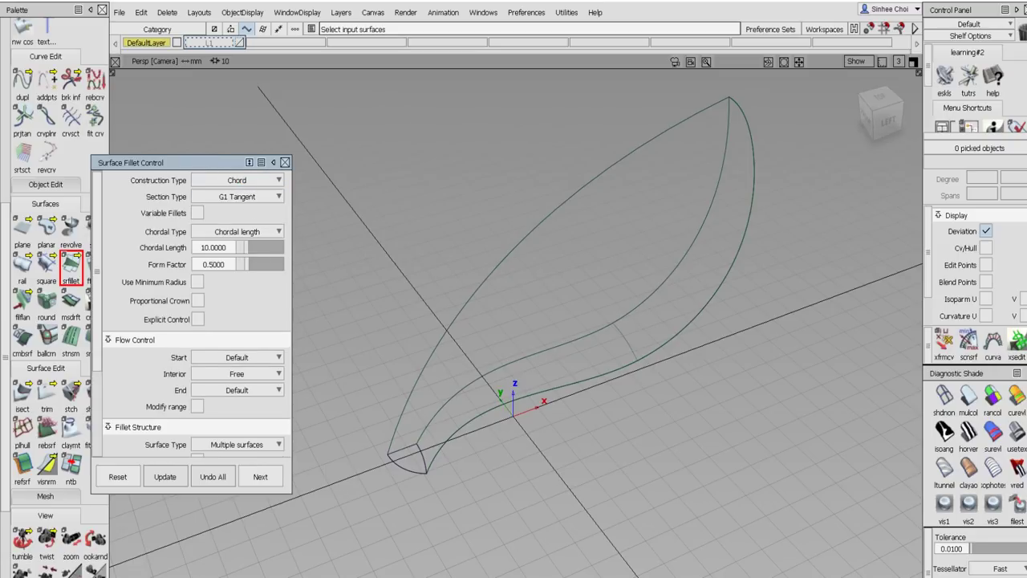
- Try to build a fillet between the trimmed upper and lower surfaces with a chordal length of 40
left_click_drag(241, 247, 275, 254)
left_click(607, 405)
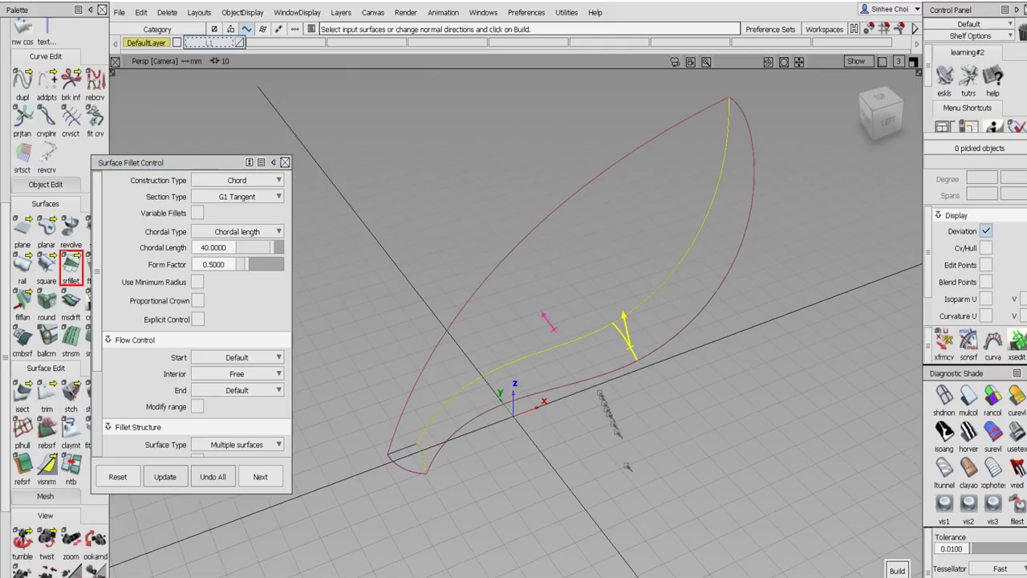
left_click(895, 565)
- Build the fillet with a chordal length of 13, reduce the chordal length to 5 and rebuild
left_click(248, 248)
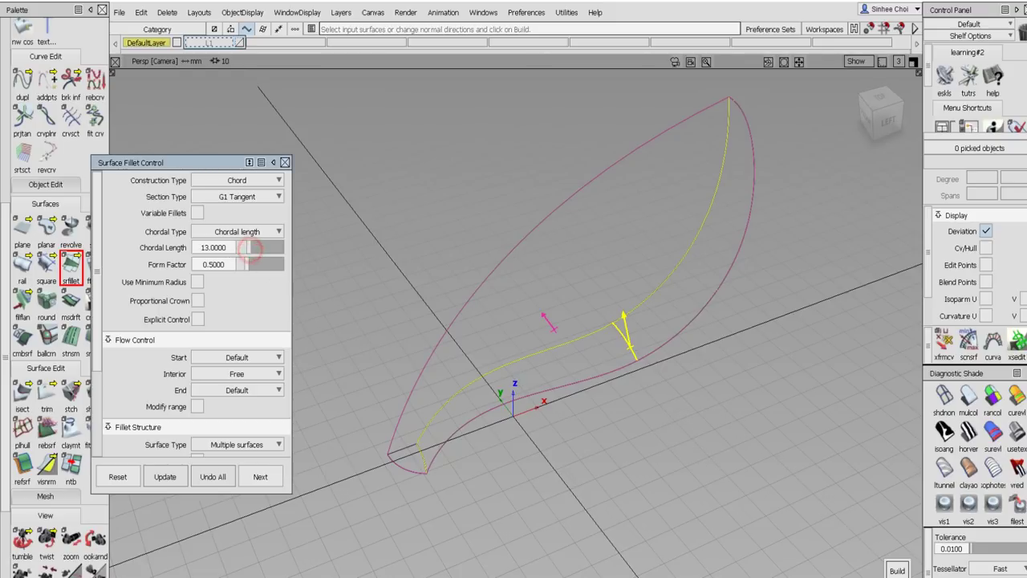
left_click(900, 568)
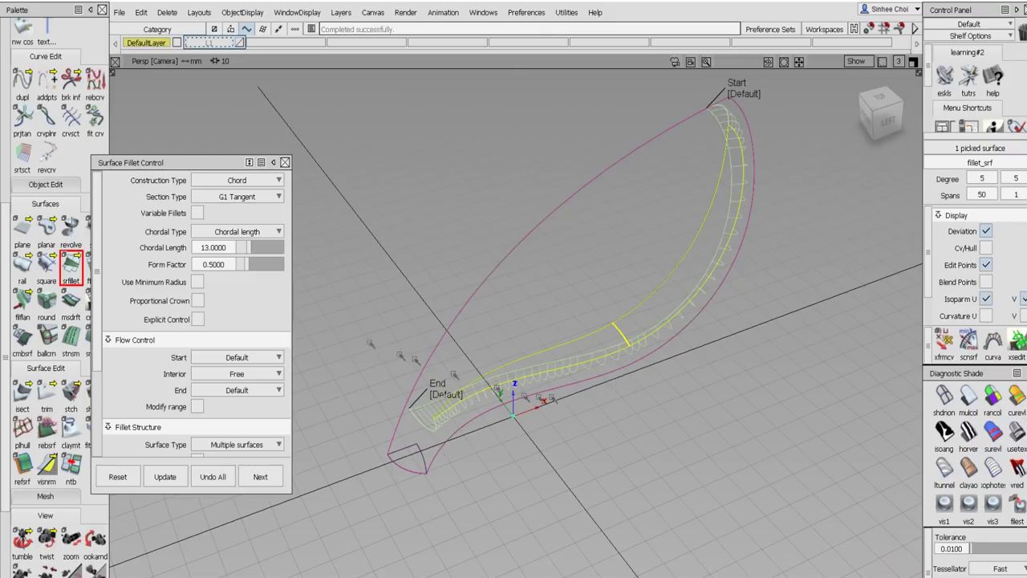
left_click_drag(248, 251, 243, 249)
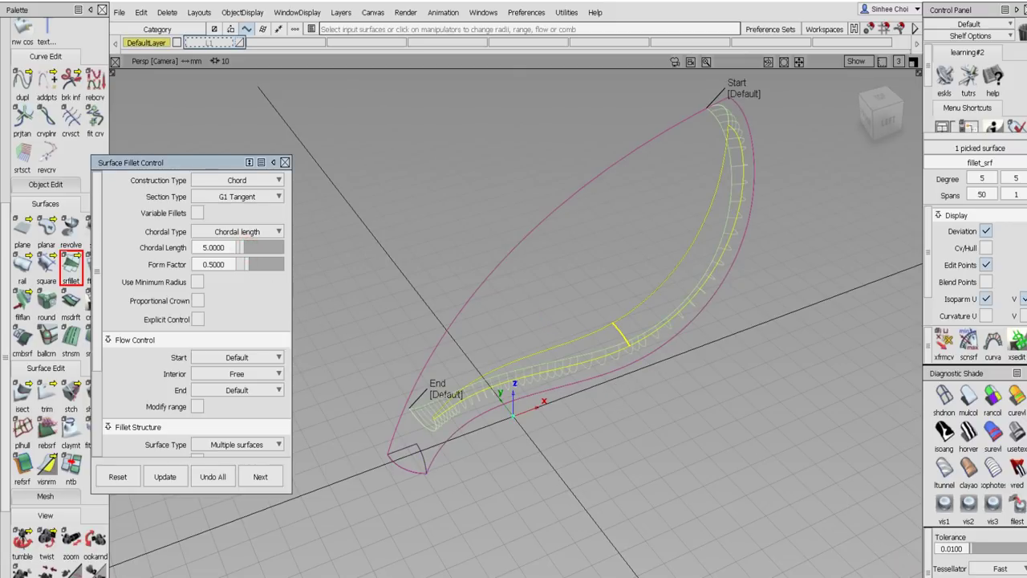
left_click(898, 568)
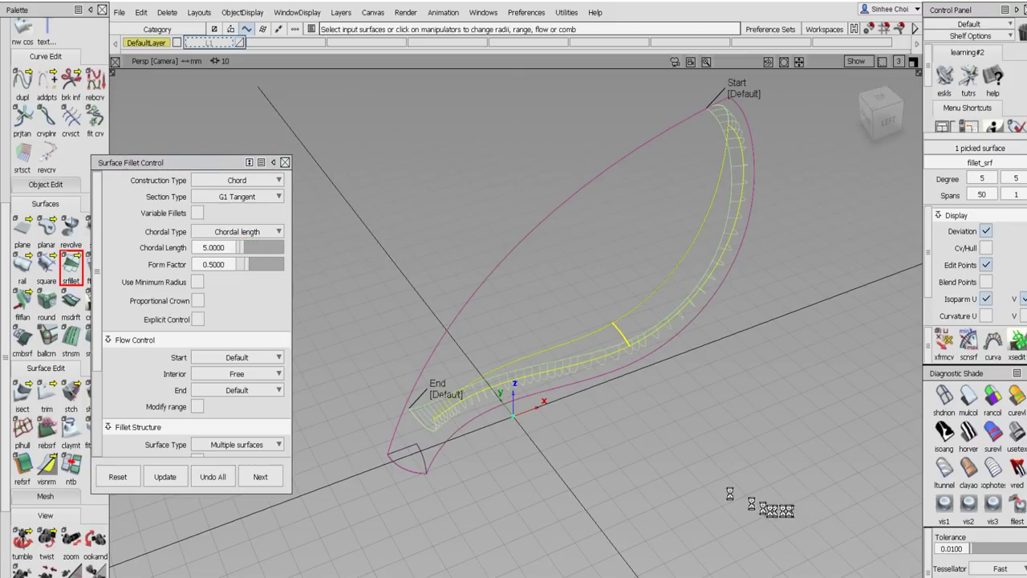
- Set the fillet's start and end flow control to Extend, rebuild it and close the Surface Fillet options
left_click_drag(695, 491, 432, 454, "alt+shift")
left_click(409, 443, "alt+shift")
right_click_drag(416, 447, 496, 447, "alt+shift")
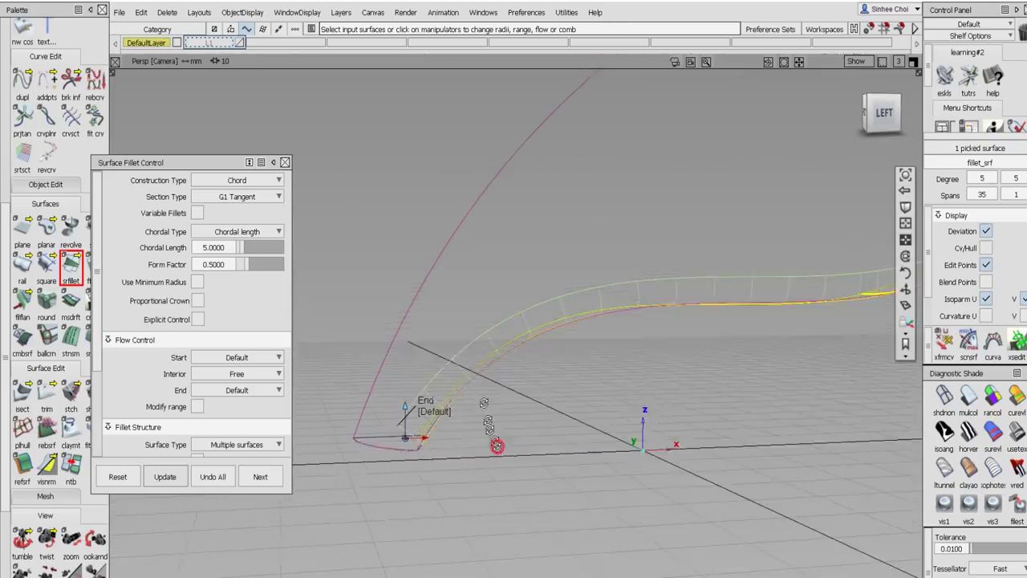
left_click_drag(495, 447, 465, 377, "alt+shift")
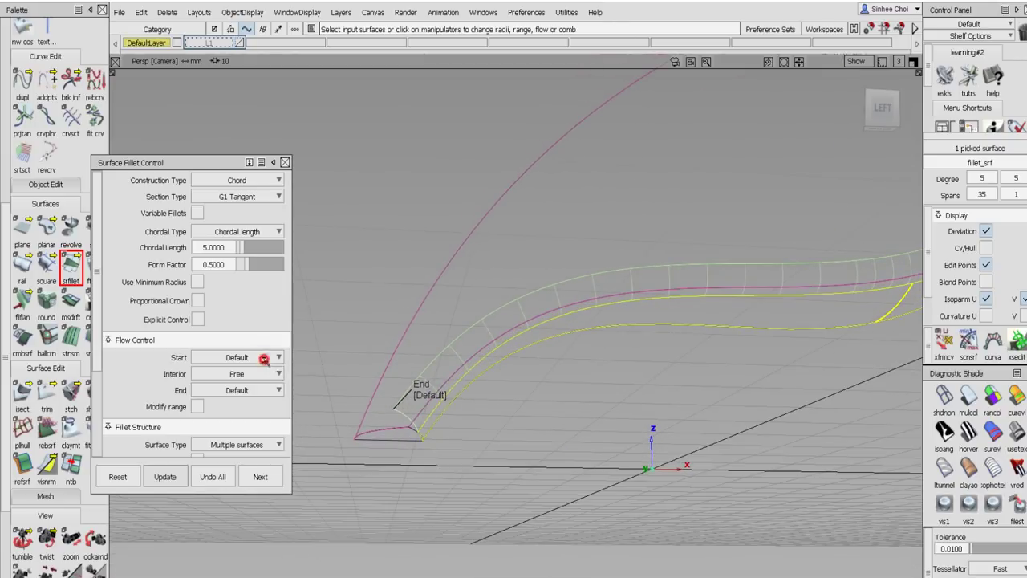
left_click(264, 359)
left_click(253, 391)
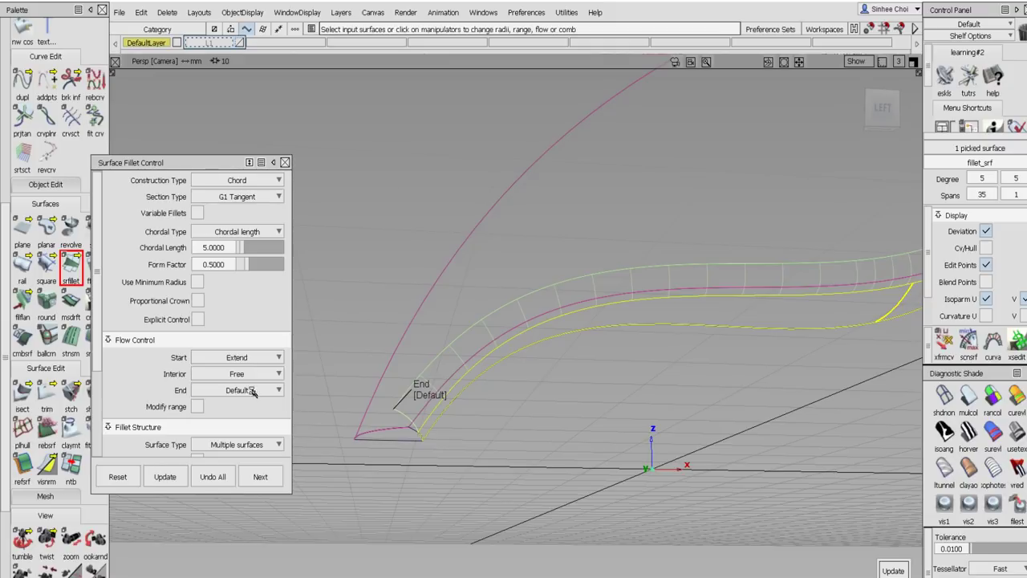
left_click(254, 394)
left_click(261, 425)
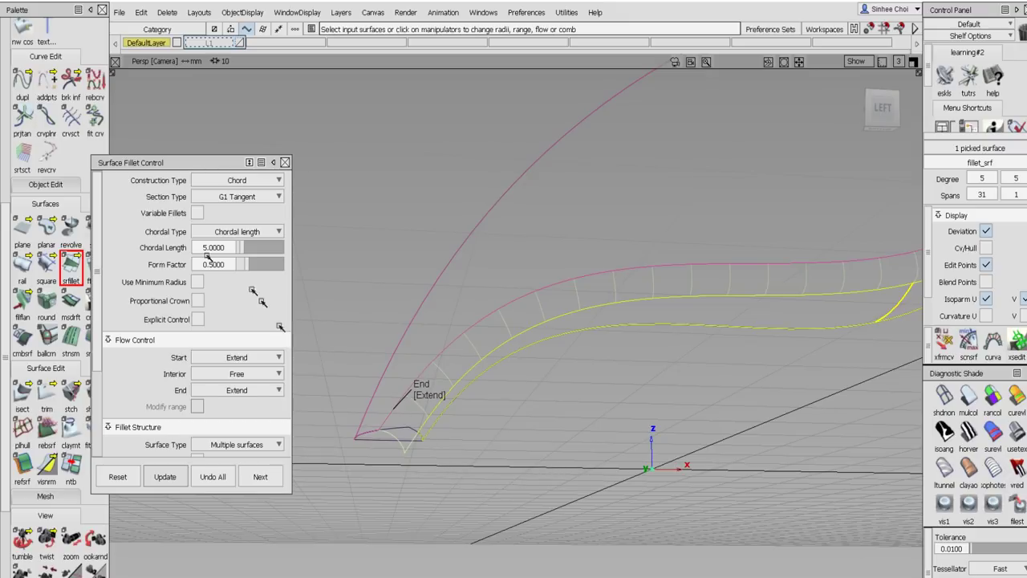
scroll(14, 102, "up", 5)
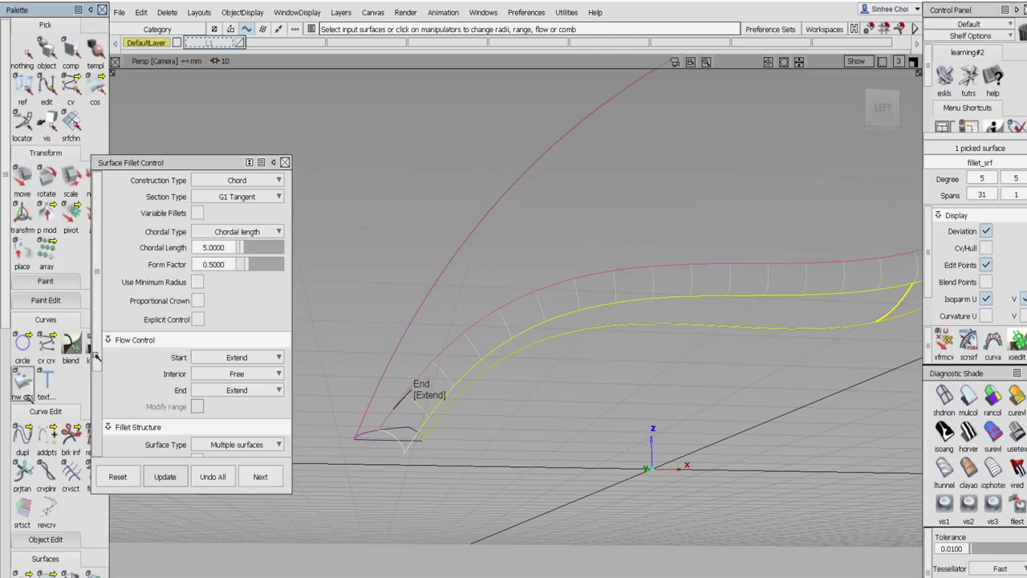
left_click(285, 162)
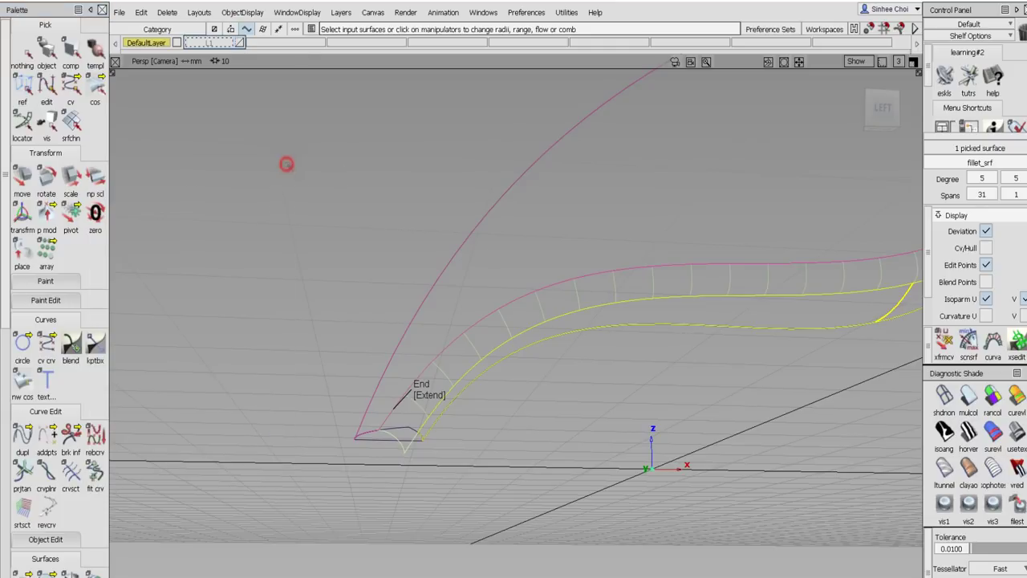
- Extend the fillet surface about 3.6 mm past the base plane at its lower end, accepting removal of its construction history
scroll(8, 385, "down", 5)
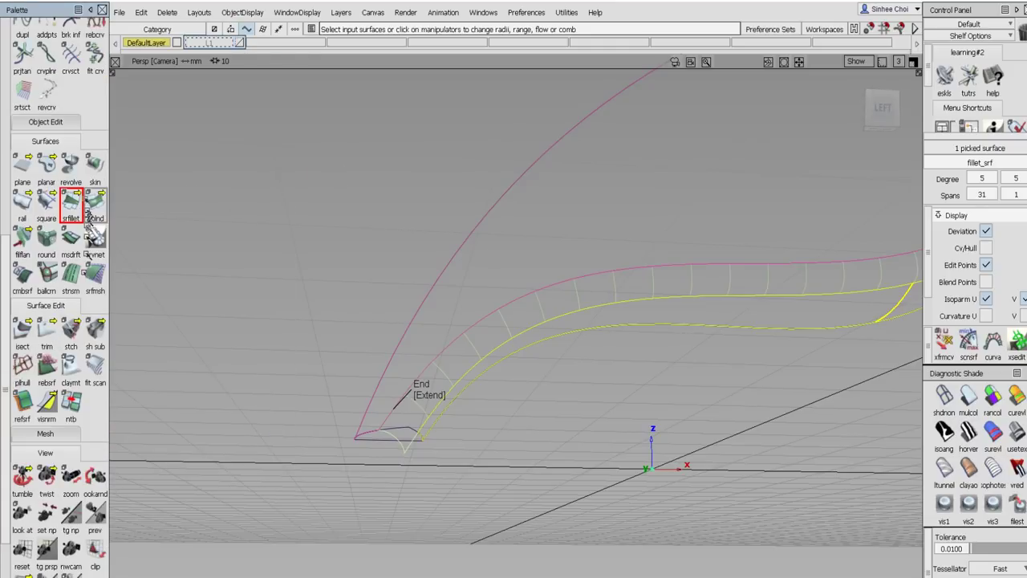
left_click(44, 122)
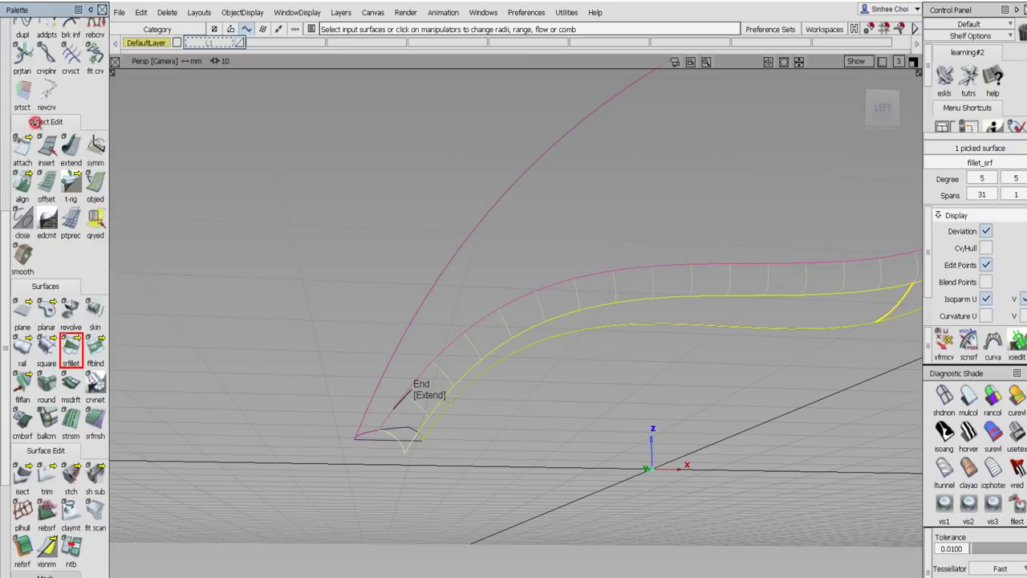
left_click(72, 150)
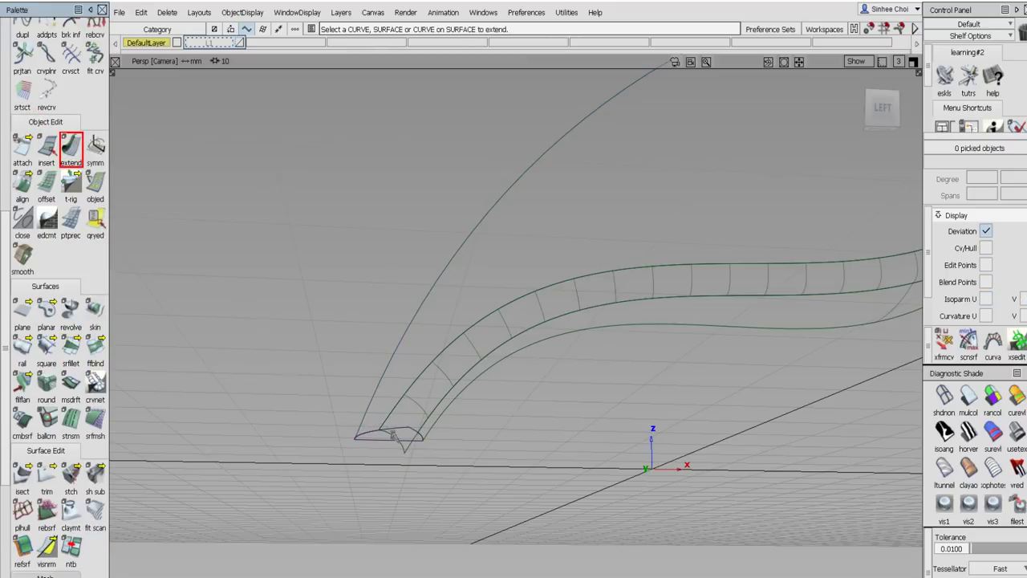
left_click(393, 437)
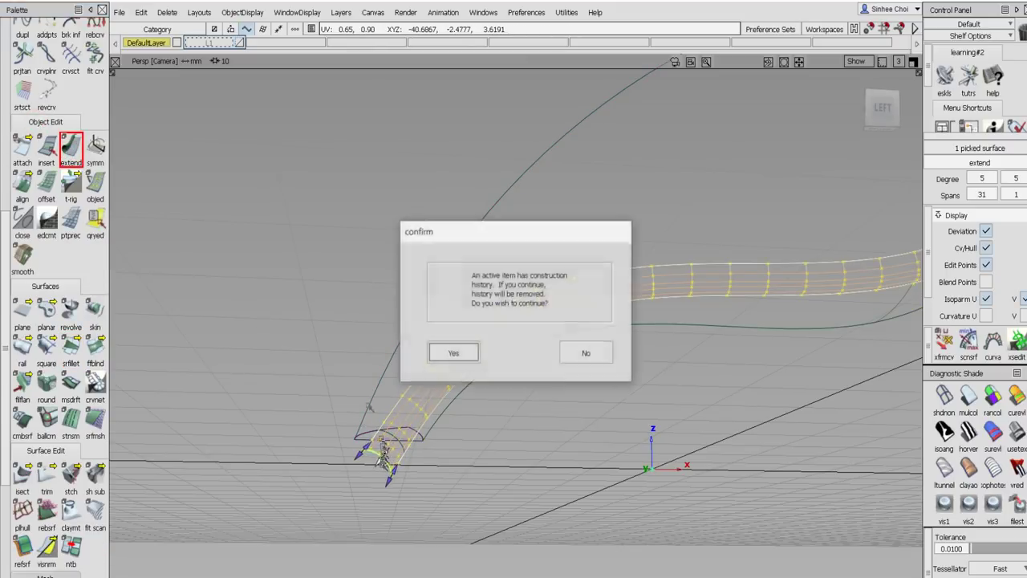
left_click(454, 353)
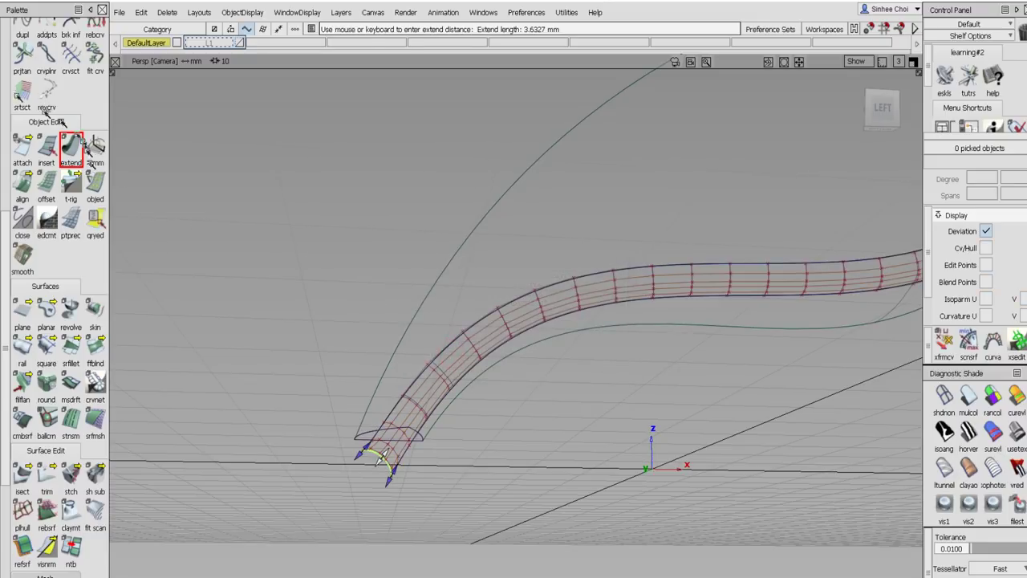
- Intersect the extended fillet surface with the base plane surface at the foot of the form
scroll(7, 87, "up", 5)
left_click(47, 52)
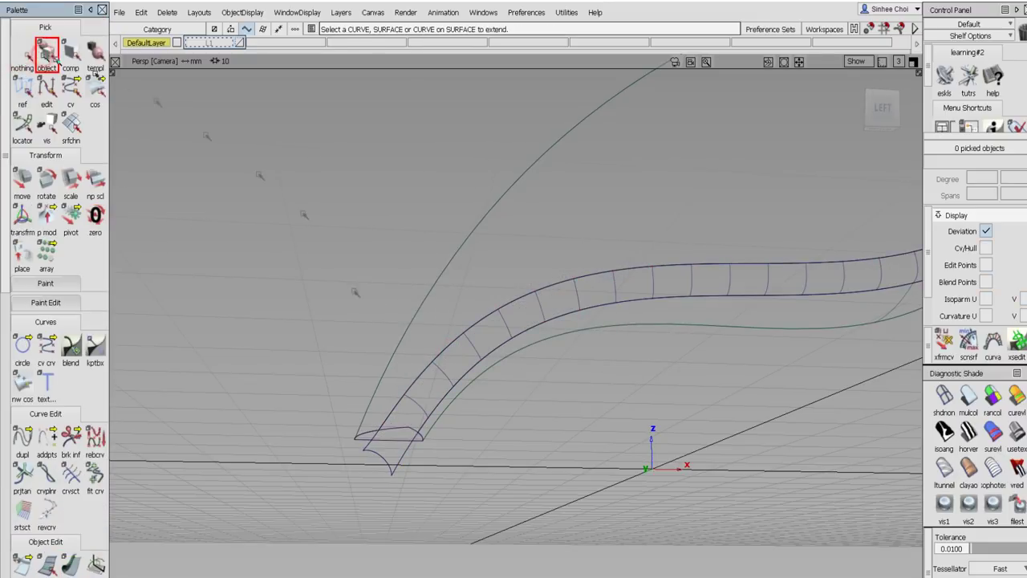
left_click(383, 456)
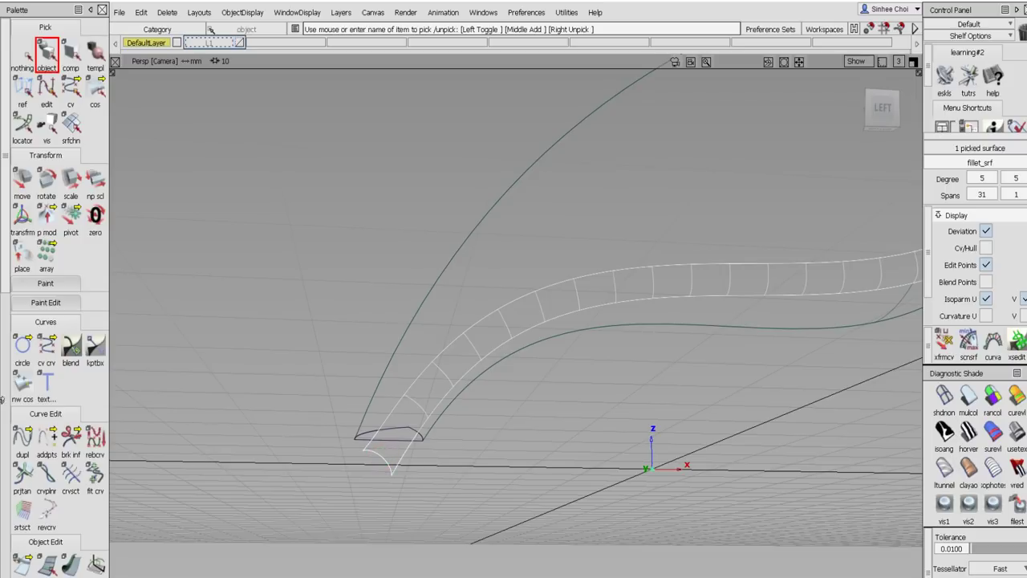
scroll(6, 398, "down", 5)
left_click(23, 367)
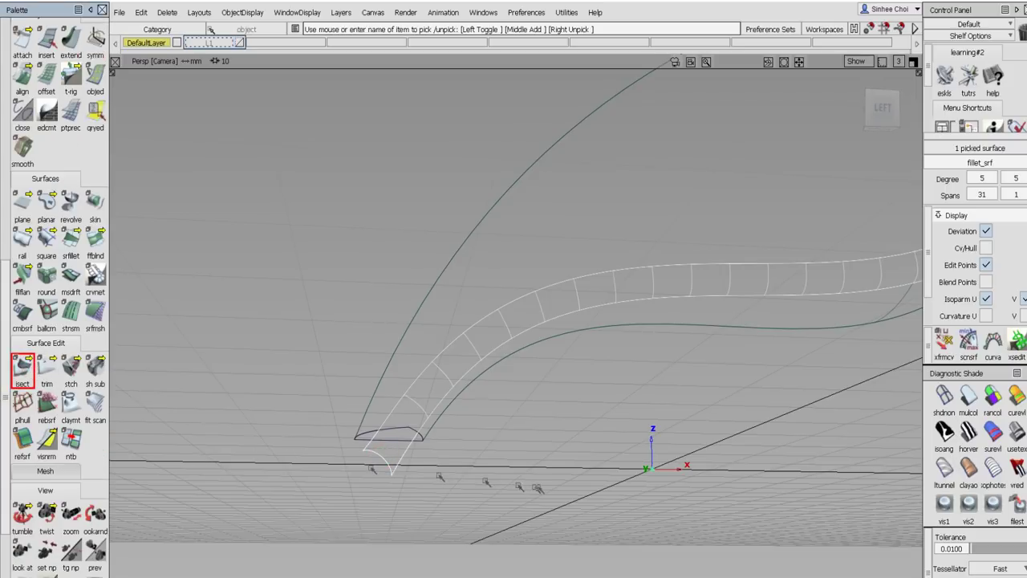
left_click_drag(551, 480, 639, 400, "alt+shift")
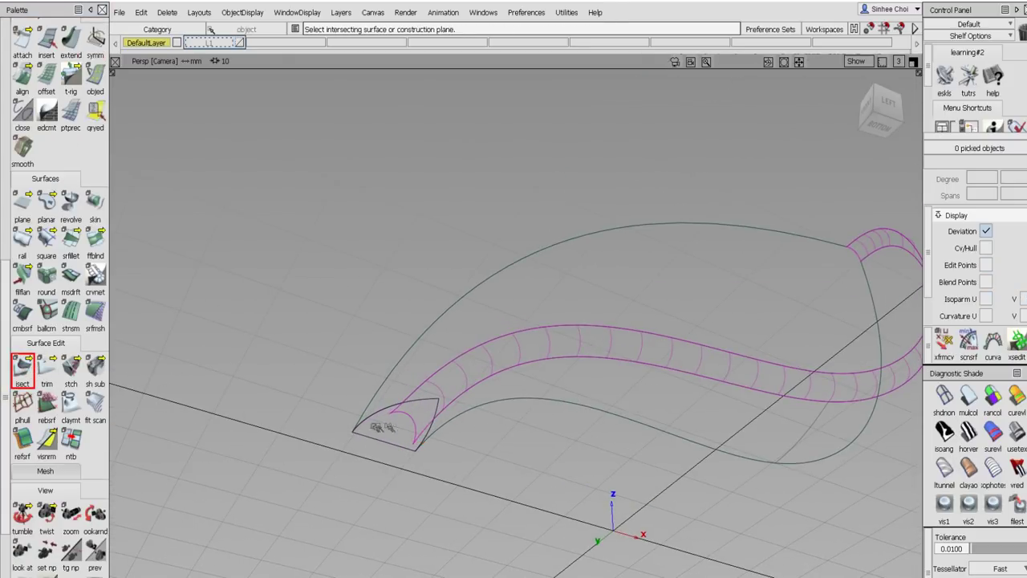
left_click_drag(348, 441, 308, 474, "alt+shift")
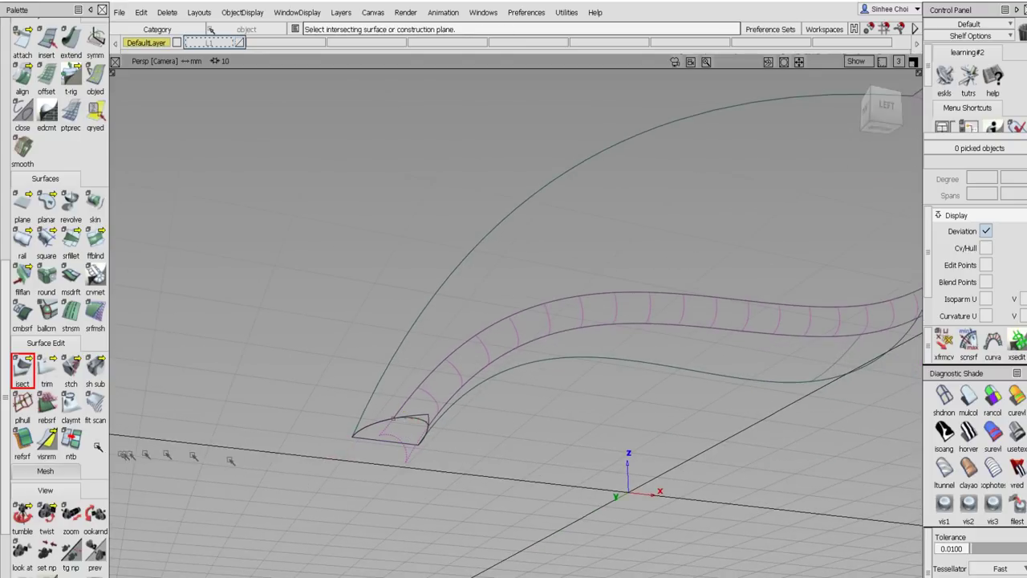
- Trim the fillet and the base plane at their intersection, keeping the fillet above the base and the base region inside the form
left_click(48, 373)
left_click(398, 429)
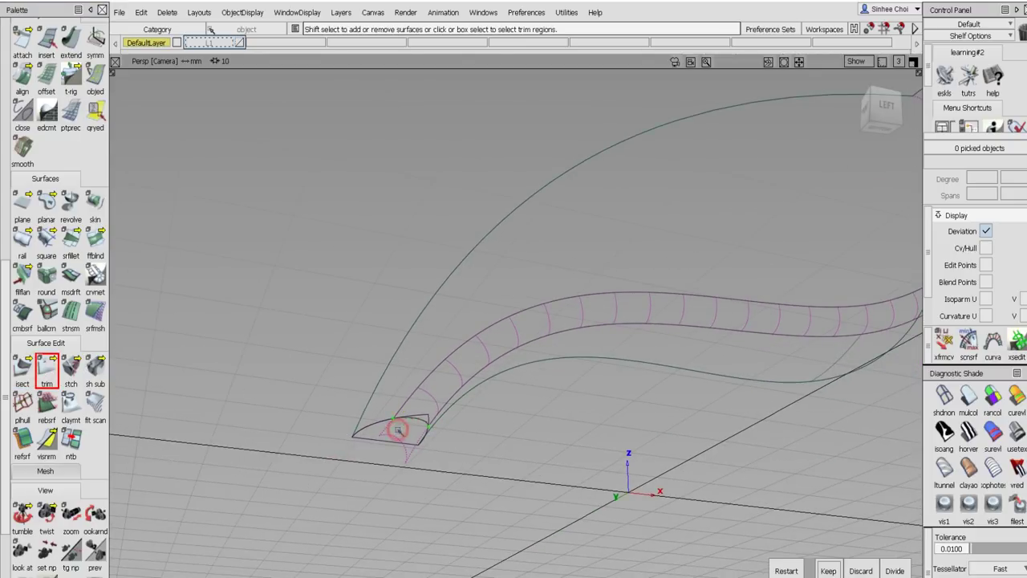
left_click(828, 571)
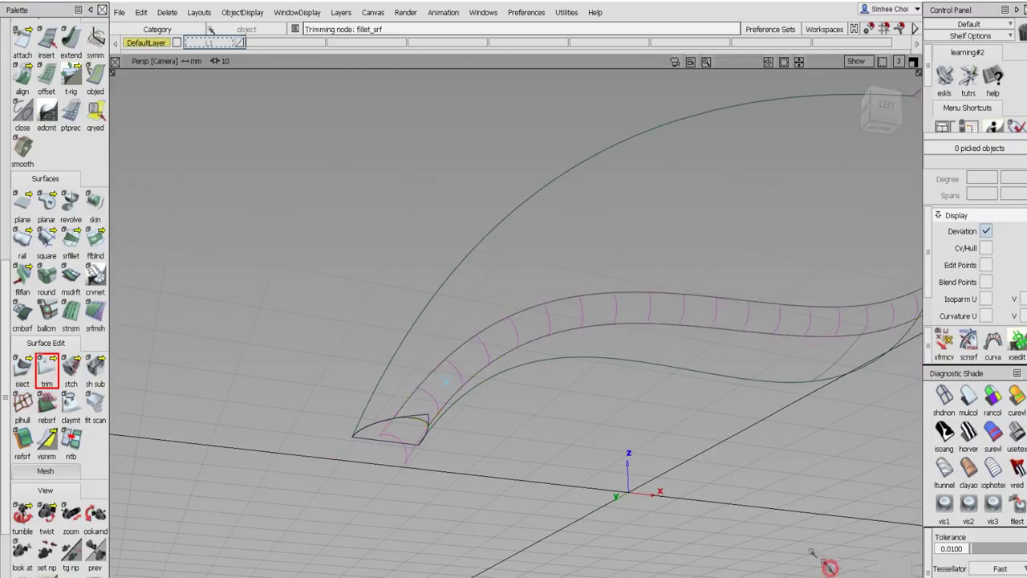
left_click(397, 431)
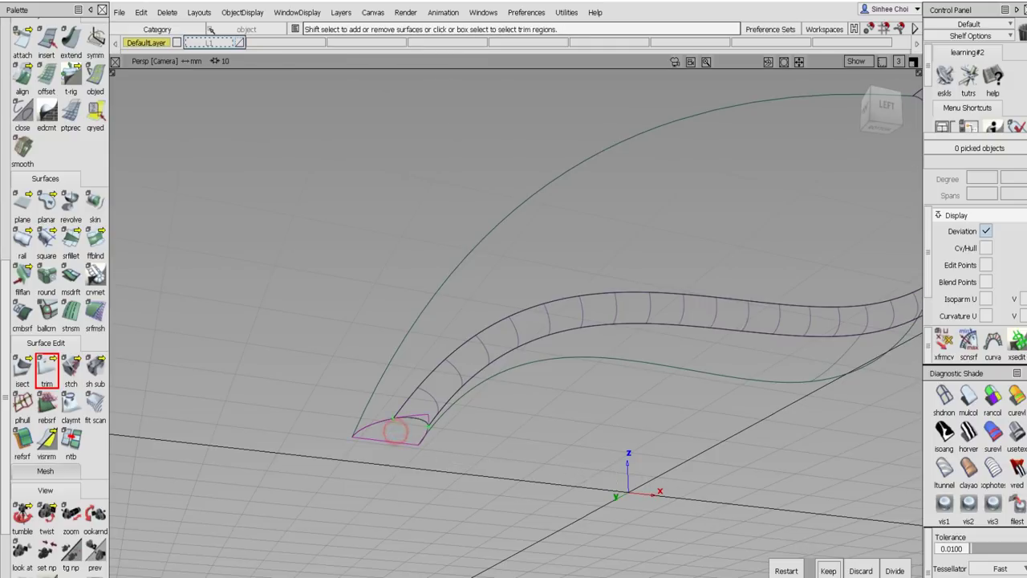
left_click(826, 569)
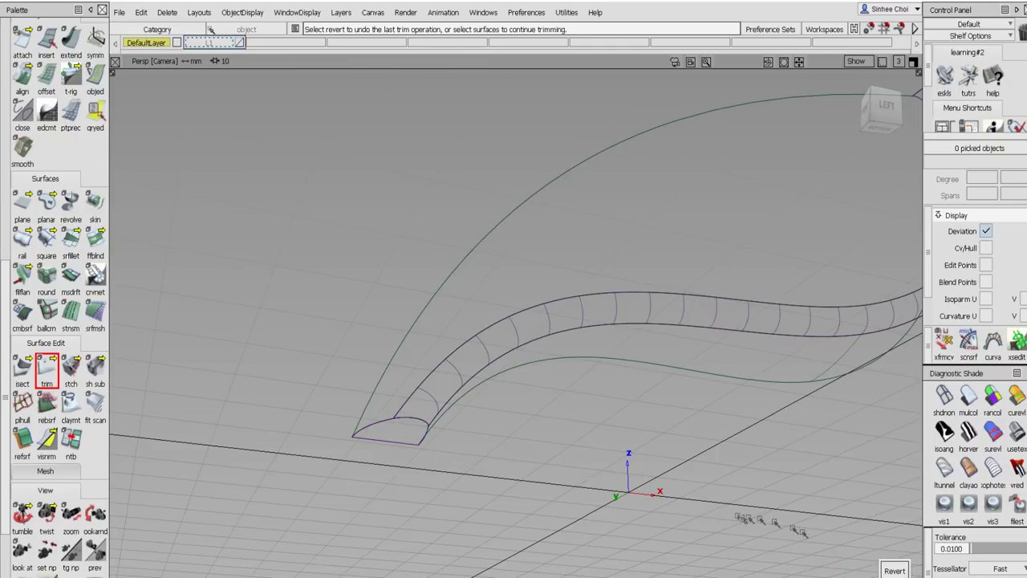
- Shade the model and turn off the fillet surface's U isoparms so its edge shows without cross lines
left_click(945, 502)
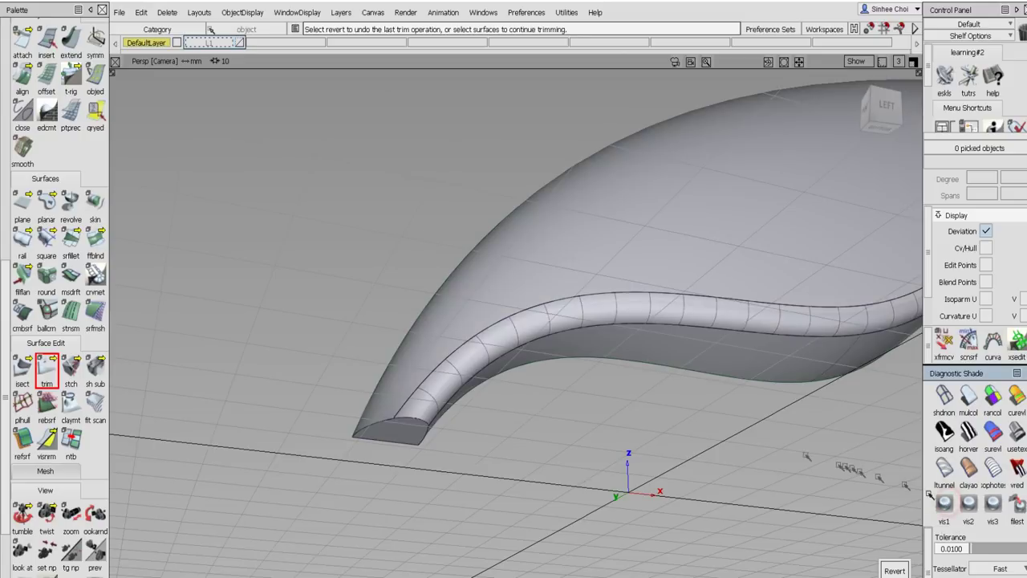
mouse_move(706, 465)
left_mouse_down("alt+shift")
mouse_move(888, 458)
mouse_move(415, 514)
mouse_move(408, 524)
left_mouse_up("alt+shift")
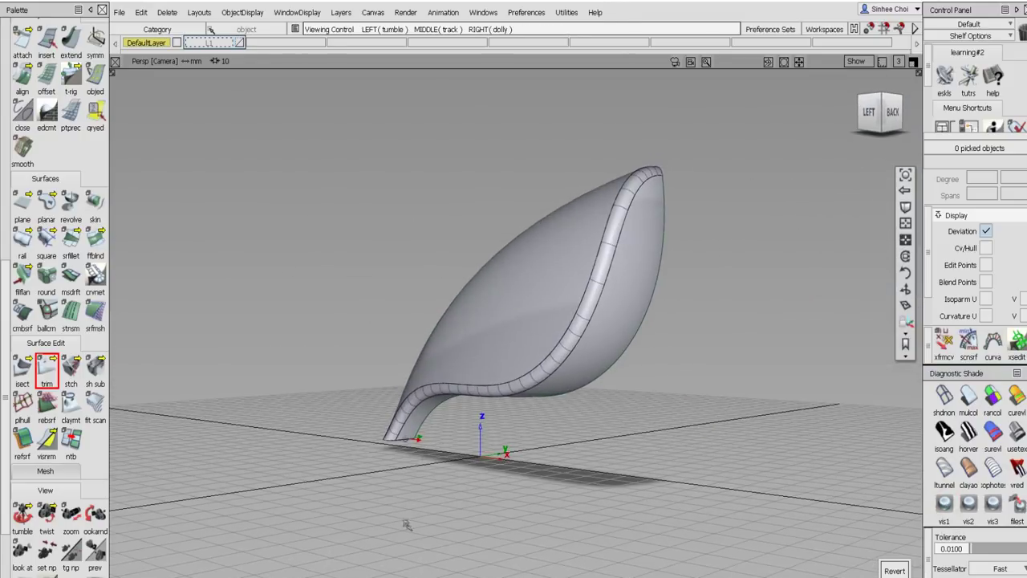
left_click(7, 79)
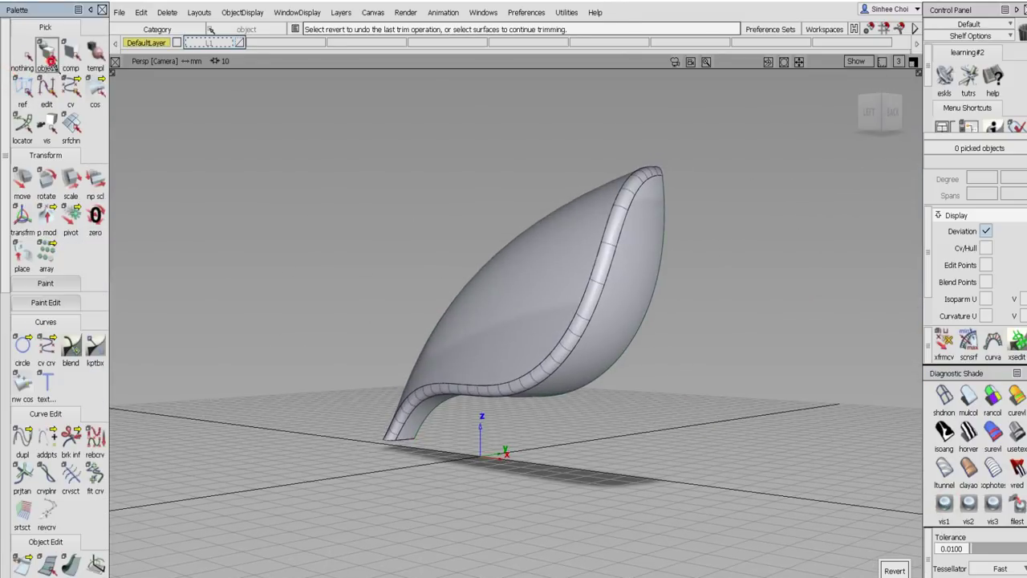
left_click(47, 52)
left_click(582, 313)
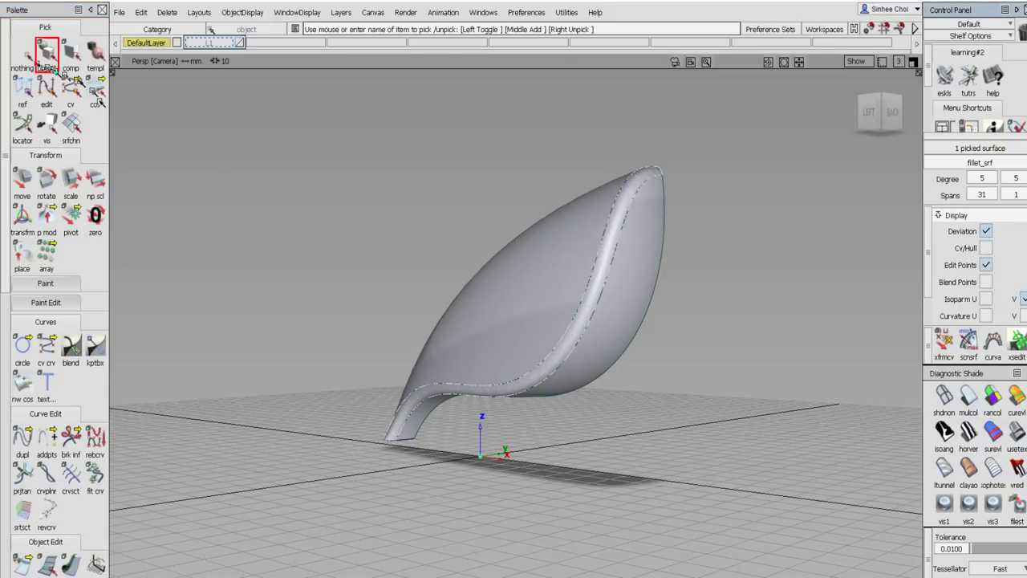
left_click(23, 52)
left_click_drag(378, 282, 601, 337, "alt+shift")
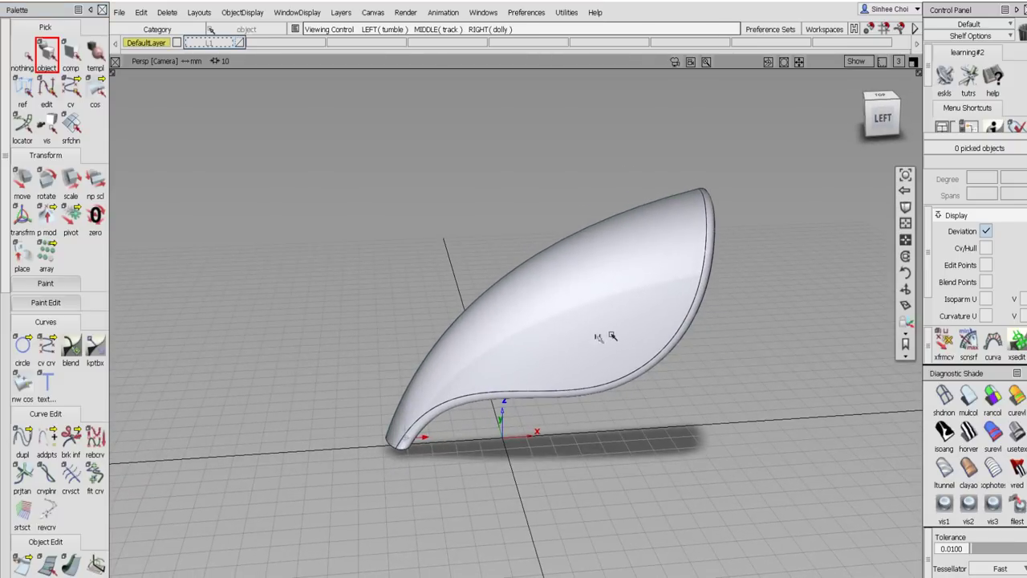
- Place a circle over the body in the unshaded Left view and scale it vertically into a flat ellipse
left_click(913, 63)
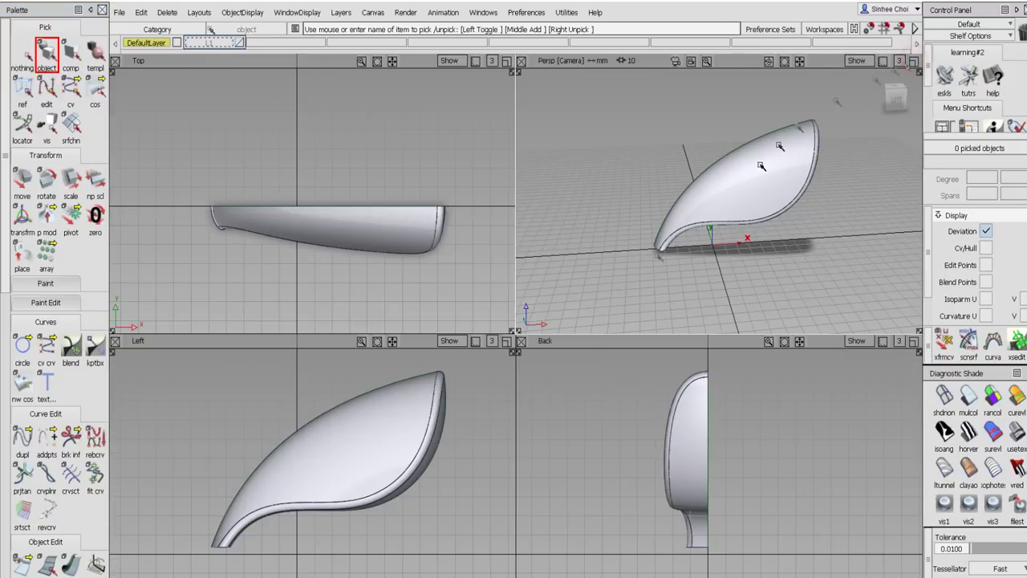
left_click(507, 342)
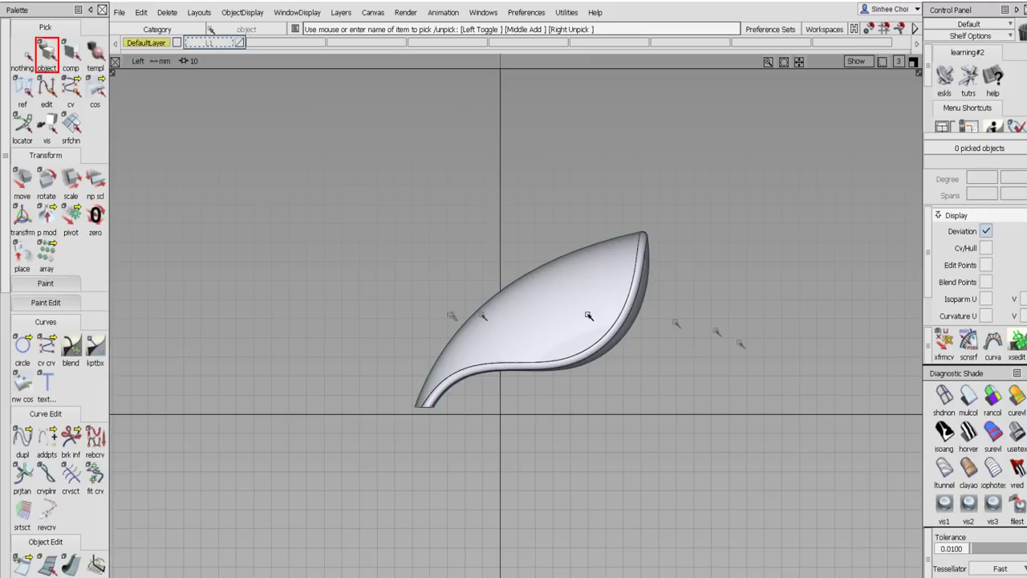
left_click(944, 395)
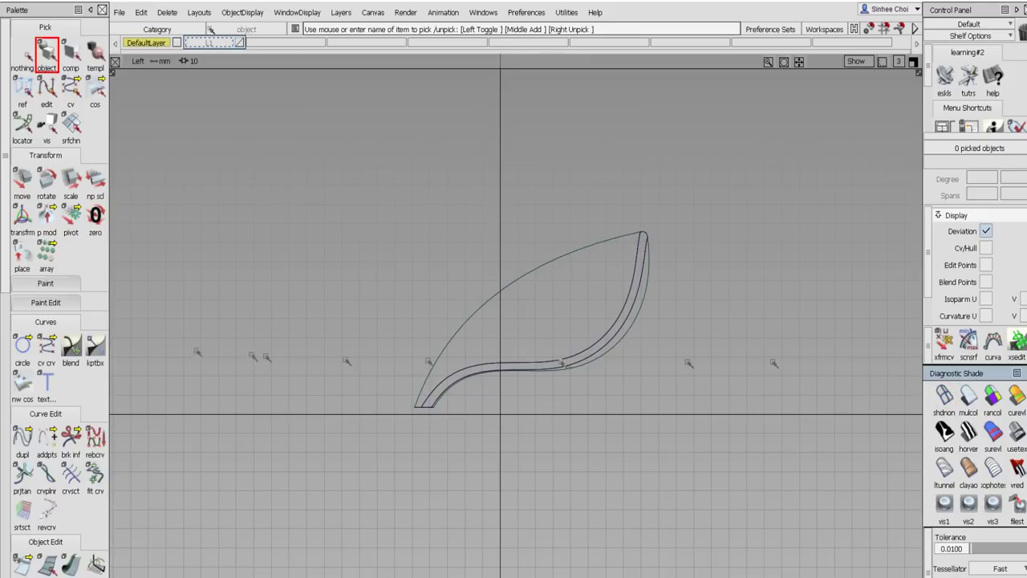
left_click(22, 347)
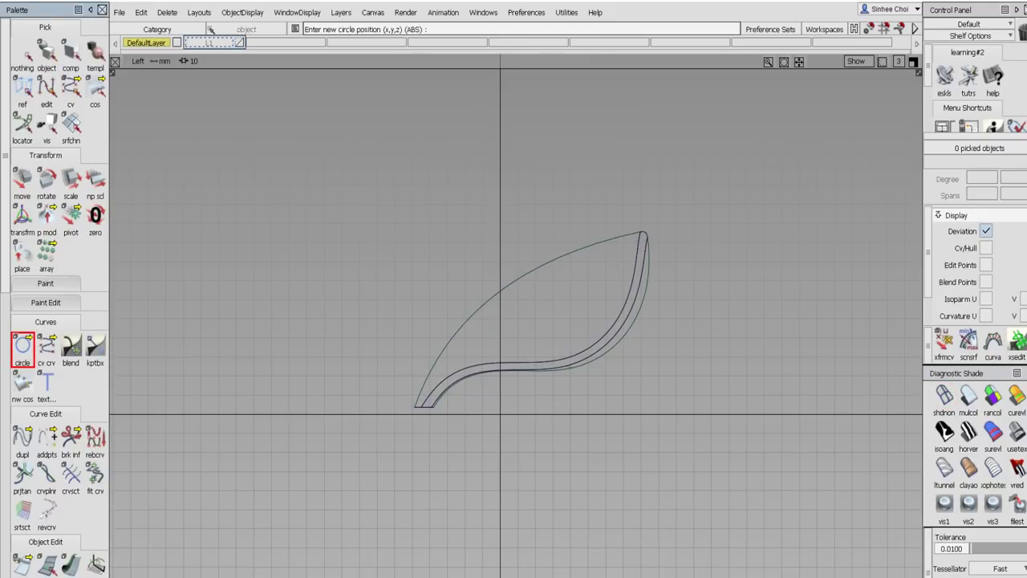
left_click(554, 299)
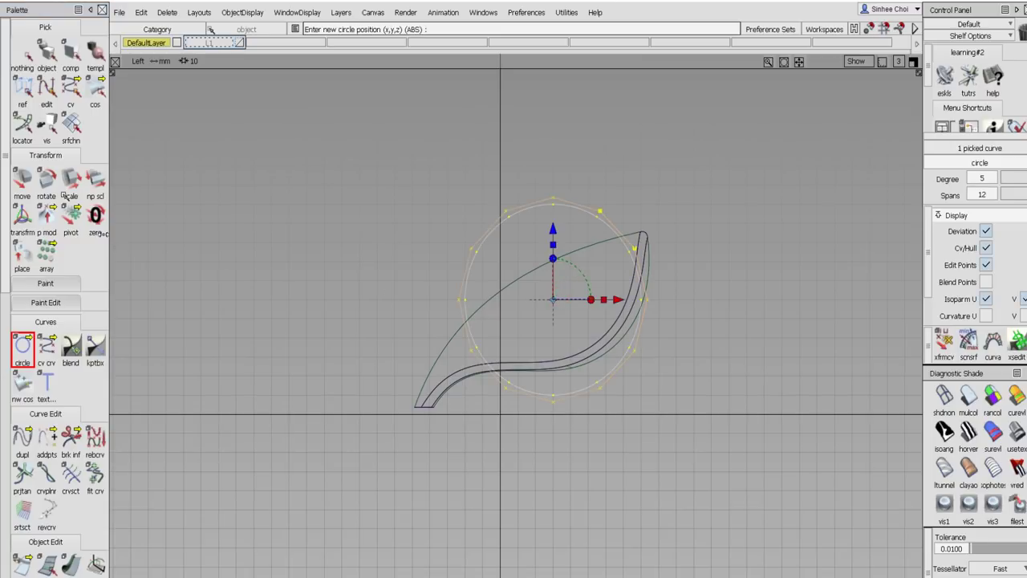
left_click(94, 183)
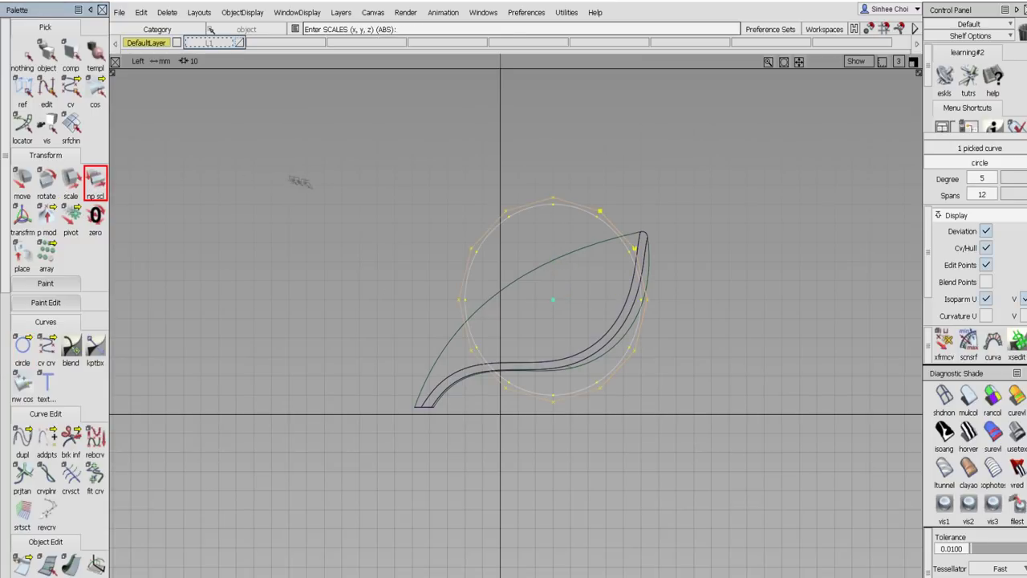
right_click_drag(306, 186, 286, 395)
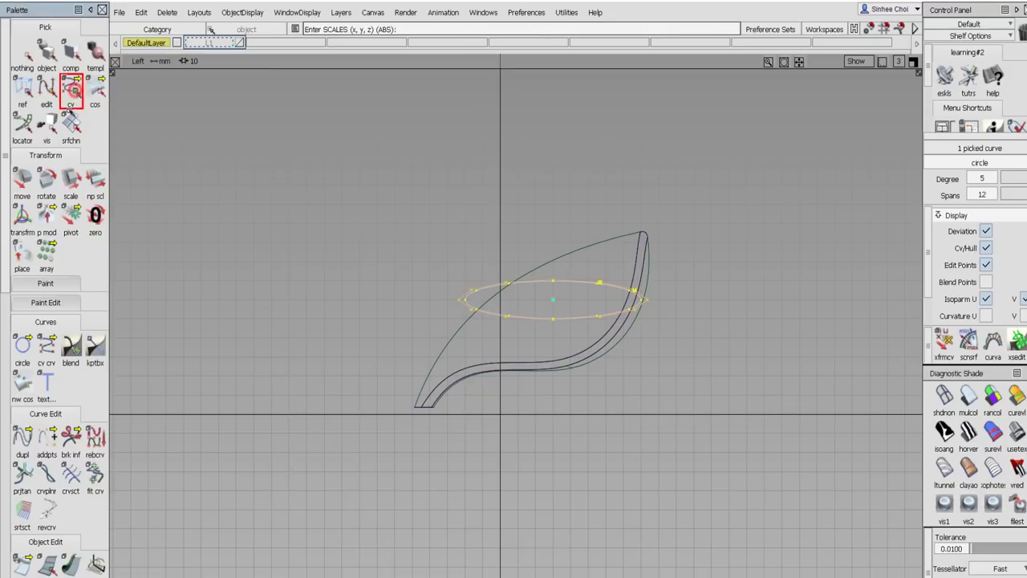
- Move the control vertices at both ends of the ellipse inward to shape it into a blunt, rounded slot
left_click(23, 182)
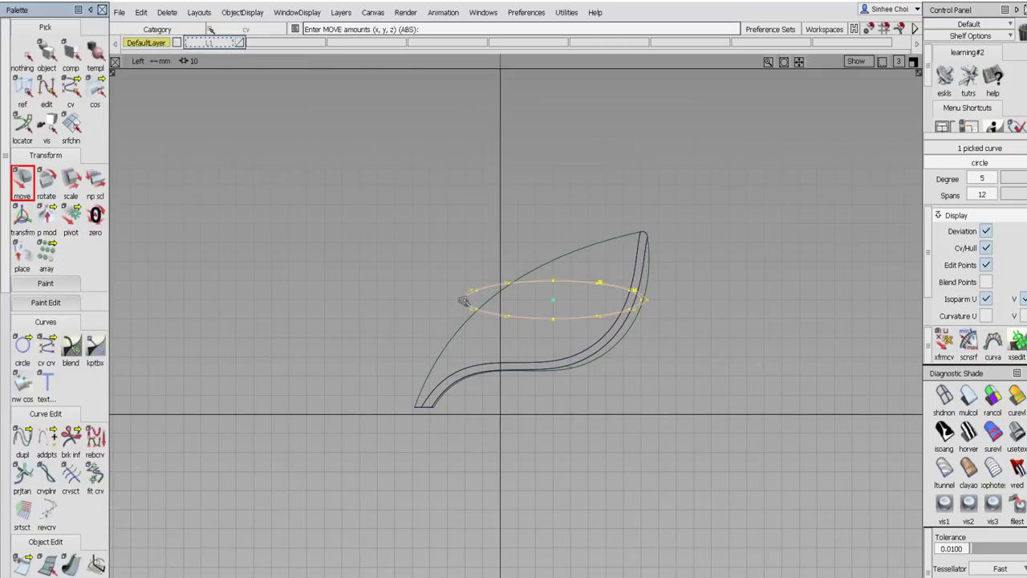
mouse_move(471, 291)
left_mouse_down()
mouse_move(426, 289)
mouse_move(441, 284)
mouse_move(485, 317)
mouse_move(460, 301)
mouse_move(481, 304)
left_mouse_up()
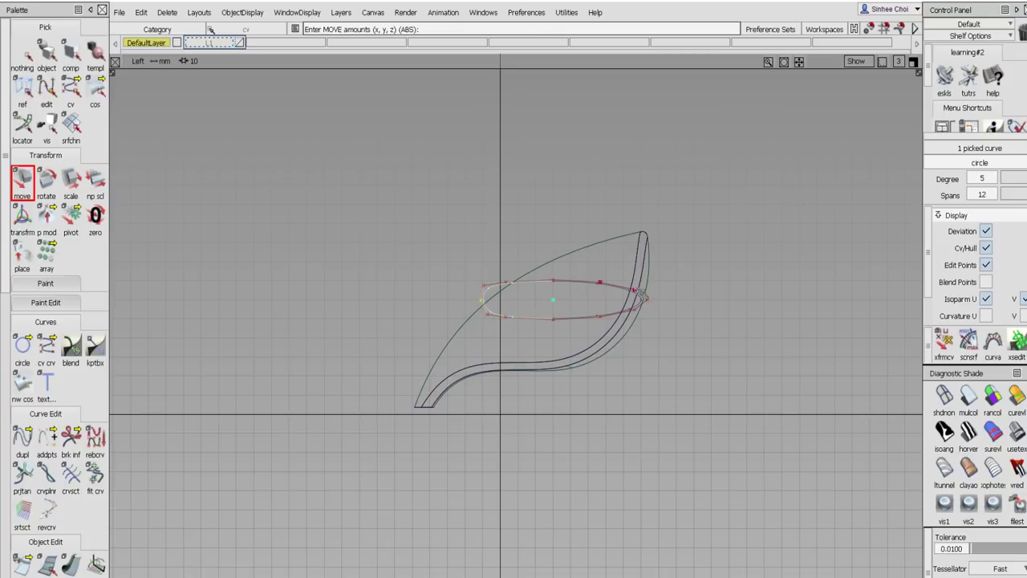
right_click_drag(633, 292, 632, 288)
left_click_drag(638, 290, 618, 319)
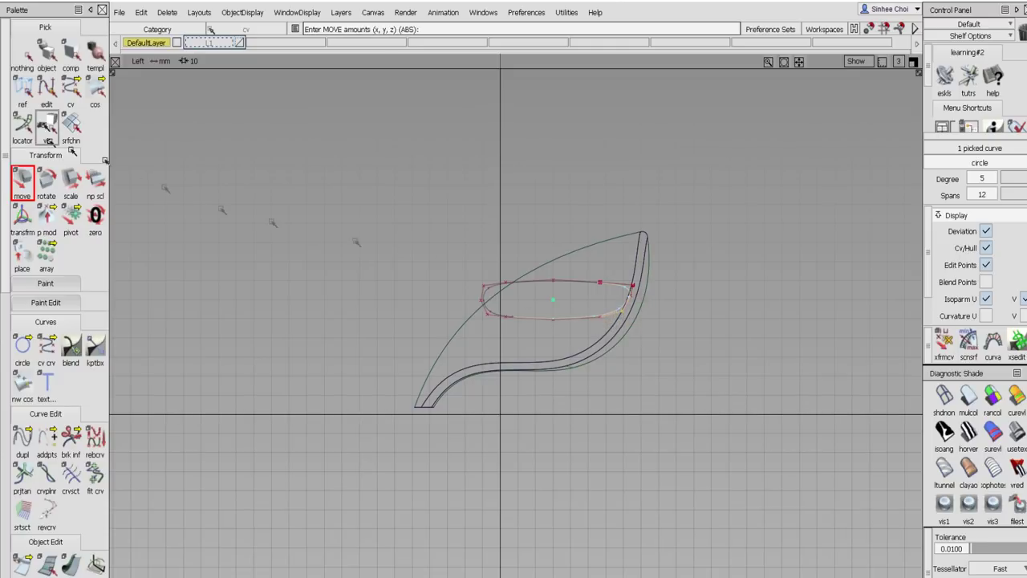
- Pick the slot curve and rotate it in the Left view so it slants along the body's upper edge
left_click(47, 55)
left_click(576, 319)
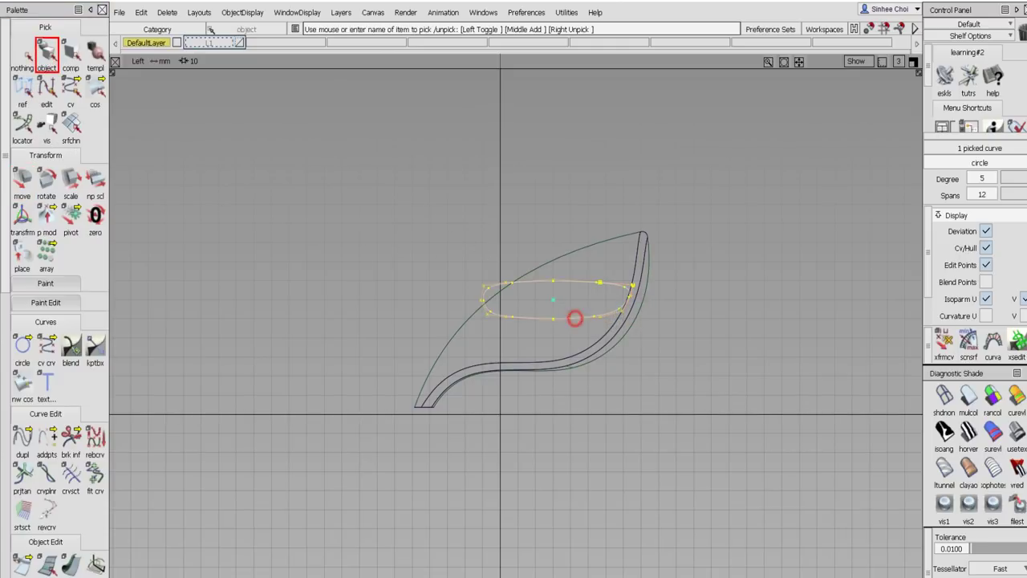
left_click(47, 181)
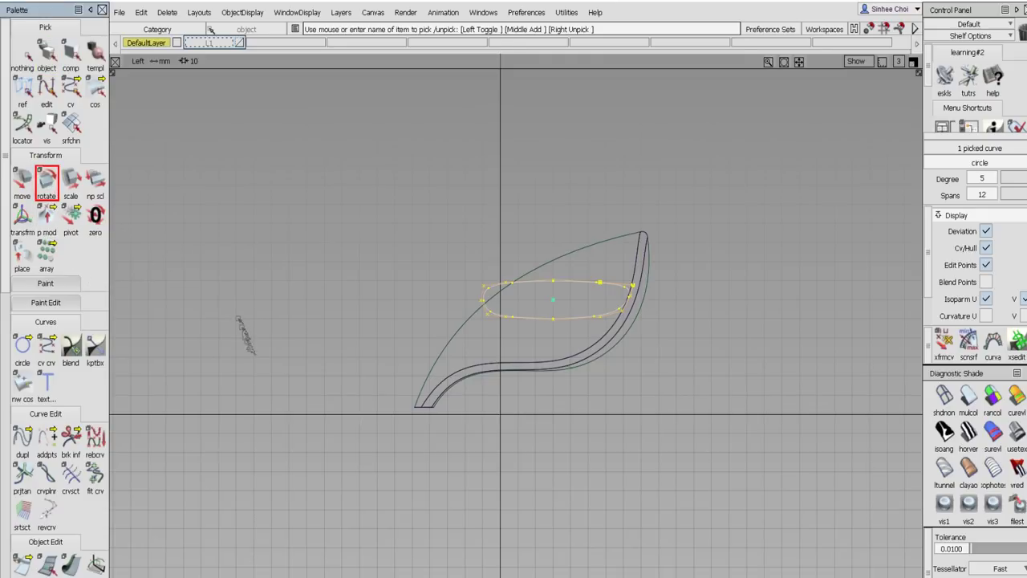
middle_click_drag(287, 354, 250, 494)
left_click_drag(270, 452, 282, 362)
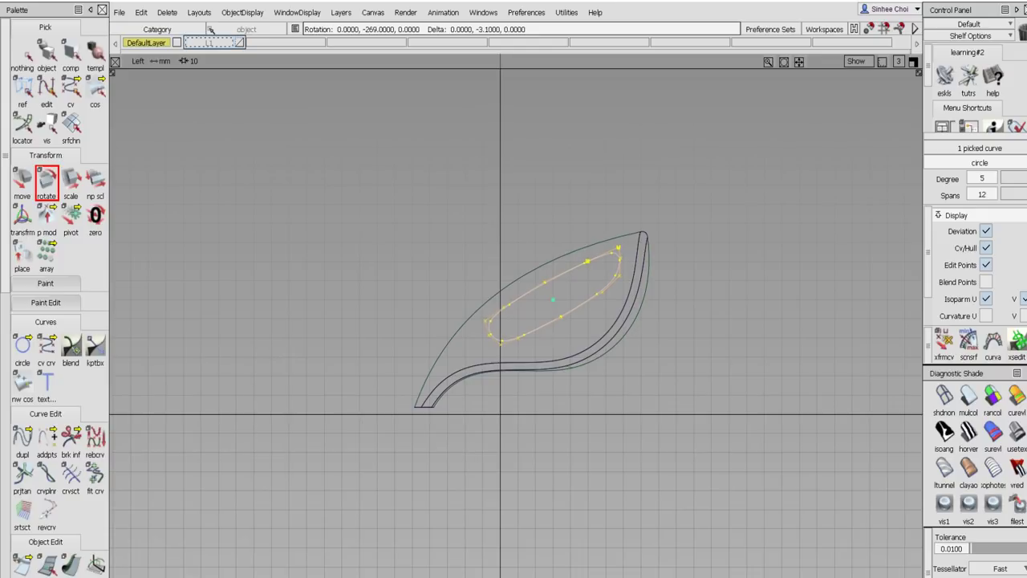
- Scale the slanted slot curve down uniformly and move it closer to the body's upper edge
left_click(70, 181)
left_click_drag(291, 177, 253, 267)
left_click(22, 181)
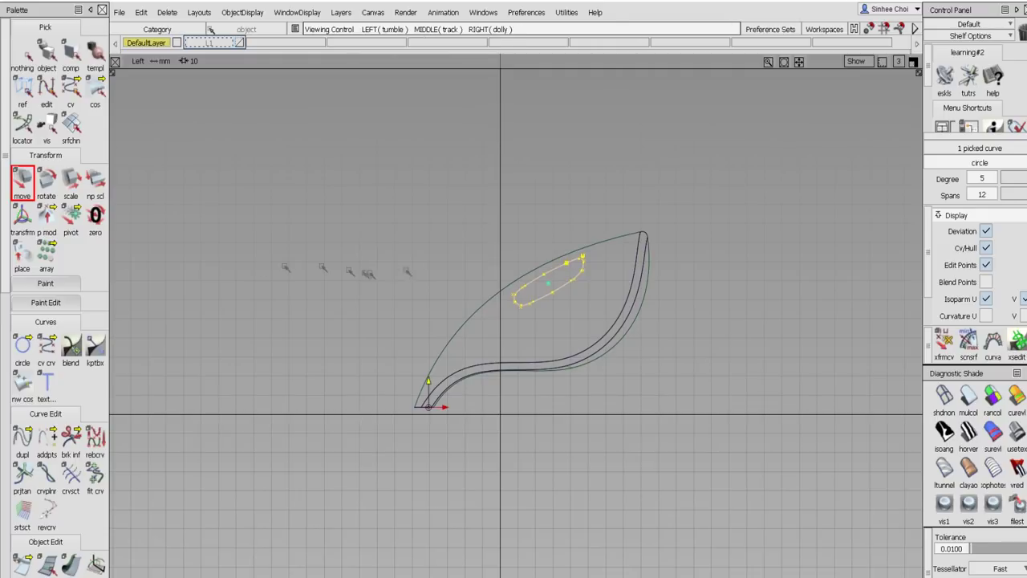
right_click_drag(423, 262, 494, 227, "alt+shift")
middle_click_drag(495, 228, 324, 359, "alt+shift")
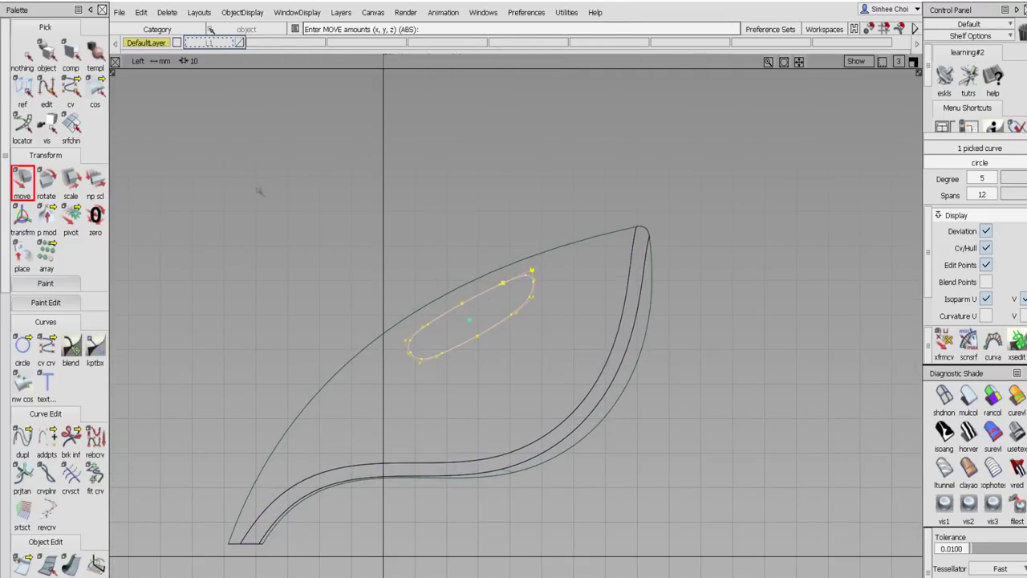
- Move individual control vertices at both ends of the slot curve to refine its rounded ends
left_click(71, 84)
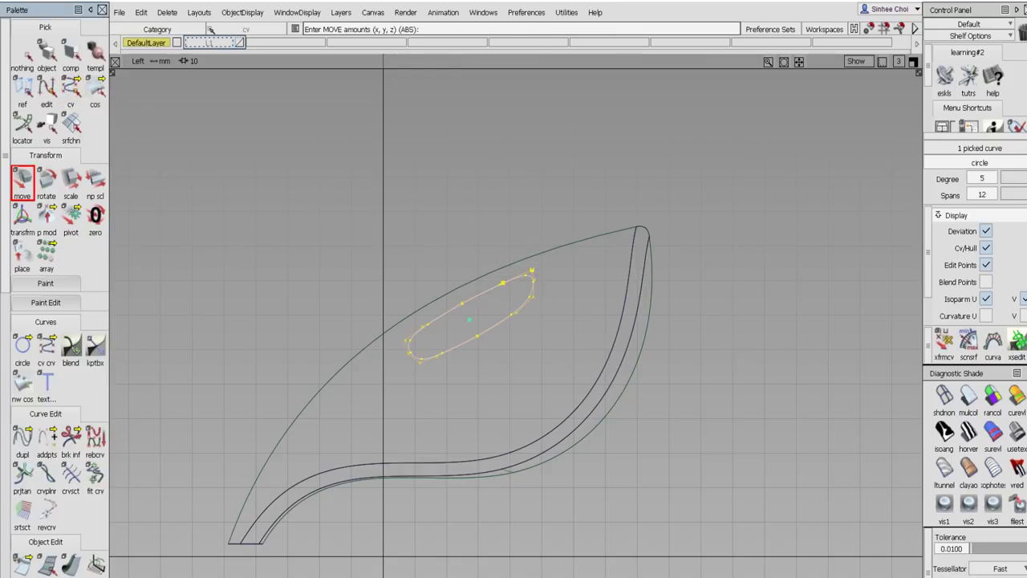
left_click(536, 281)
left_click_drag(549, 285, 529, 307)
left_click_drag(420, 367, 439, 360)
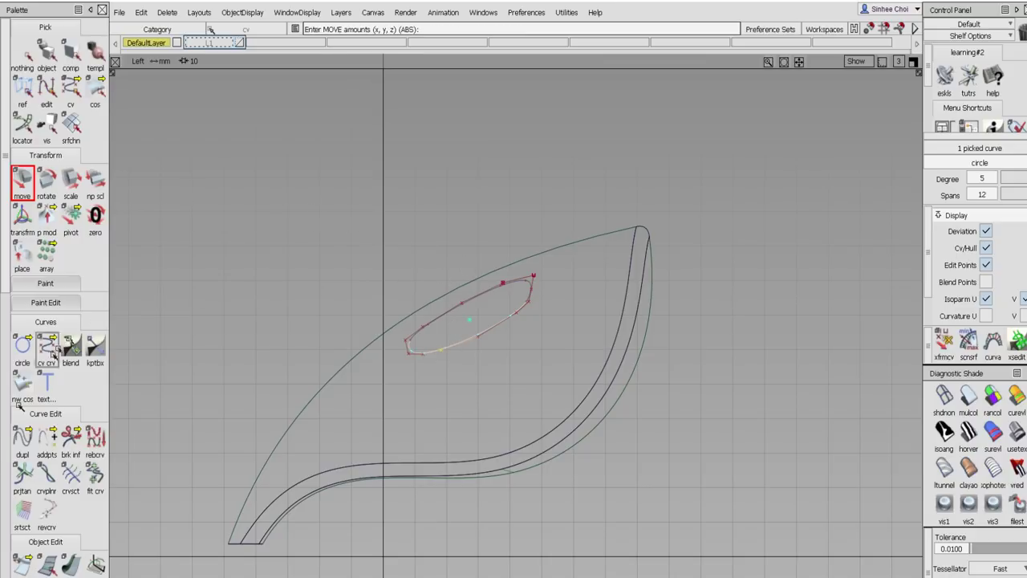
- Detach the closed slot curve at the middle of its upper side
left_click(5, 436)
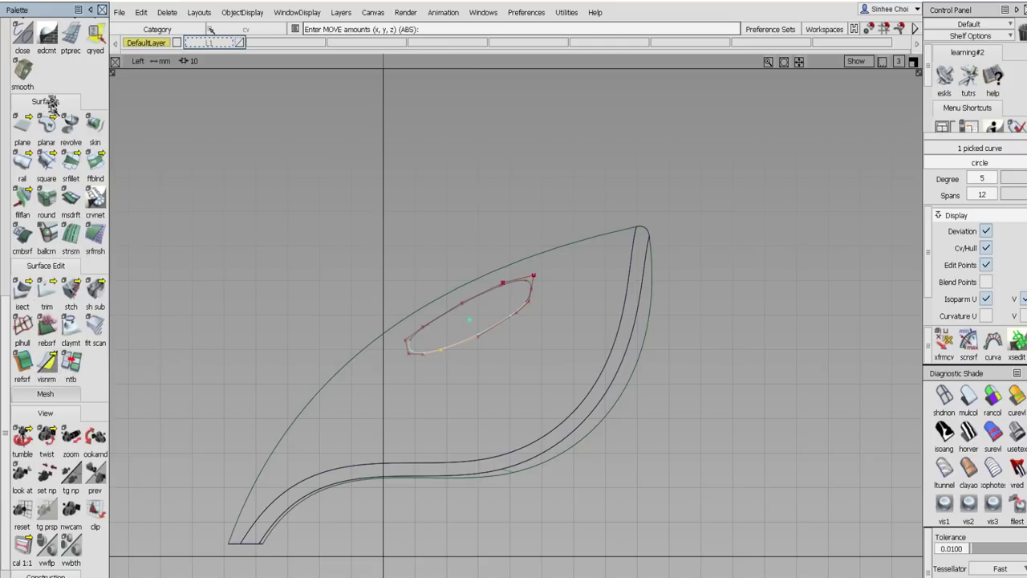
scroll(52, 121, "up", 2)
left_click_drag(12, 164, 71, 173)
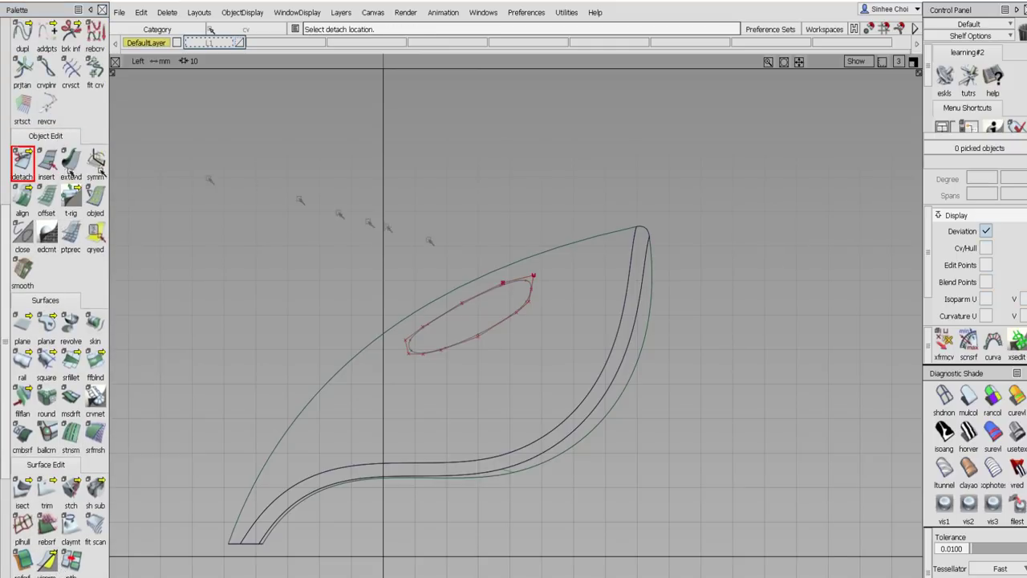
left_click(464, 302)
left_click(903, 565)
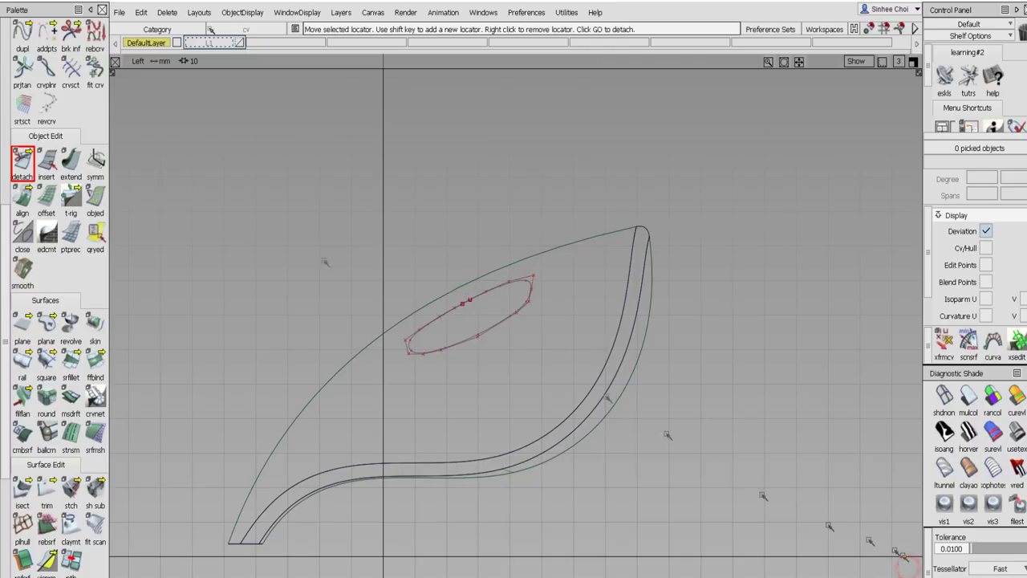
- Try to delete the part of the slot curve next to the detach point
left_click(7, 58)
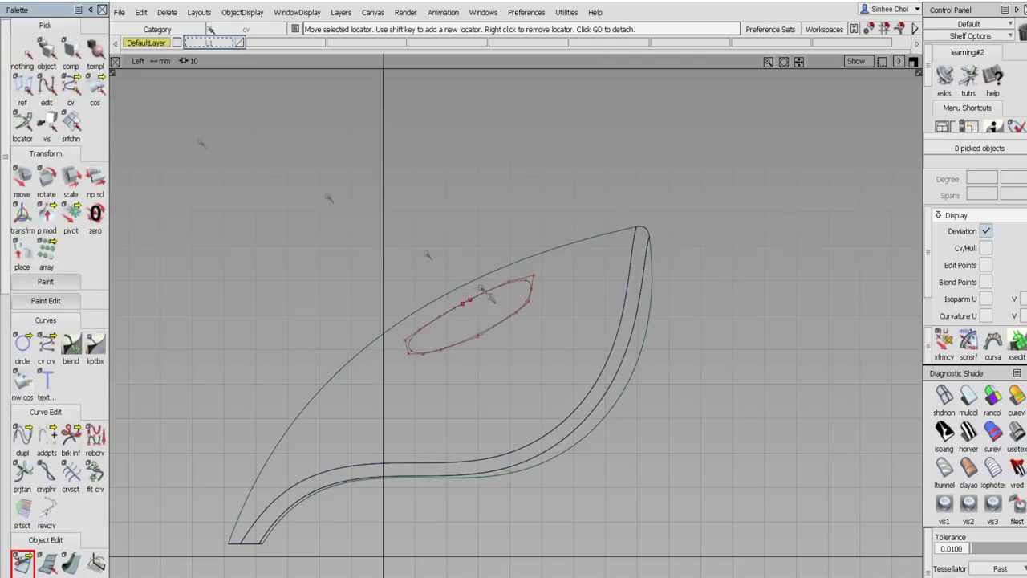
left_click(481, 295)
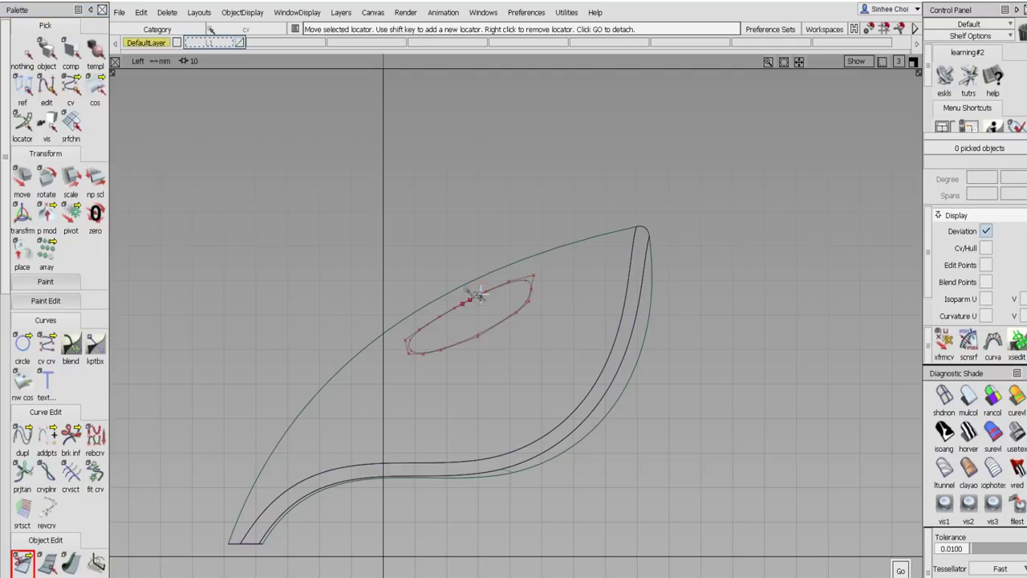
key("Delete")
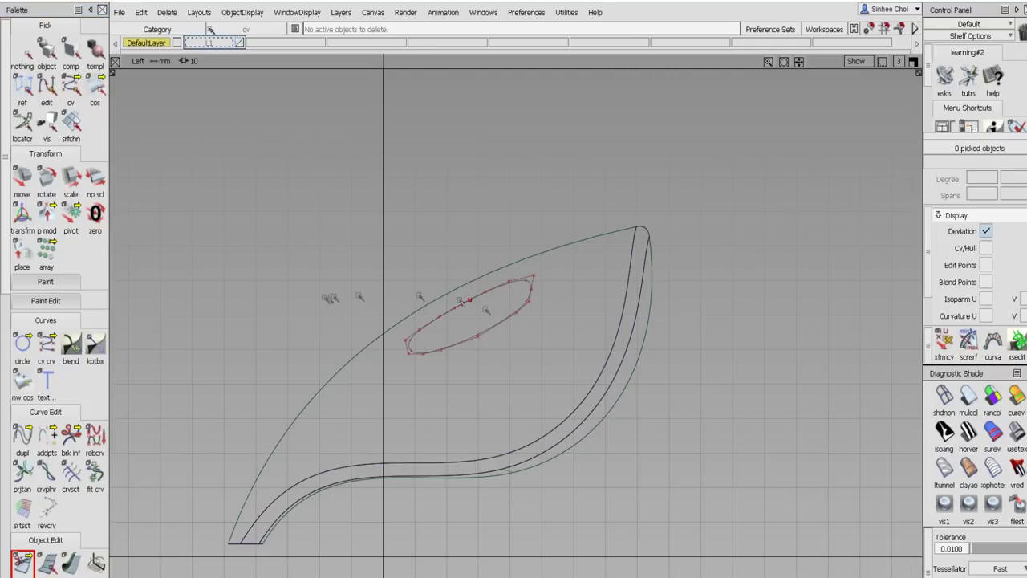
- Pick the slot curve and duplicate it in place in the four-view layout
left_click(48, 58)
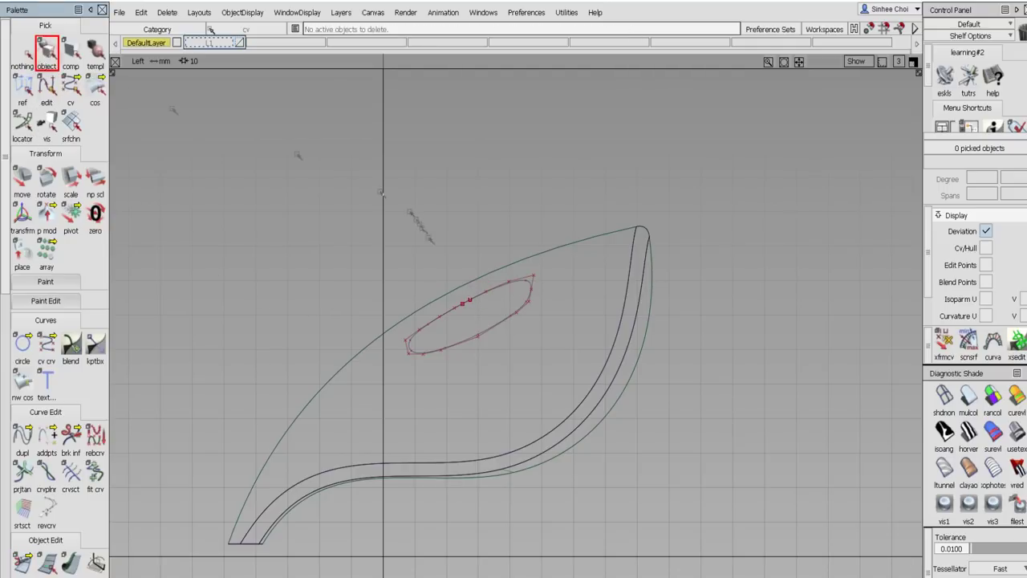
left_click(450, 313)
left_click(914, 62)
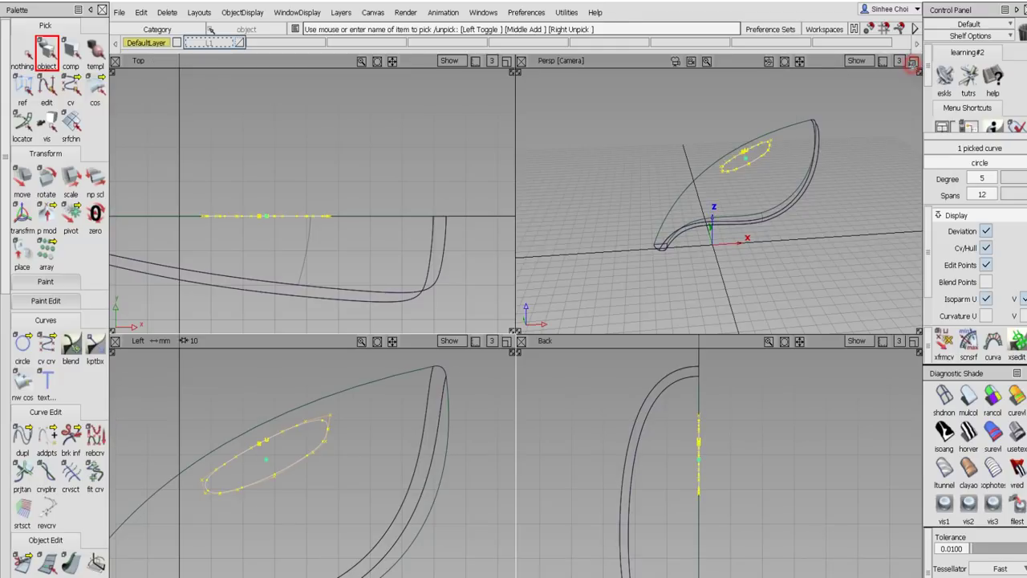
left_click(141, 13)
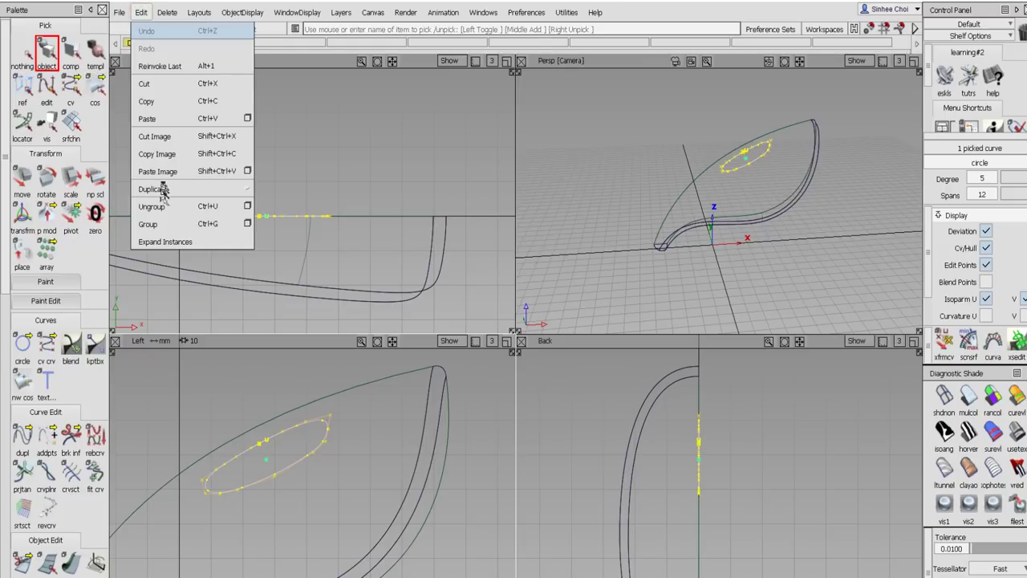
mouse_move(241, 188)
left_click(272, 190)
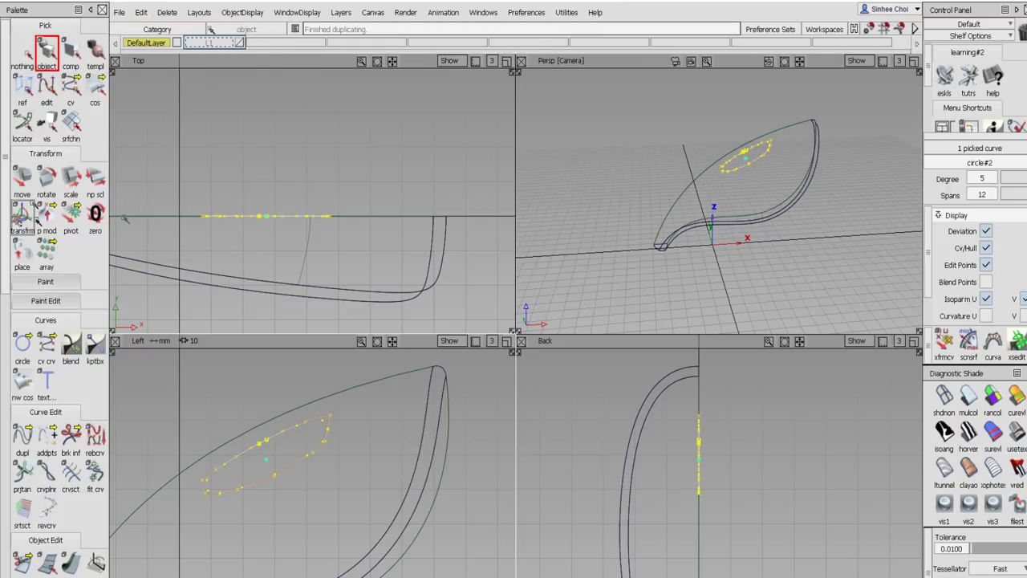
- Scale the duplicate up in the Left view so it surrounds the original slot curve
left_click(71, 183)
left_click_drag(178, 387, 201, 373)
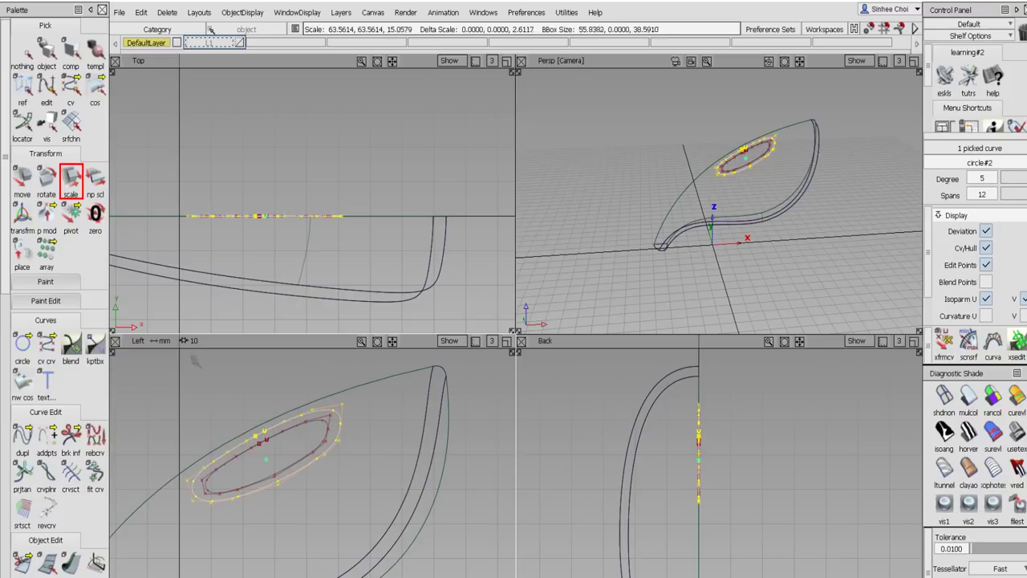
left_click_drag(194, 362, 186, 353)
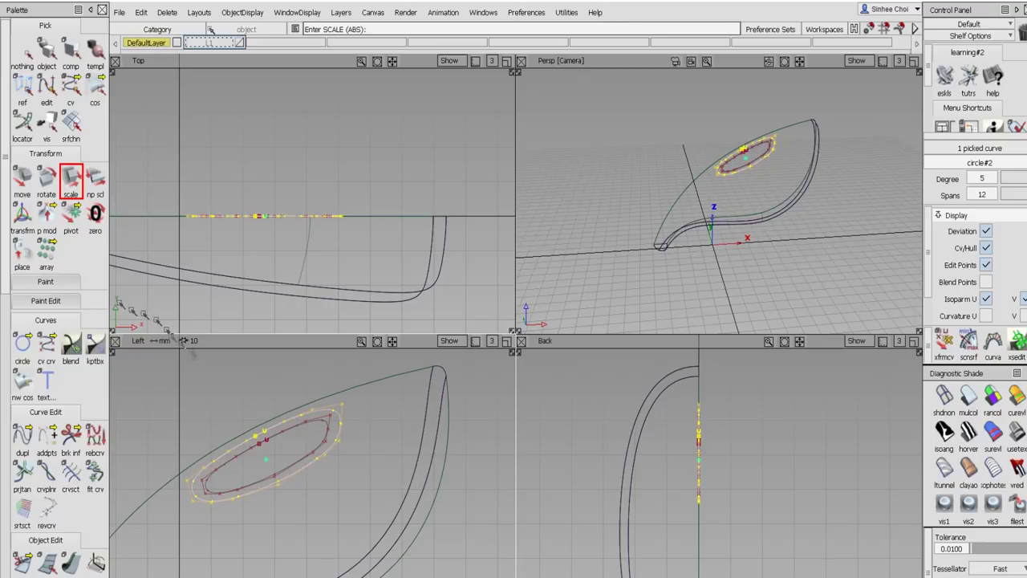
- Move the enlarged copy away from the centre plane toward the body's side wall and raise it above the body
left_click(72, 217)
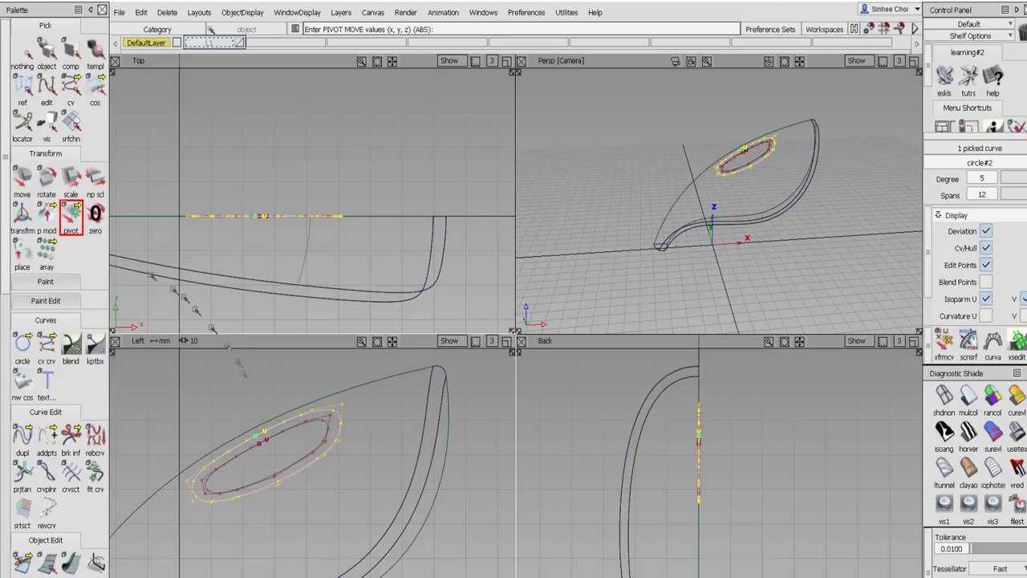
left_click(21, 178)
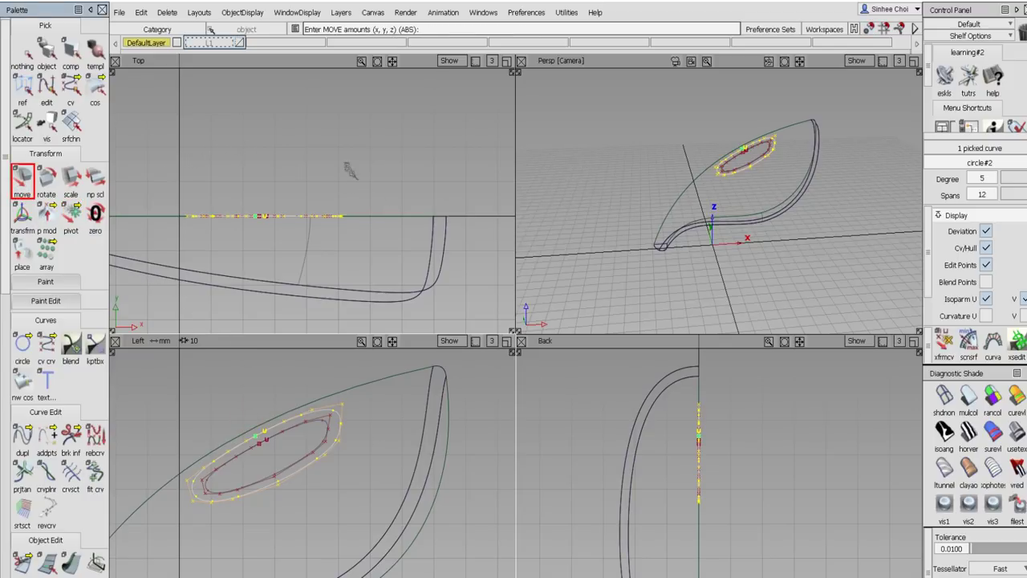
right_click_drag(347, 167, 345, 215)
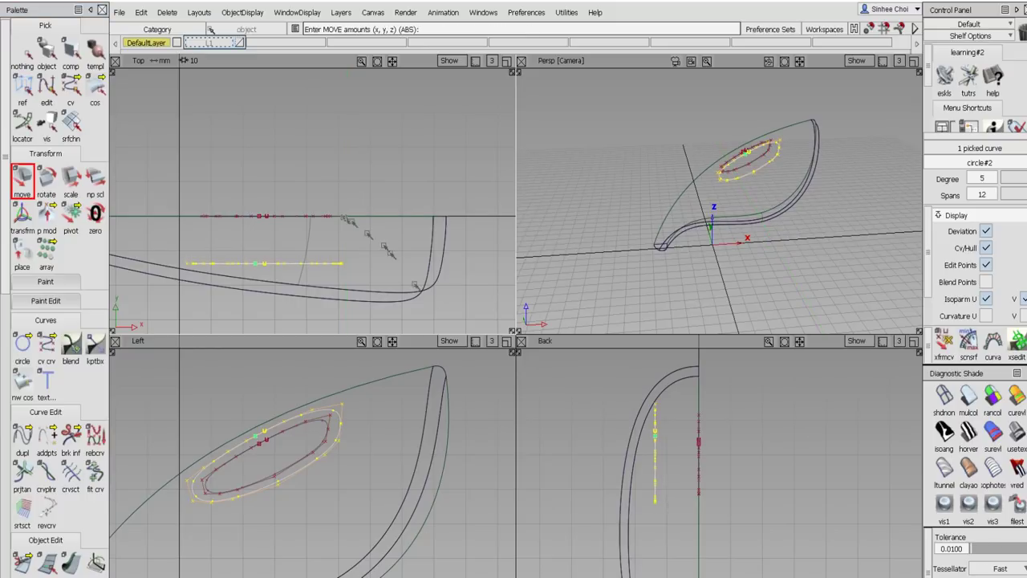
right_click_drag(546, 447, 545, 372)
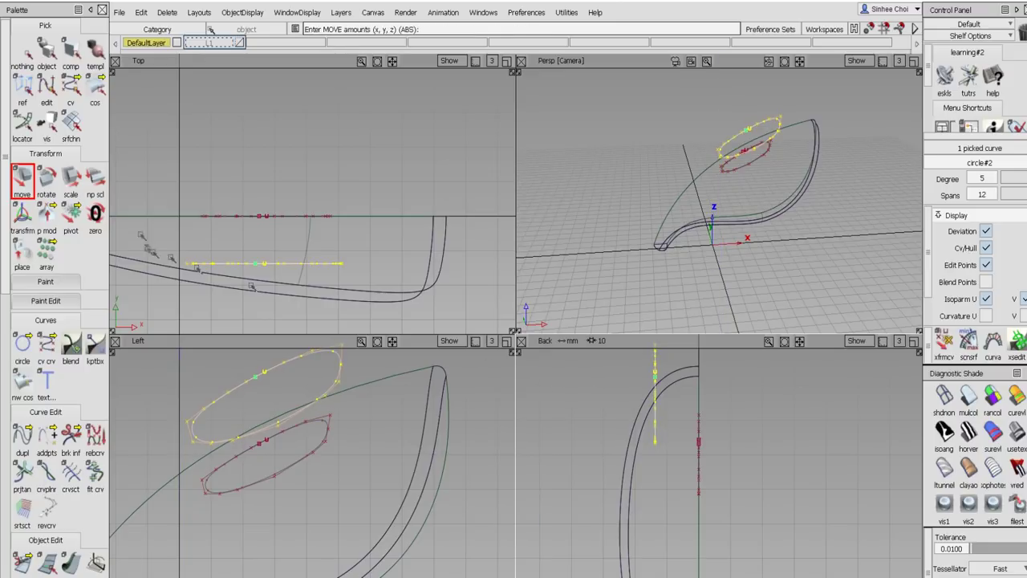
- Rotate the raised copy in the Back view to tilt it toward the curvature of the body's side
left_click(47, 180)
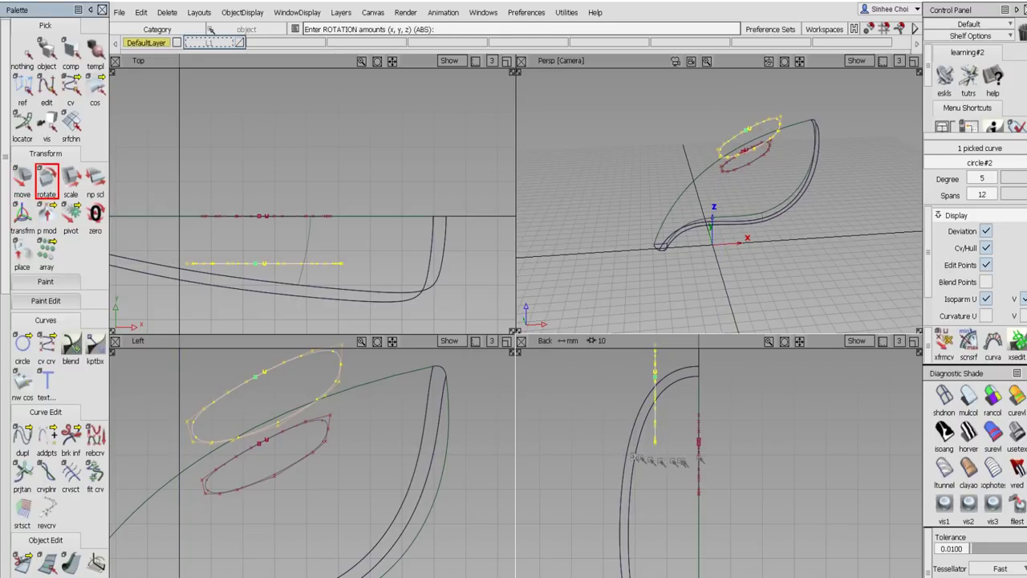
left_click_drag(781, 446, 698, 446)
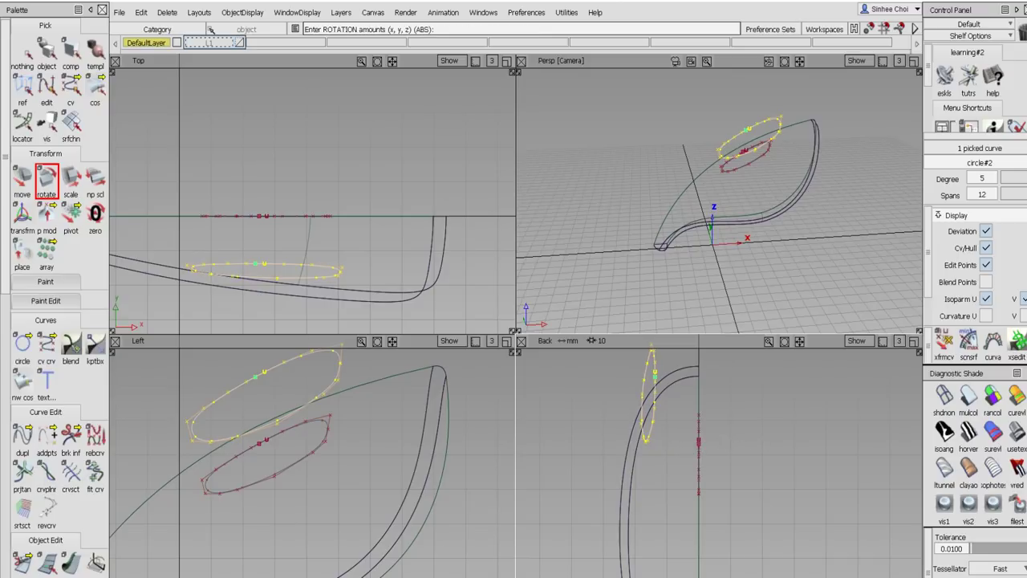
left_click_drag(759, 440, 802, 440)
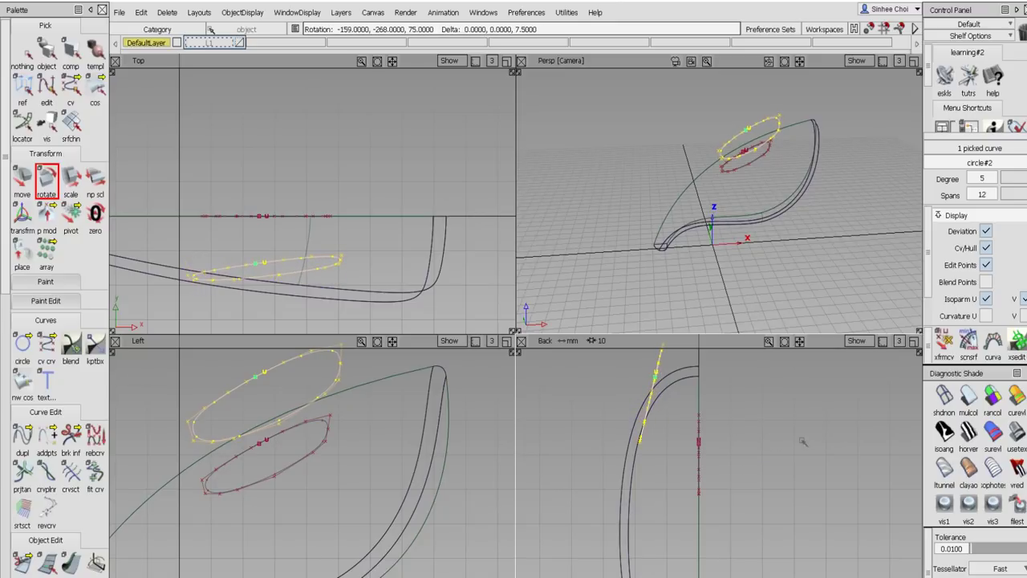
right_click_drag(803, 440, 718, 462)
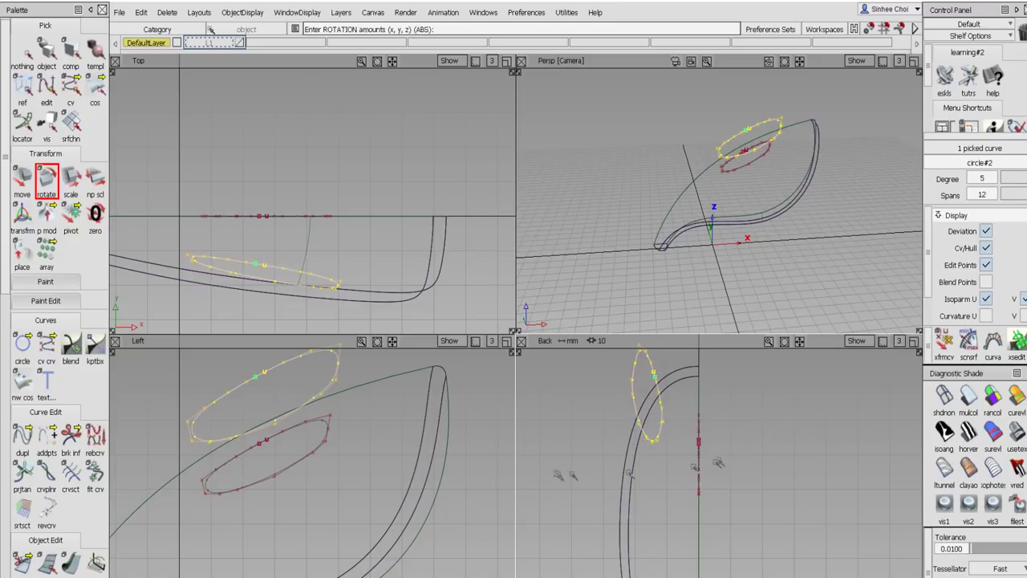
left_click_drag(689, 472, 618, 483)
- Shade the model and examine the raised copy's tilt against the body from several angles in the Perspective view
left_click(913, 61)
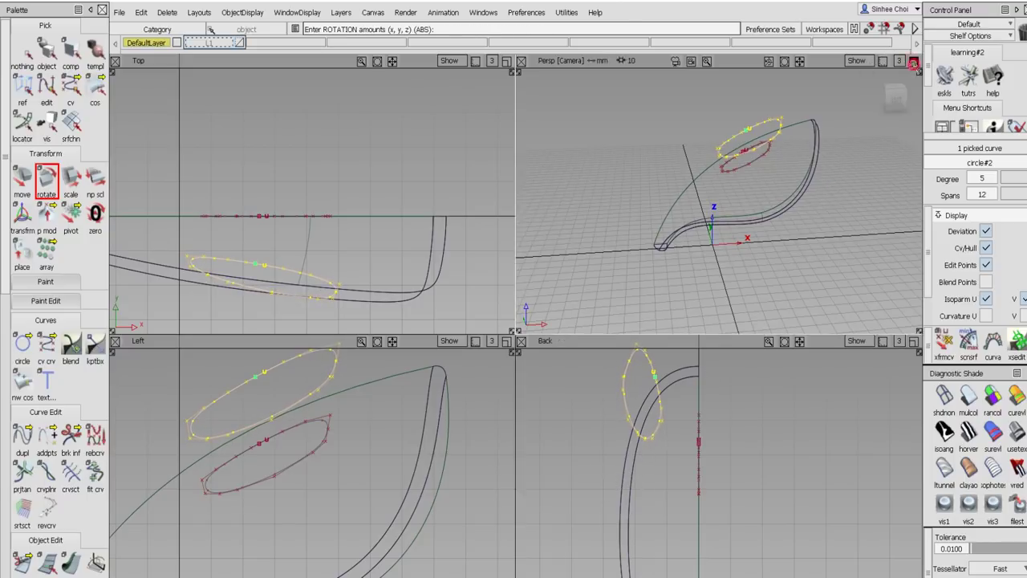
left_click_drag(683, 258, 917, 165, "alt+shift")
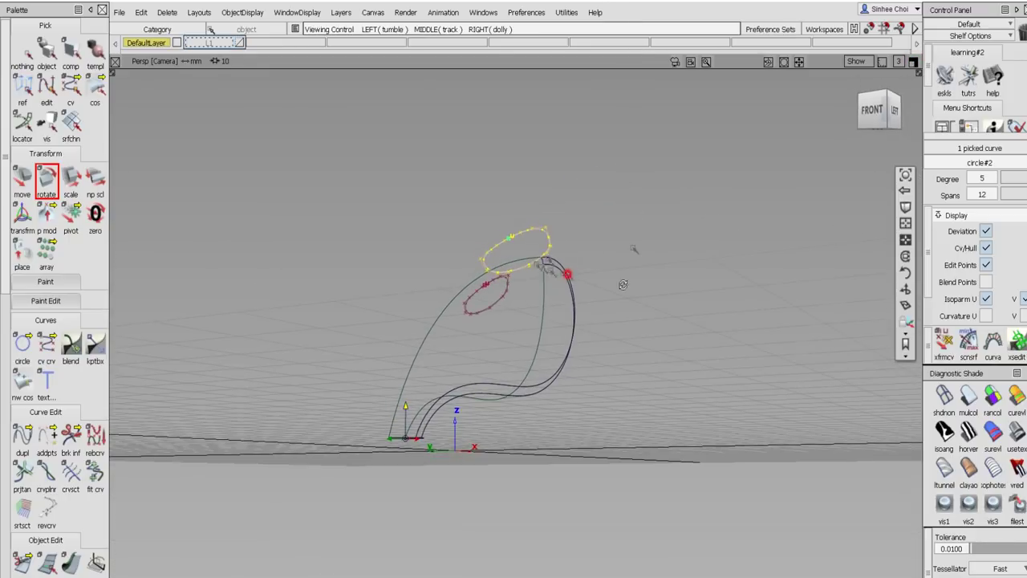
left_click_drag(567, 275, 876, 386, "alt+shift")
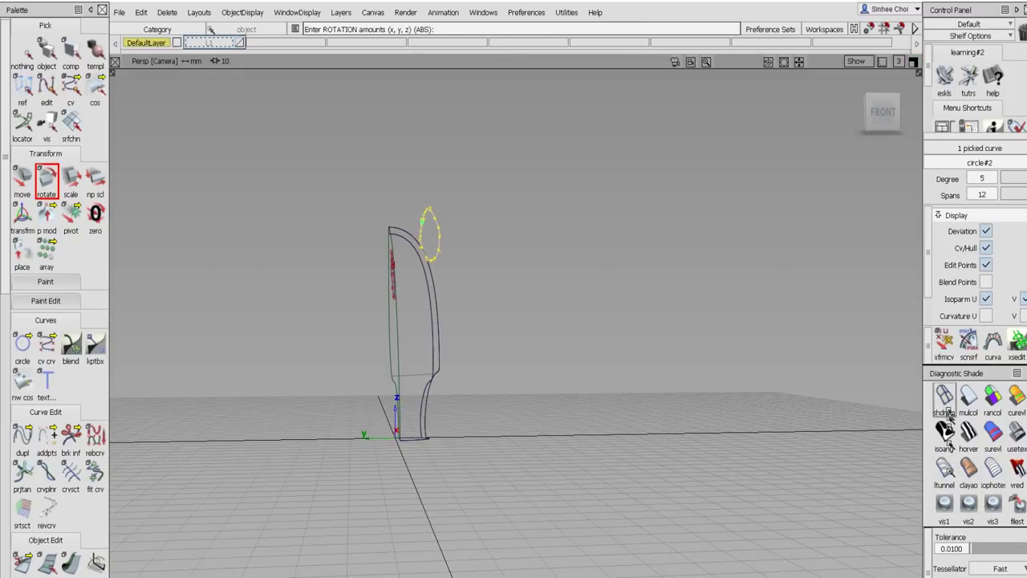
left_click(969, 468)
mouse_move(679, 397)
left_mouse_down("alt+shift")
mouse_move(573, 344)
mouse_move(575, 310)
mouse_move(523, 367)
mouse_move(731, 384)
mouse_move(550, 394)
mouse_move(20, 464)
left_mouse_up("alt+shift")
mouse_move(337, 409)
left_mouse_down("alt+shift")
mouse_move(276, 406)
mouse_move(236, 390)
mouse_move(249, 396)
left_mouse_up("alt+shift")
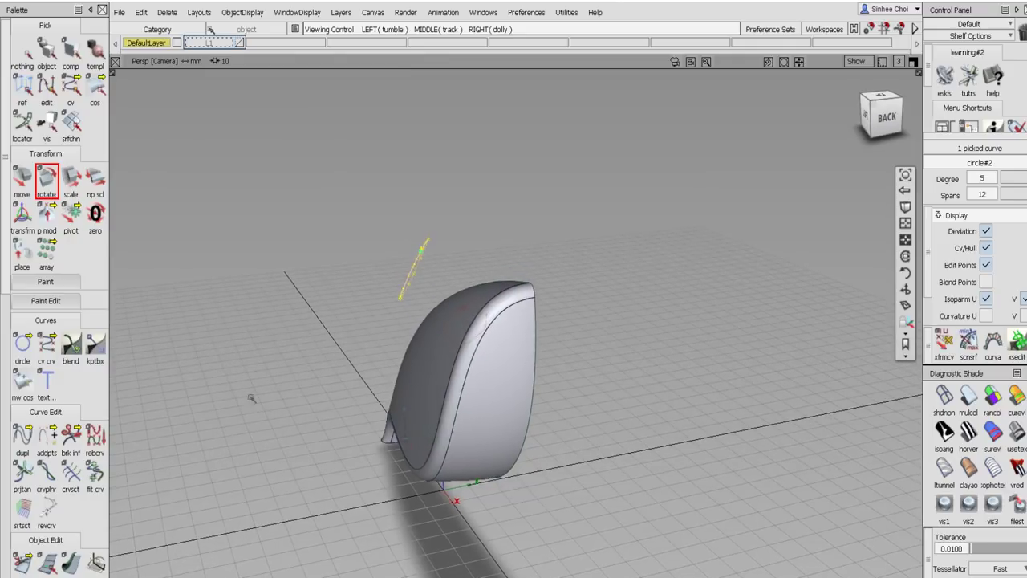
- Rotate the raised copy further in the Back and Top views to lay it flatter over the body's shoulder
left_click(914, 61)
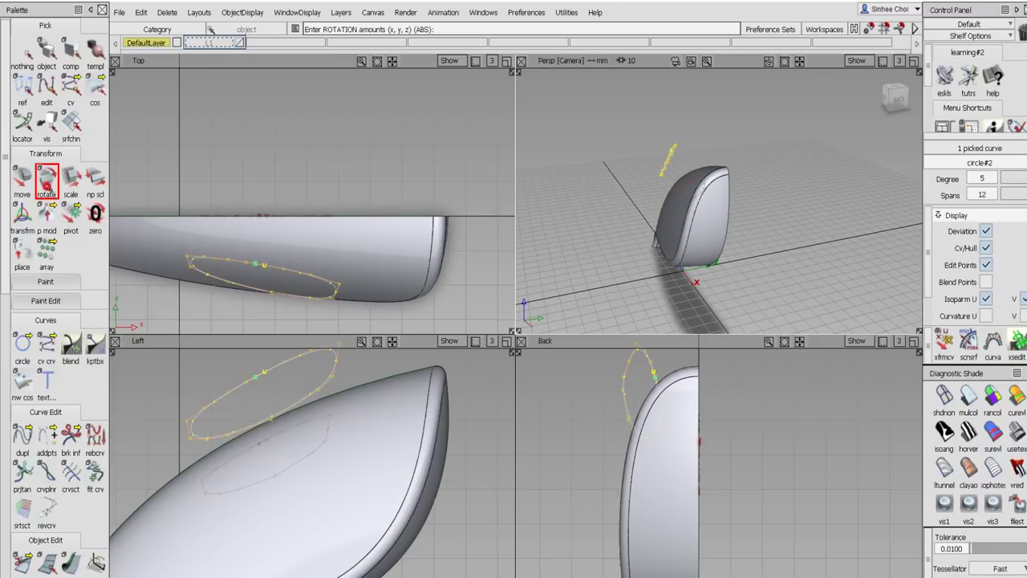
left_click_drag(756, 451, 600, 427)
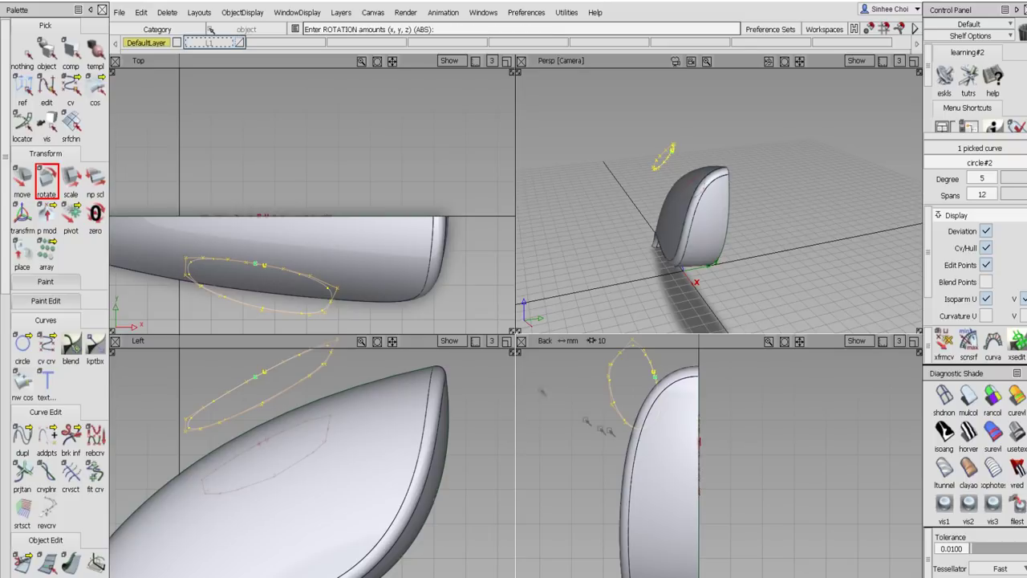
left_click_drag(497, 300, 480, 258)
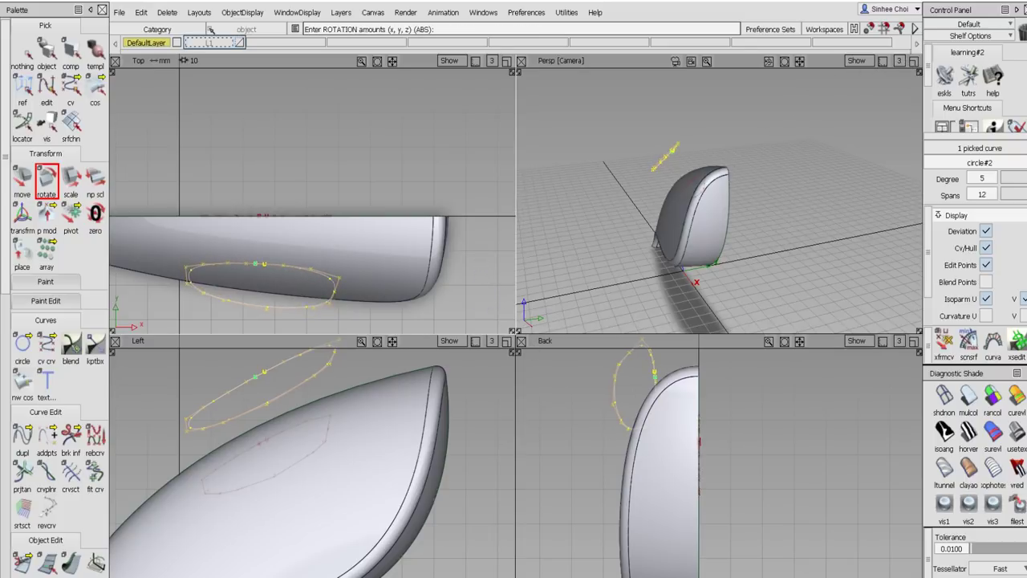
left_click(914, 61)
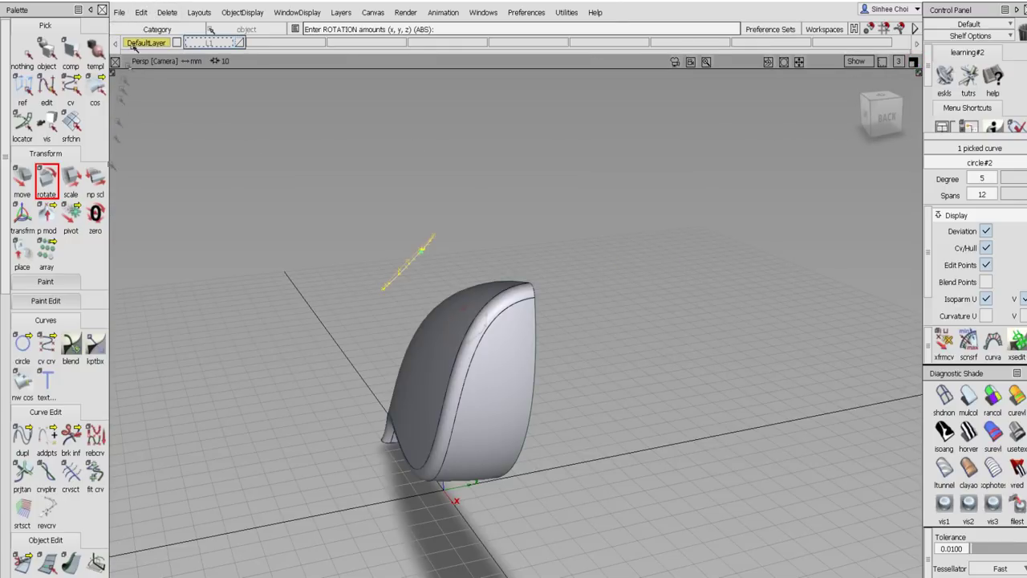
- Turn off the shading and mirror the tilted curve across the XZ plane as a duplicate
left_click(945, 395)
left_click(141, 12)
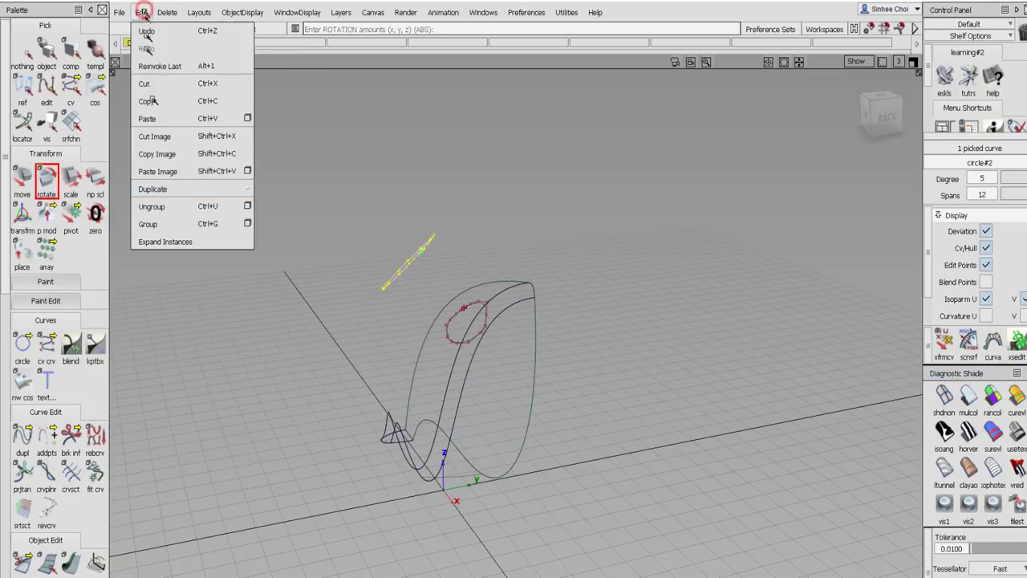
mouse_move(166, 186)
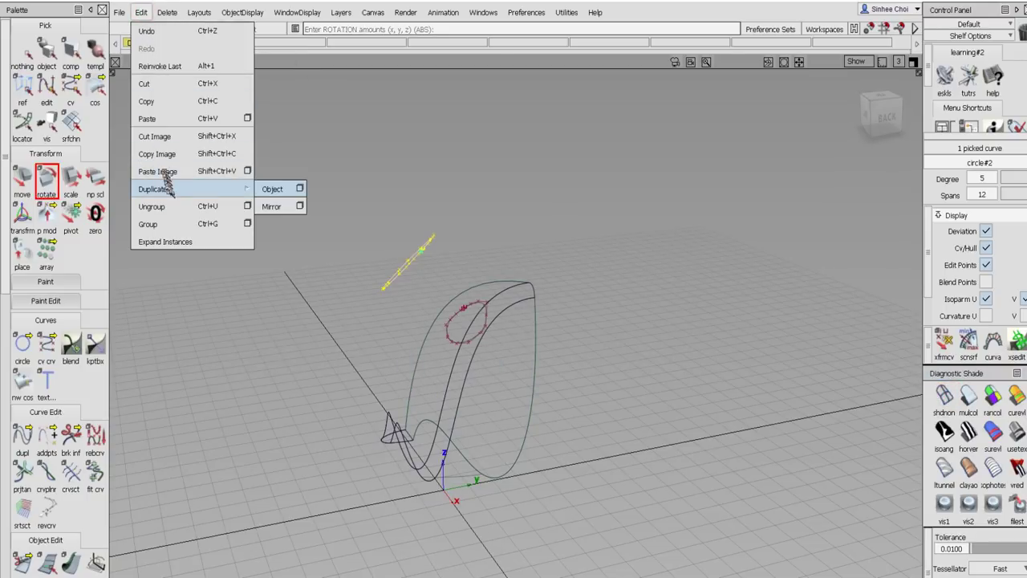
left_click(299, 206)
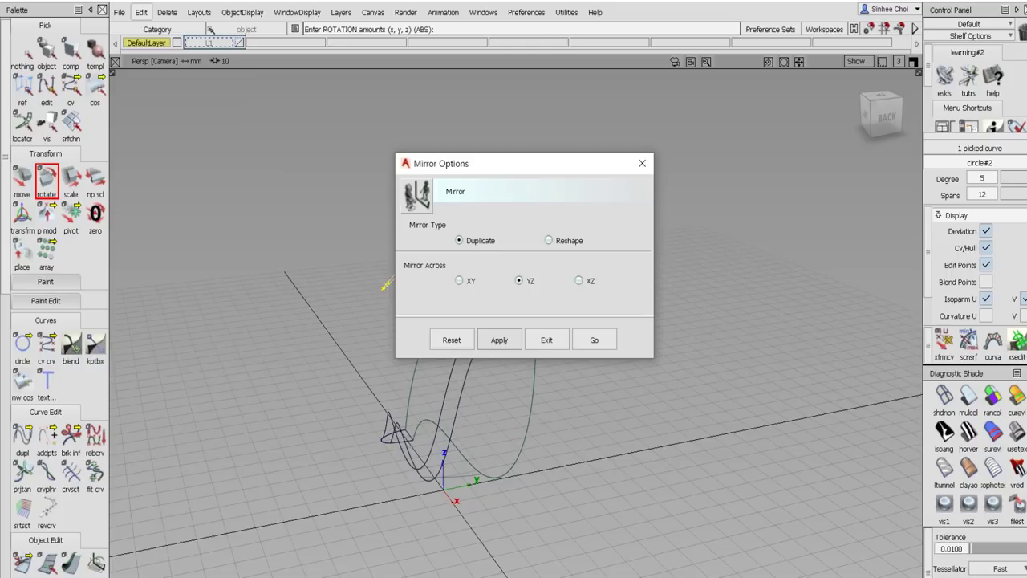
left_click(594, 282)
left_click(600, 339)
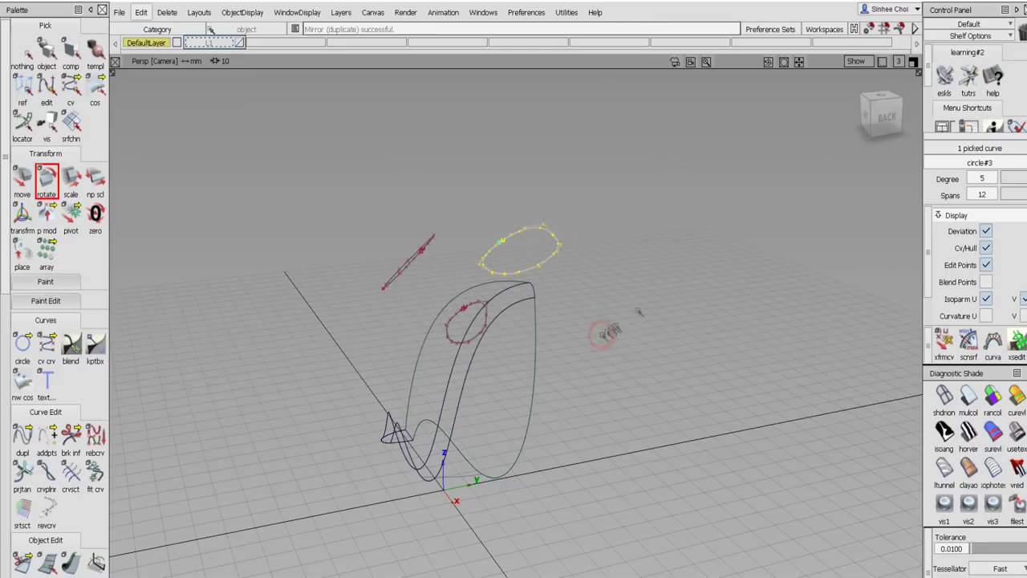
left_click(912, 61)
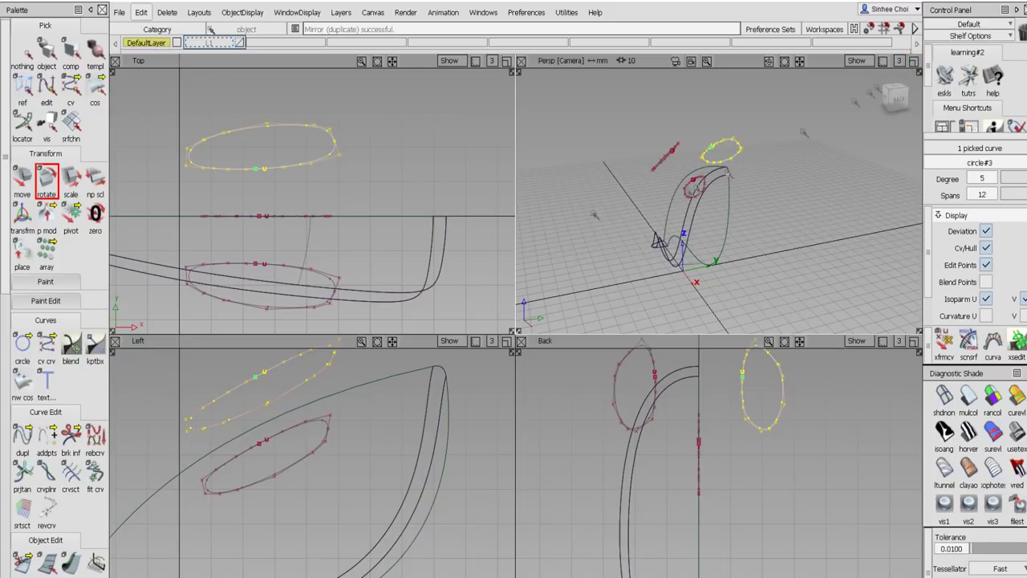
left_click(914, 62)
- Build a Skin surface from the mirrored curve through the centre-plane curve to the tilted copy, with Auto update off
left_click_drag(559, 252, 928, 270, "alt+shift")
left_click_drag(699, 259, 914, 233, "alt+shift")
left_click_drag(827, 241, 794, 240, "alt+shift")
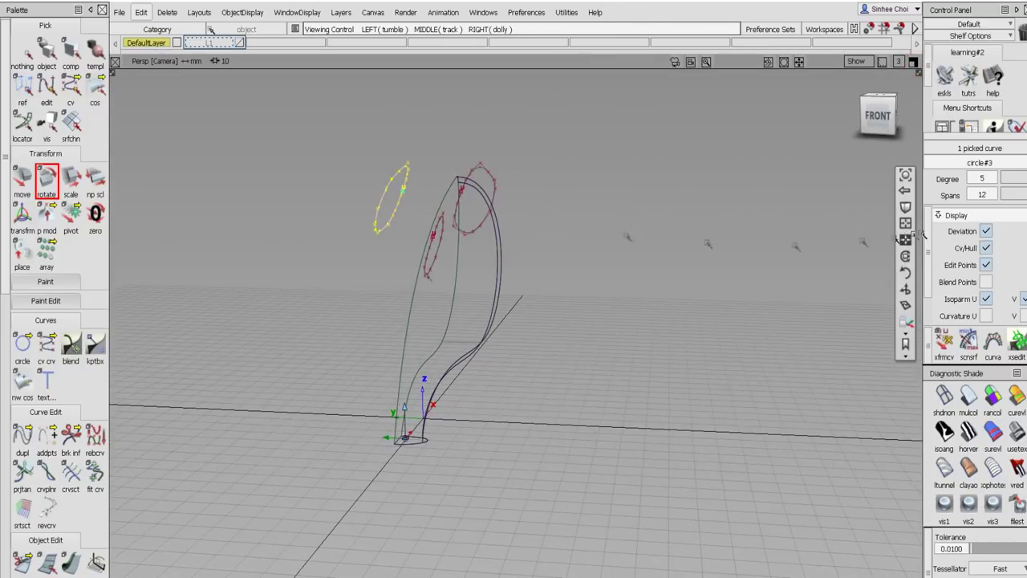
left_click(6, 383)
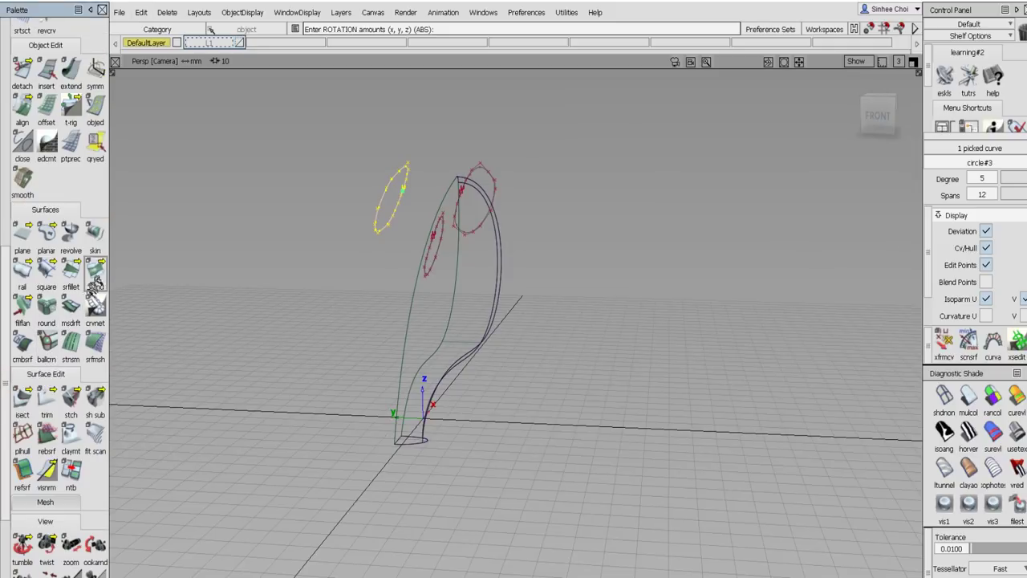
left_click(95, 245)
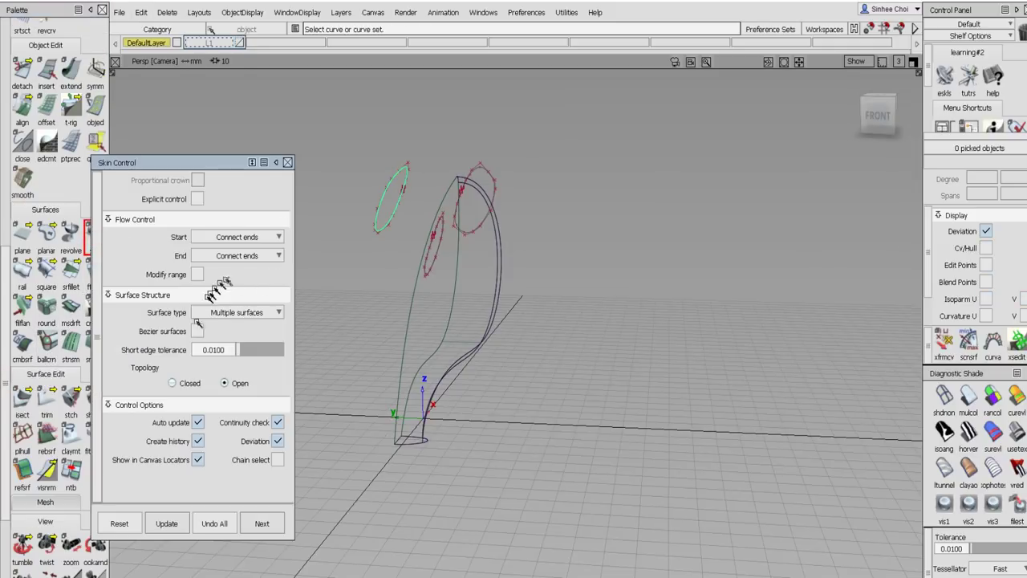
left_click(198, 422)
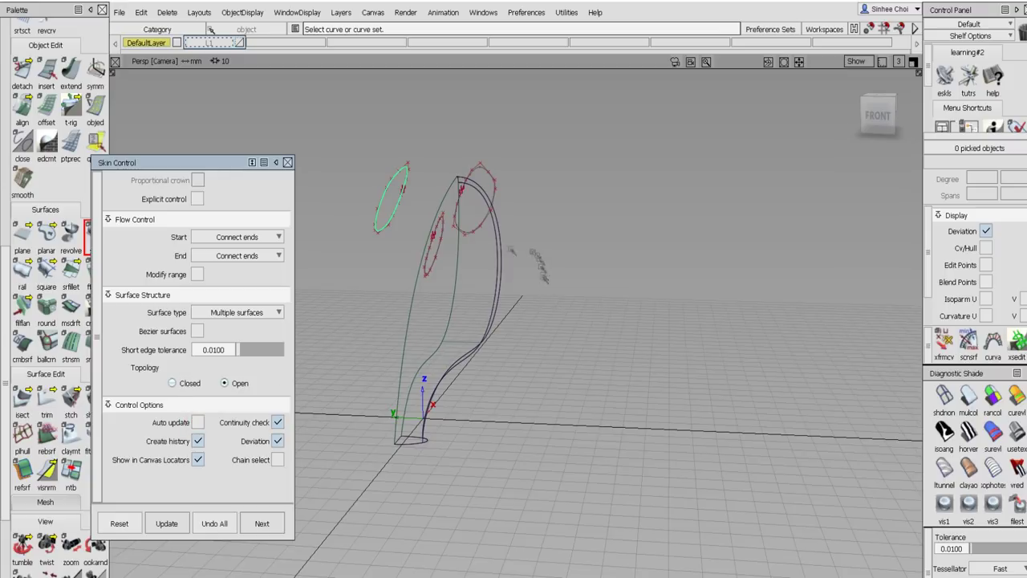
left_click(438, 259)
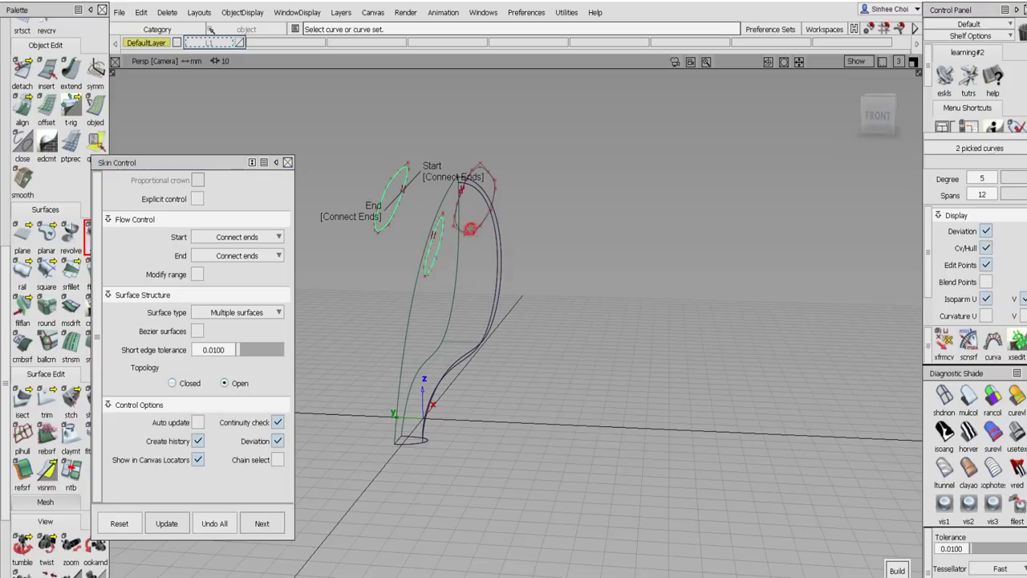
left_click(490, 219)
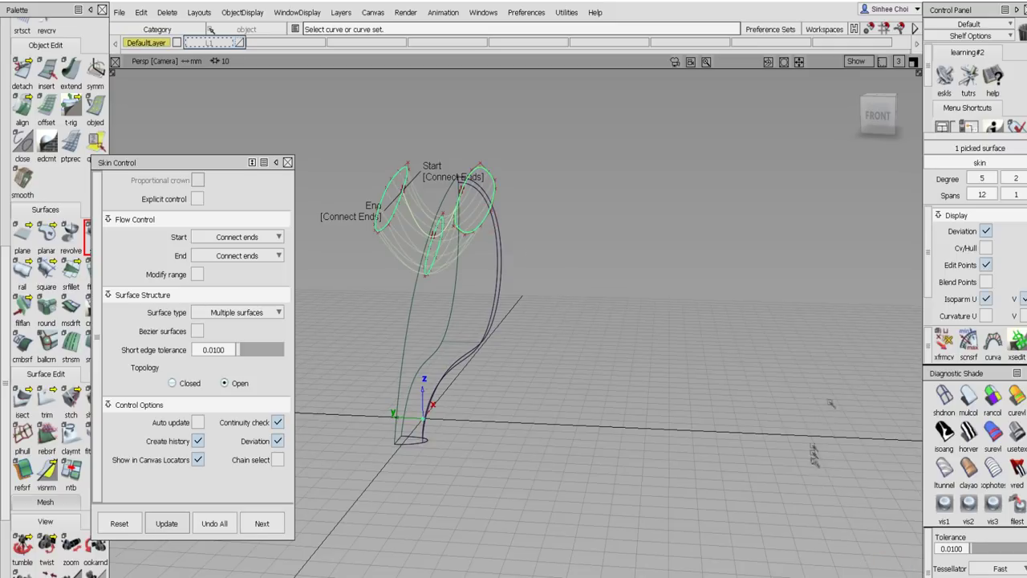
- Finish the skin selection, shade the model and examine from several angles where the curved tube passes through the body
left_click(945, 502)
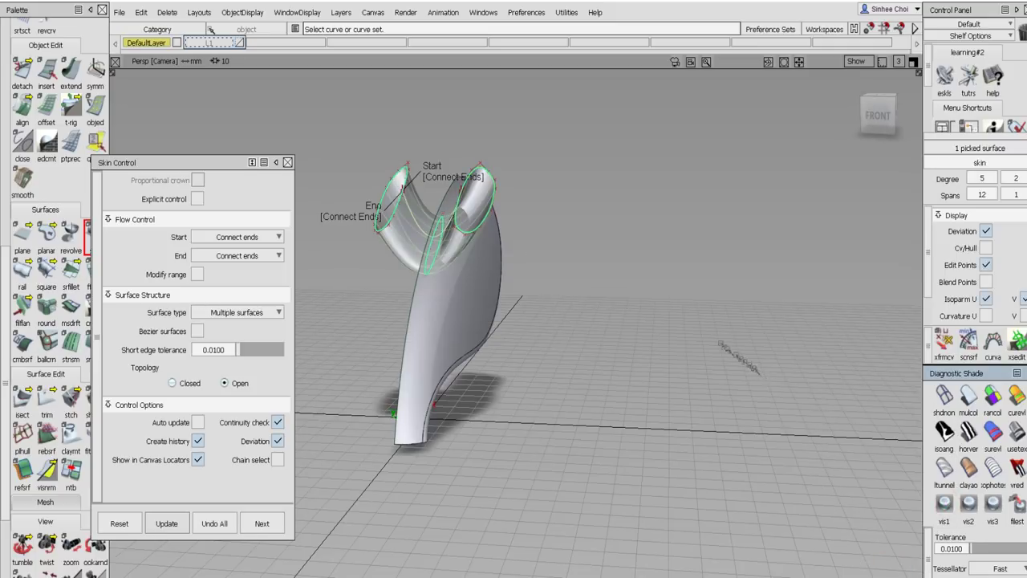
left_click_drag(690, 336, 676, 358, "alt+shift")
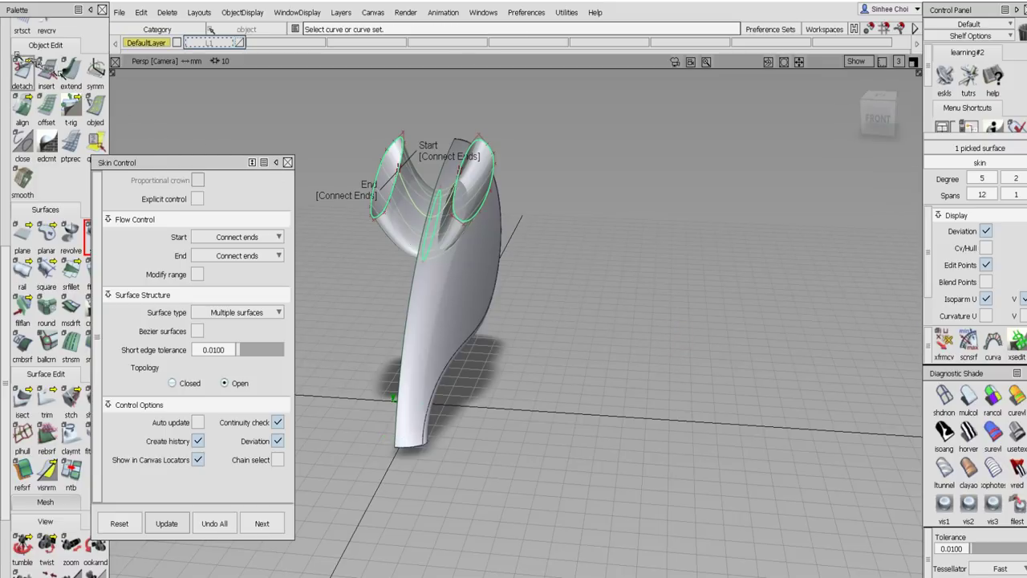
left_click(6, 49)
left_click(22, 52)
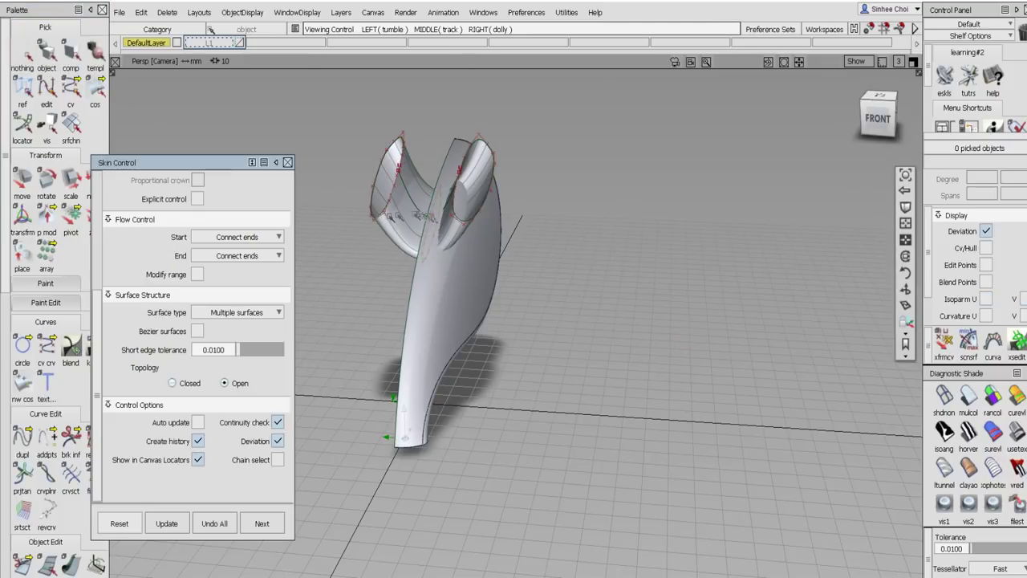
left_click(442, 225, "alt+shift")
right_click_drag(516, 221, 472, 259, "alt+shift")
left_click_drag(513, 200, 555, 195, "alt+shift")
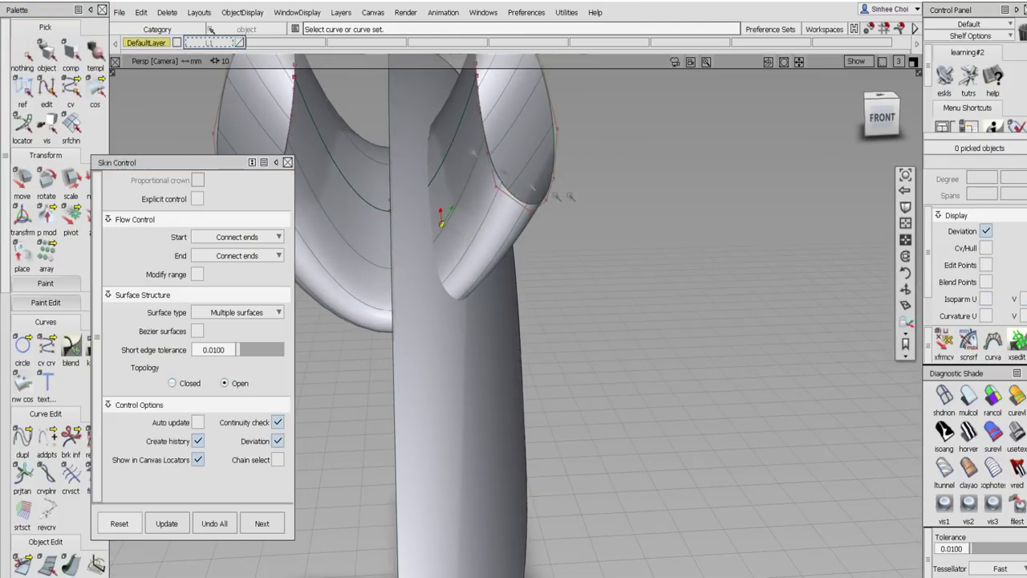
left_click_drag(509, 284, 413, 218, "alt+shift")
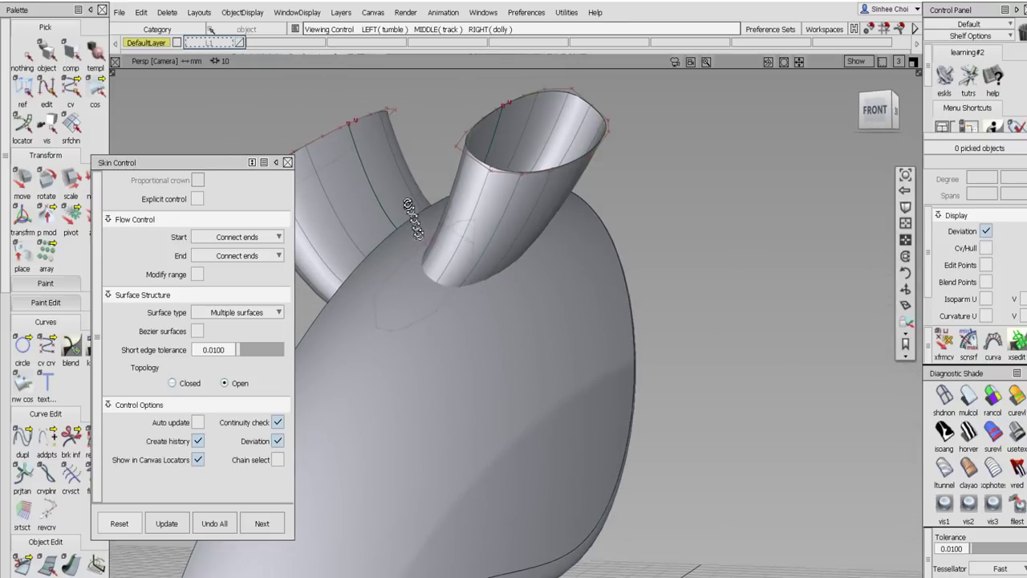
right_click_drag(455, 191, 451, 220, "alt+shift")
left_click_drag(451, 210, 454, 203, "alt+shift")
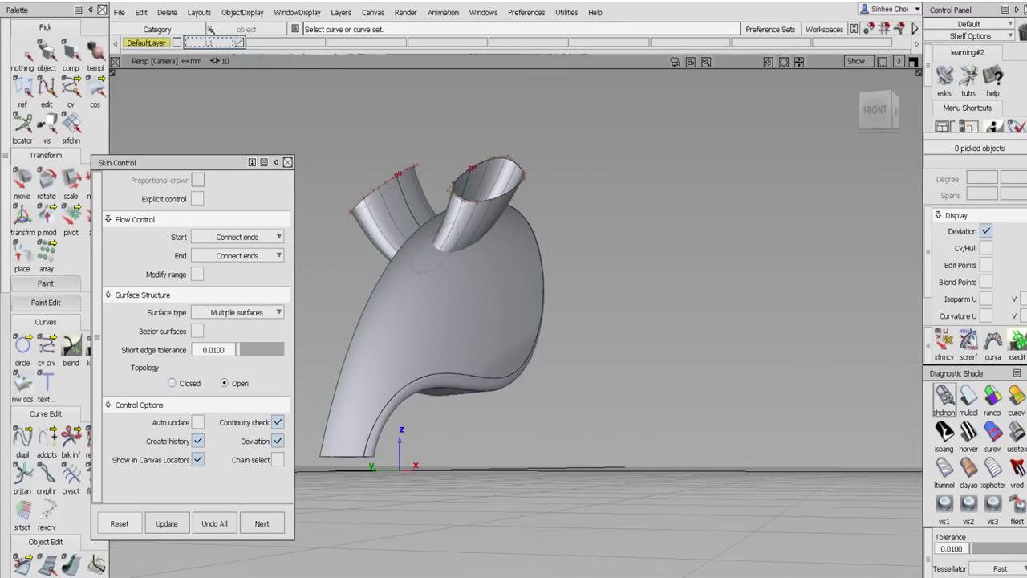
left_click(944, 394)
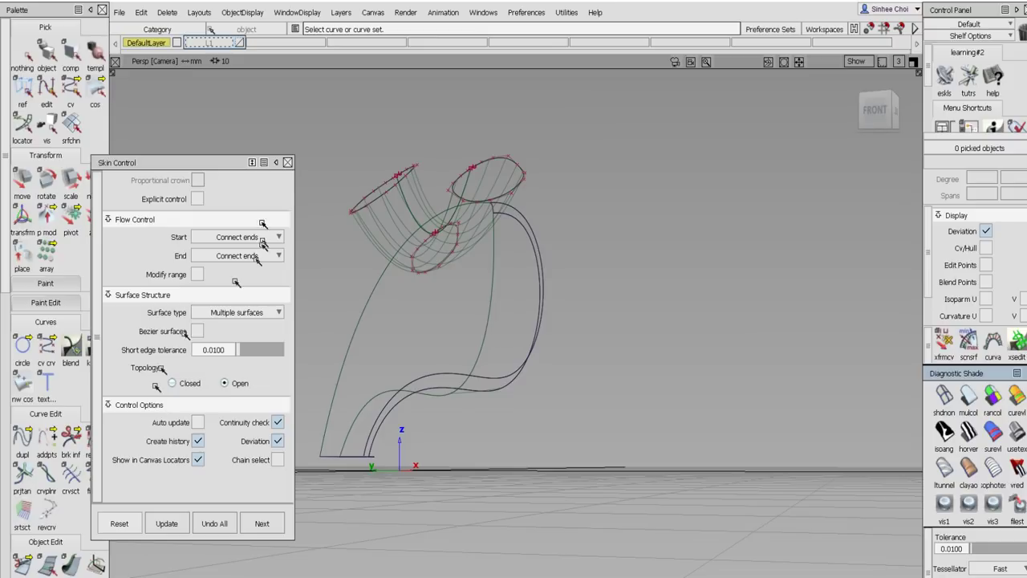
- Close the skin options and delete the two outer end curves together with the construction history
left_click(287, 162)
left_click(46, 53)
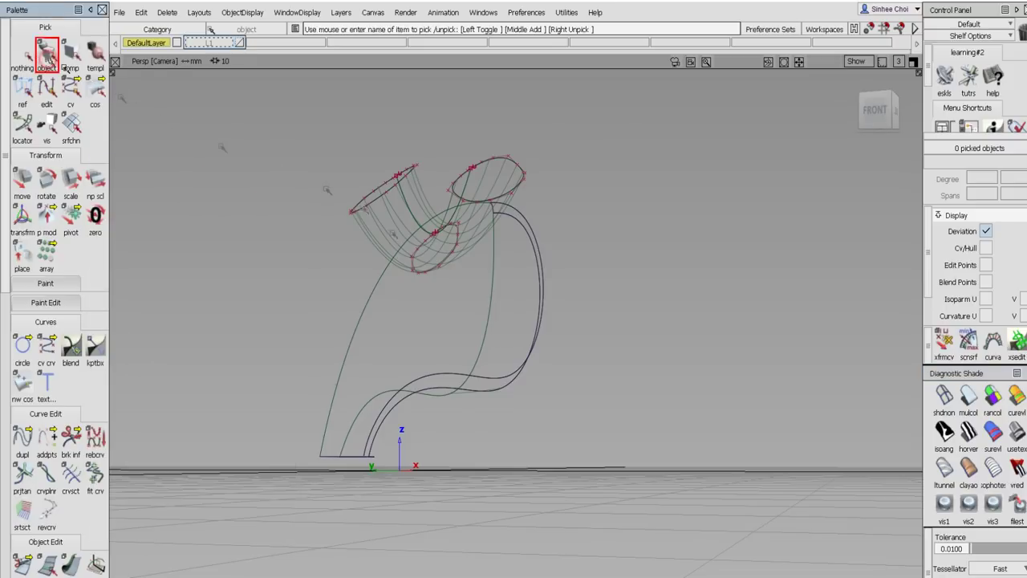
left_click(385, 195)
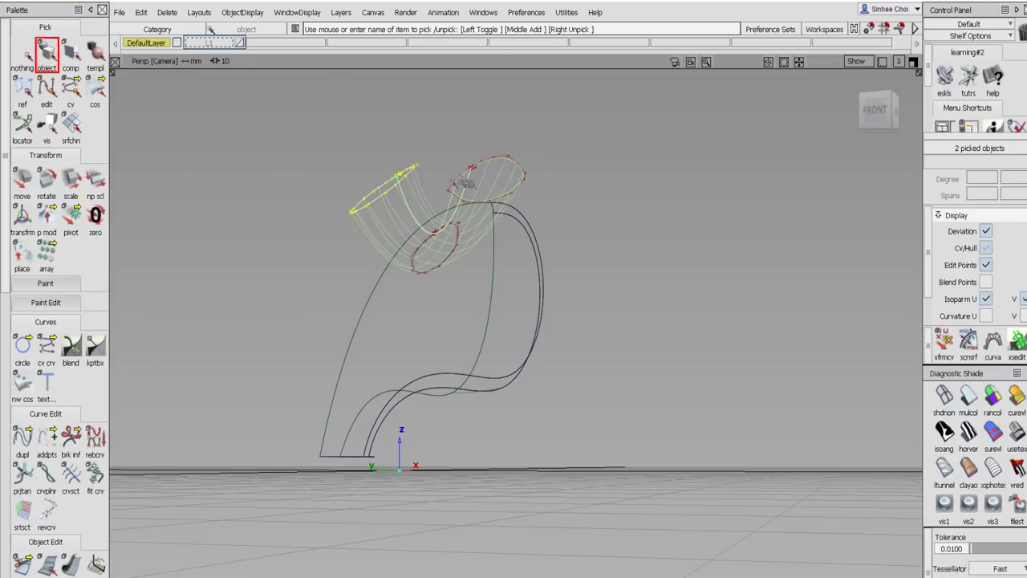
left_click(489, 159)
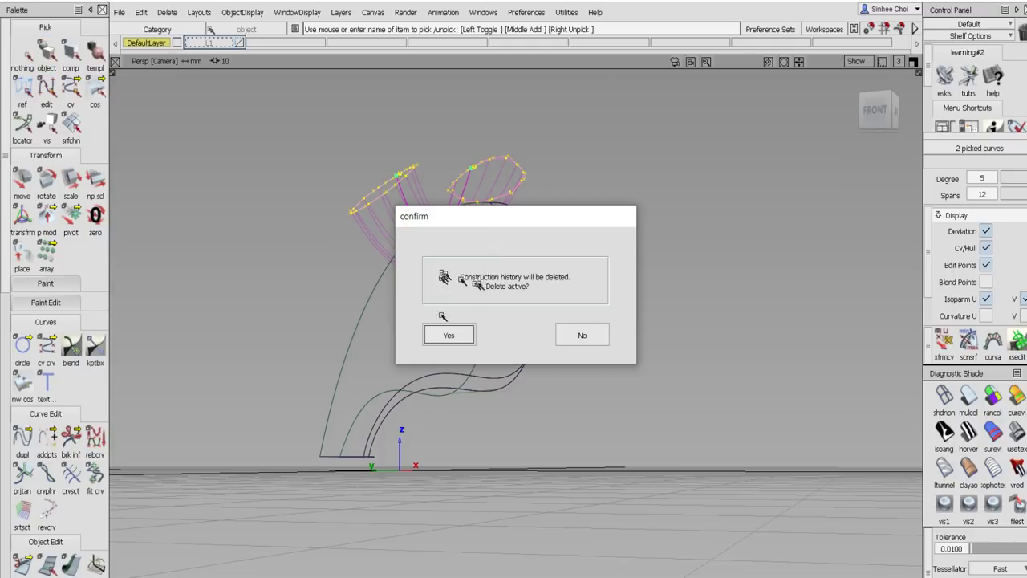
left_click(452, 336)
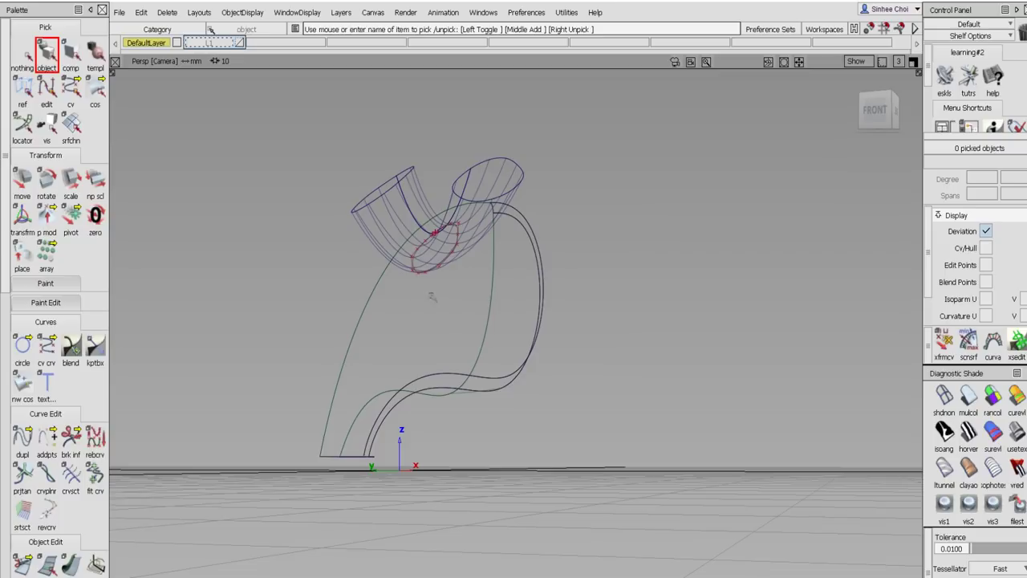
- Detach the tube surface into two halves at the centre-plane curve
scroll(6, 362, "down", 5)
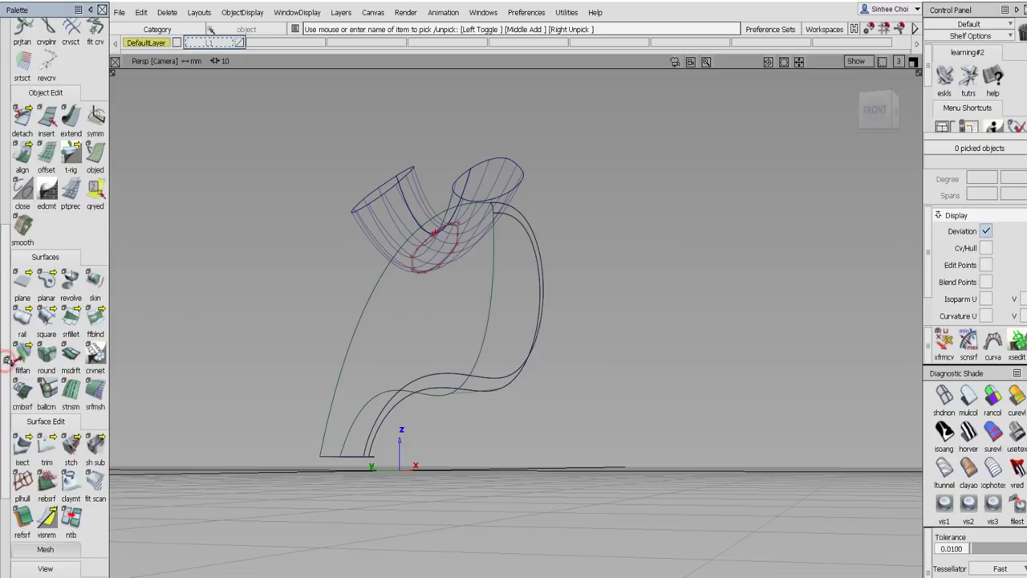
left_click(22, 119)
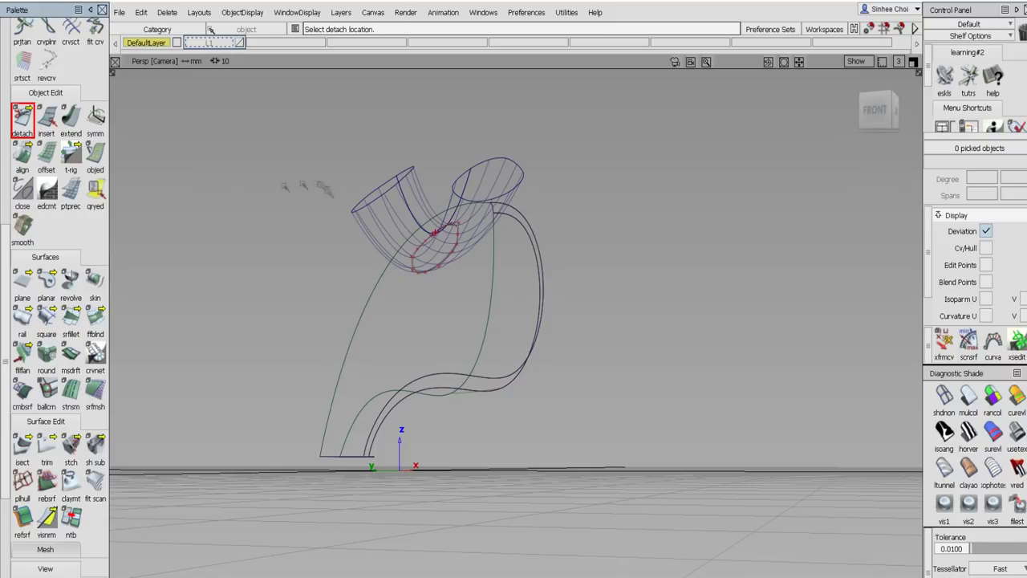
left_click(375, 202)
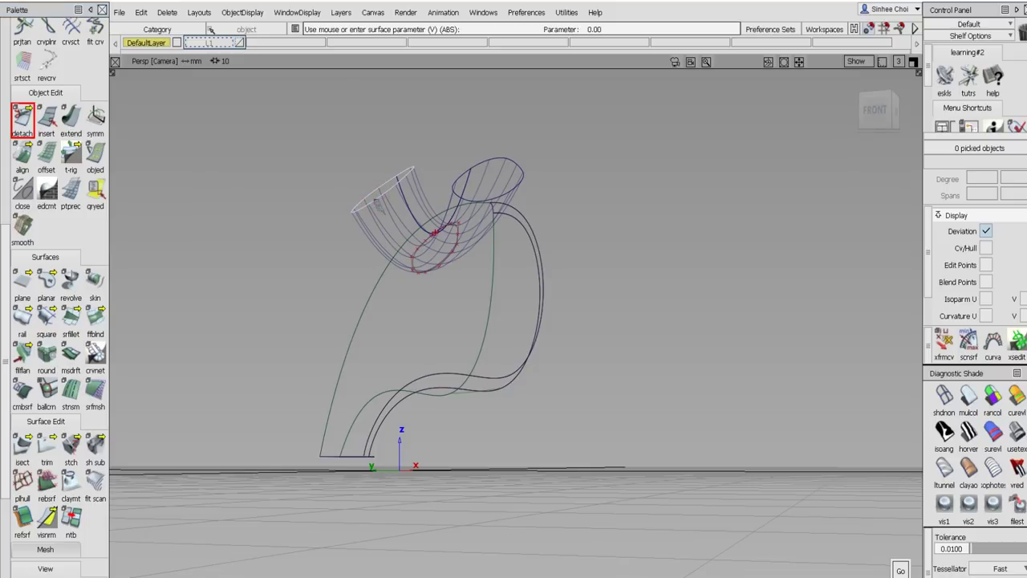
left_click_drag(375, 201, 413, 250)
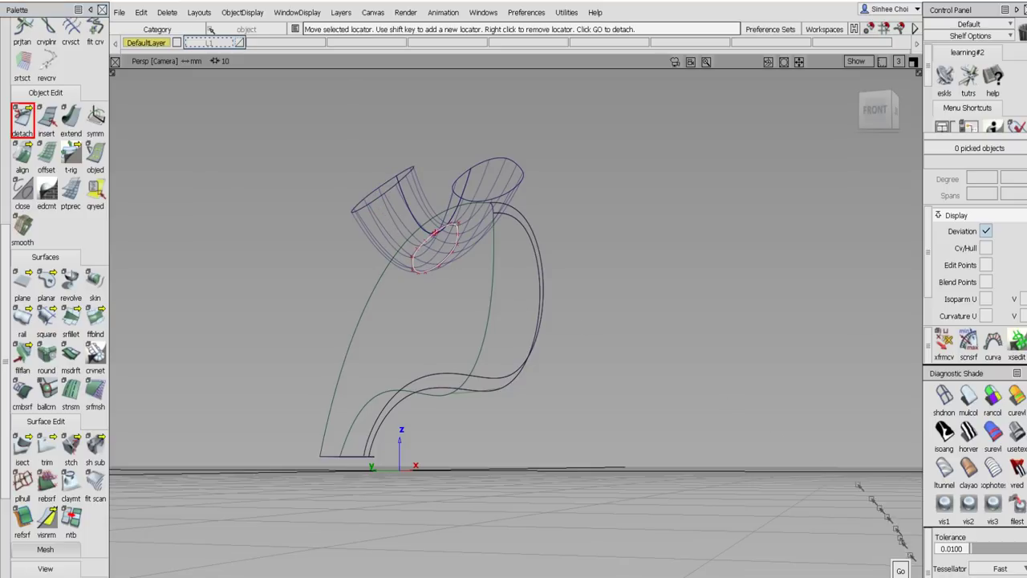
left_click(901, 567)
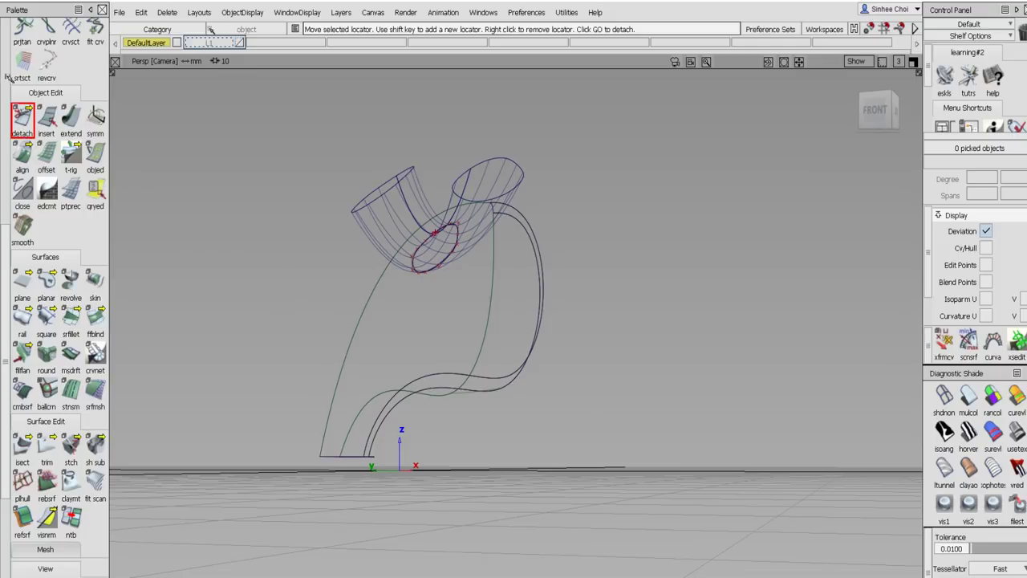
- Delete the mirrored half of the tube, on the side without the body
scroll(8, 78, "up", 10)
left_click(47, 52)
left_click(367, 214)
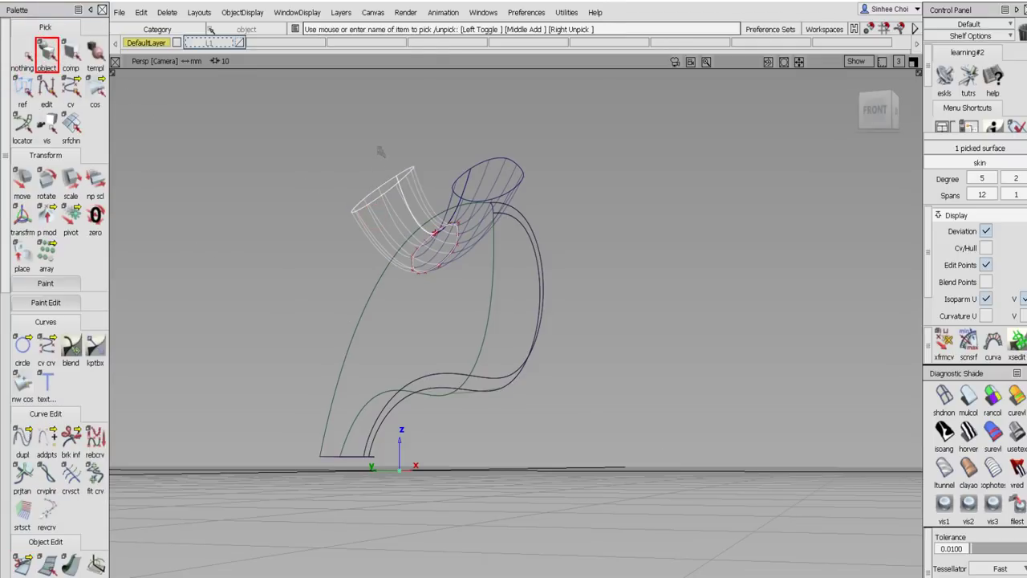
key("Delete")
left_click(458, 332)
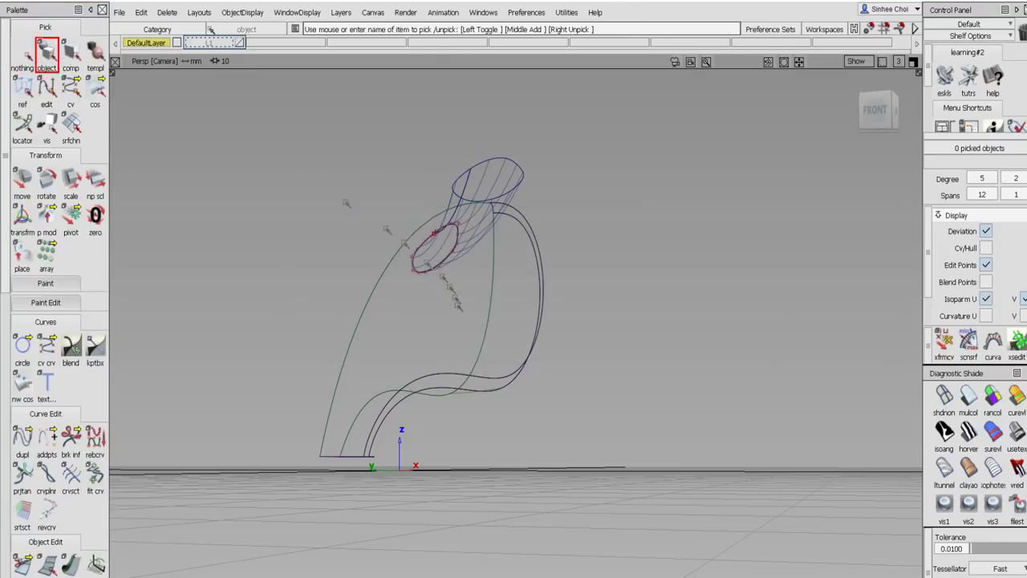
- Intersect the body's side surface with the remaining half of the tube
left_click_drag(433, 252, 437, 301, "alt+shift")
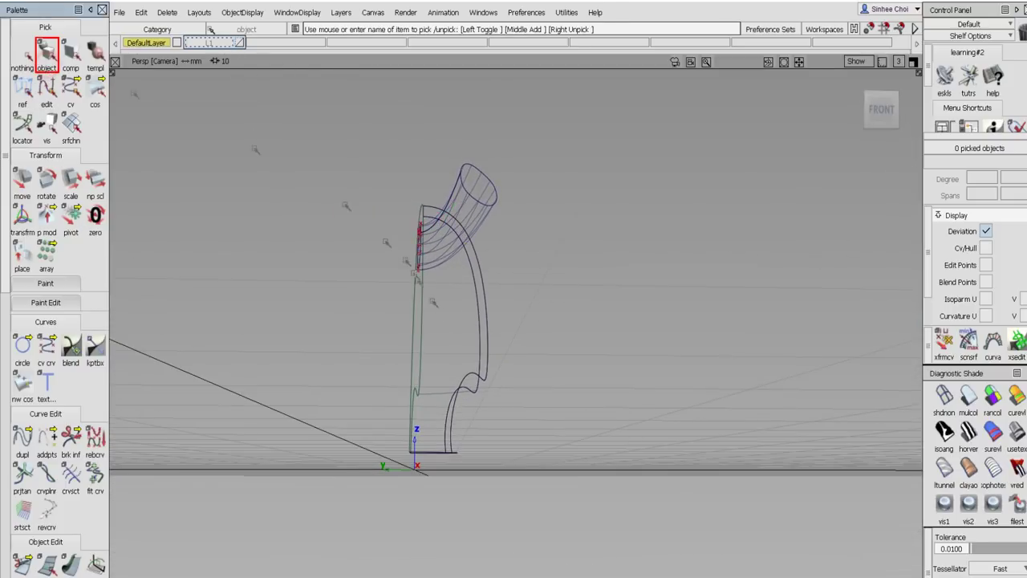
left_click(455, 334)
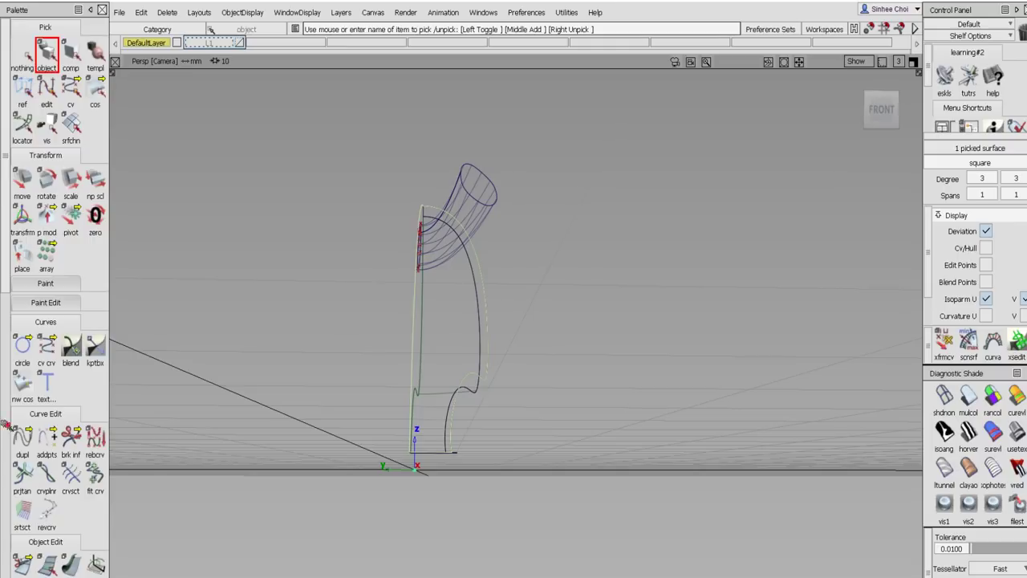
scroll(4, 425, "down", 5)
left_click(22, 303)
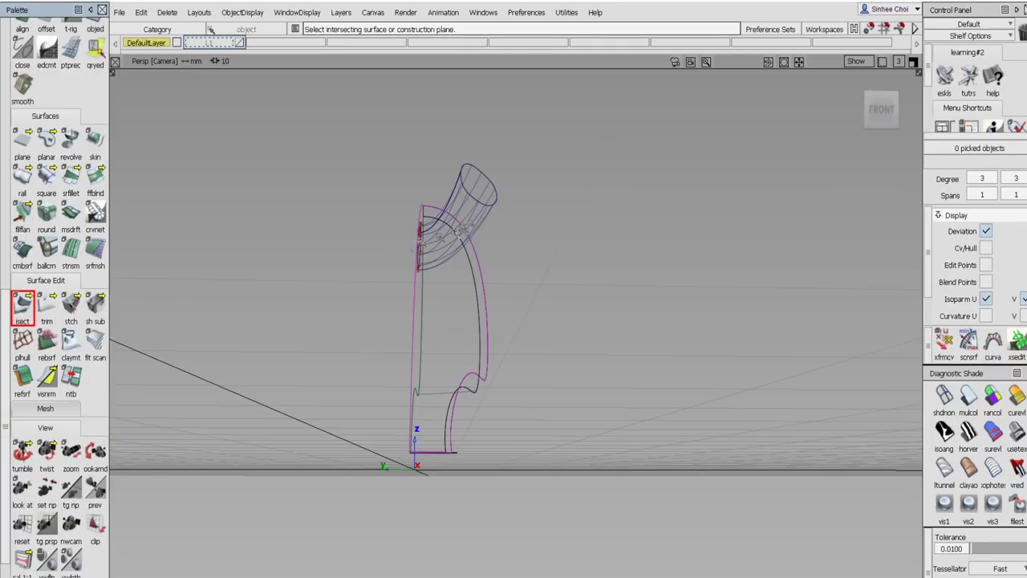
left_click(476, 221)
- Trim the tube to keep its part inside the body, and trim the matching slot opening out of the body's side surface
left_click_drag(540, 241, 523, 300, "alt+shift")
left_click(47, 305)
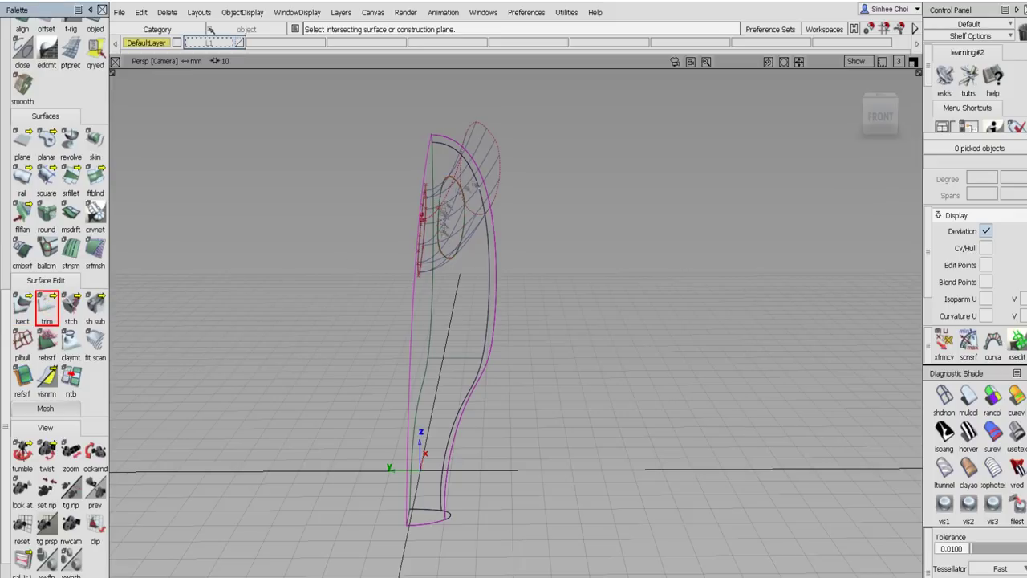
left_click(487, 158)
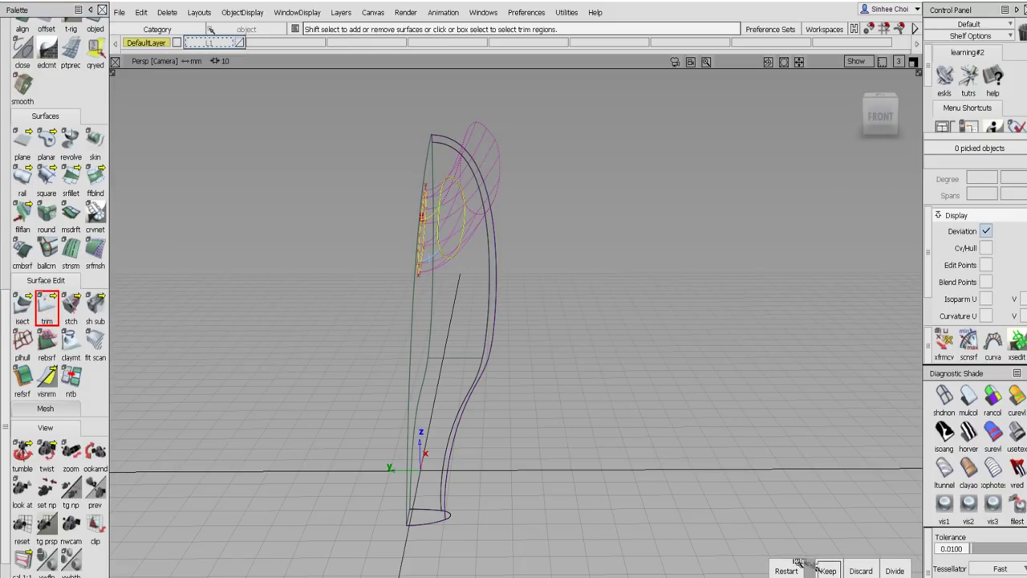
left_click(830, 567)
left_click(463, 309)
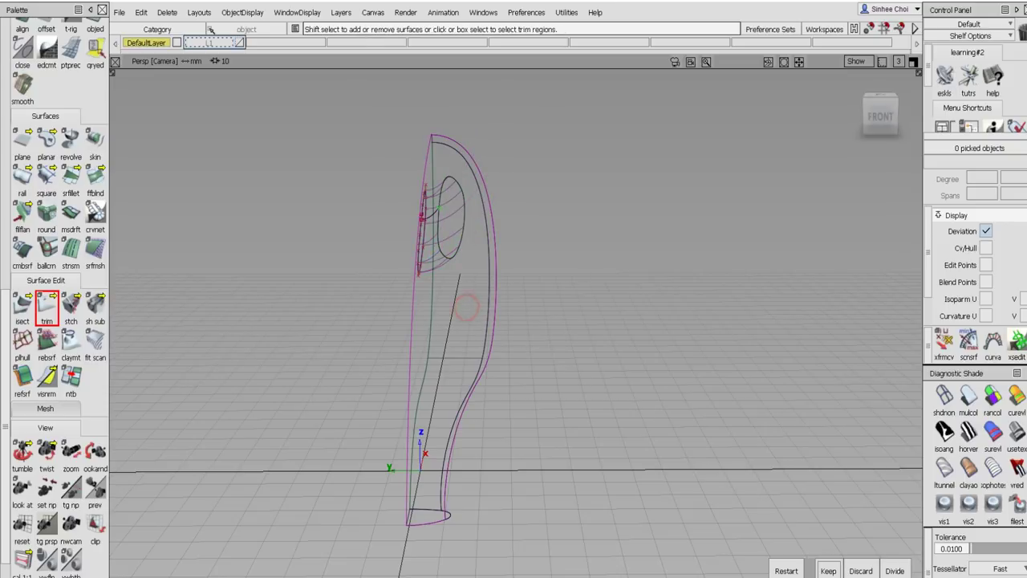
left_click(830, 570)
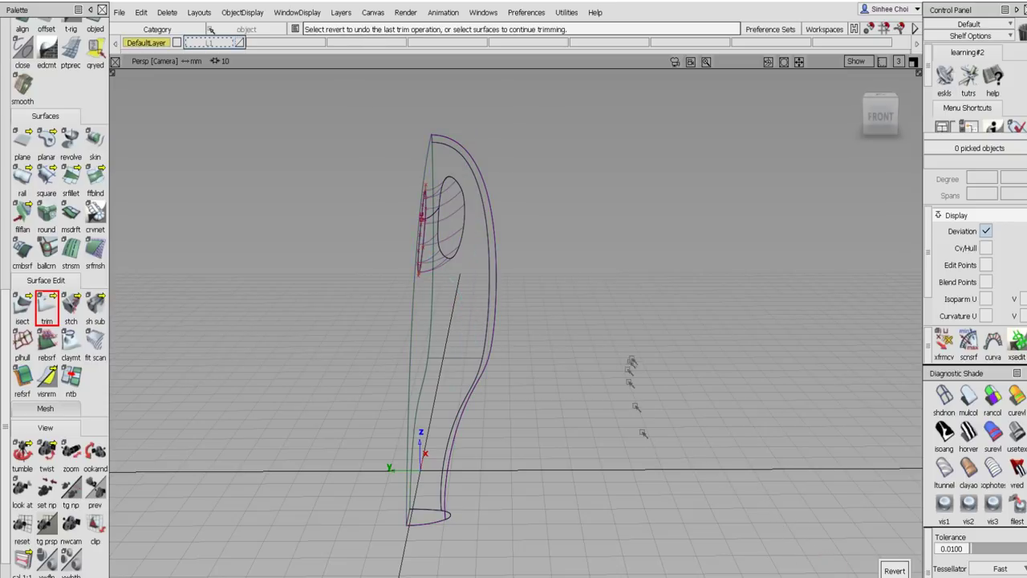
- Activate object picking with the trimmed slot in view from the body's side
left_click_drag(661, 344, 364, 319, "alt+shift")
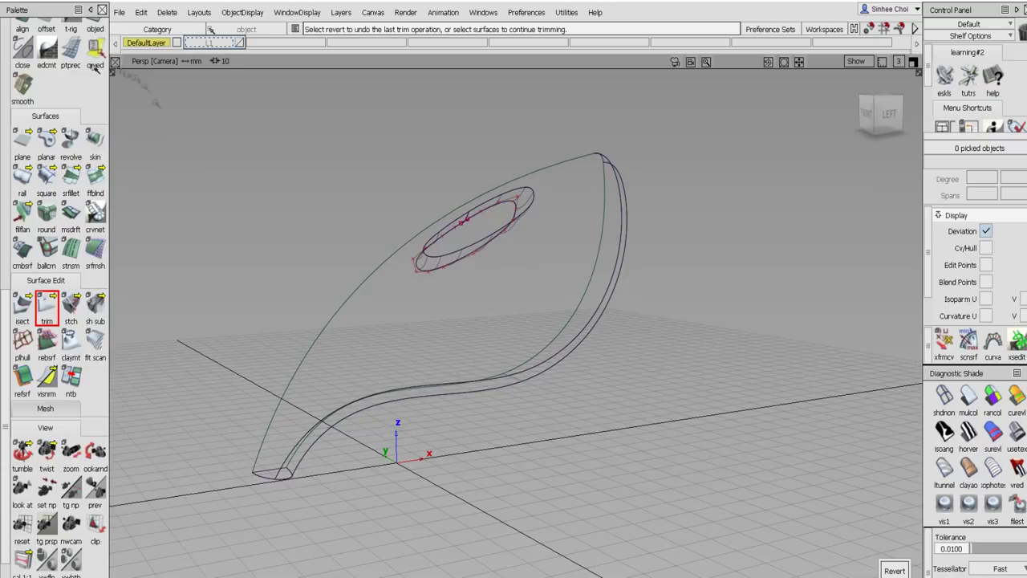
left_click(6, 50)
left_click(47, 51)
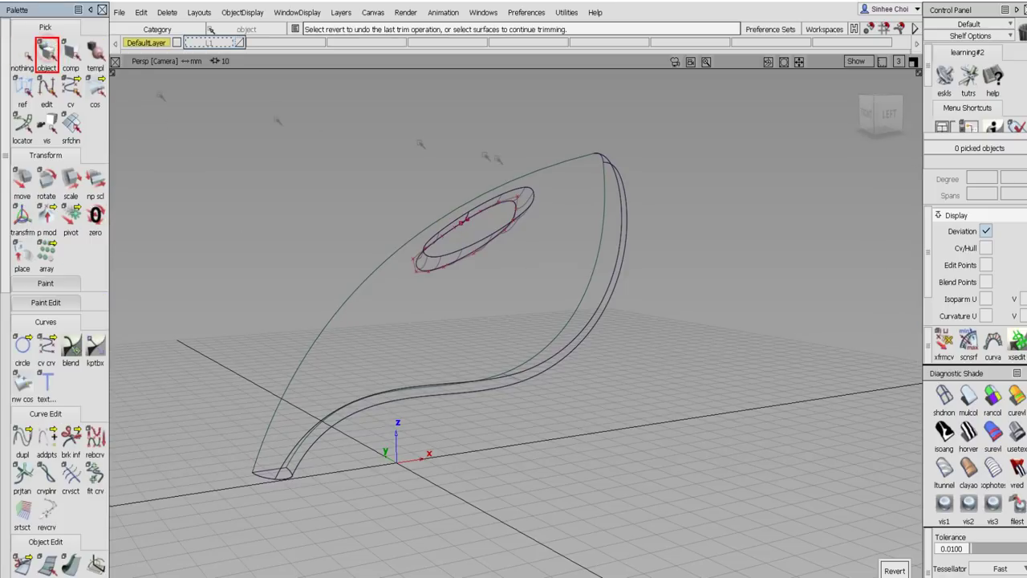
- Delete the circle construction curve around the body's elongated hole
left_click(510, 198)
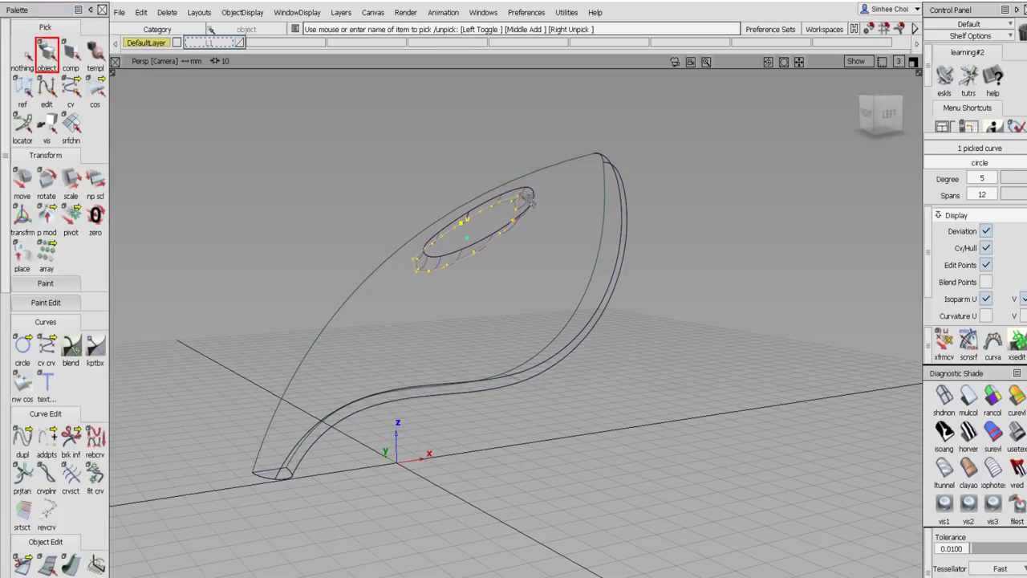
key("Delete")
left_click(451, 332)
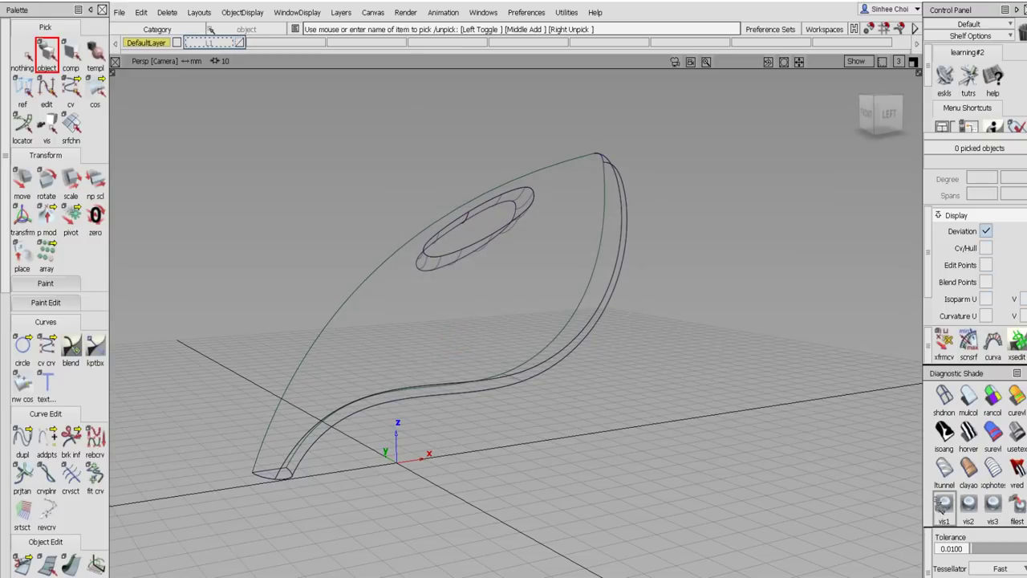
- Shade the model and temporarily show DefaultLayer's symmetry to examine the full body and its hole from several angles
left_click(942, 504)
mouse_move(727, 394)
left_mouse_down("alt+shift")
mouse_move(712, 458)
mouse_move(425, 483)
left_mouse_up("alt+shift")
left_click(143, 42)
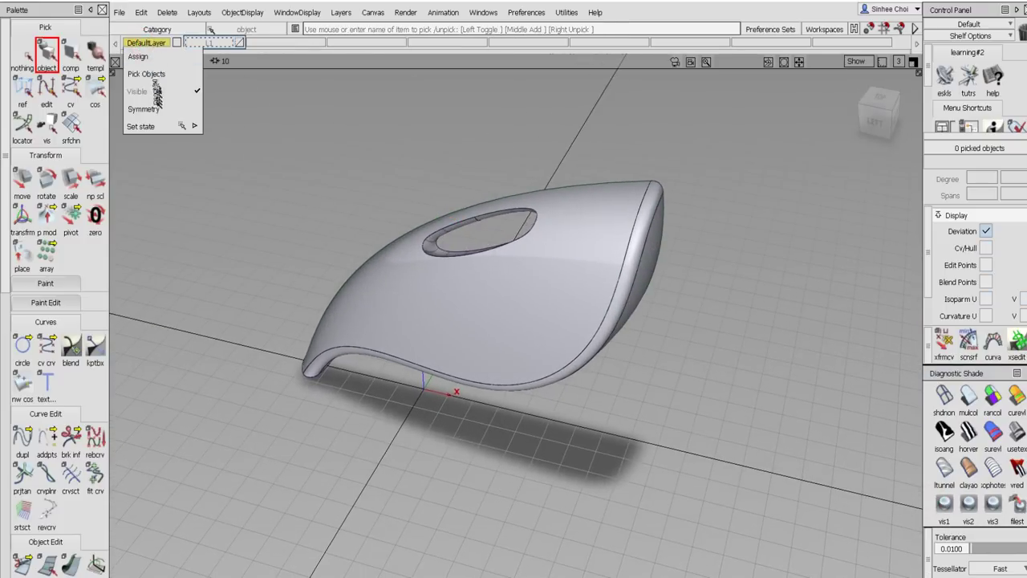
left_click(158, 110)
mouse_move(342, 195)
left_mouse_down("alt+shift")
mouse_move(354, 241)
mouse_move(252, 201)
mouse_move(176, 218)
mouse_move(173, 200)
mouse_move(241, 164)
mouse_move(543, 128)
mouse_move(634, 135)
mouse_move(403, 264)
mouse_move(594, 290)
mouse_move(394, 287)
mouse_move(261, 263)
left_mouse_up("alt+shift")
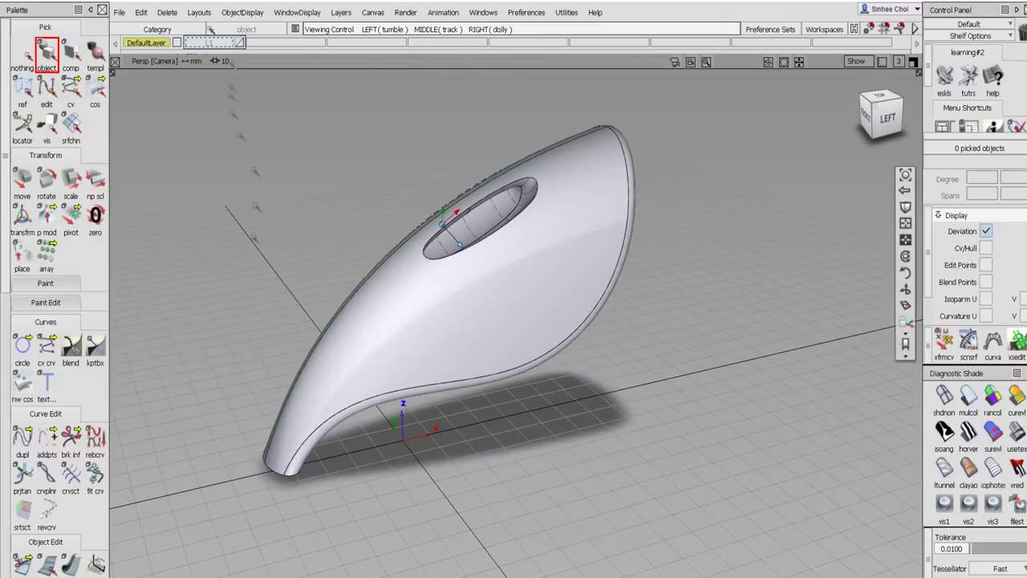
left_click(158, 45)
left_click(161, 107)
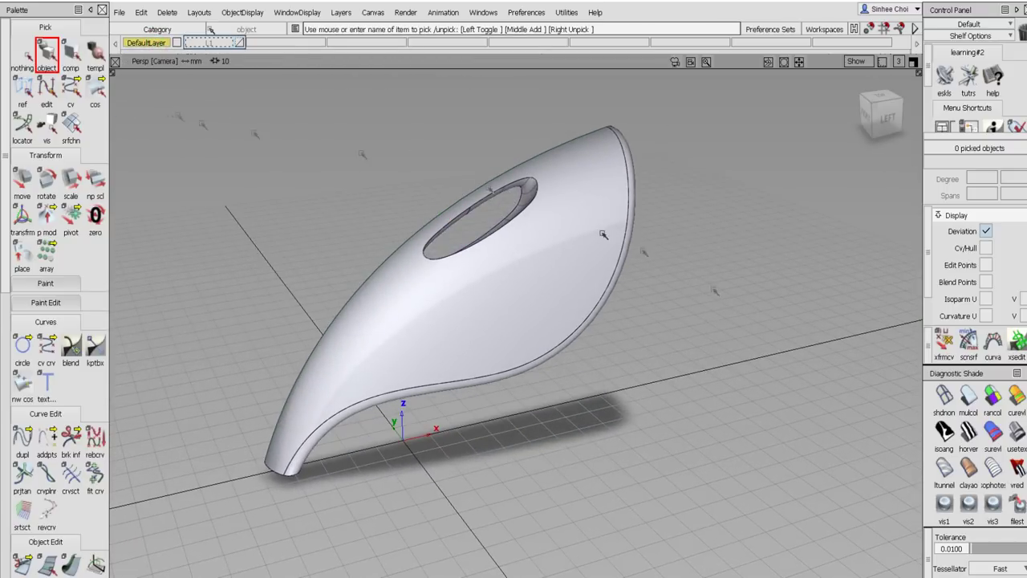
- Build a G1 tangent chord-type surface fillet between the hole's inner wall and the body surface, working in unshaded display
left_click(6, 458)
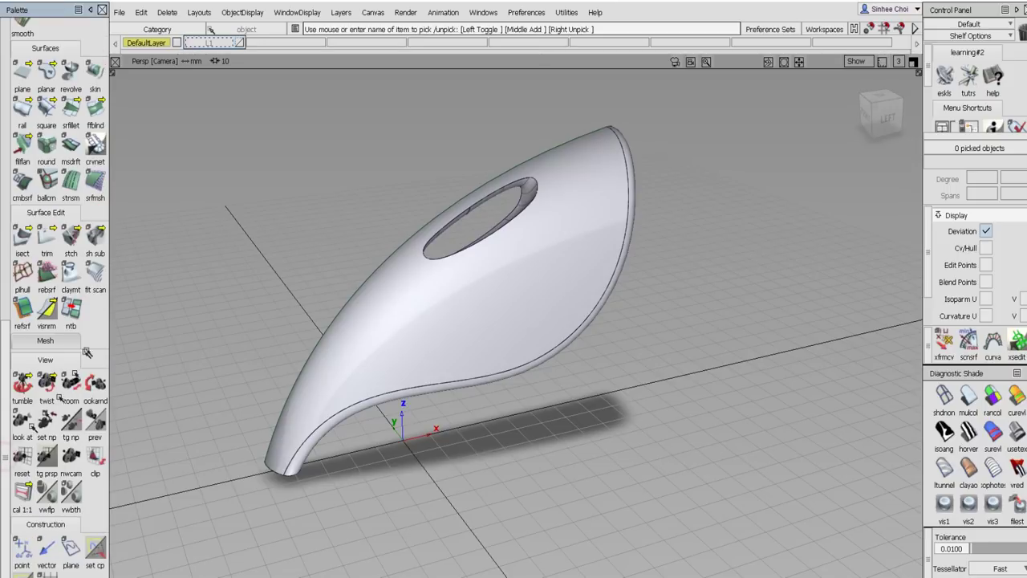
double_click(72, 119)
left_click_drag(328, 149, 381, 171, "alt+shift")
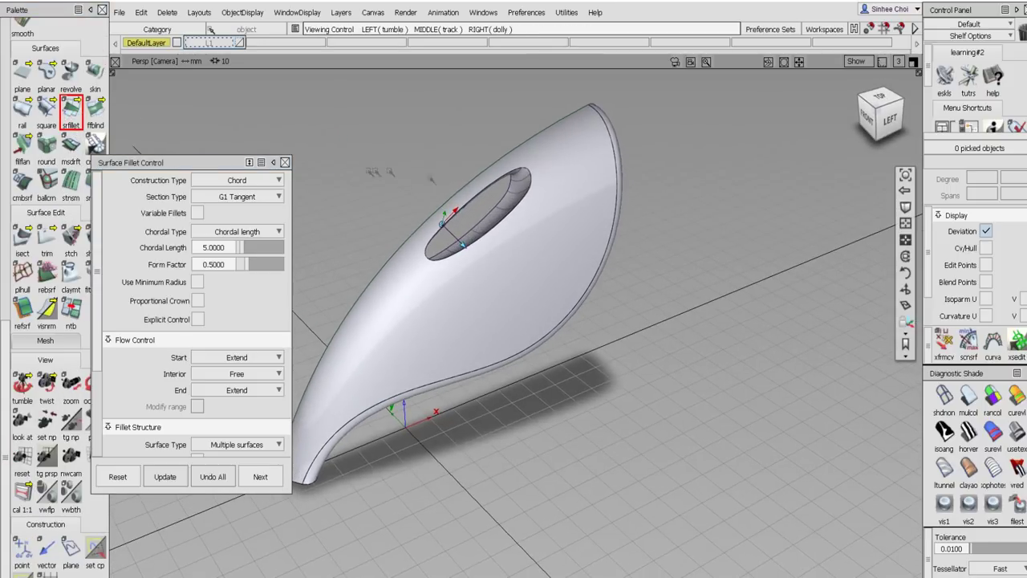
left_click_drag(521, 210, 543, 223, "alt+shift")
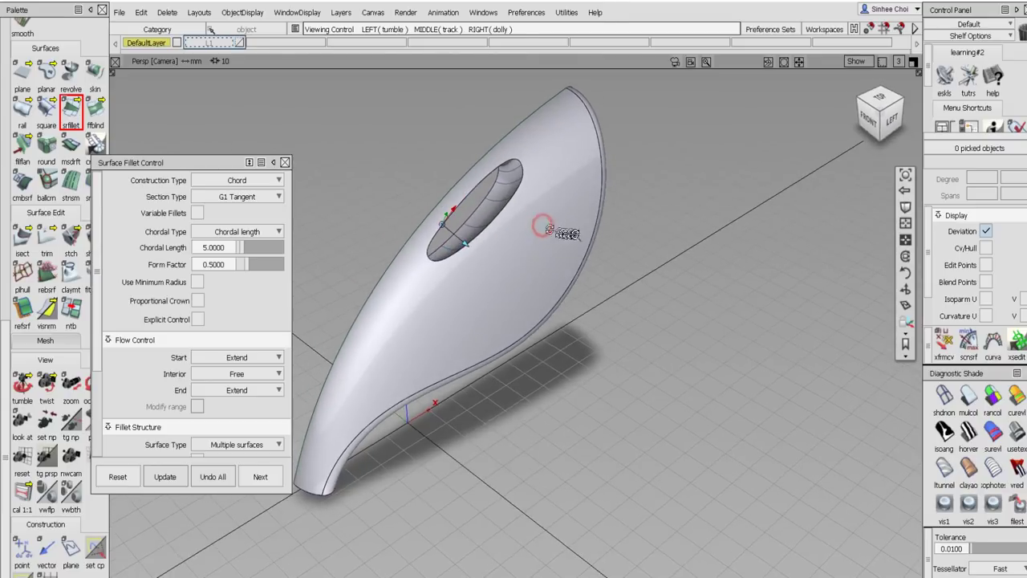
left_click(945, 395)
left_click(500, 202)
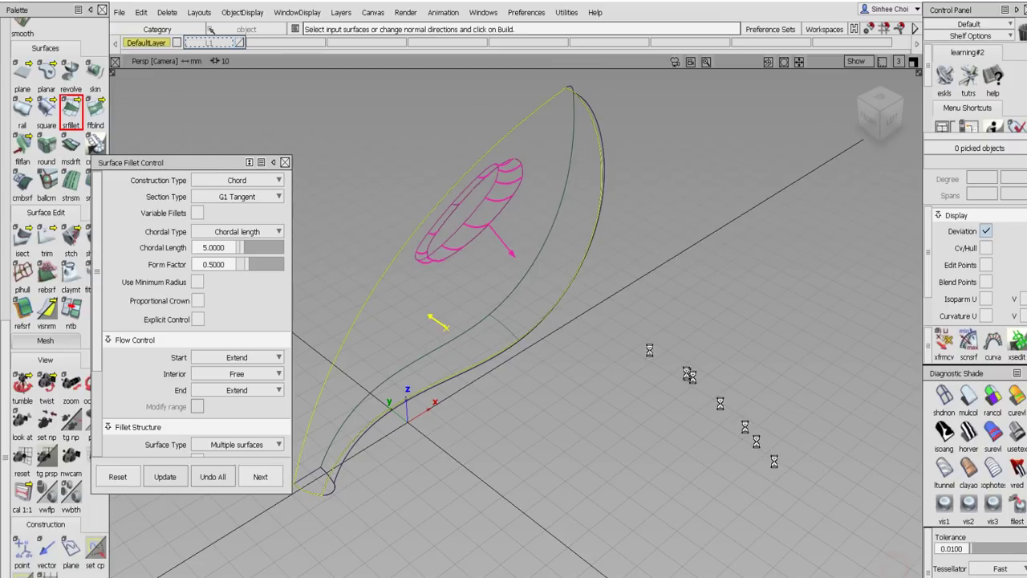
left_click(593, 204)
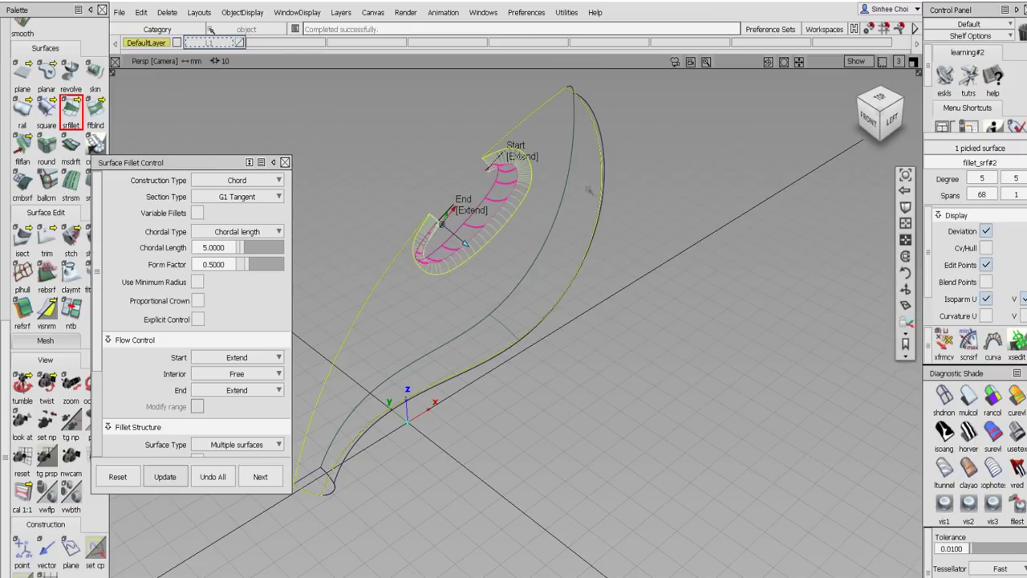
- Set the hole fillet's chordal length to 2 and finish the Surface Fillet command
left_click_drag(593, 204, 621, 229, "alt+shift")
middle_click_drag(631, 240, 647, 272, "alt+shift")
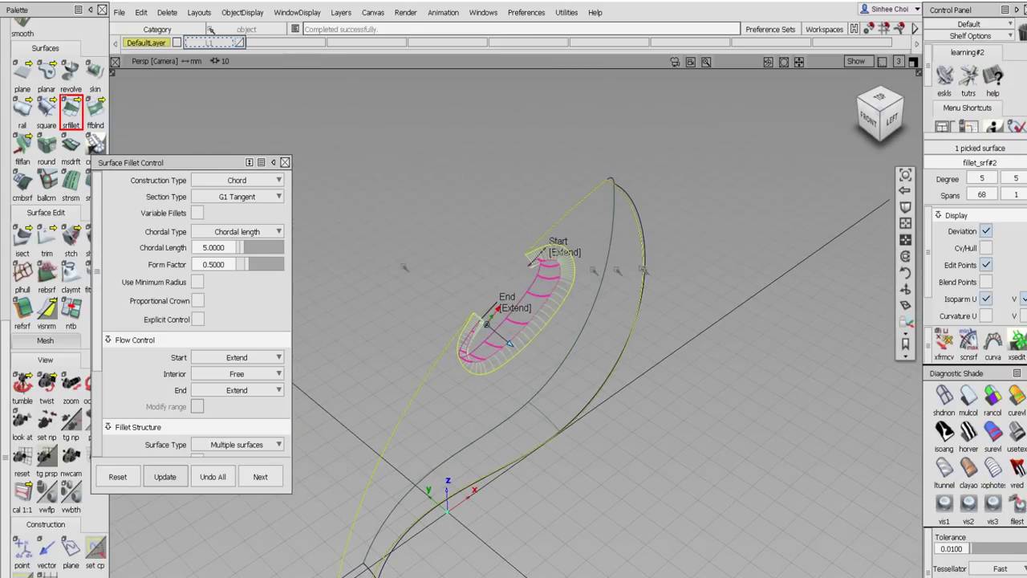
left_click(232, 249)
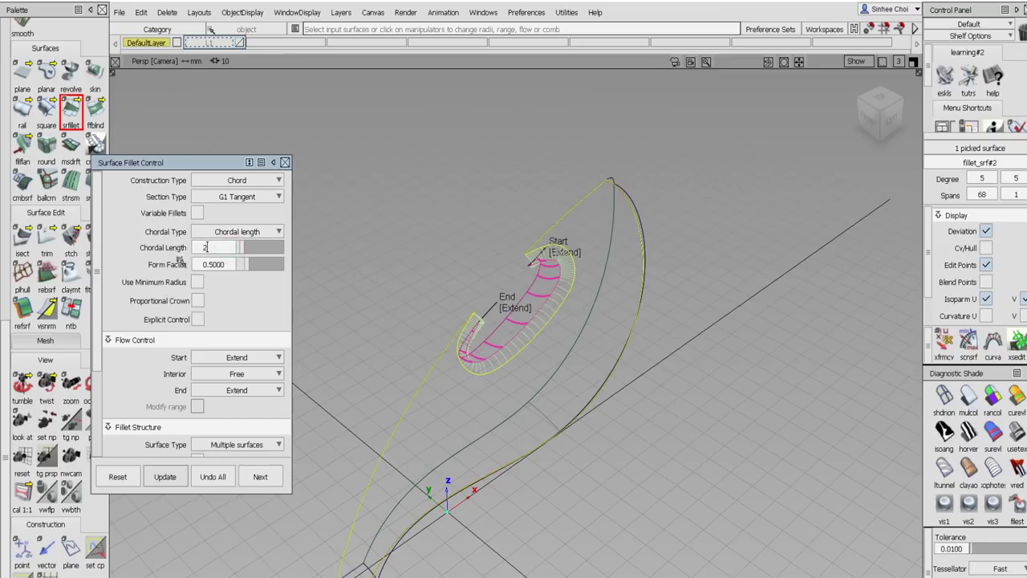
type("2")
key("Return")
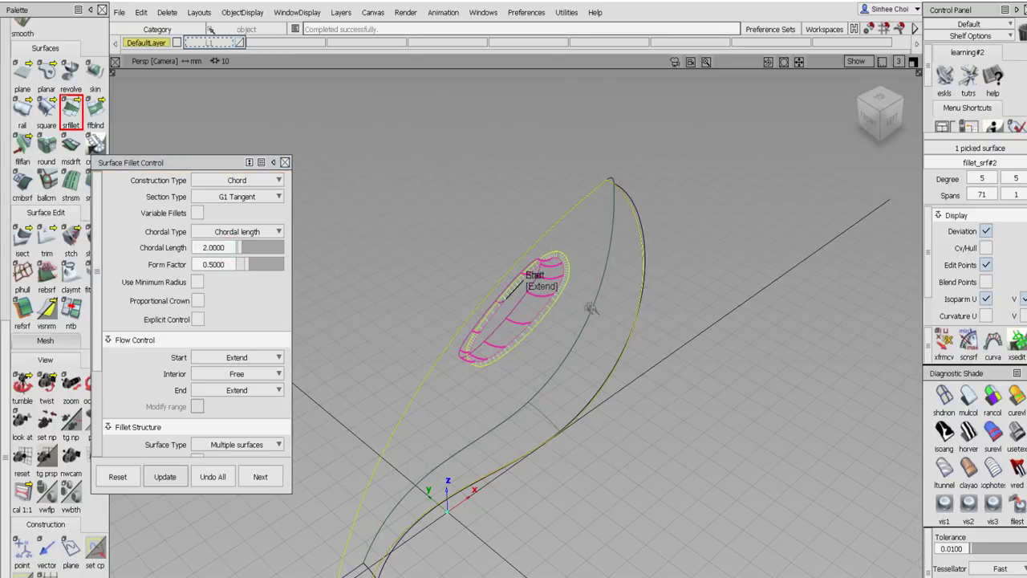
left_click(264, 477)
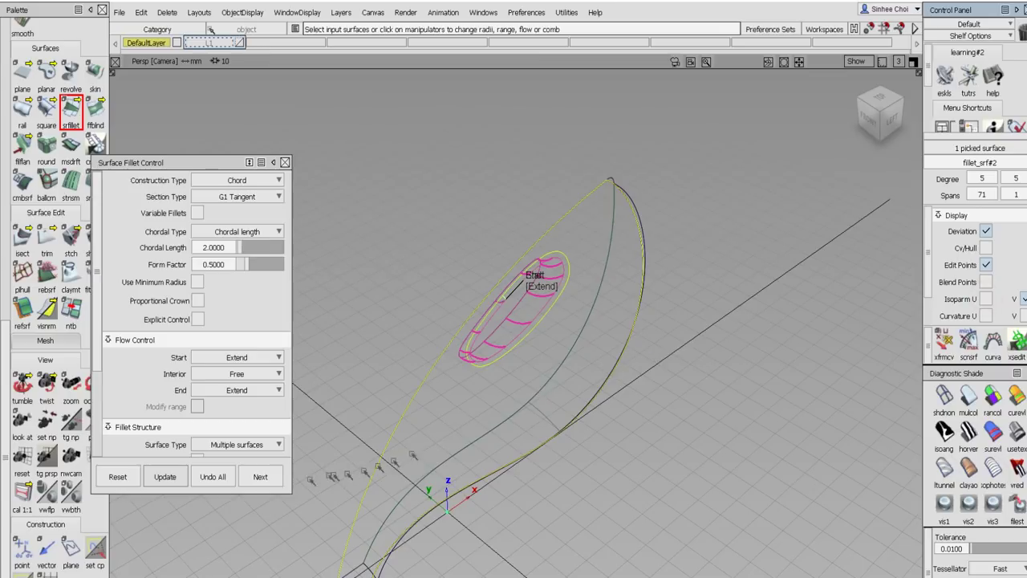
left_click(260, 477)
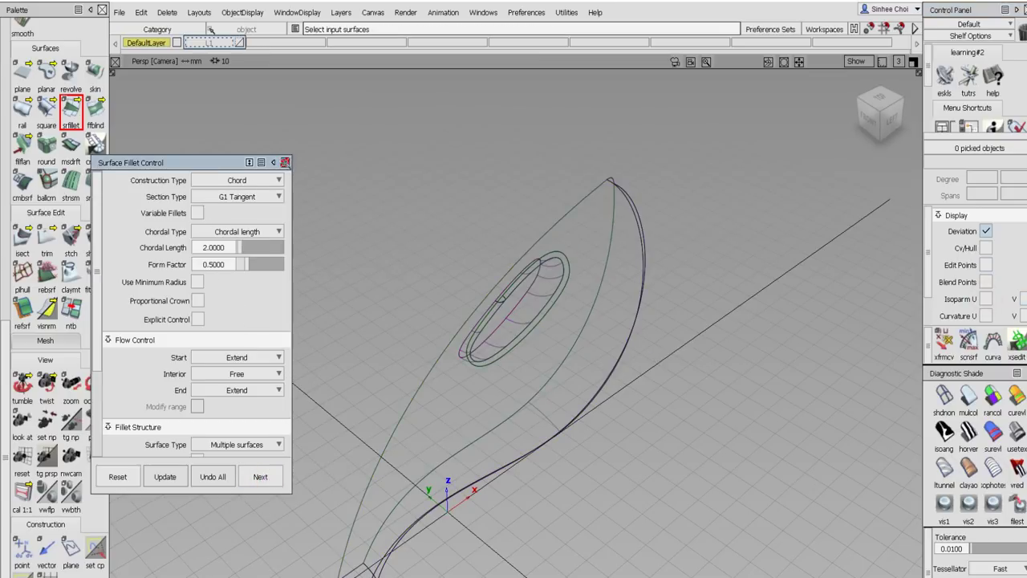
left_click(285, 162)
- Examine the filleted hole edge on the body in clay shading from different angles
mouse_move(387, 289)
left_mouse_down("alt+shift")
mouse_move(495, 210)
mouse_move(518, 220)
left_mouse_up("alt+shift")
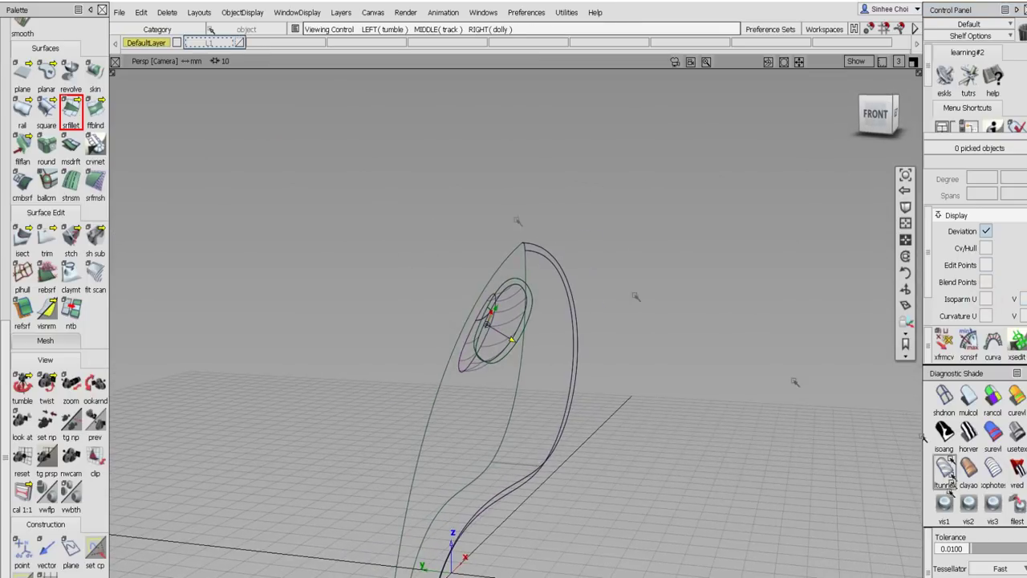
left_click(969, 467)
mouse_move(792, 387)
left_mouse_down("alt+shift")
mouse_move(607, 488)
mouse_move(344, 481)
mouse_move(490, 438)
mouse_move(513, 417)
mouse_move(522, 340)
left_mouse_up("alt+shift")
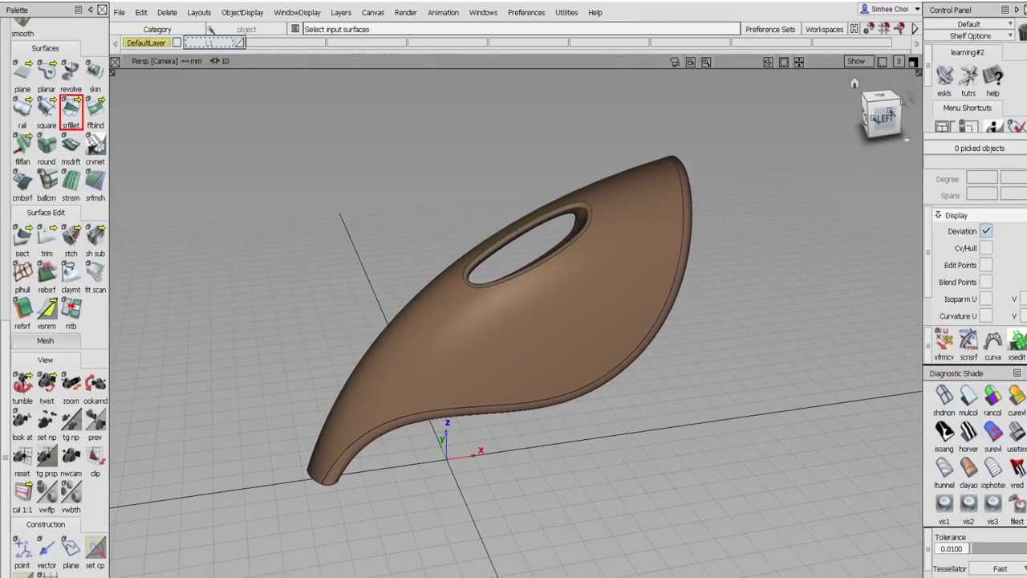
- Show the whole body in a maximised Left view and turn diagnostic shading off
left_click(913, 61)
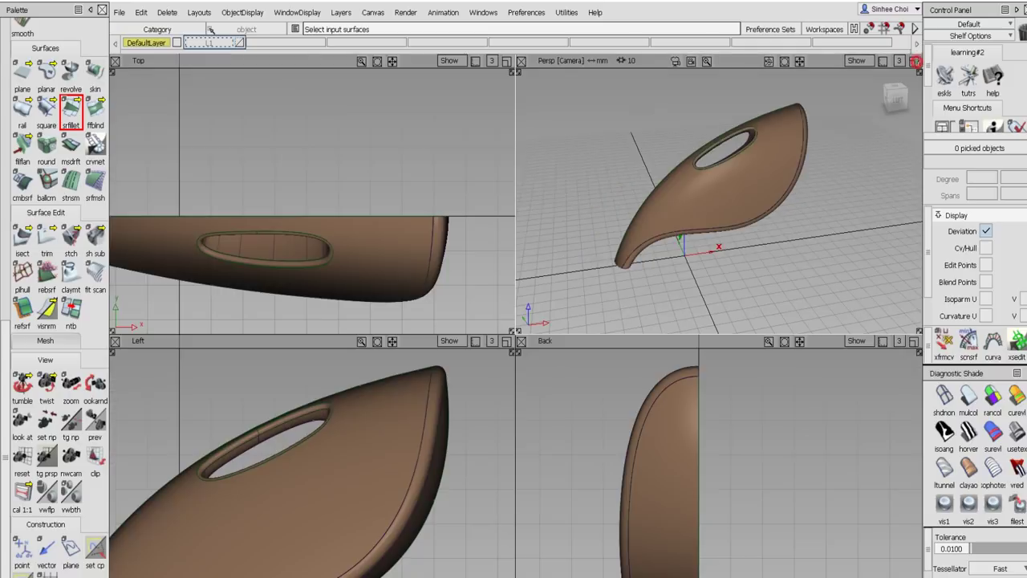
left_click(507, 341)
middle_click_drag(494, 356, 538, 287, "alt+shift")
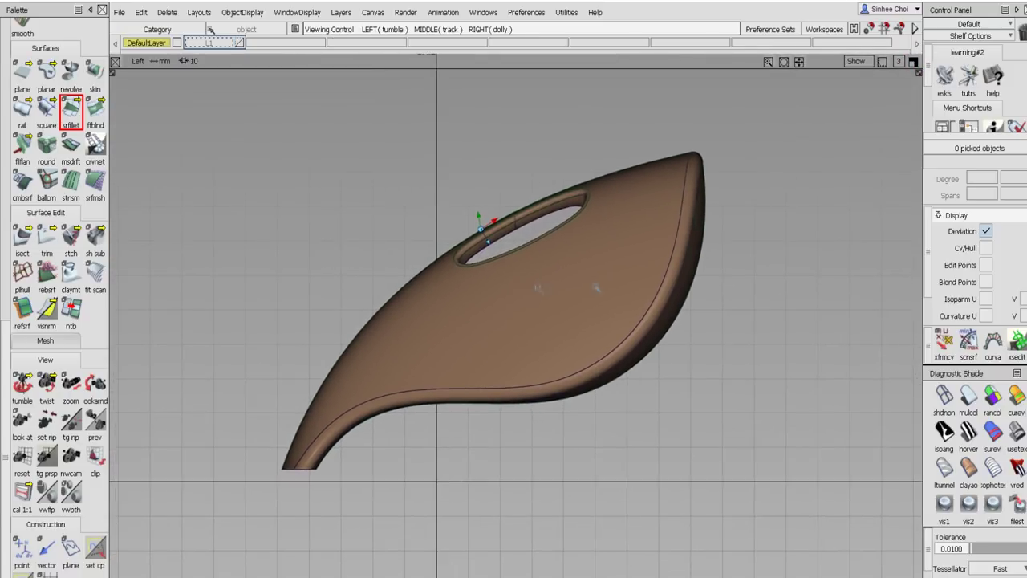
left_click(944, 393)
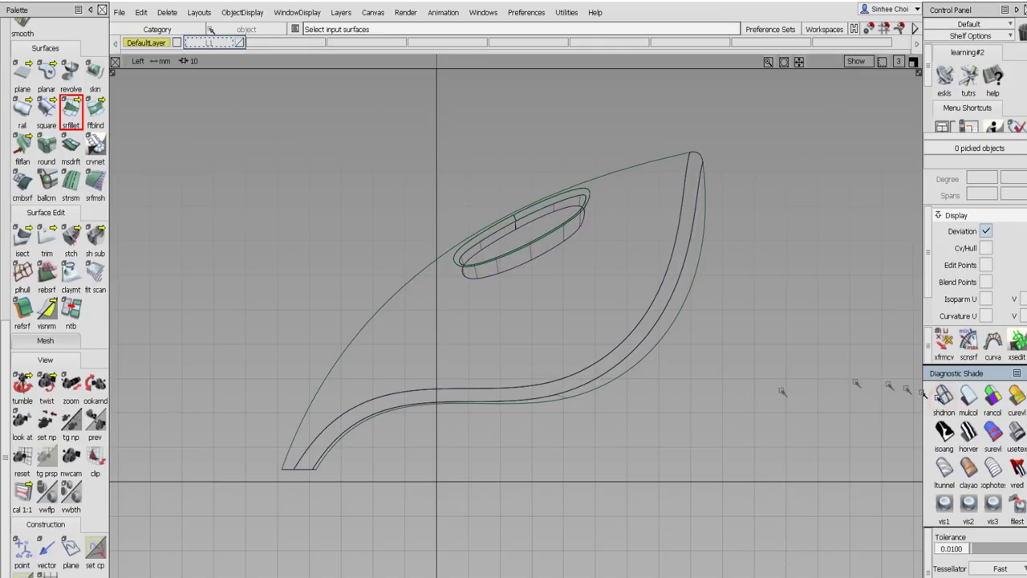
- Create two new layers, leaving the second one active
left_click(341, 14)
left_click(348, 31)
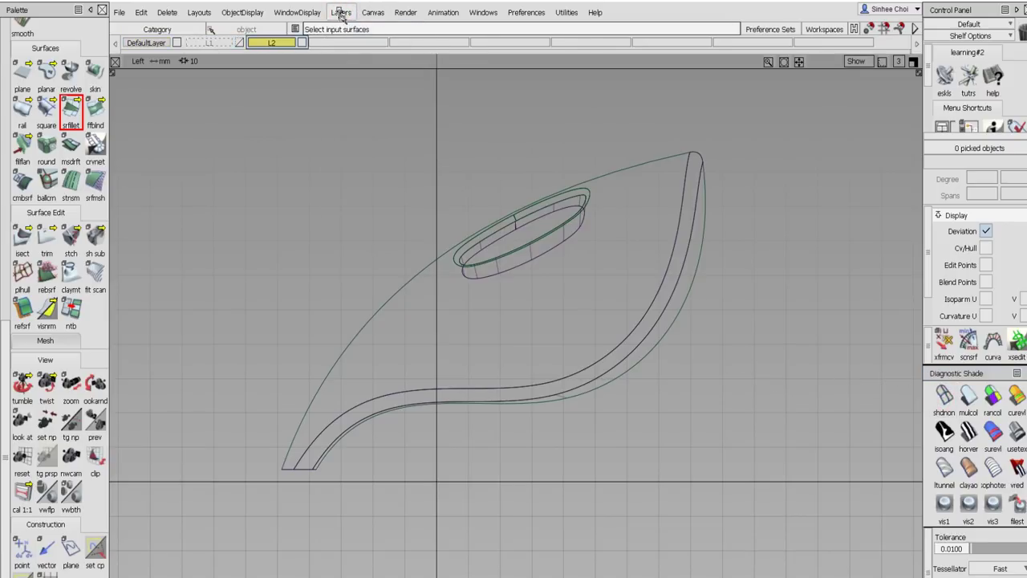
left_click(340, 13)
left_click(346, 32)
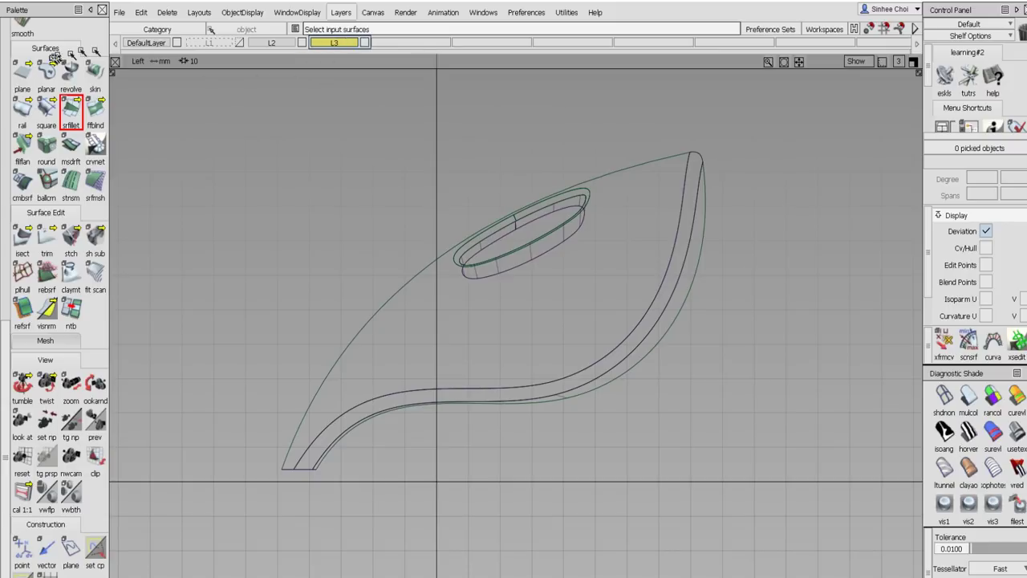
- Draw a straight edit-point curve diagonally across the body between its narrow end and the hole, extending past both body edges
left_click(6, 47)
left_click(23, 53)
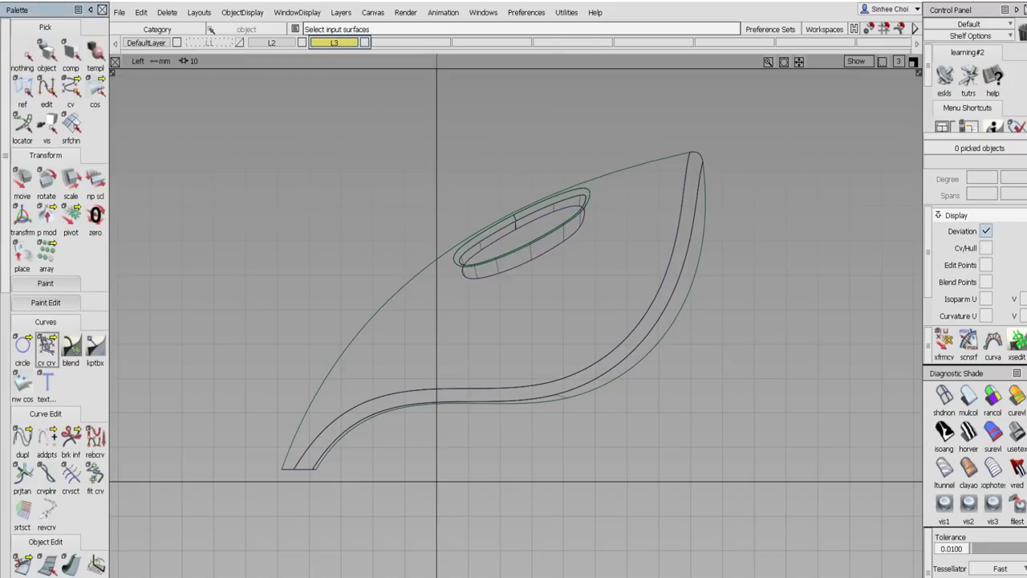
left_click_drag(48, 351, 95, 358)
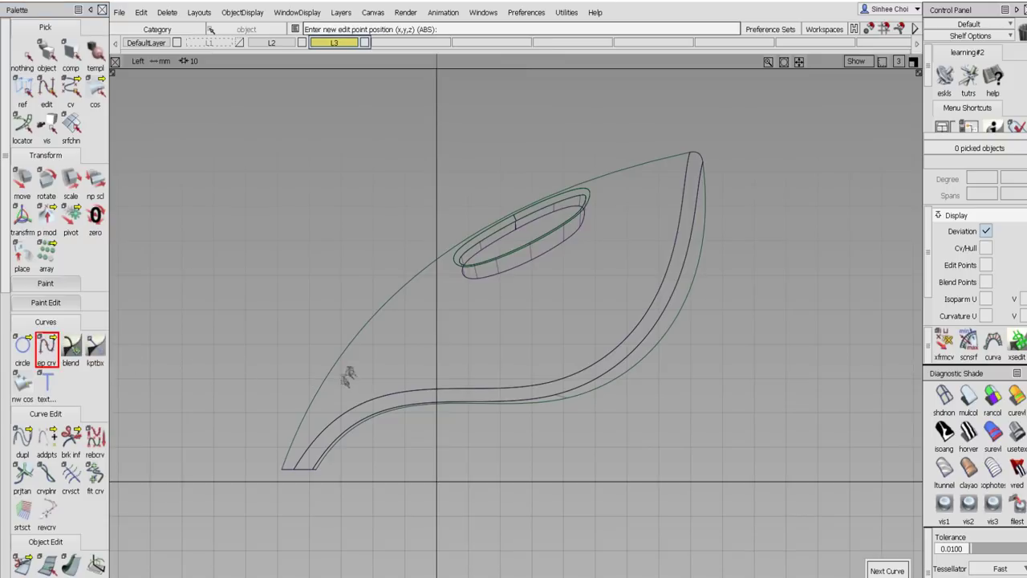
left_click(389, 282)
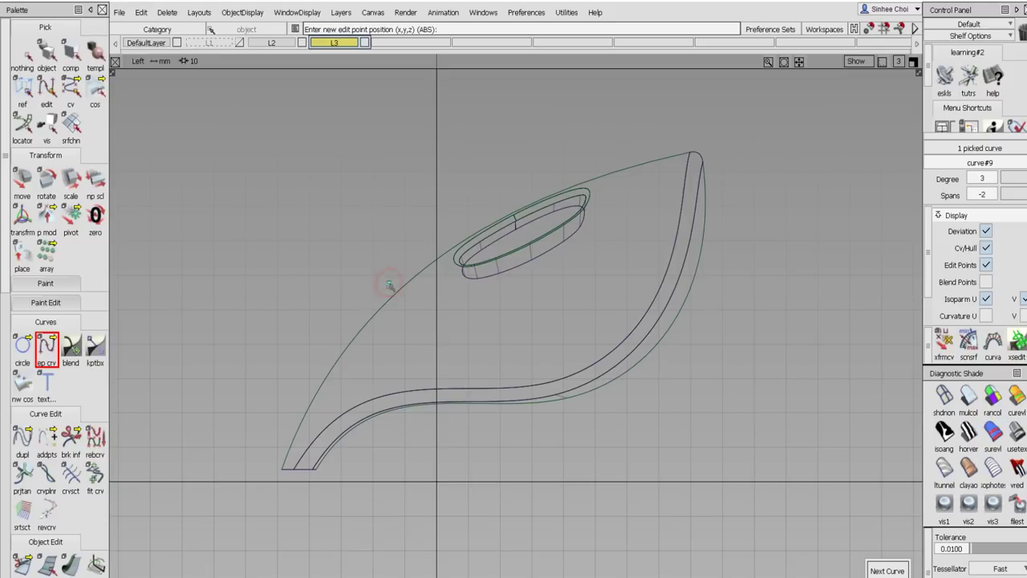
left_click(442, 436)
mouse_move(438, 431)
left_mouse_down()
mouse_move(443, 414)
mouse_move(453, 424)
left_mouse_up()
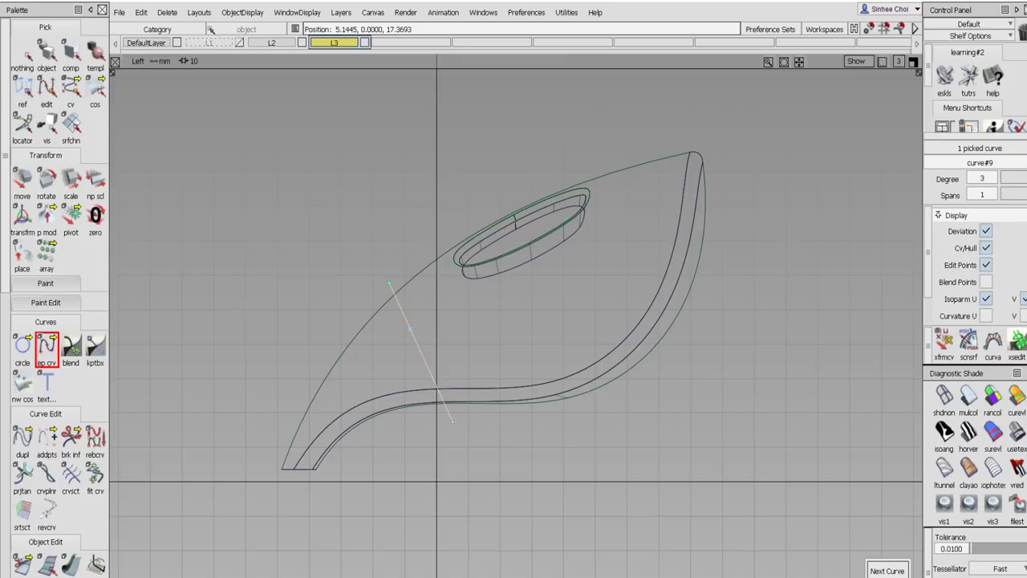
left_click_drag(451, 421, 438, 429)
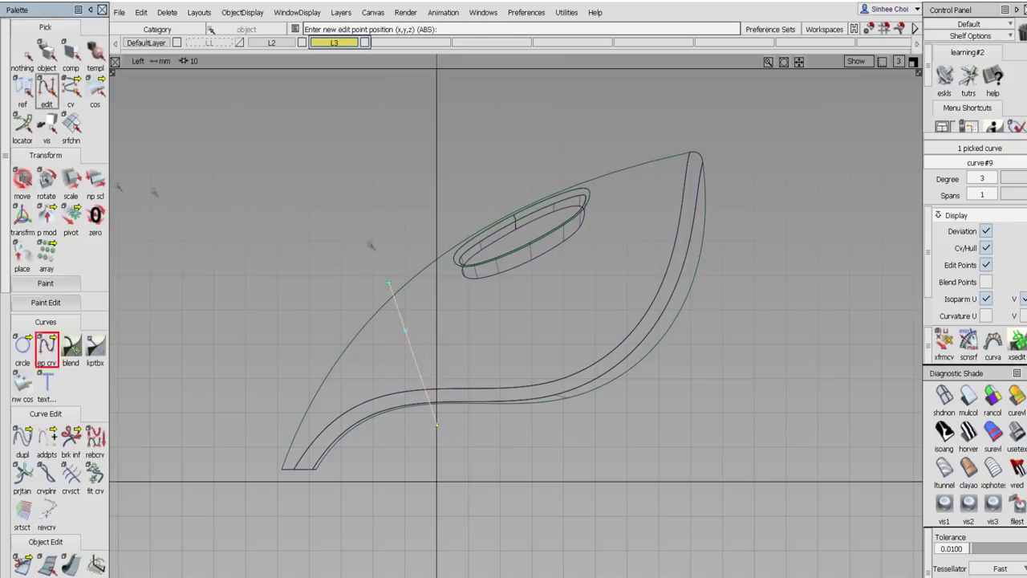
left_click(22, 180)
left_click(403, 270)
left_click(22, 57)
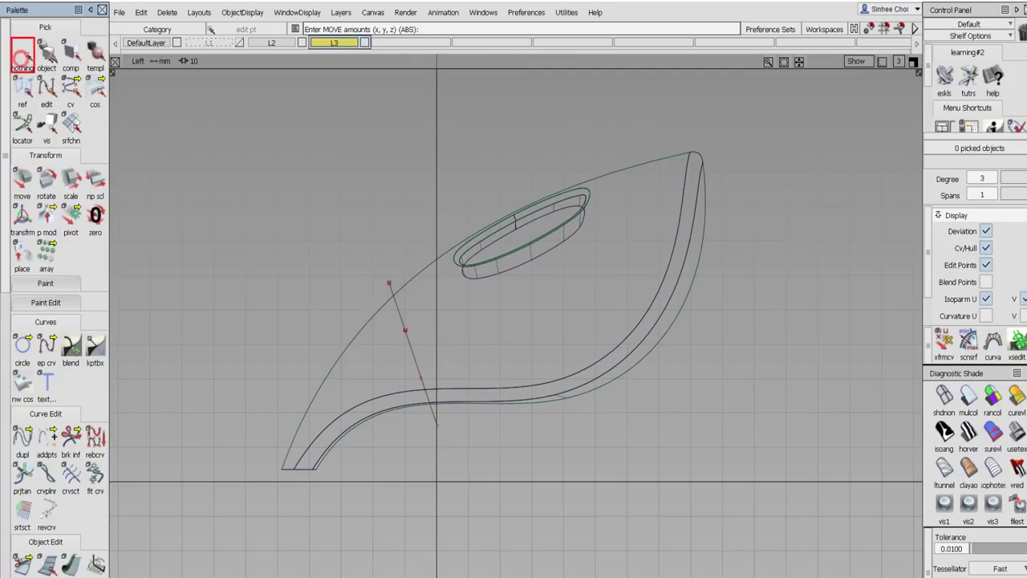
- Project the diagonal line along Y onto the body and its lower edge surfaces, creating curves on surfaces
left_click(46, 55)
left_click_drag(312, 337, 393, 470)
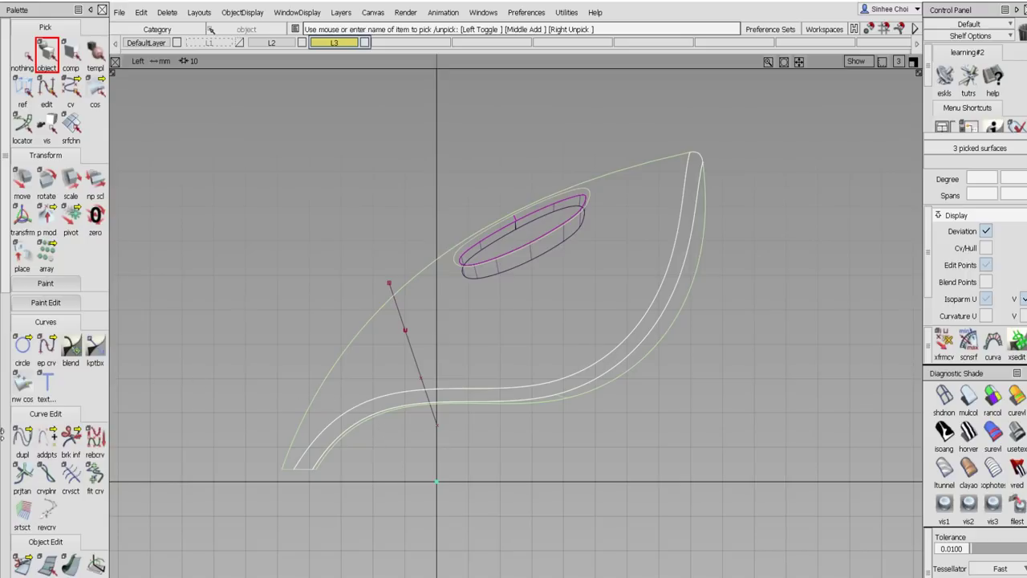
scroll(4, 369, "down", 5)
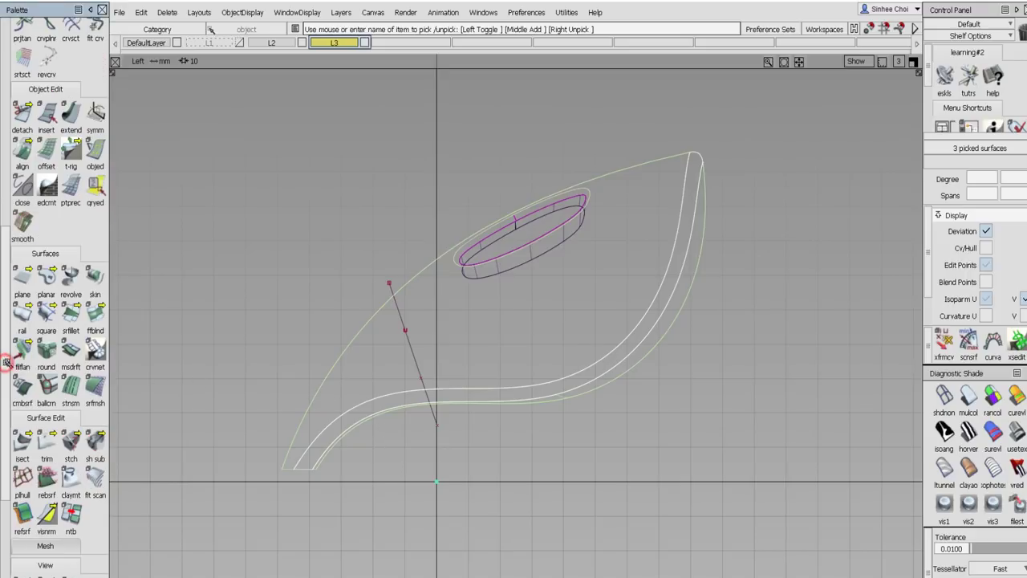
double_click(22, 441)
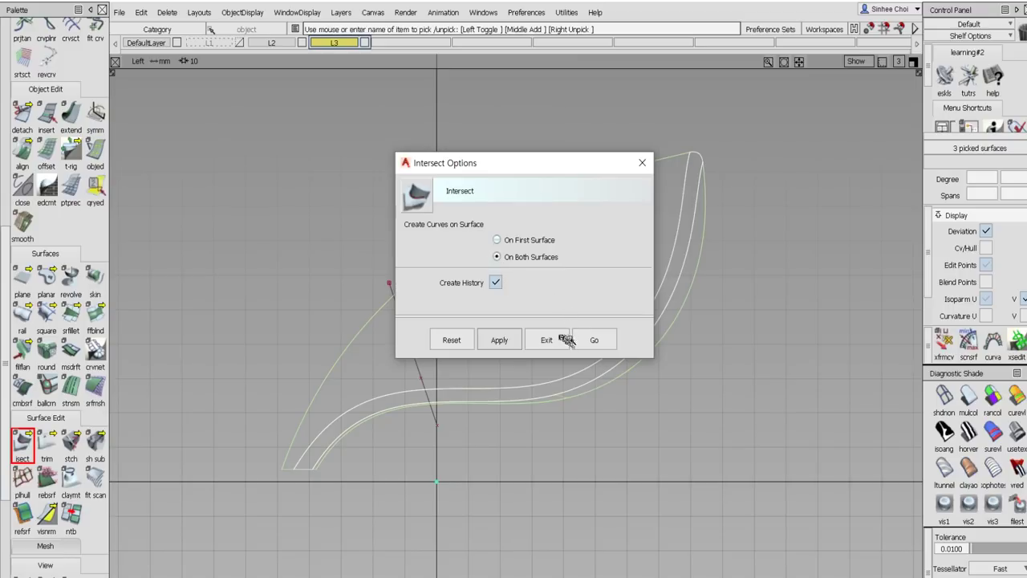
left_click(560, 339)
left_click_drag(27, 447, 50, 446)
double_click(24, 447)
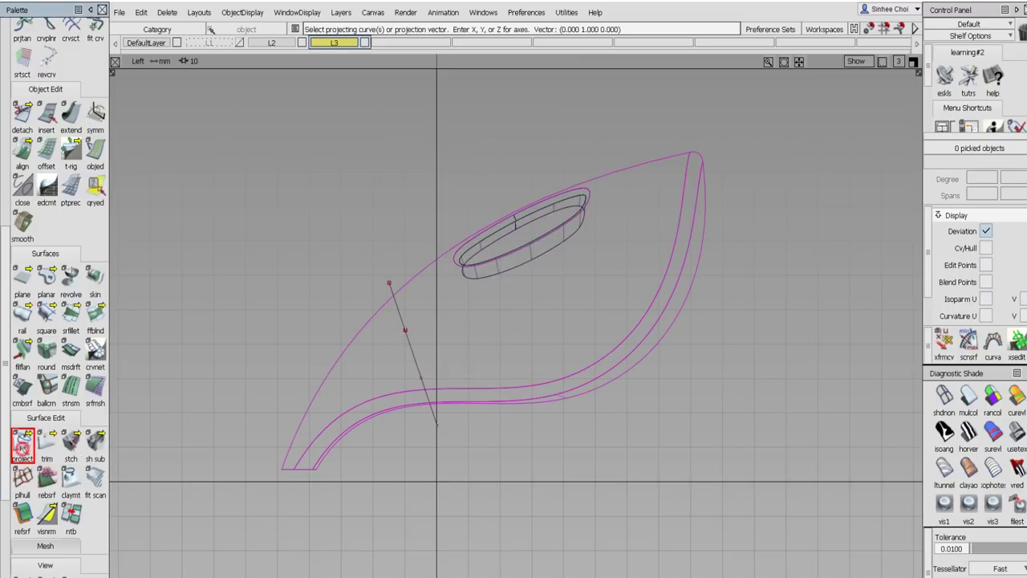
left_click(207, 250)
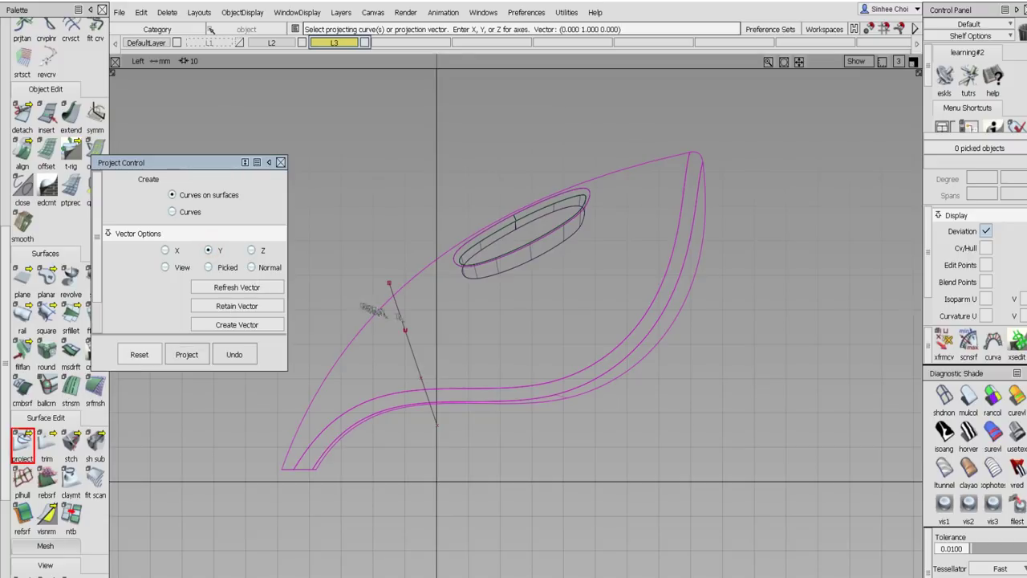
left_click(397, 308)
left_click(891, 565)
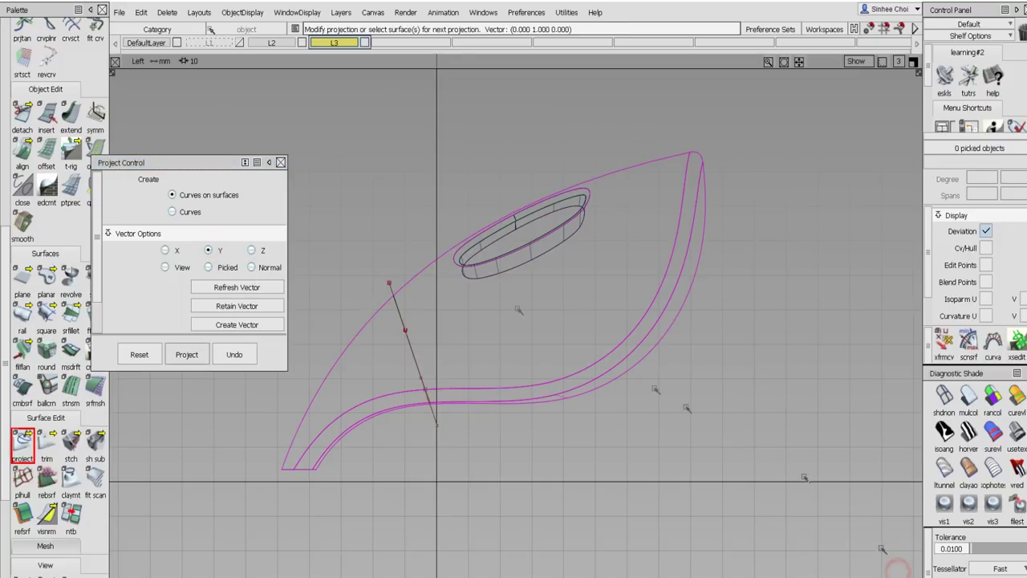
left_click(280, 162)
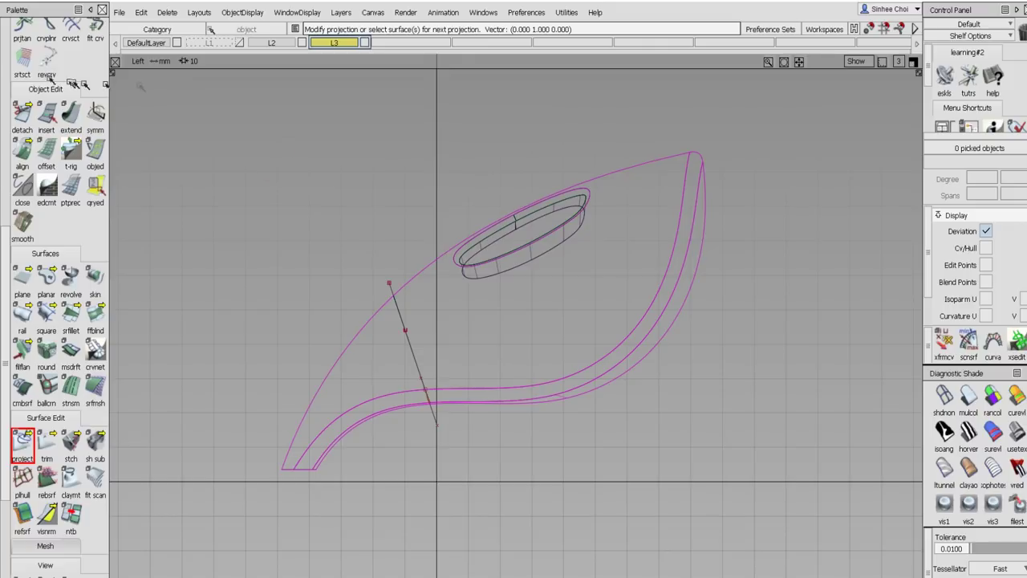
- Move the diagonal line's edit points to adjust its slope, keeping its ends just outside both edges of the body
scroll(32, 68, "up", 5)
left_click(46, 86)
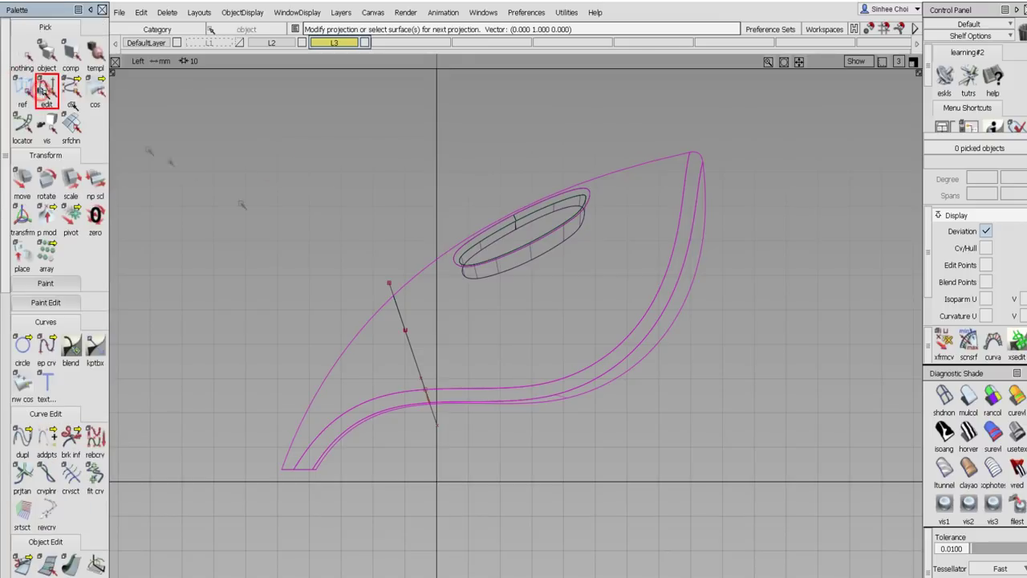
left_click_drag(339, 254, 390, 289)
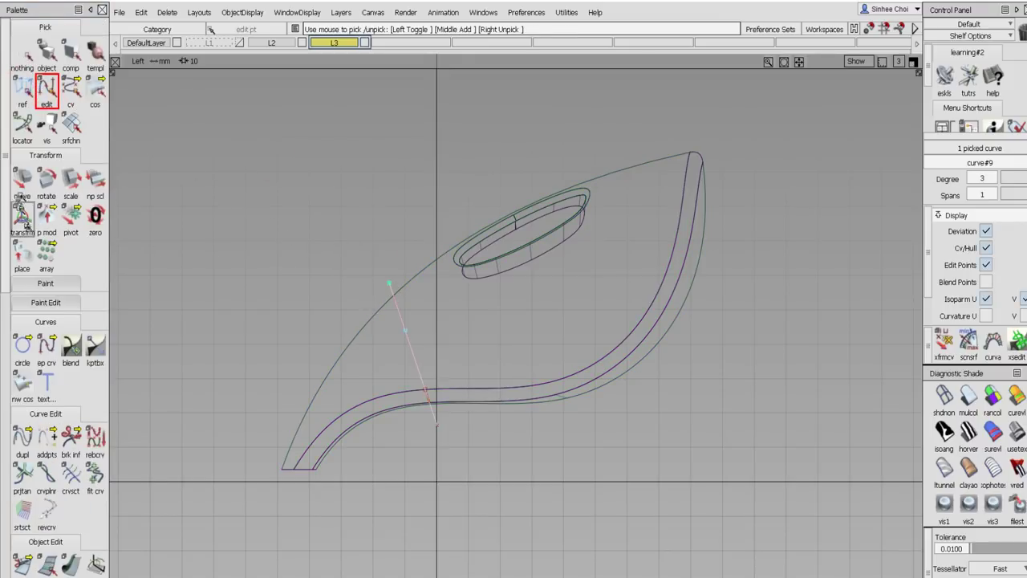
left_click(22, 178)
left_click_drag(229, 201, 222, 224)
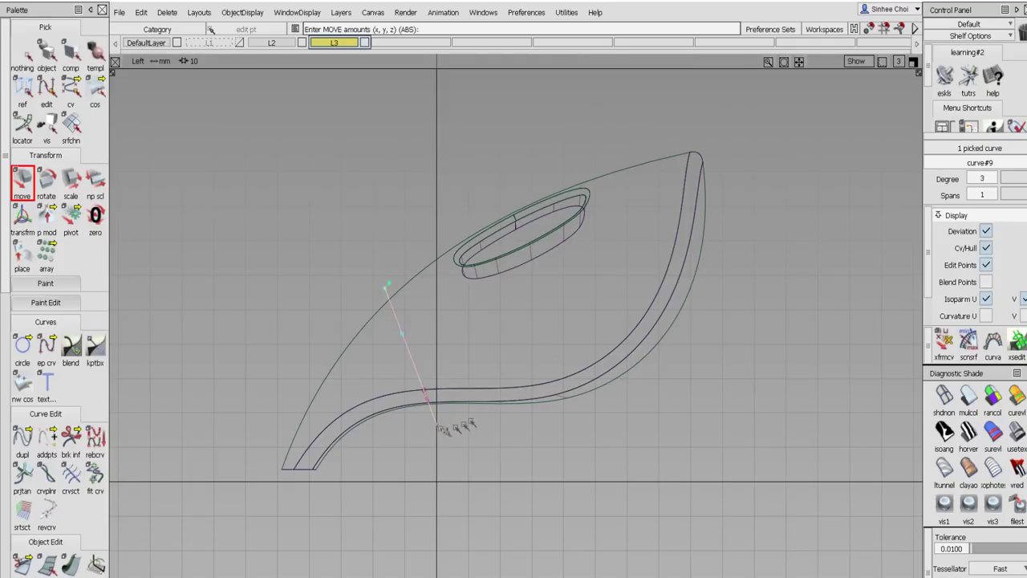
mouse_move(434, 426)
left_mouse_down()
mouse_move(431, 474)
mouse_move(440, 422)
left_mouse_up()
mouse_move(488, 458)
left_mouse_down()
mouse_move(482, 476)
mouse_move(490, 448)
left_mouse_up()
left_click_drag(384, 288, 407, 250)
- Pick the diagonal construction line and hide it, leaving its projected curves on the body surfaces
left_click(47, 54)
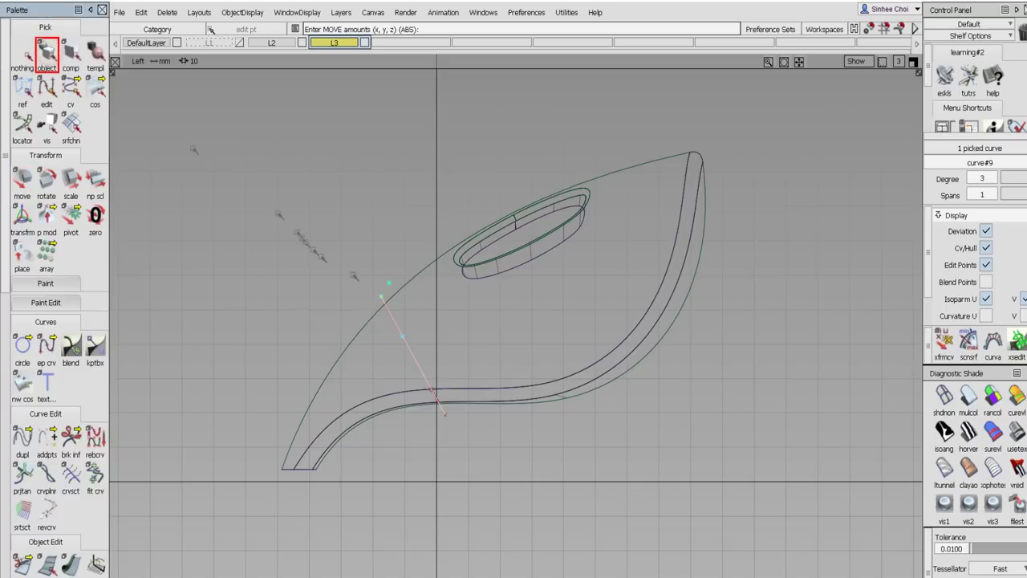
left_click_drag(371, 281, 384, 298)
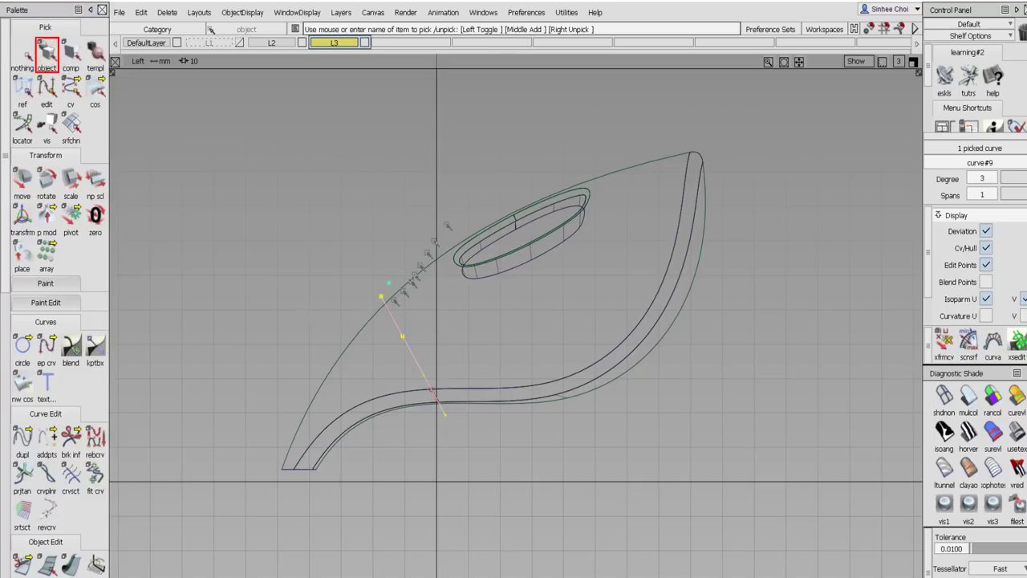
left_click(454, 333)
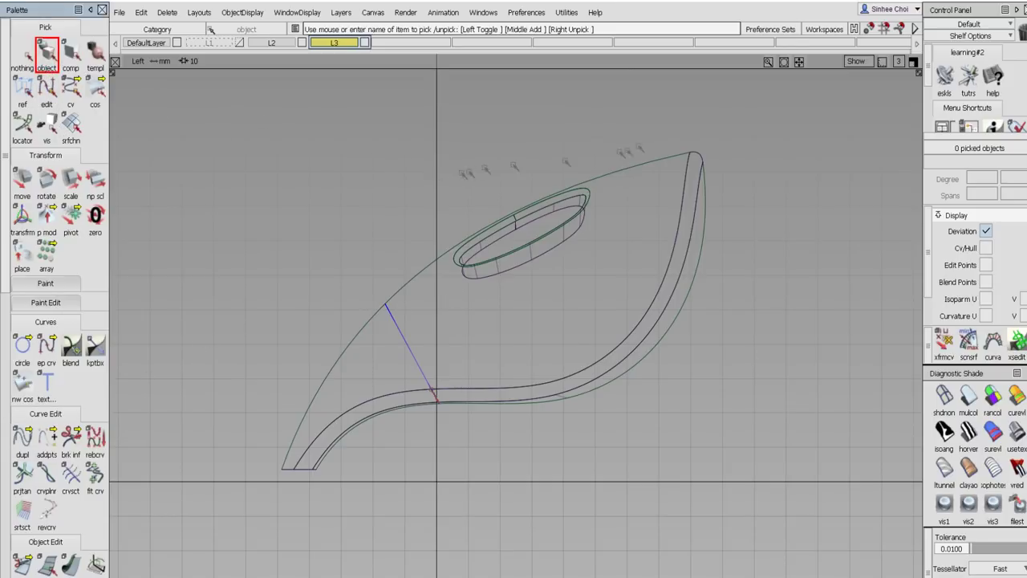
- Duplicate the four body and edge surfaces in place and assign the picked set to layer L2
left_click_drag(497, 133, 495, 80)
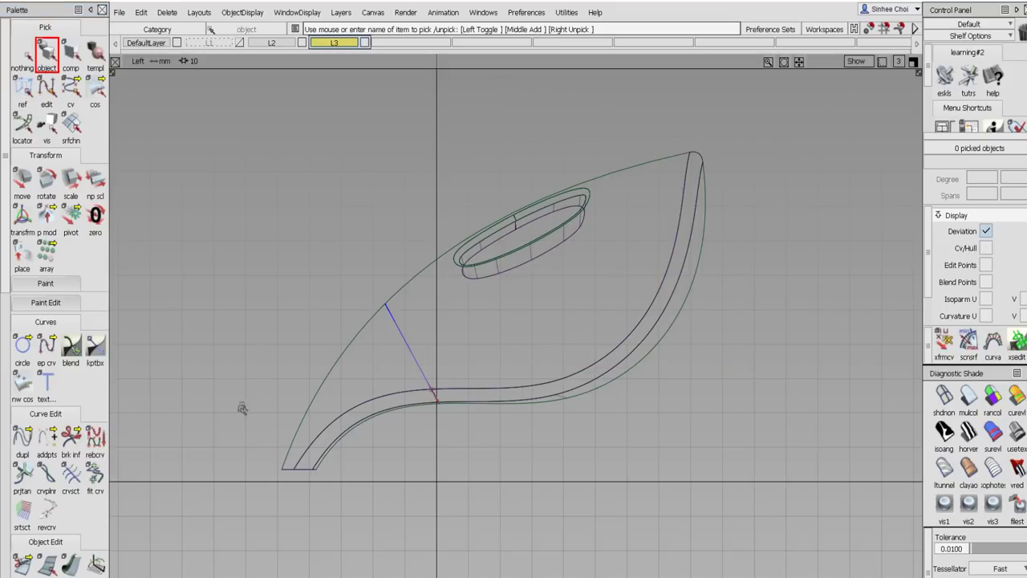
left_click_drag(249, 417, 362, 518)
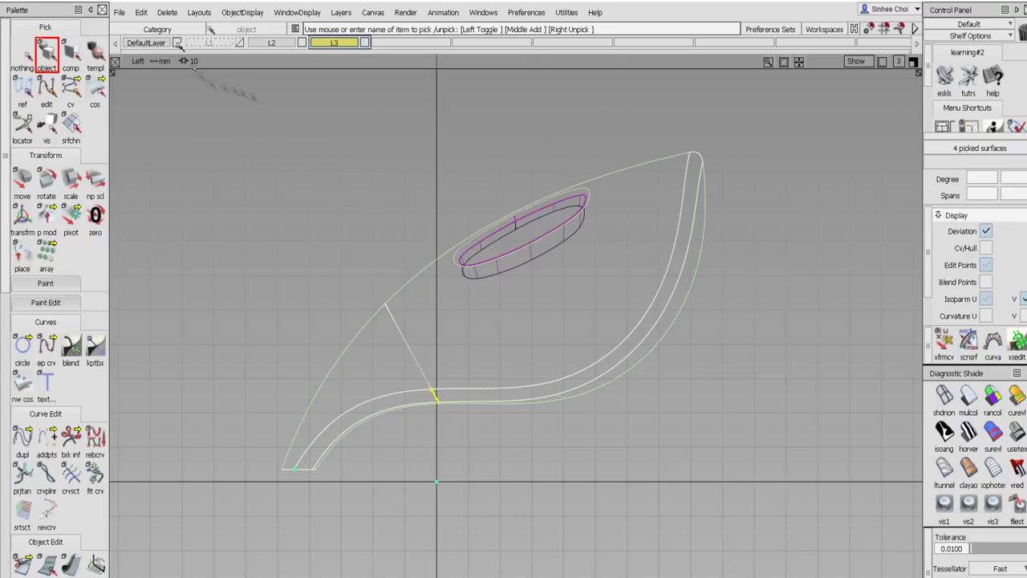
left_click(141, 13)
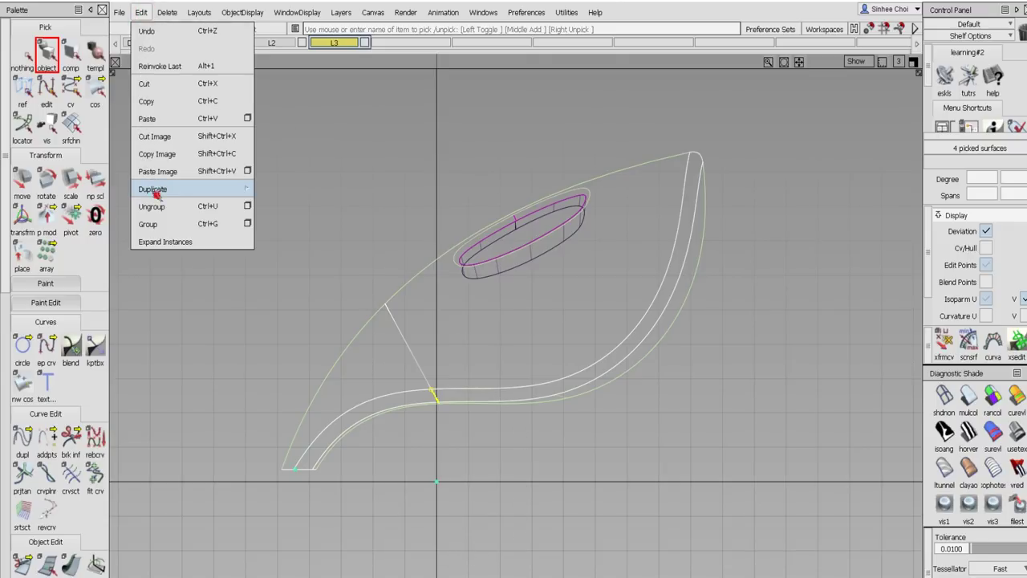
mouse_move(240, 189)
left_click(285, 189)
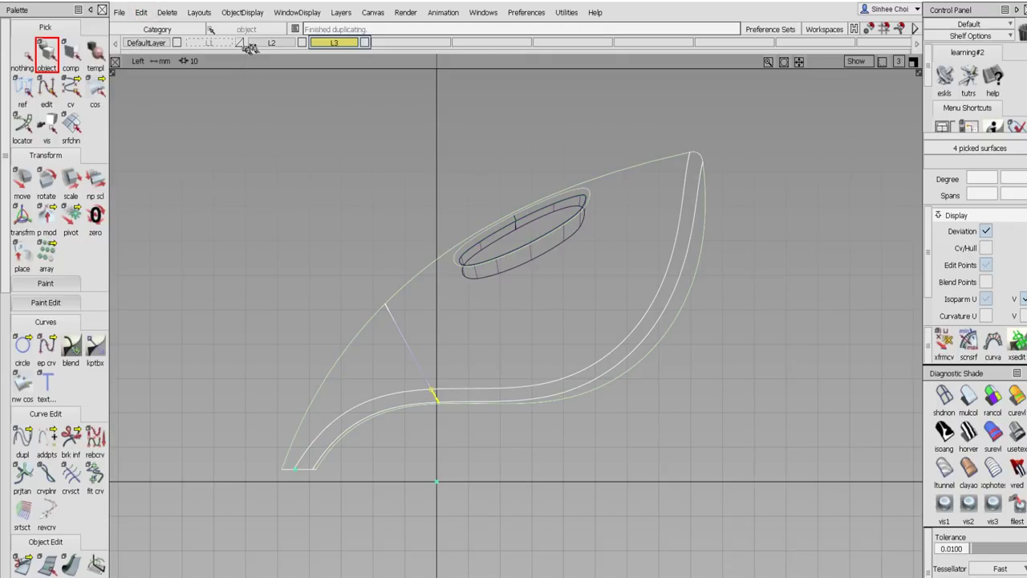
right_click(249, 45)
left_click(265, 62)
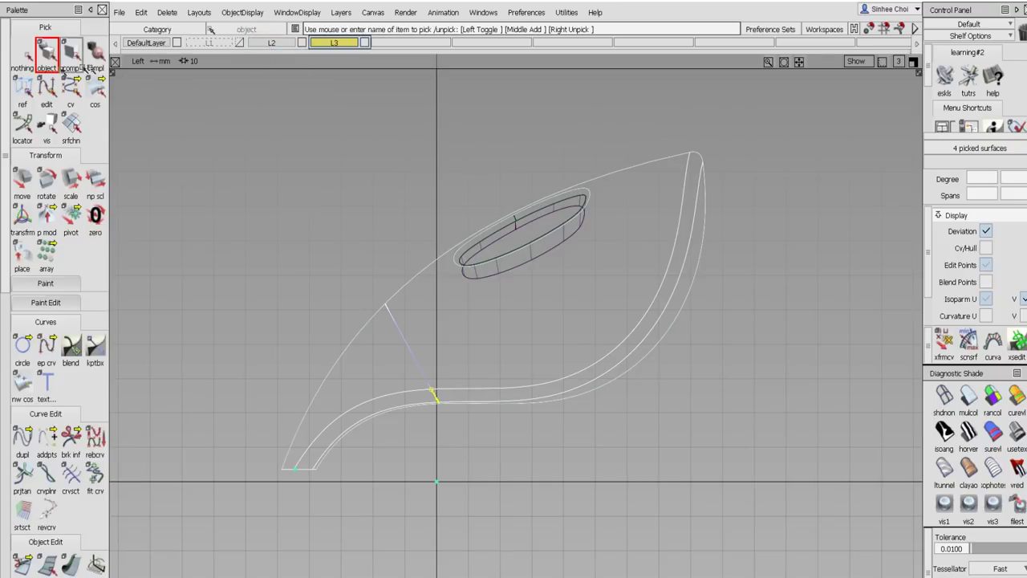
left_click(23, 53)
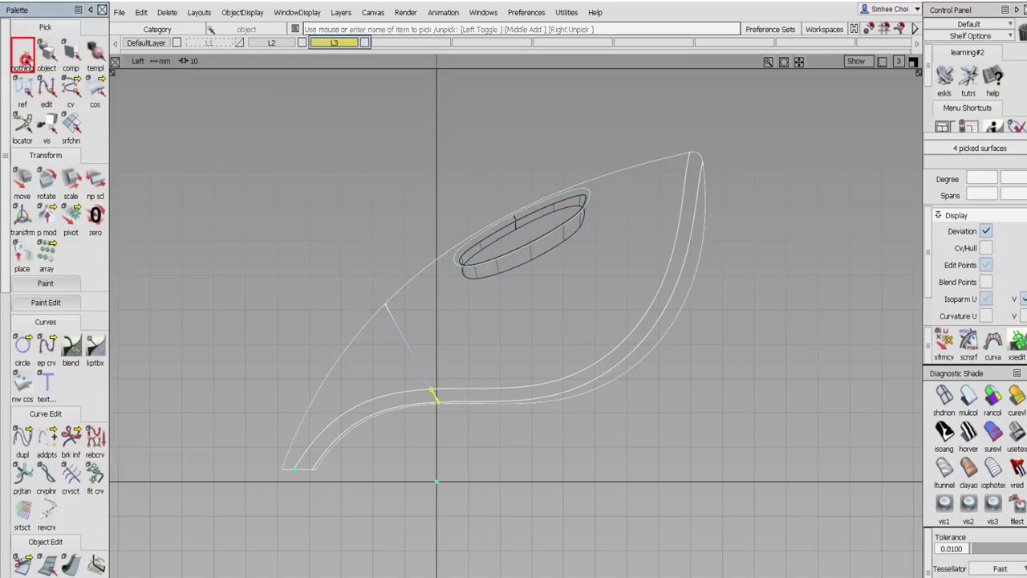
- Pick the body, edge and hole surfaces and assign them to layer L3, then clear the selection
left_click_drag(482, 121, 703, 297)
left_click(333, 43)
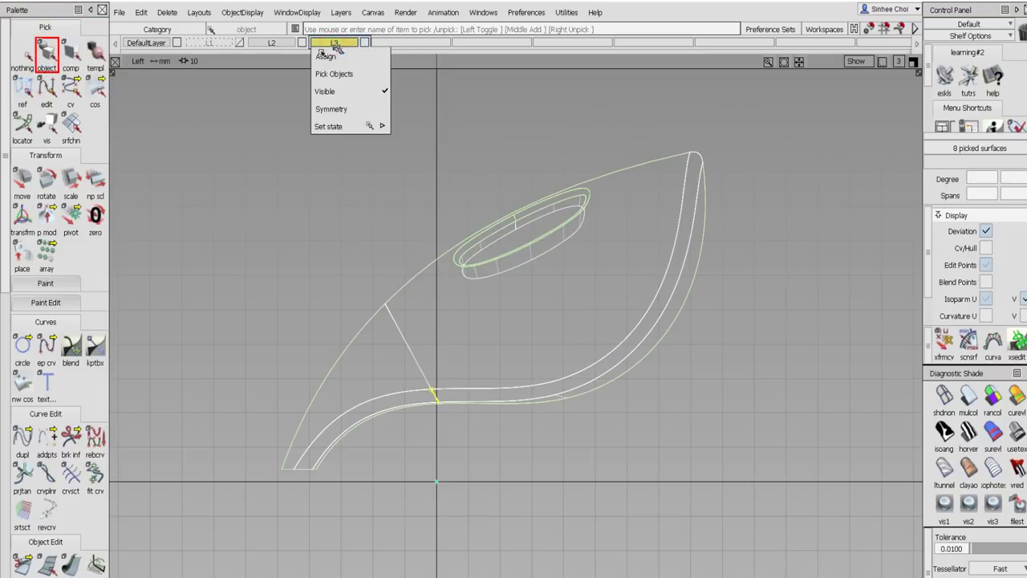
left_click(327, 55)
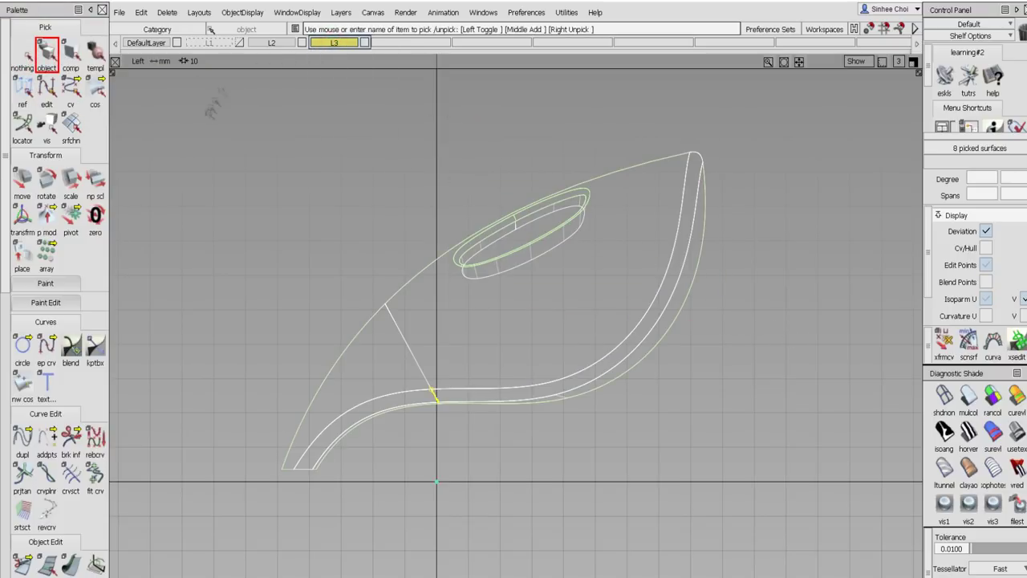
left_click(24, 54)
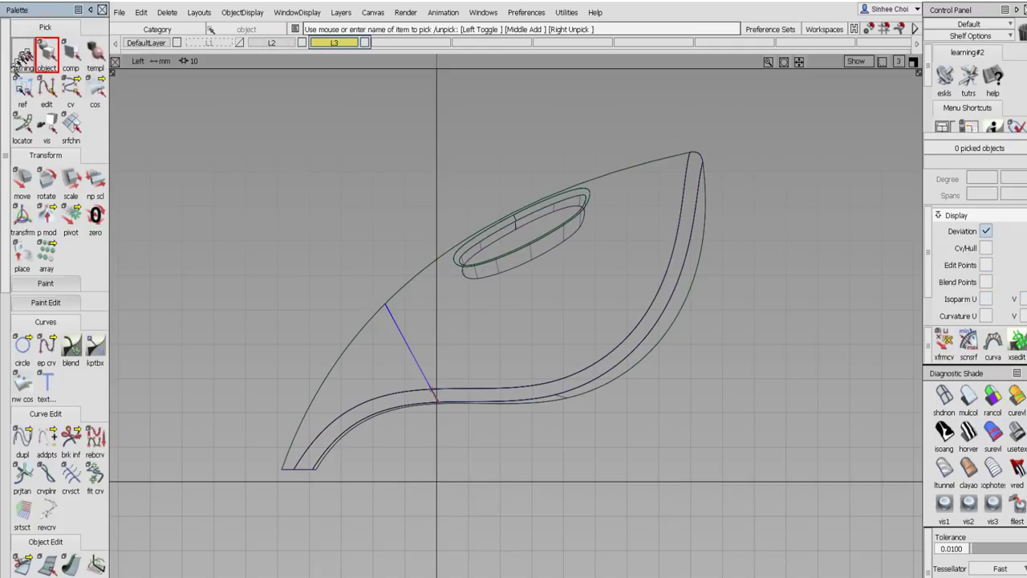
- Hide layer L2 and assign the five body, edge and hole surfaces still visible to layer L3
left_click(357, 346)
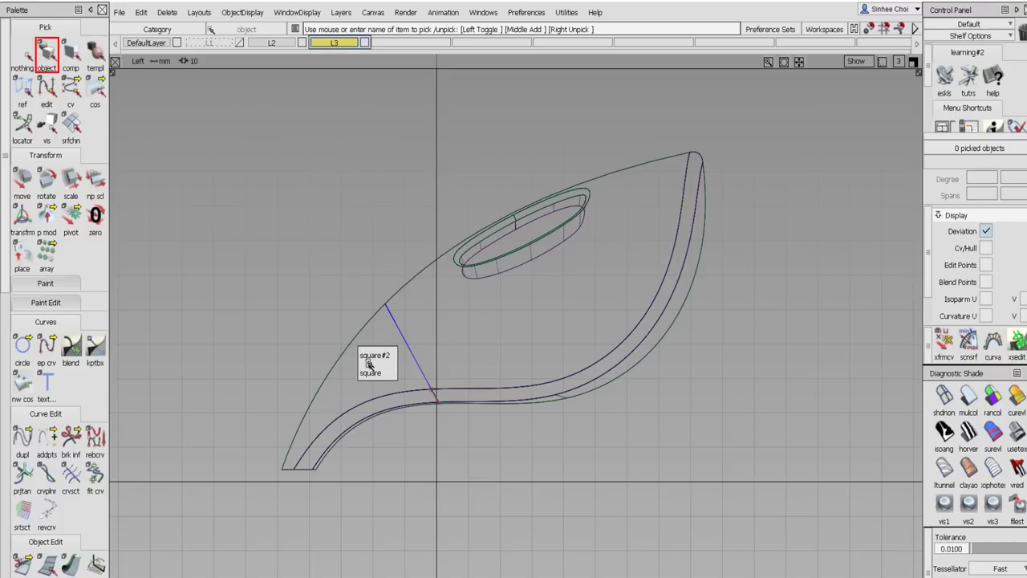
left_click(280, 233)
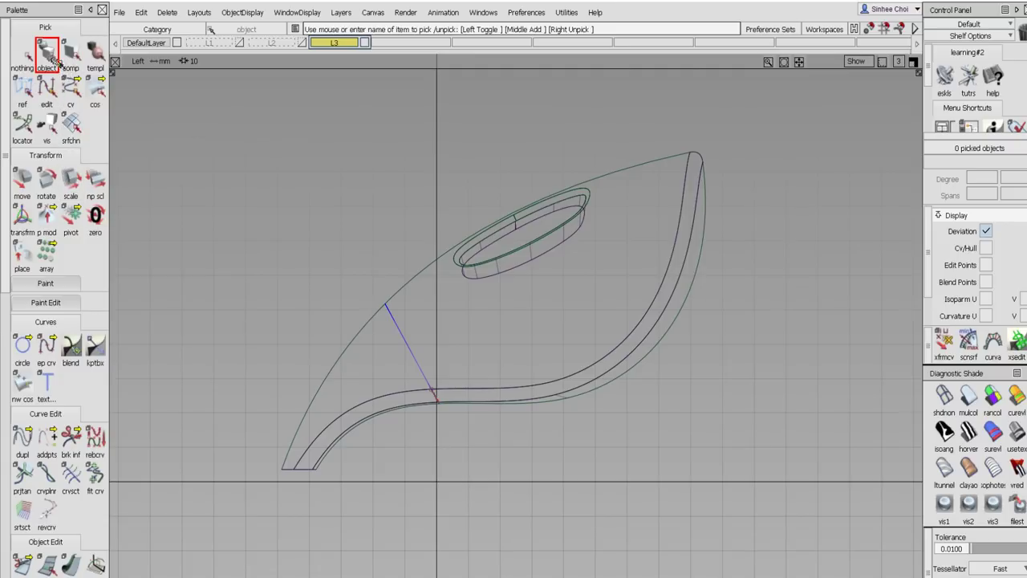
left_click_drag(450, 150, 804, 344)
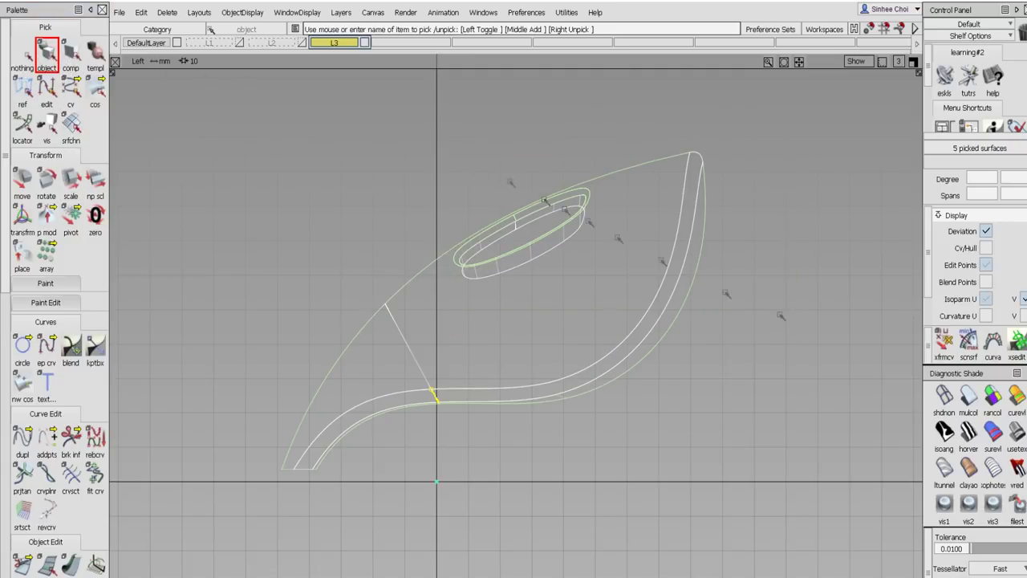
right_click(338, 43)
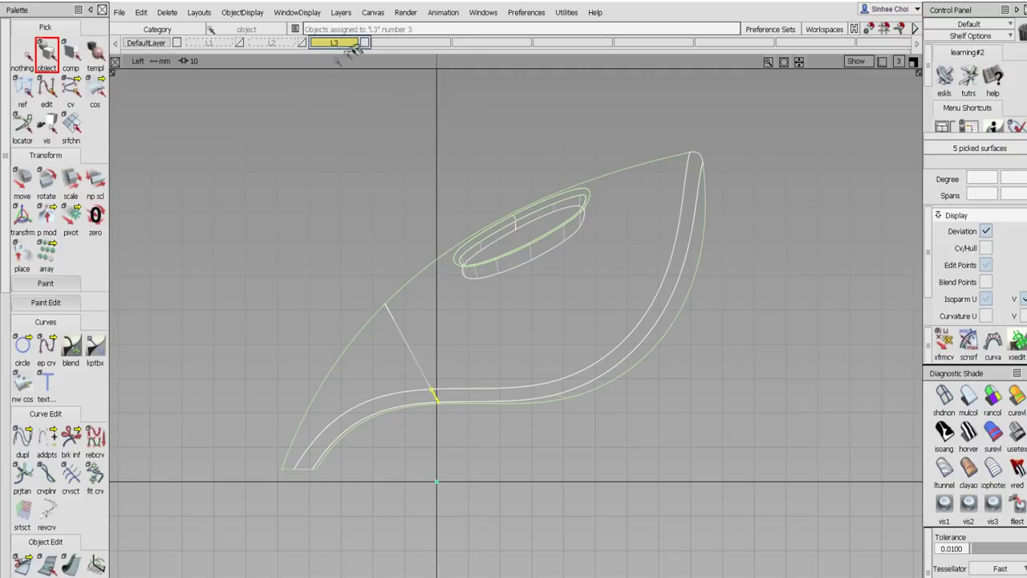
- Hide layer L3 and assign the leftover plane at the body's narrow end to layer L2
left_click(365, 42)
left_click(365, 44)
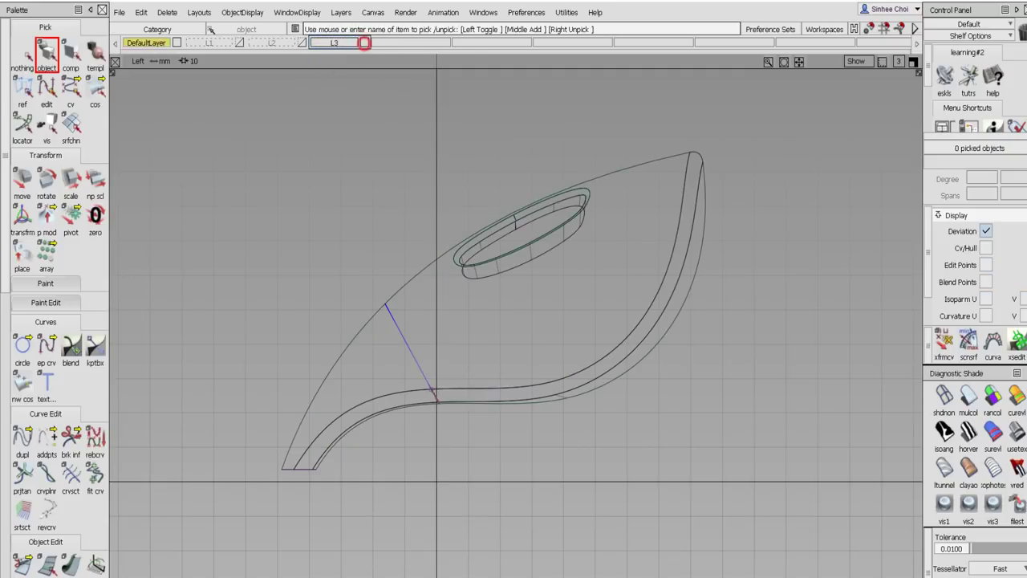
left_click(363, 43)
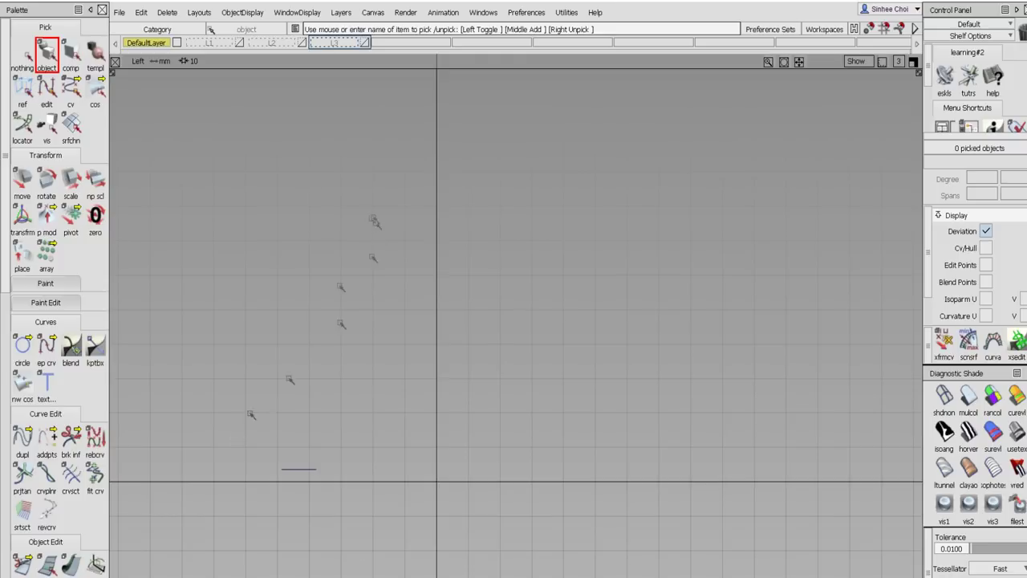
left_click_drag(272, 404, 358, 504)
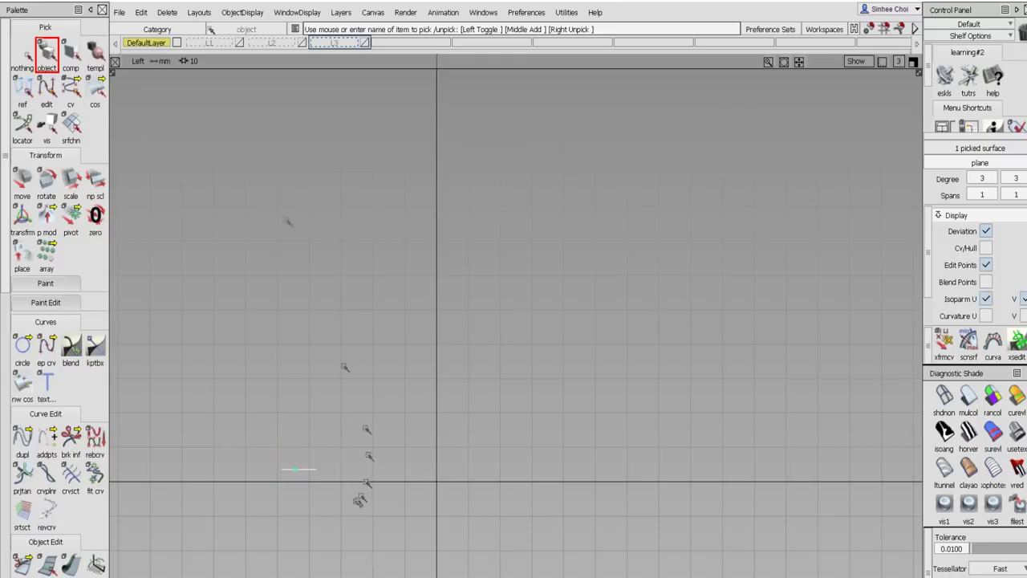
right_click(274, 46)
left_click(269, 54)
- Show layer L3 and trim its surfaces along the projected diagonal curve, keeping the larger part with the hole
left_click(363, 44)
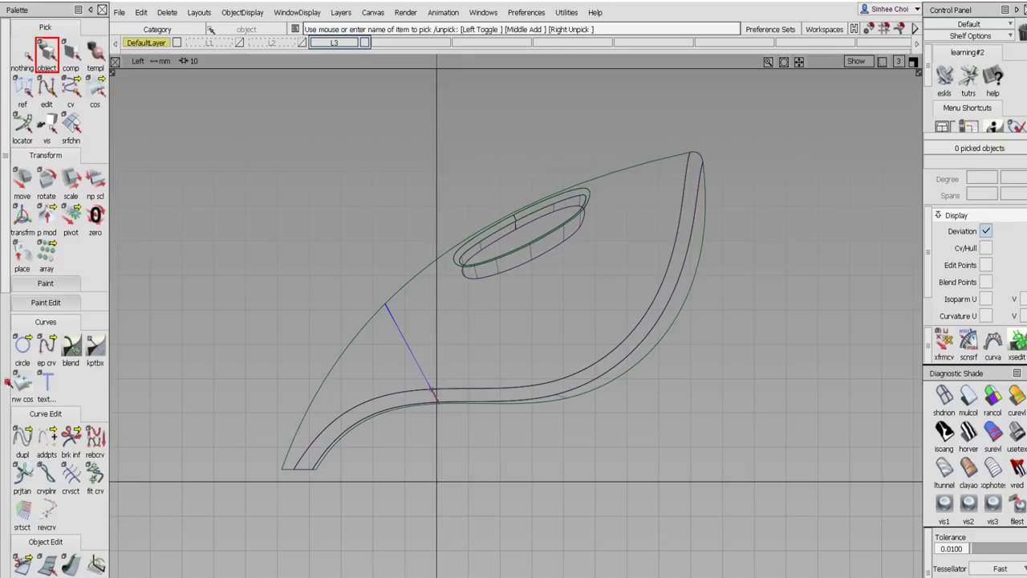
scroll(57, 321, "down", 10)
left_click(47, 399)
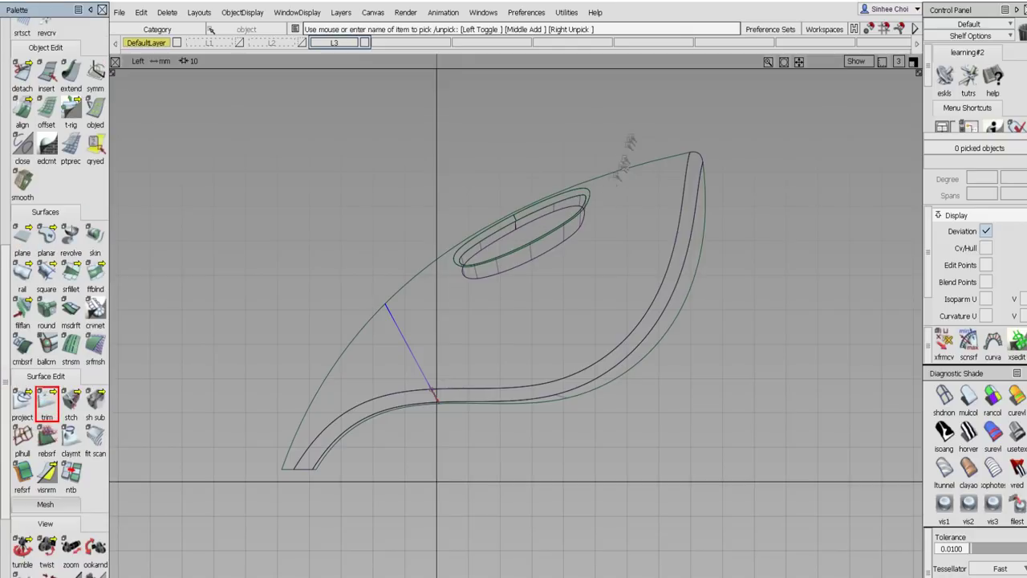
left_click_drag(630, 136, 723, 241)
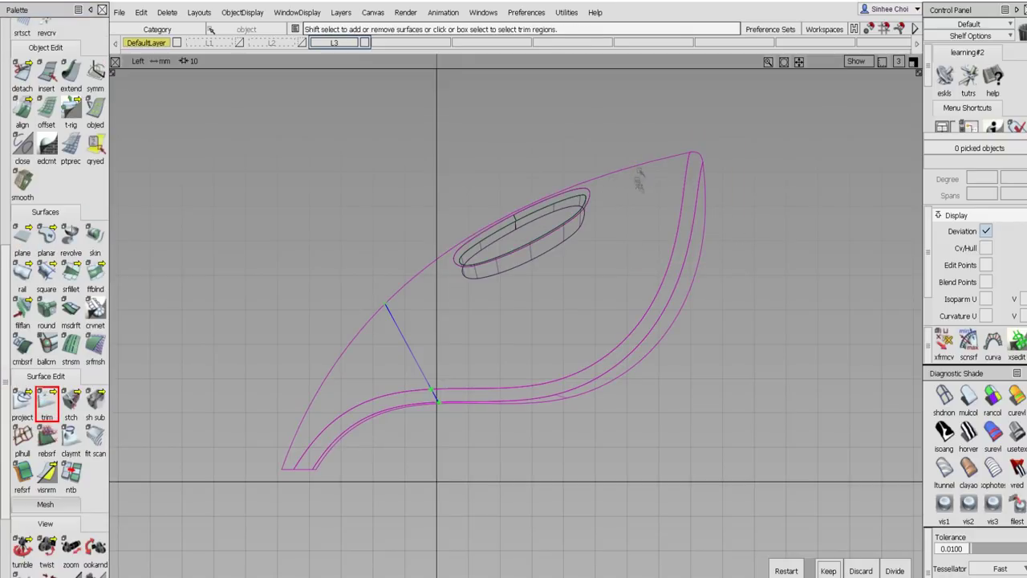
left_click_drag(666, 128, 722, 210)
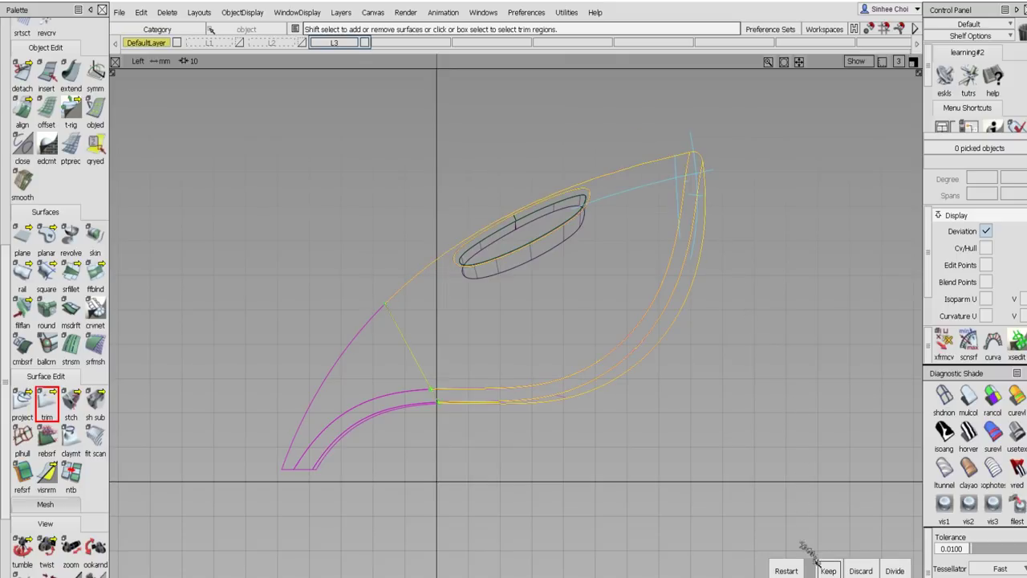
left_click(828, 569)
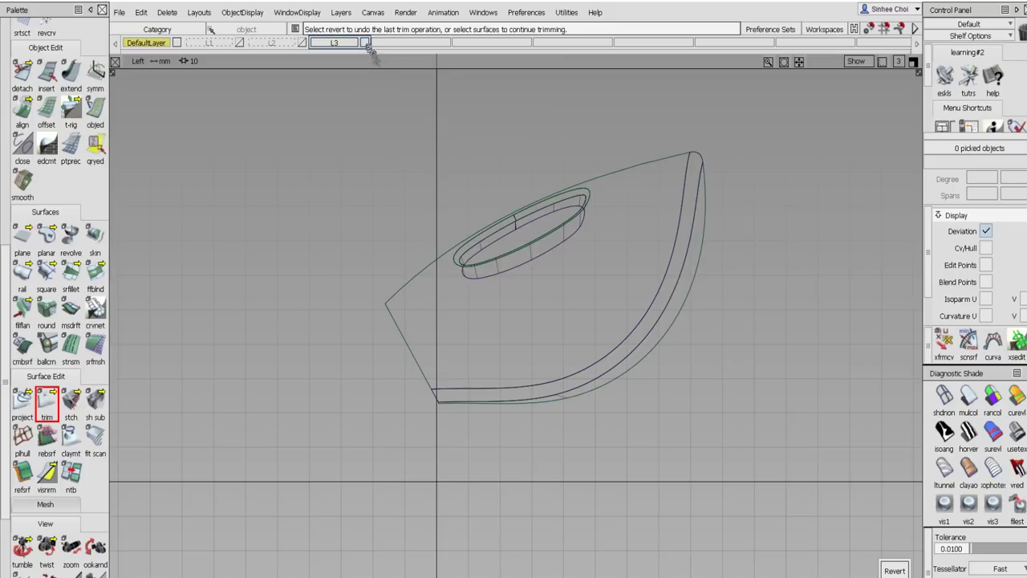
- Show only layer L2 and trim its duplicate surfaces along the projected curve, keeping the narrow end part
left_click(366, 42)
left_click(302, 42)
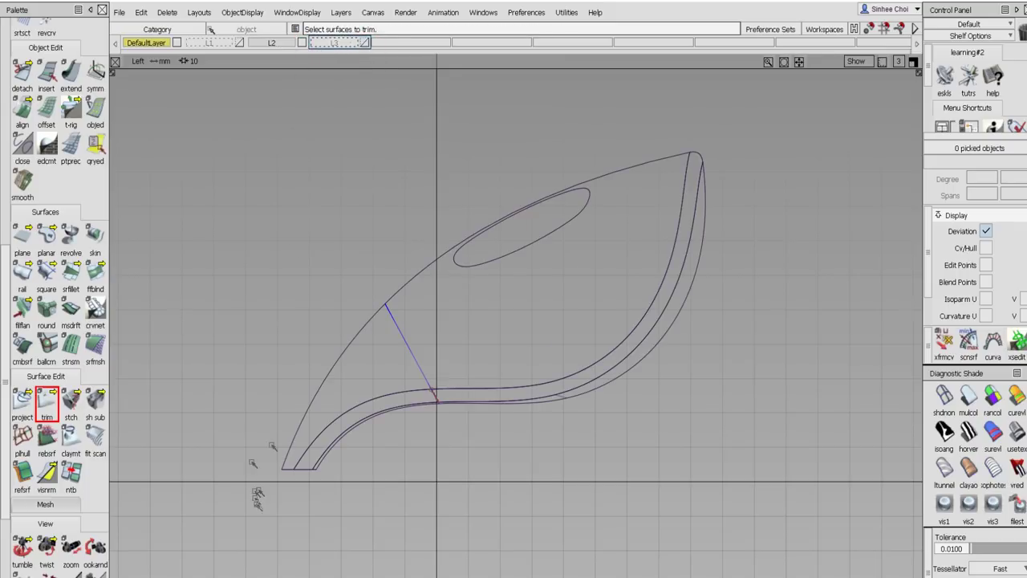
left_click_drag(249, 419, 370, 448)
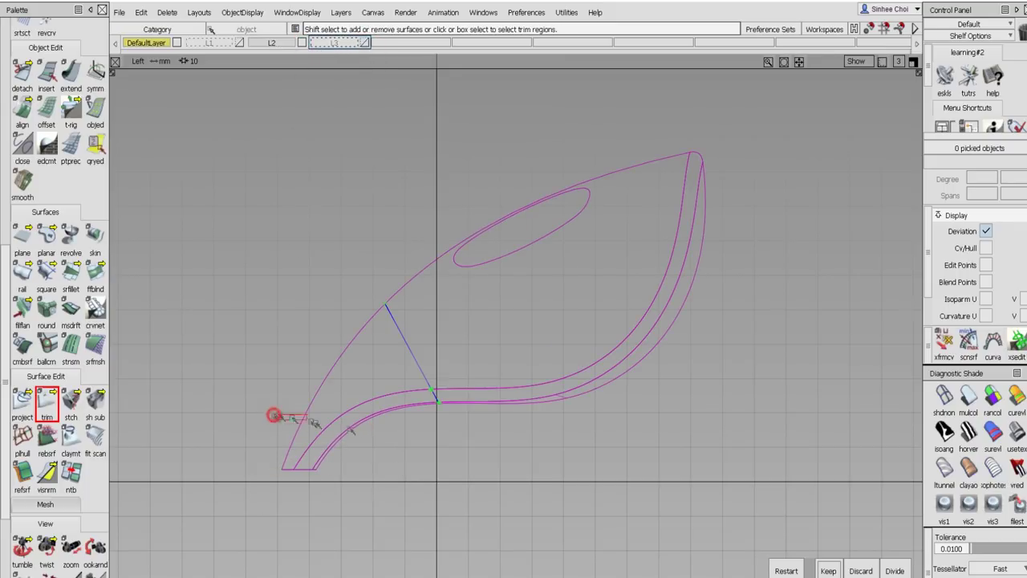
left_click(274, 415)
left_click(828, 570)
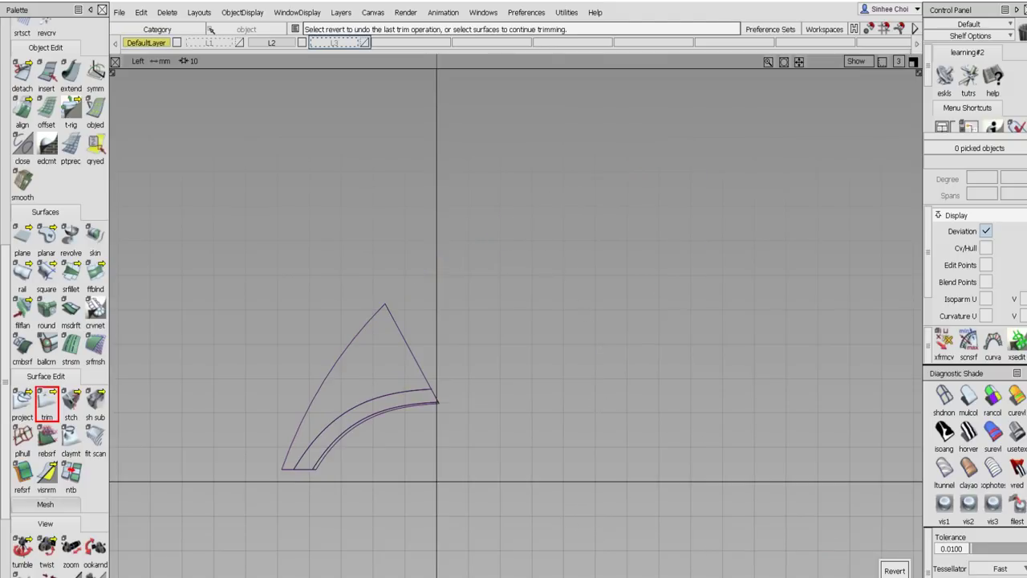
- Show layer L3 again, delete the construction history of all its objects, and clear the selection
left_click(365, 41)
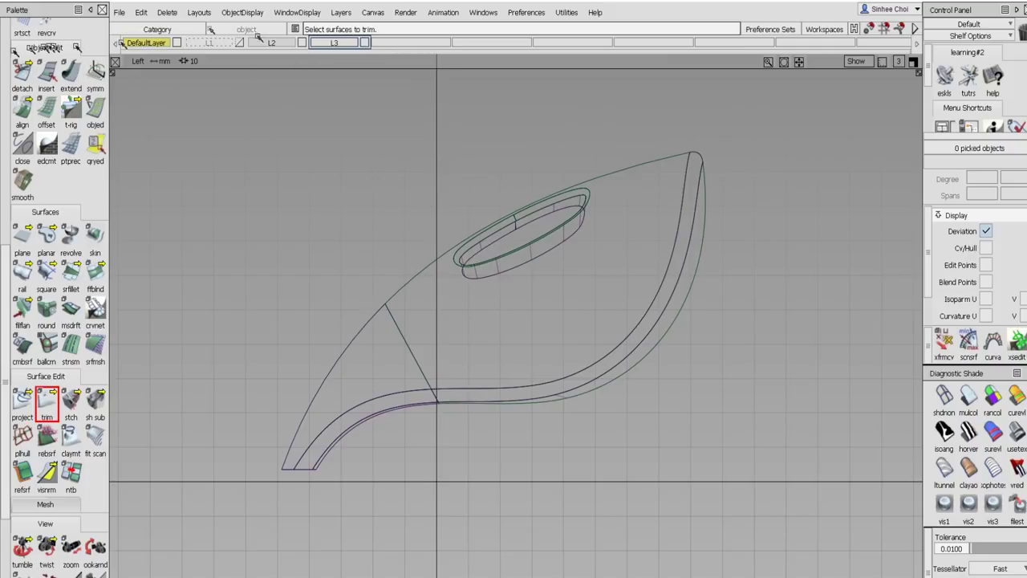
right_click(325, 44)
left_click(332, 73)
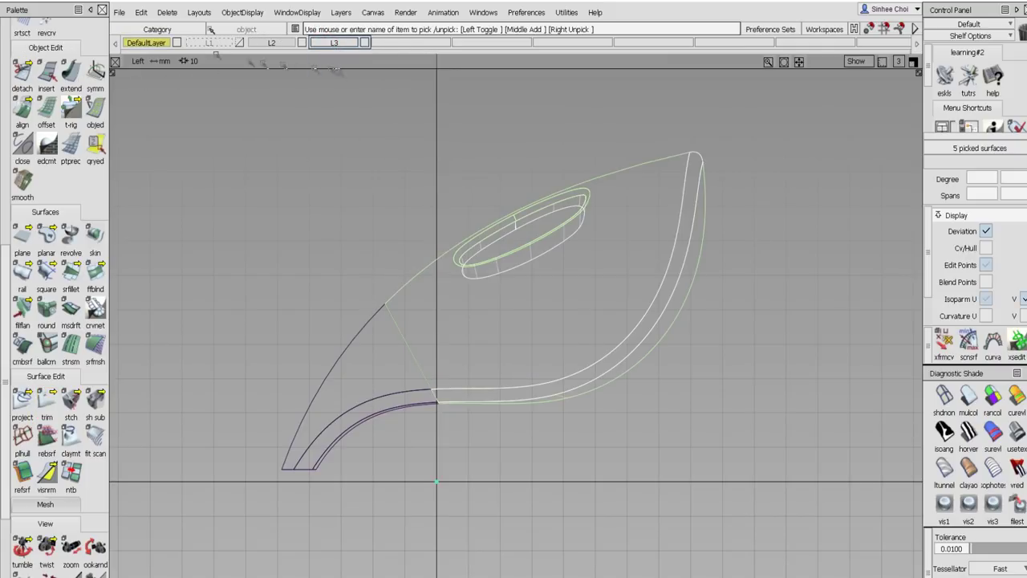
left_click(167, 12)
left_click(205, 49)
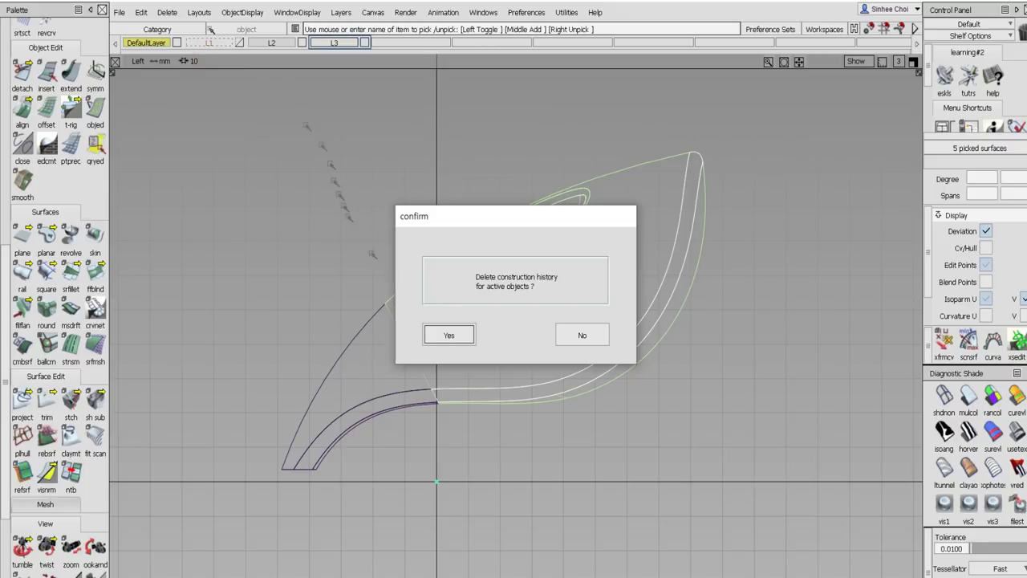
left_click(446, 333)
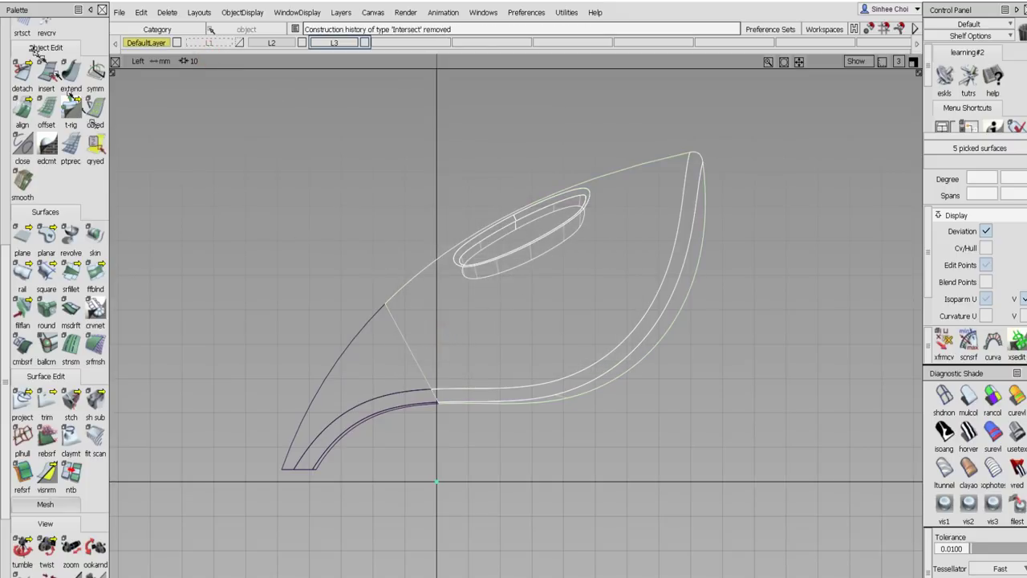
left_click(6, 46)
left_click(24, 50)
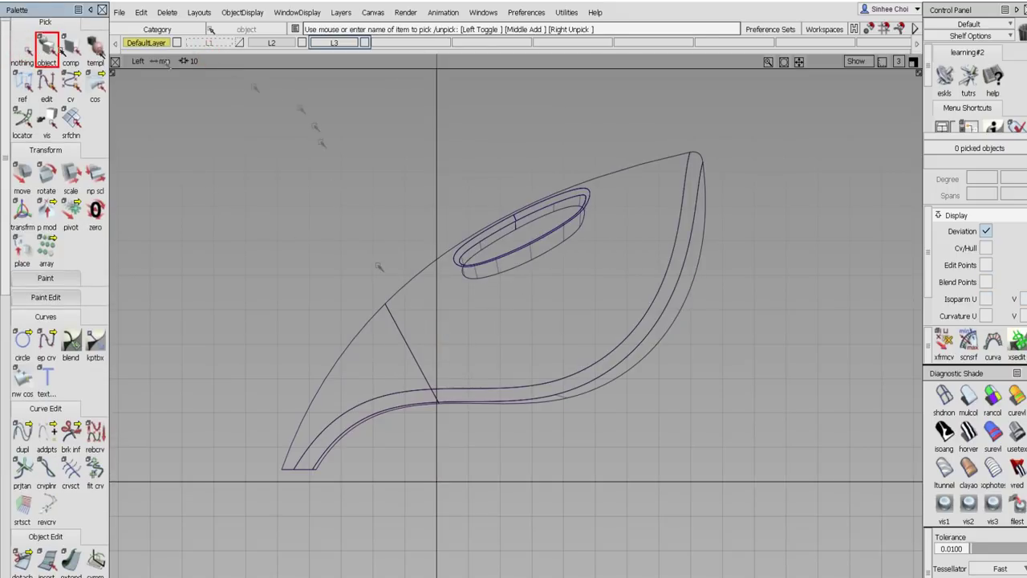
- Show only layer L2 and pick the main surface's diagonal cut edge as the input for a fillet flange
left_click(363, 44)
left_click(288, 44)
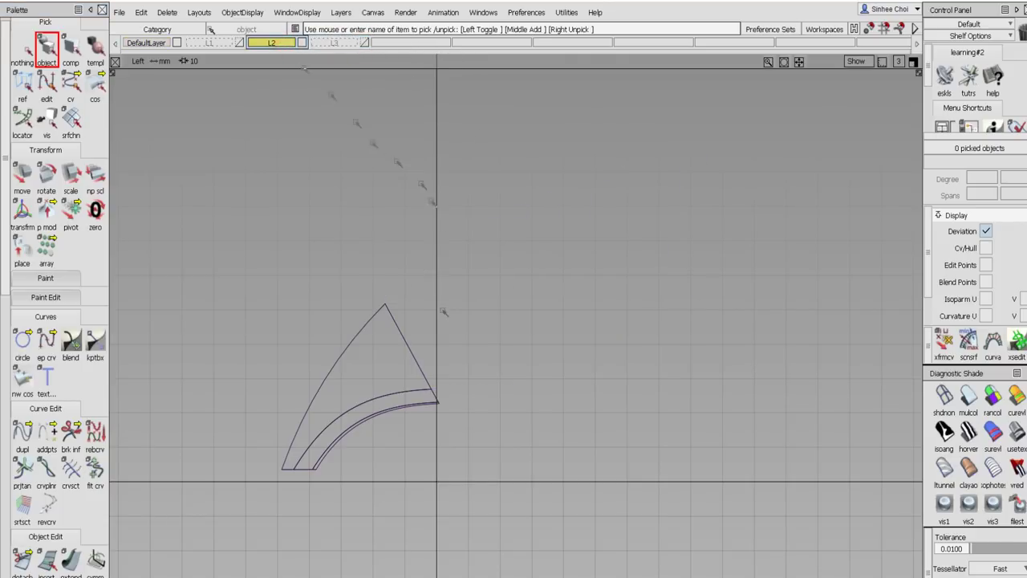
left_click(5, 385)
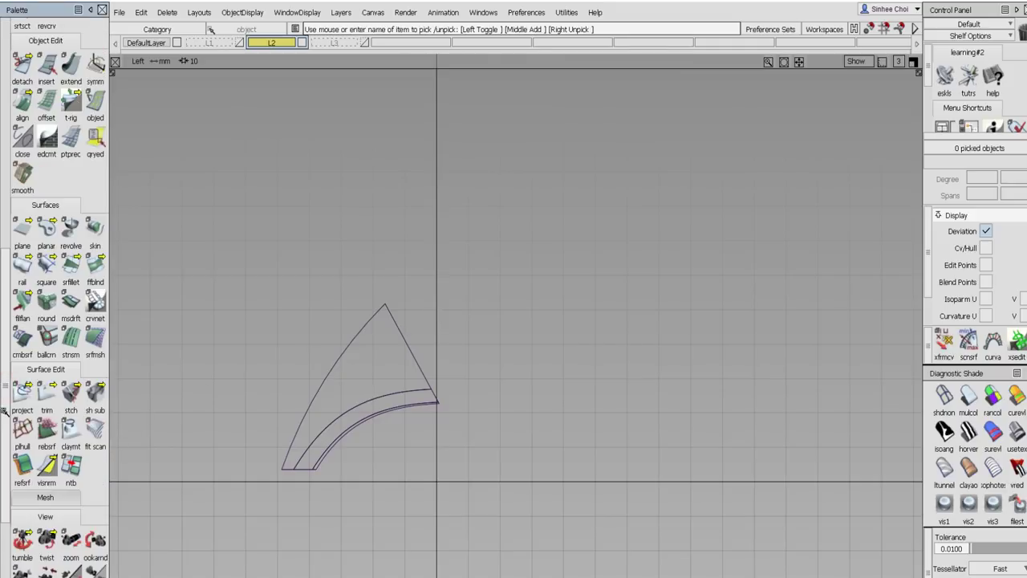
left_click(24, 307)
left_click(25, 306)
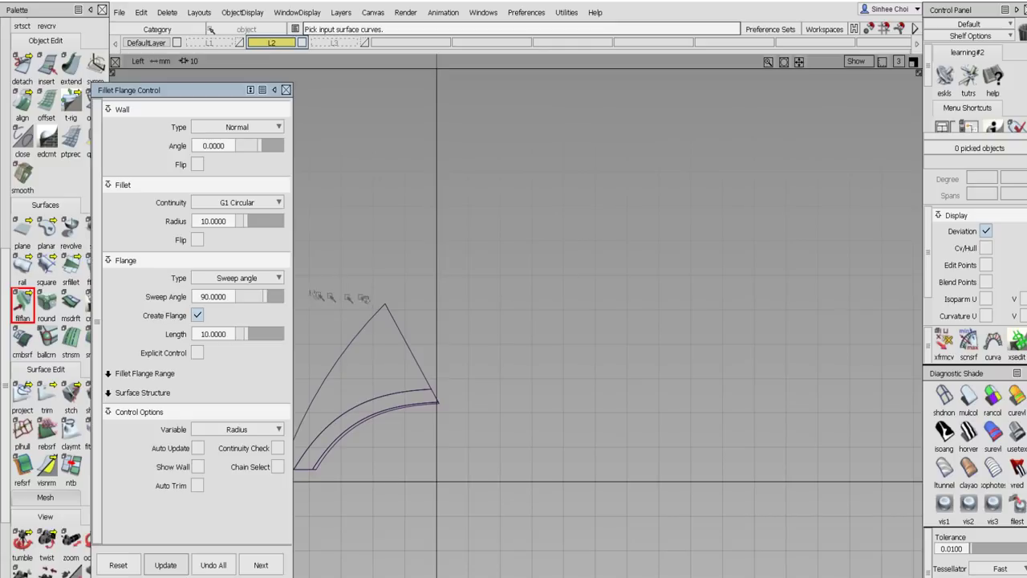
left_click(390, 312)
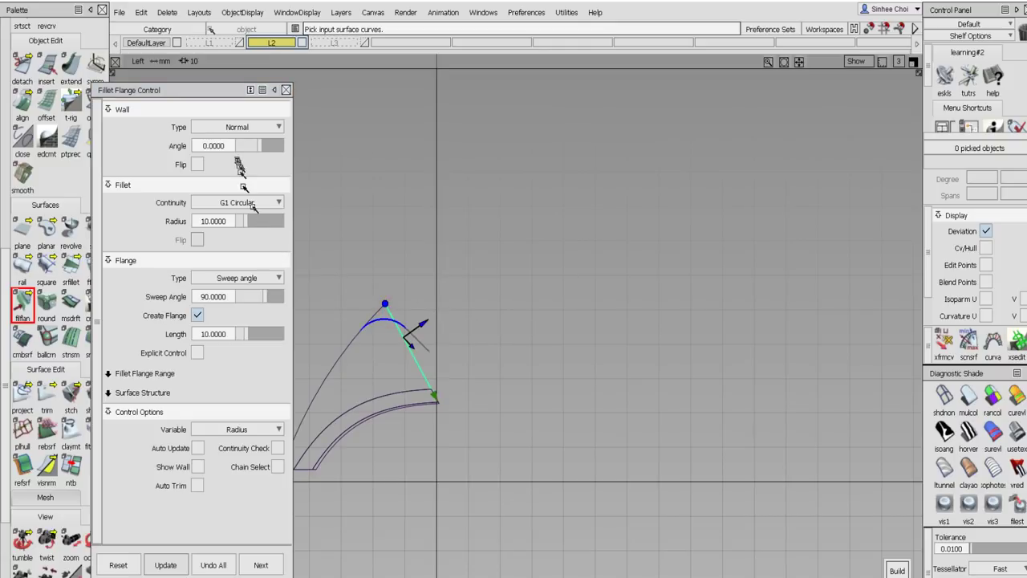
- Turn off flange creation, set the fillet radius to 0.5, and turn on automatic updating for the fillet flange
left_click(197, 315)
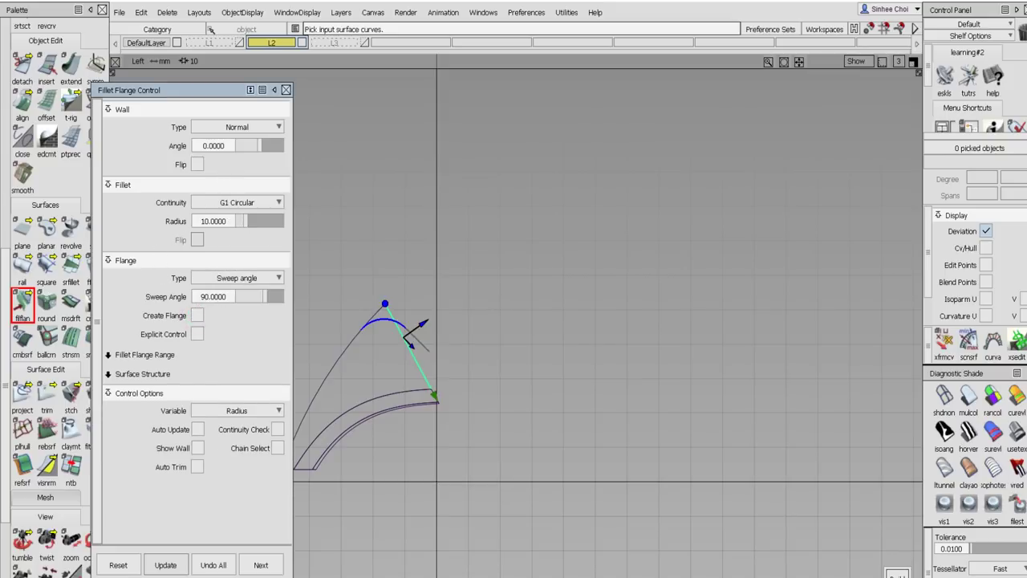
left_click_drag(250, 221, 242, 225)
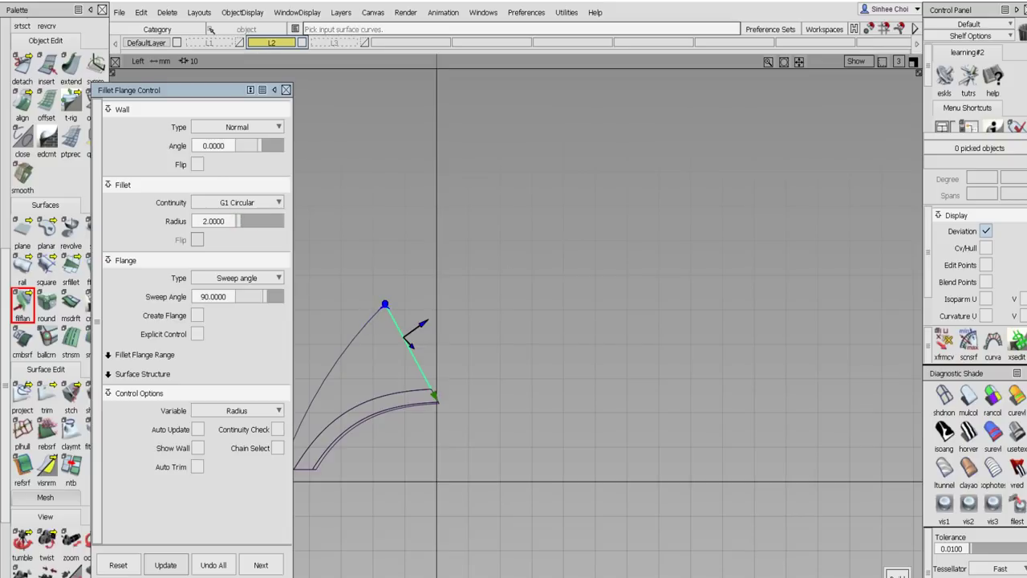
left_click(386, 303, "alt+shift")
right_click_drag(460, 363, 613, 112, "alt+shift")
middle_click_drag(525, 225, 677, 176, "alt+shift")
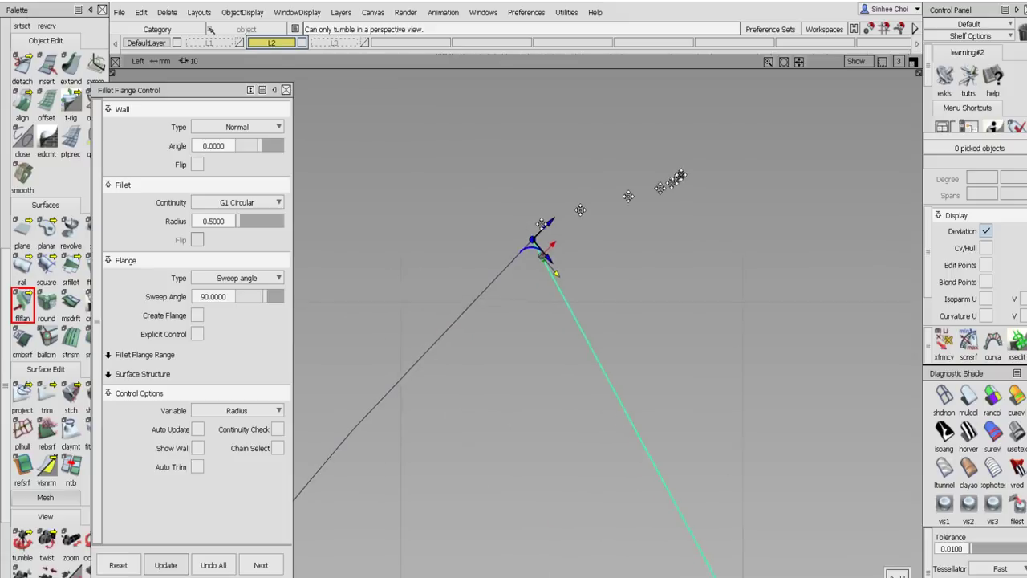
right_click_drag(661, 221, 677, 142, "alt+shift")
right_click_drag(650, 178, 532, 459, "alt+shift")
scroll(532, 458, "down", 2)
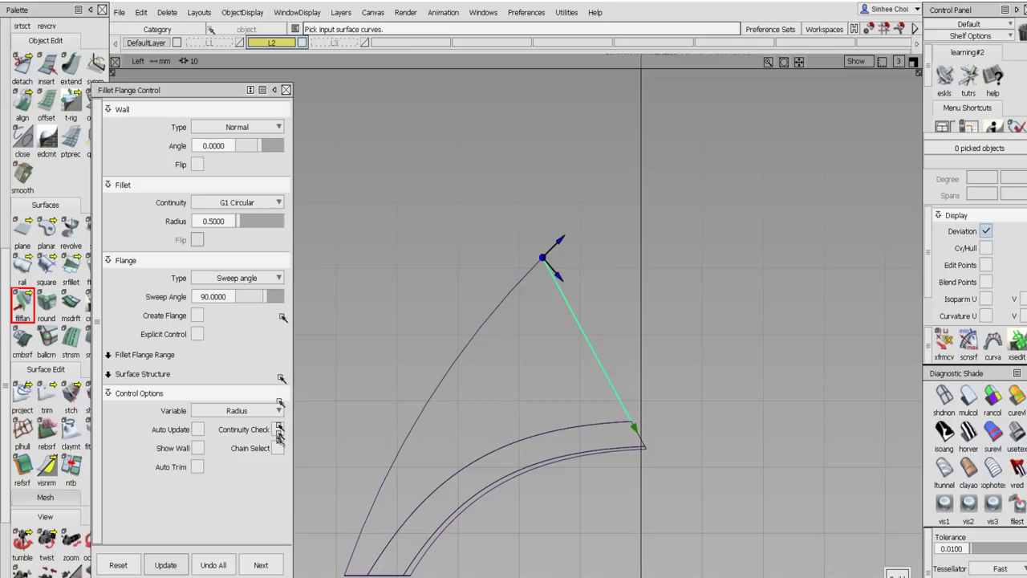
left_click(198, 430)
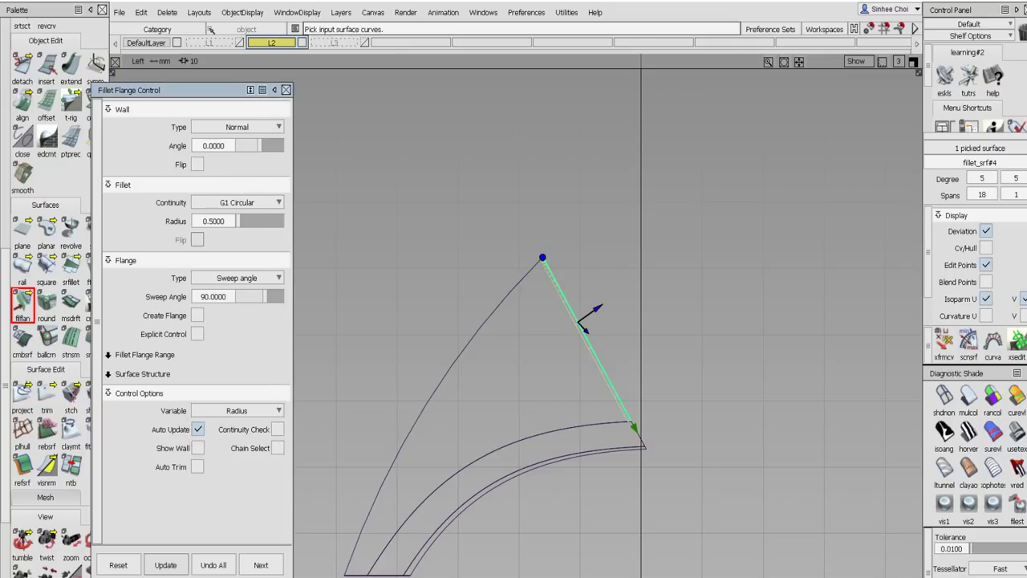
- Switch to the perspective view and add the two remaining cut edge segments at the lower corner to the fillet flange
left_click(224, 412)
left_click(215, 461)
middle_click_drag(625, 427, 567, 332, "alt+shift")
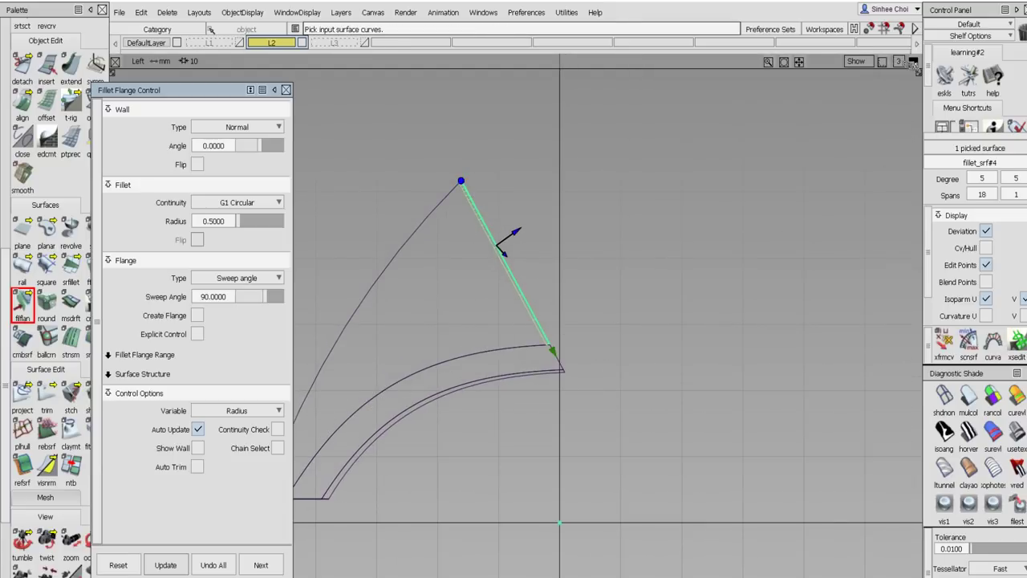
left_click(912, 61)
left_click(913, 62)
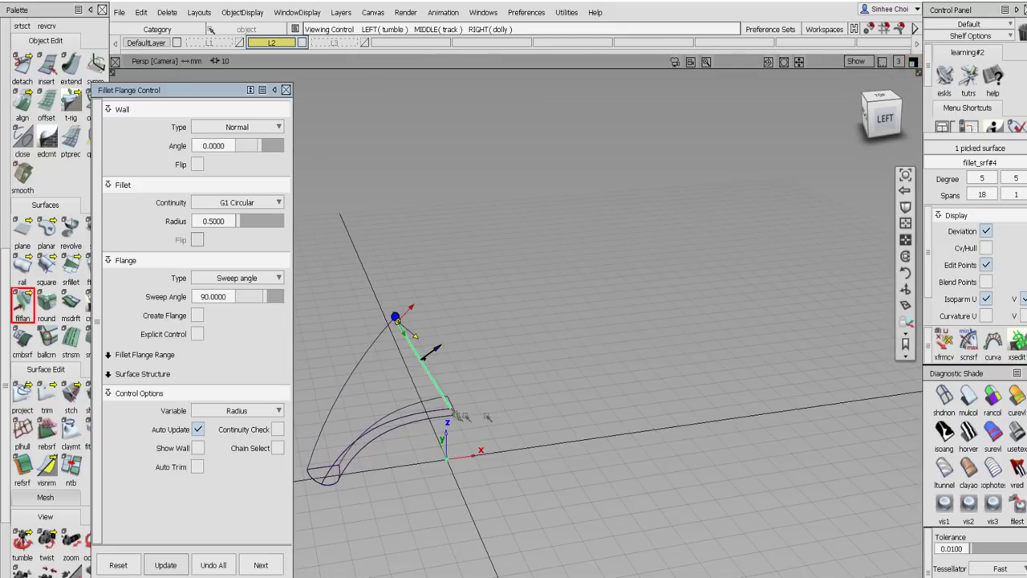
left_click(455, 414, "alt+shift")
right_click_drag(561, 447, 577, 386, "alt+shift")
left_click_drag(578, 385, 484, 294, "alt+shift")
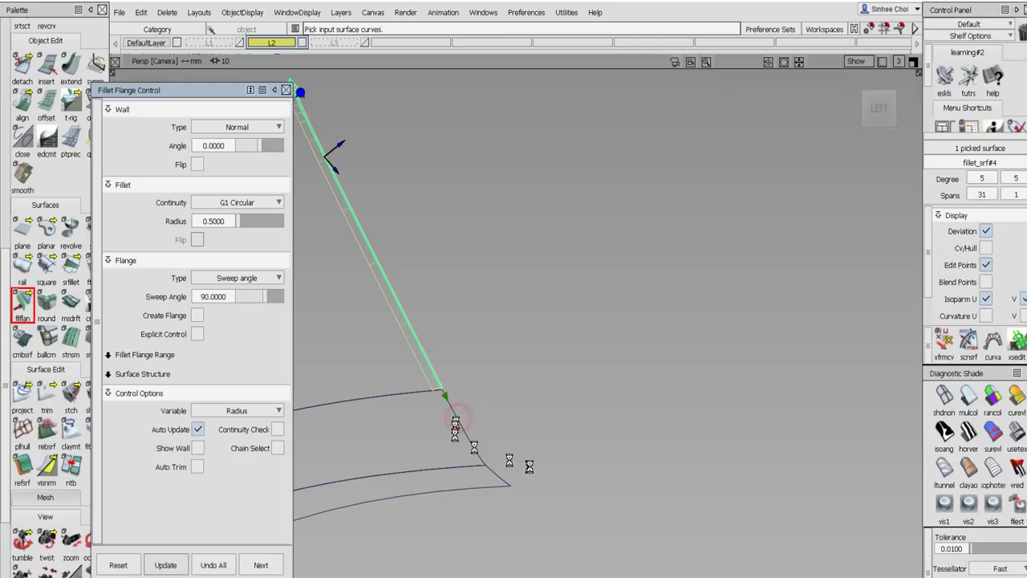
left_click(468, 419)
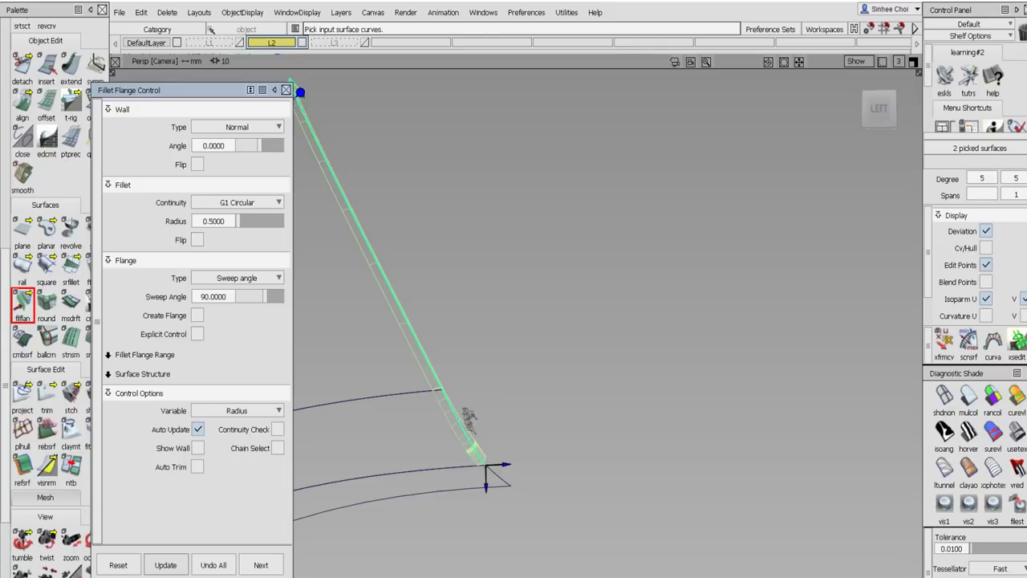
left_click(498, 477)
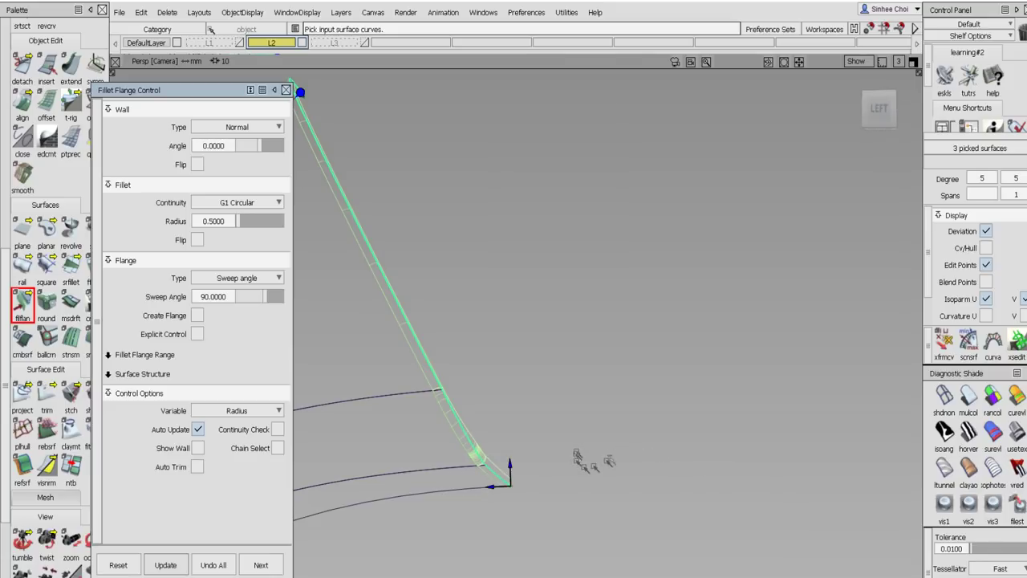
- Turn on Auto Trim and finish the fillet flange along the L2 part's cut edge
left_click_drag(602, 463, 533, 428, "alt+shift")
left_click(201, 467)
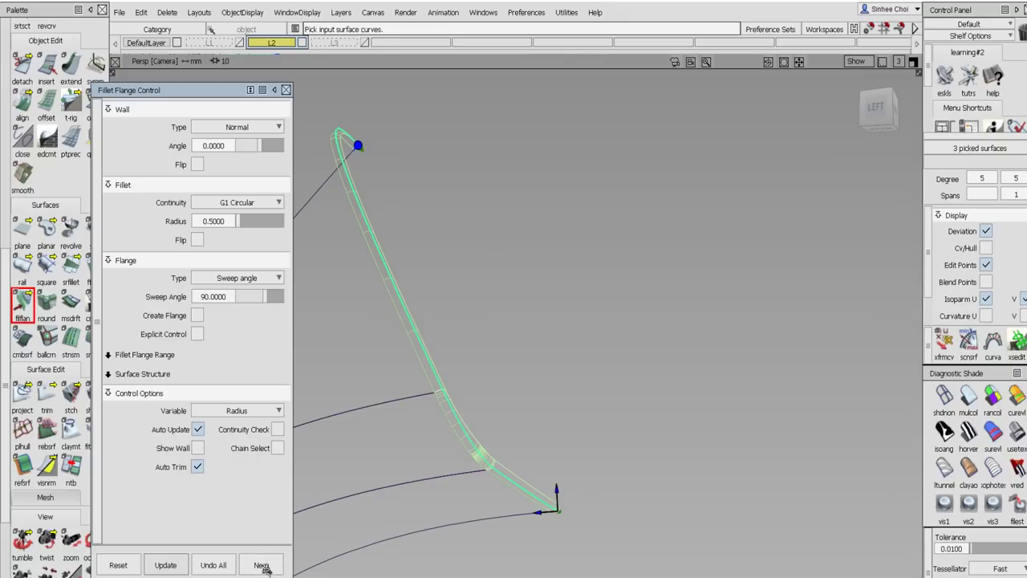
left_click(262, 566)
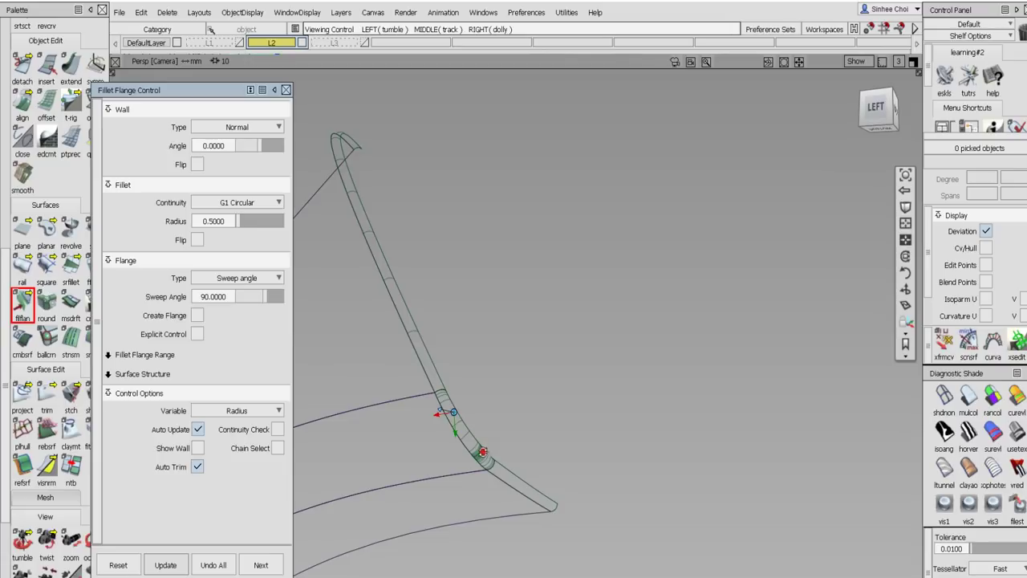
- Delete the construction history of the three L2 fillet surfaces and clear the selection
left_click_drag(538, 385, 399, 332, "alt+shift")
left_click(5, 73)
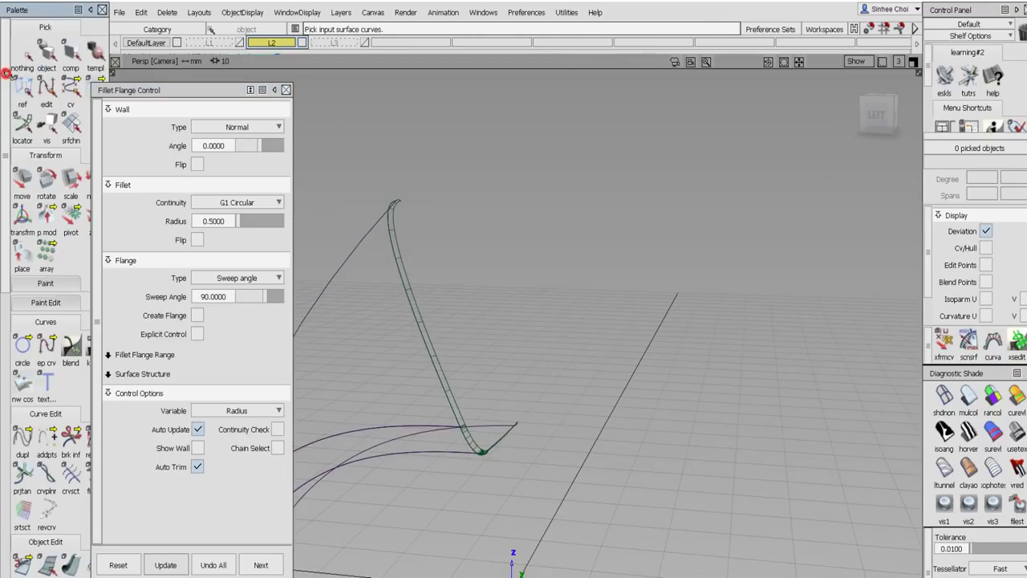
left_click(47, 55)
left_click(413, 296)
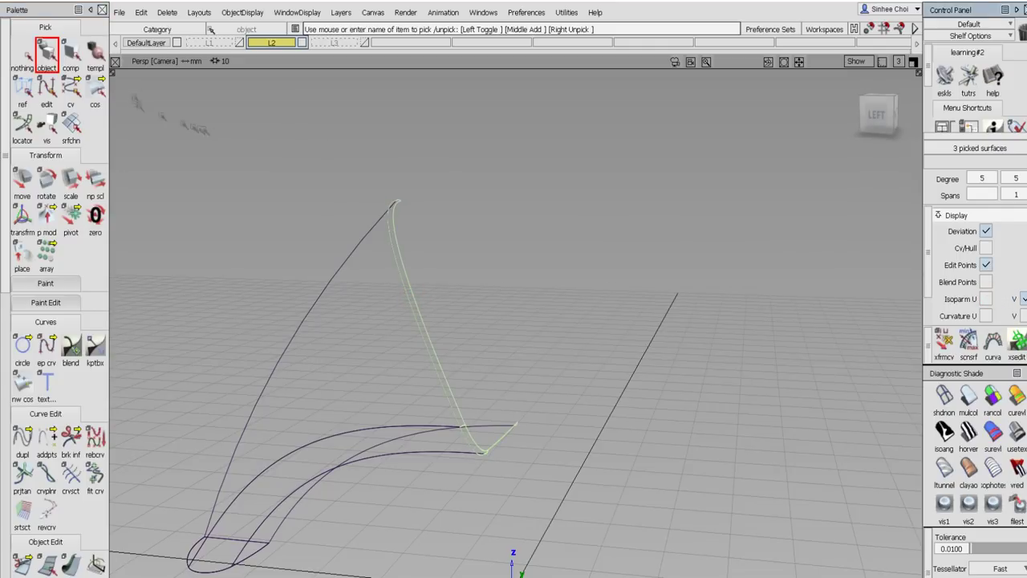
left_click(167, 13)
left_click(195, 50)
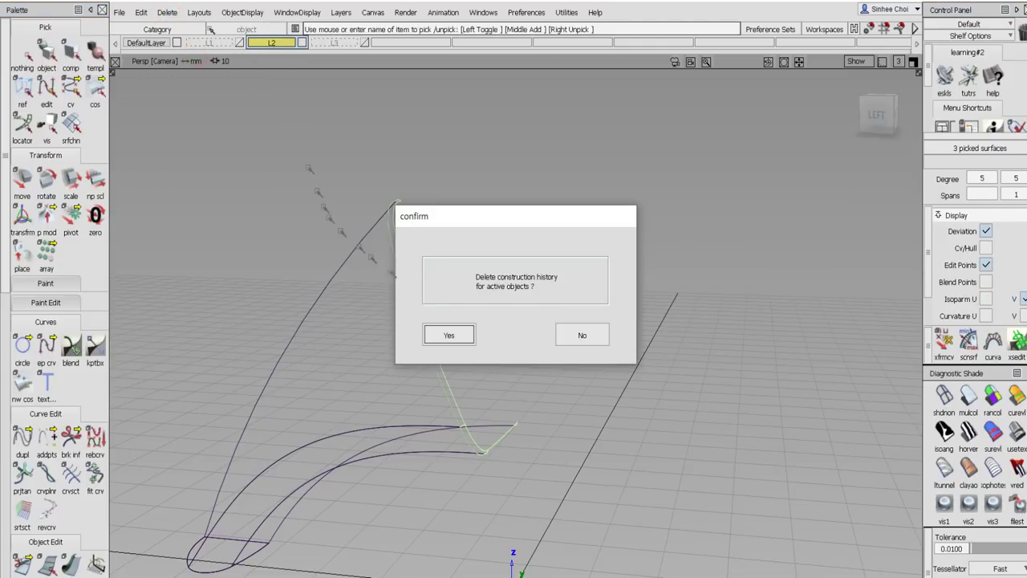
left_click(450, 332)
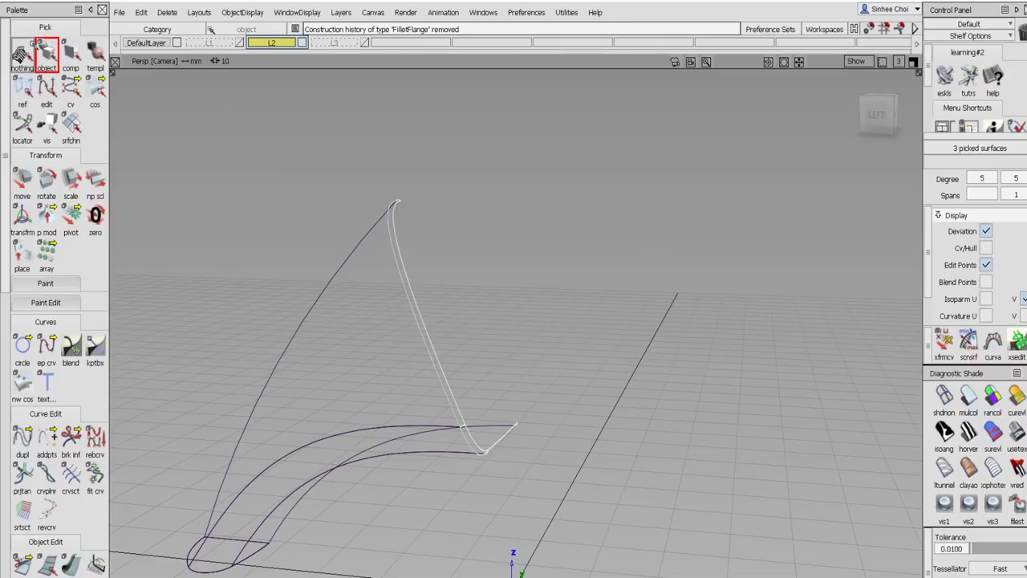
left_click(24, 54)
- Show only layer L3 and pick its three diagonal cut edge segments as the input for a fillet flange
left_click(301, 44)
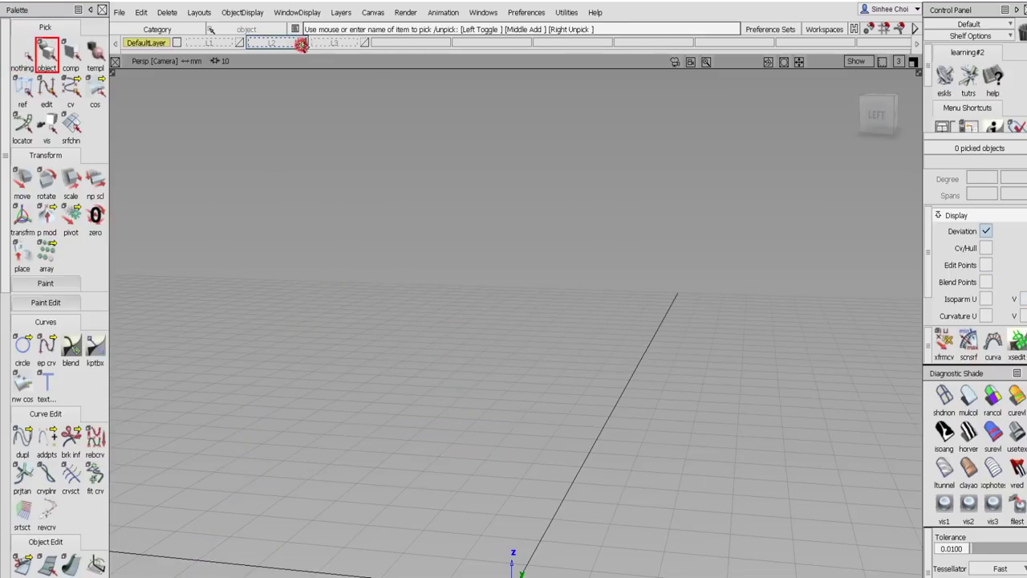
left_click(364, 43)
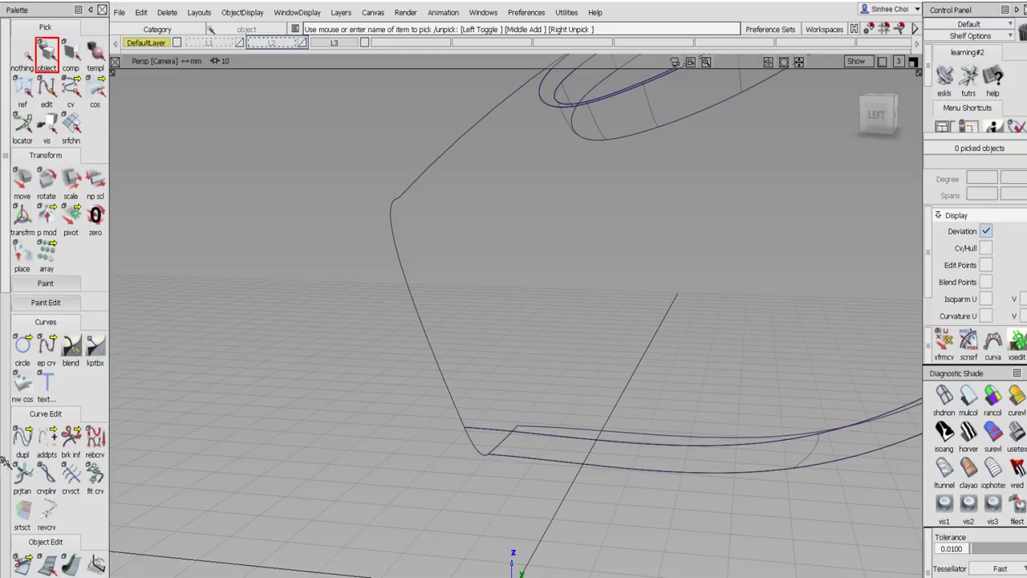
scroll(4, 462, "down", 10)
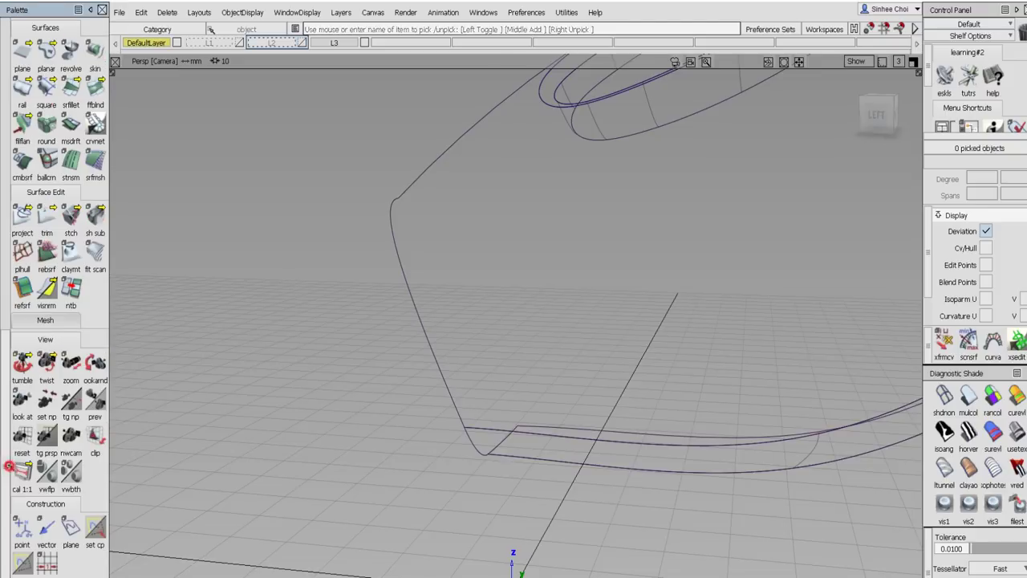
left_click(25, 130)
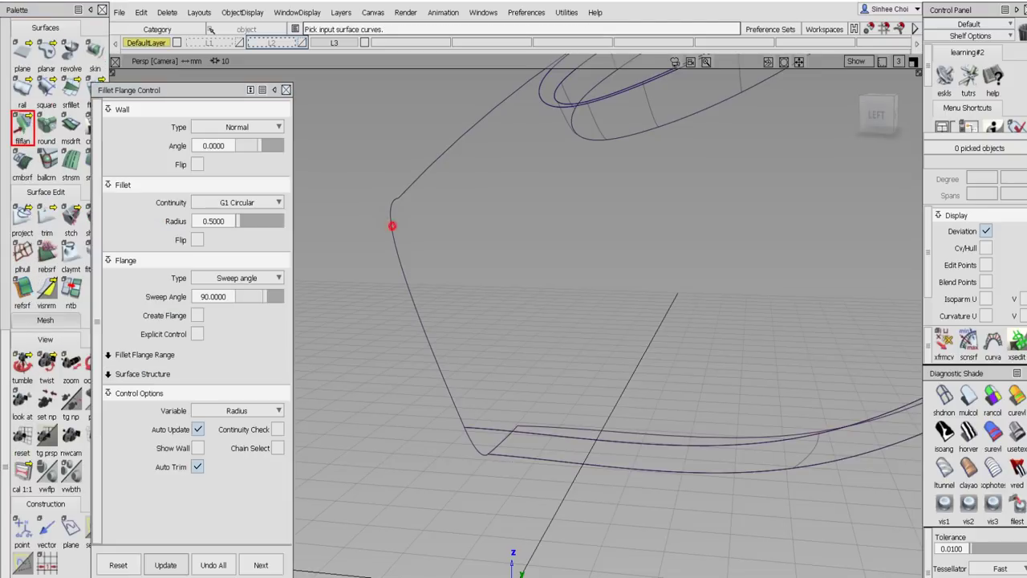
left_click(464, 428)
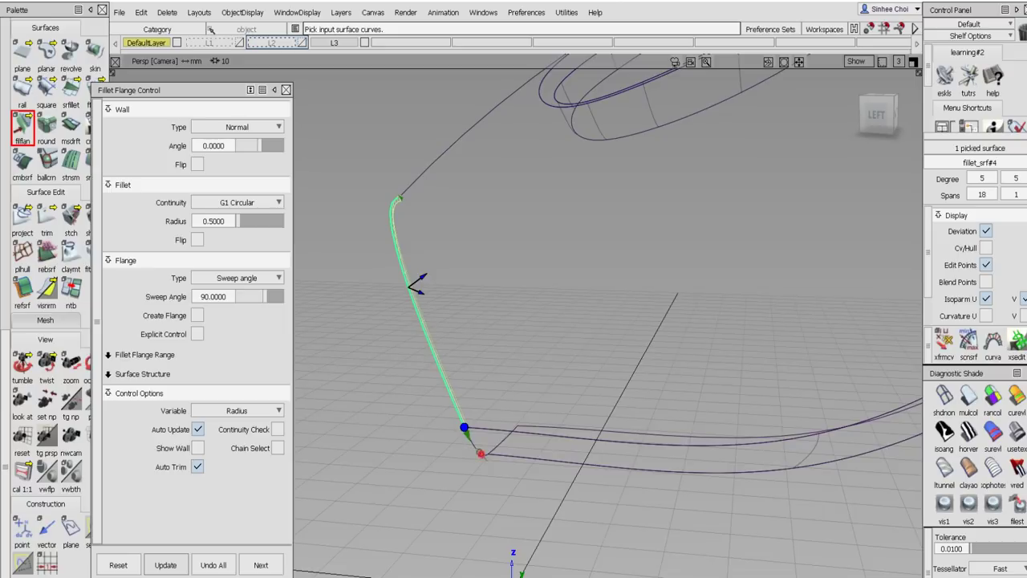
left_click(514, 467)
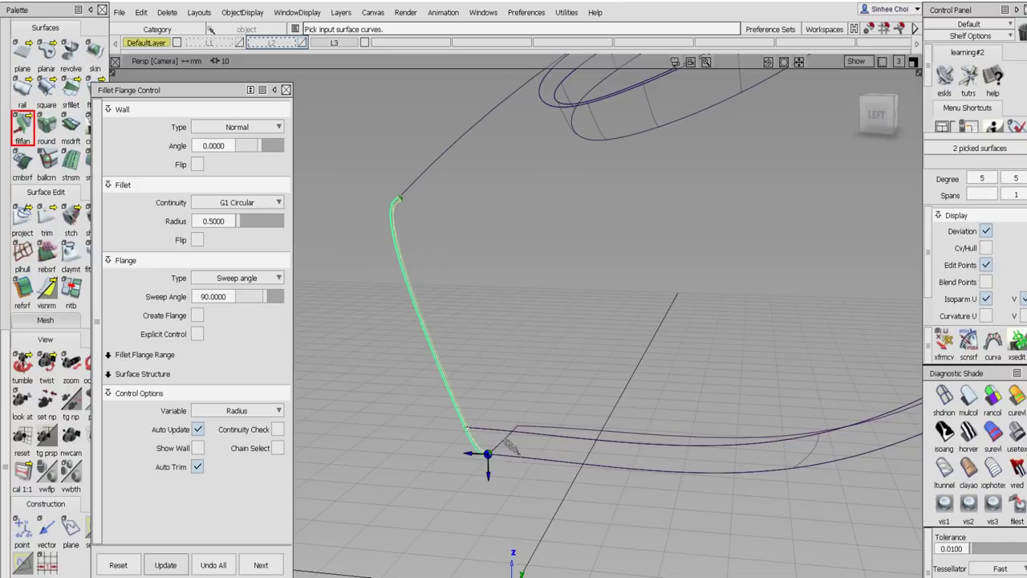
left_click(511, 446)
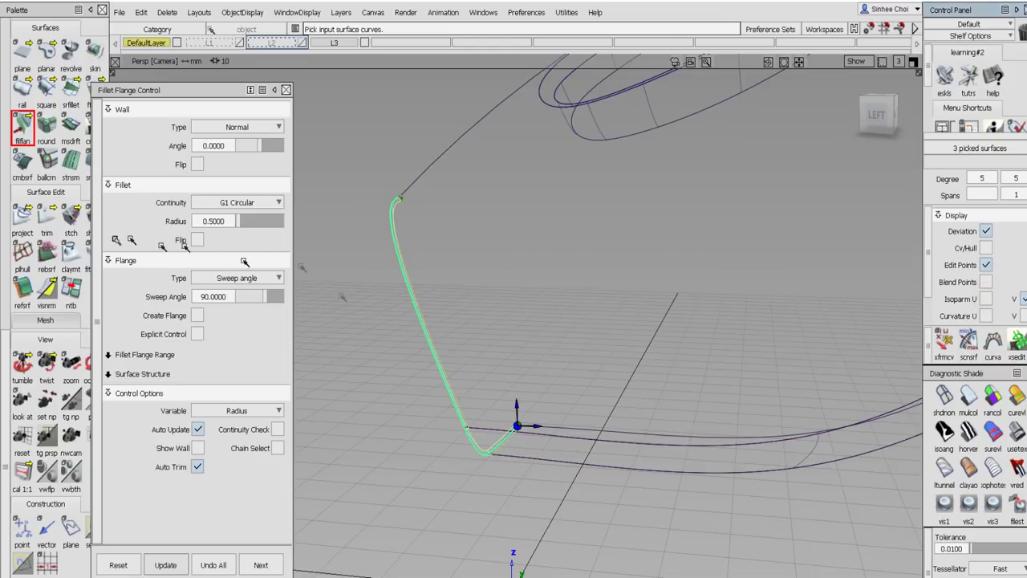
- Finish the auto-trimmed fillet flange on the L3 part and close the Fillet Flange settings
left_click_drag(386, 323, 613, 322, "alt+shift")
left_click_drag(493, 305, 414, 241, "alt+shift")
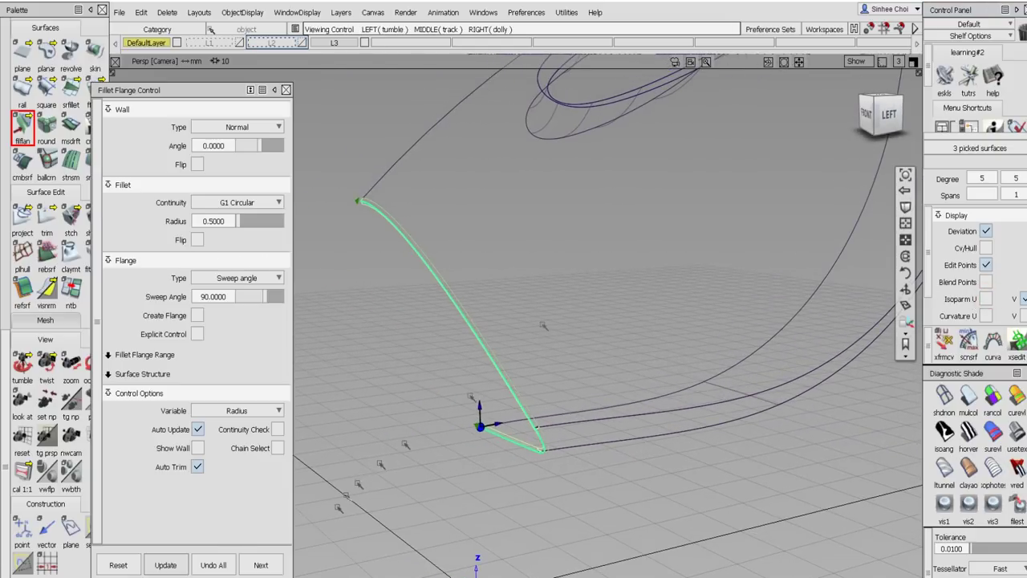
left_click(261, 564)
key("shift+alt")
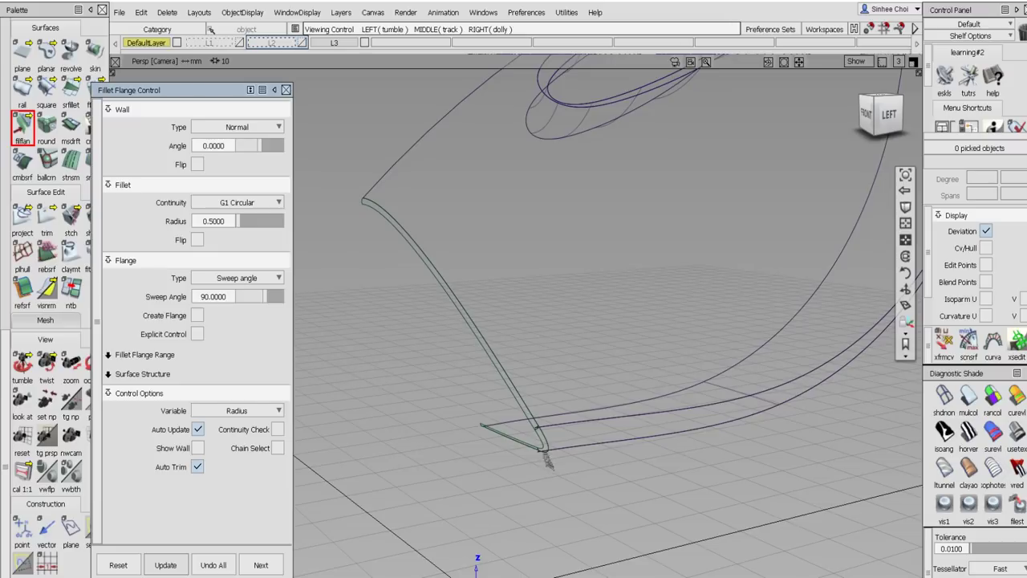
left_click(543, 450, "alt+shift")
left_click_drag(549, 458, 562, 353, "alt+shift")
right_click_drag(573, 399, 594, 351, "alt+shift")
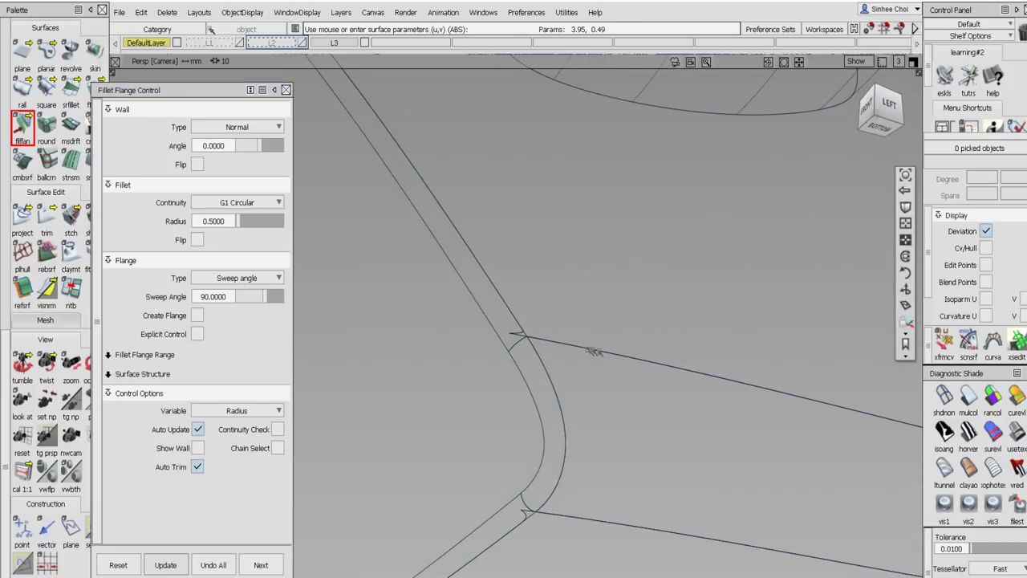
left_click_drag(596, 355, 575, 368, "alt+shift")
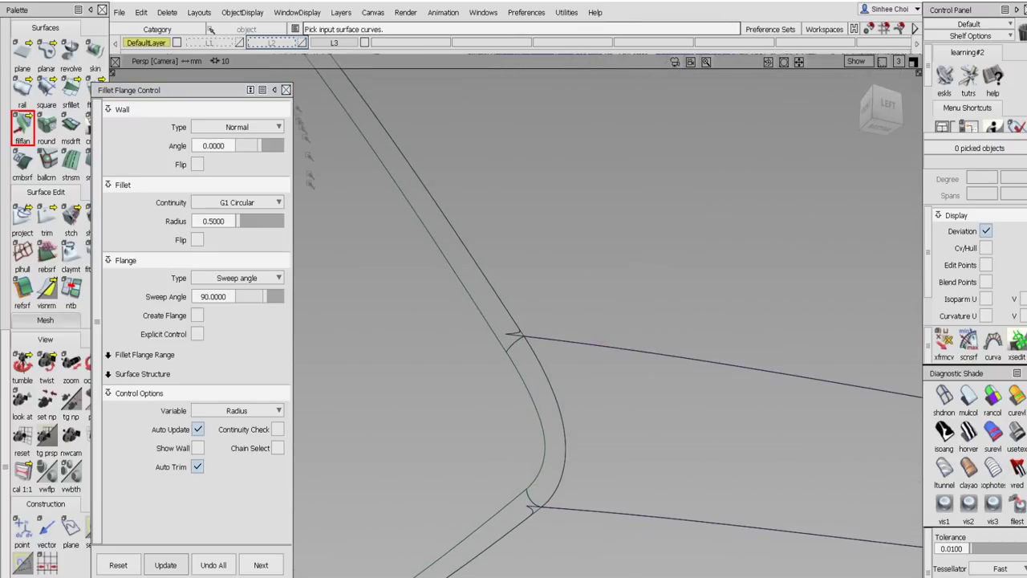
left_click(287, 89)
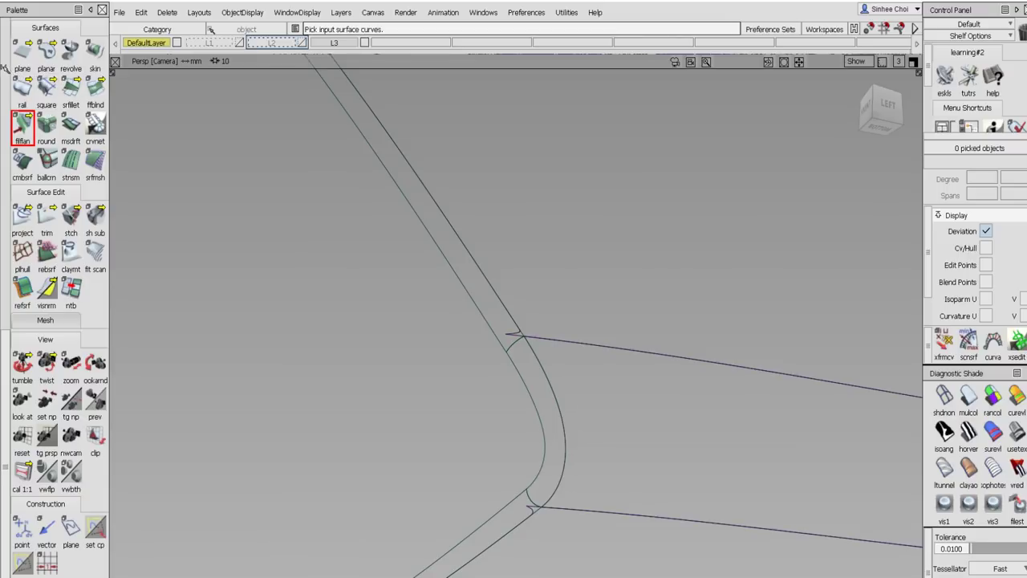
- Untrim the large side surface of the L3 part at the diagonal fillet
scroll(48, 68, "up", 10)
left_click(68, 55)
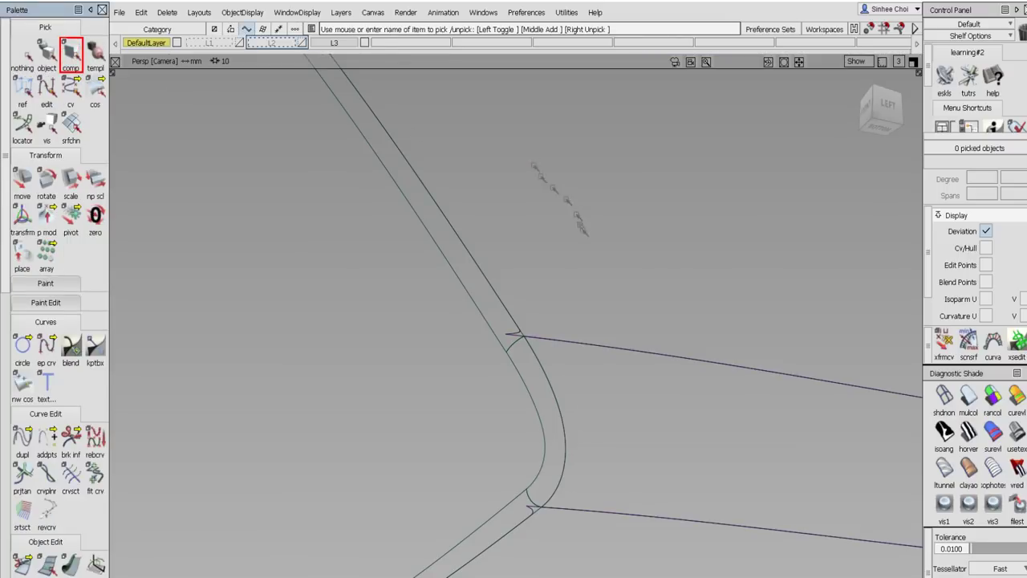
left_click(262, 29)
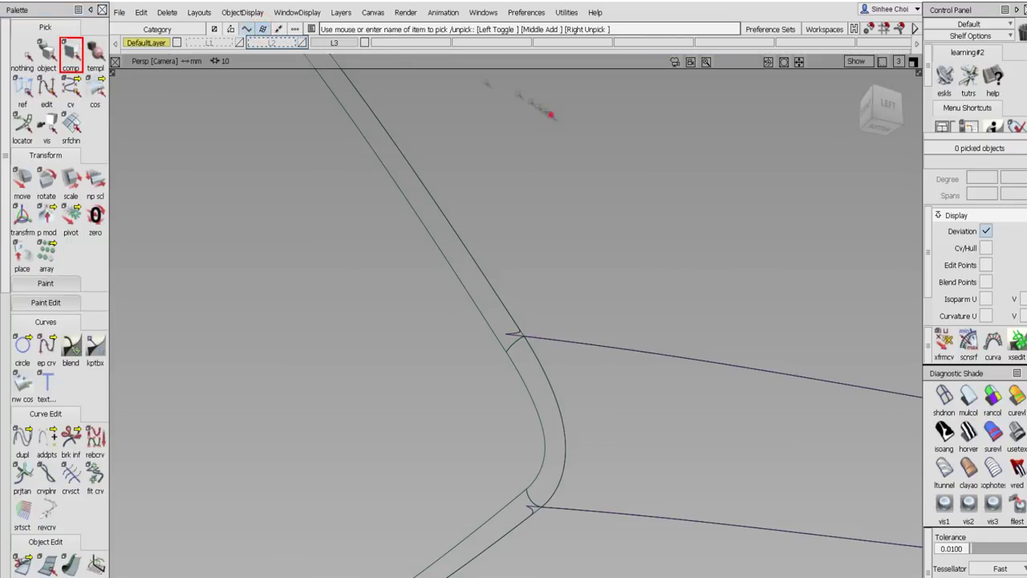
left_click(552, 118)
right_click_drag(603, 187, 590, 210, "alt+shift")
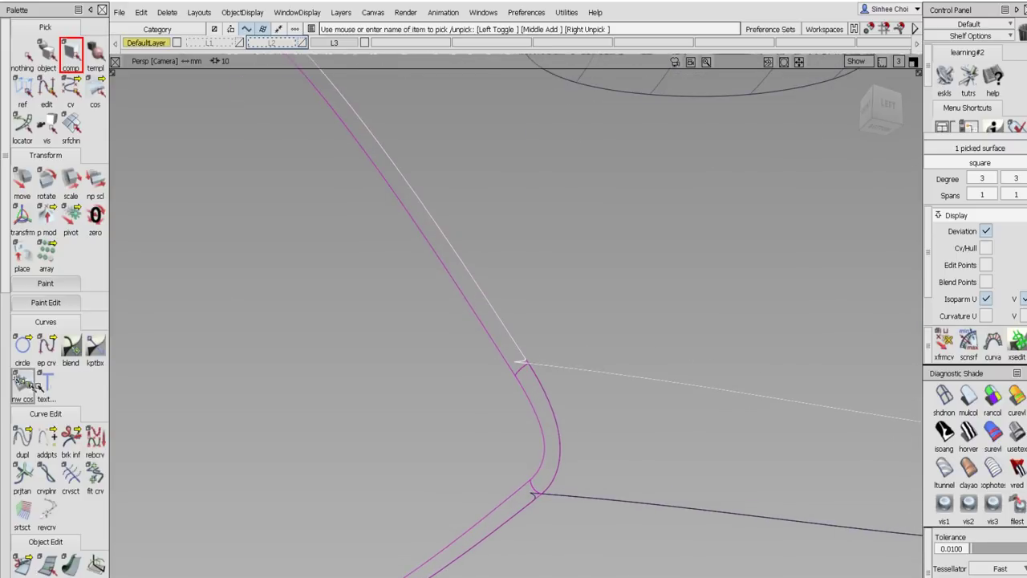
scroll(40, 386, "down", 10)
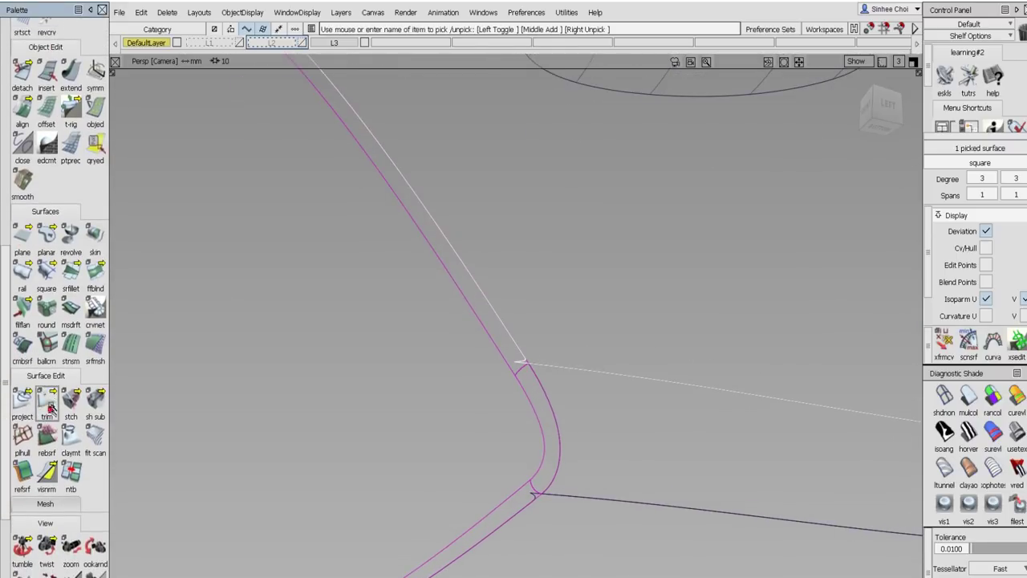
left_click_drag(43, 389, 79, 400)
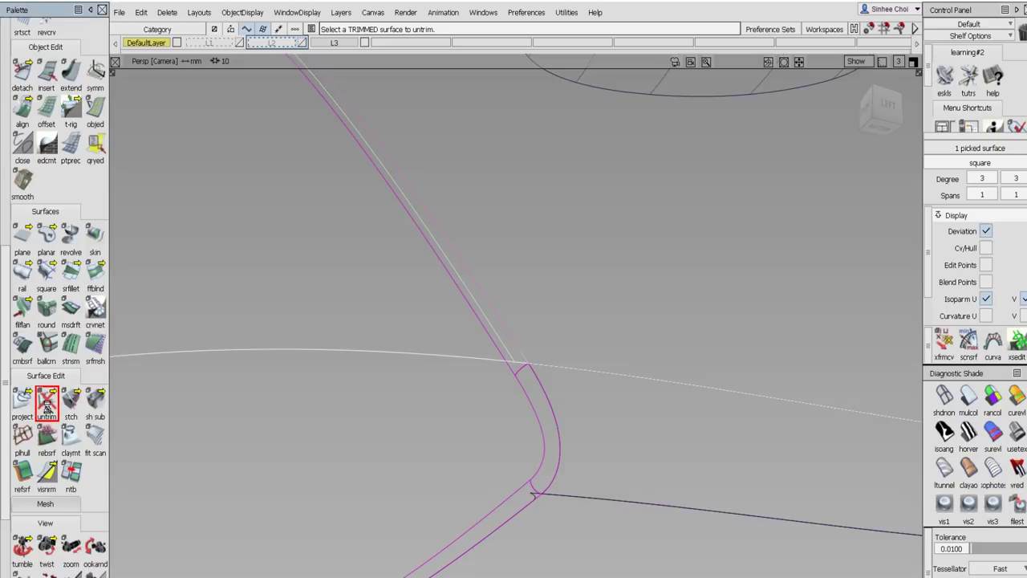
- Trim the large L3 side surface again at the fillet boundary, keeping the region with the oval opening
left_click_drag(47, 406, 70, 410)
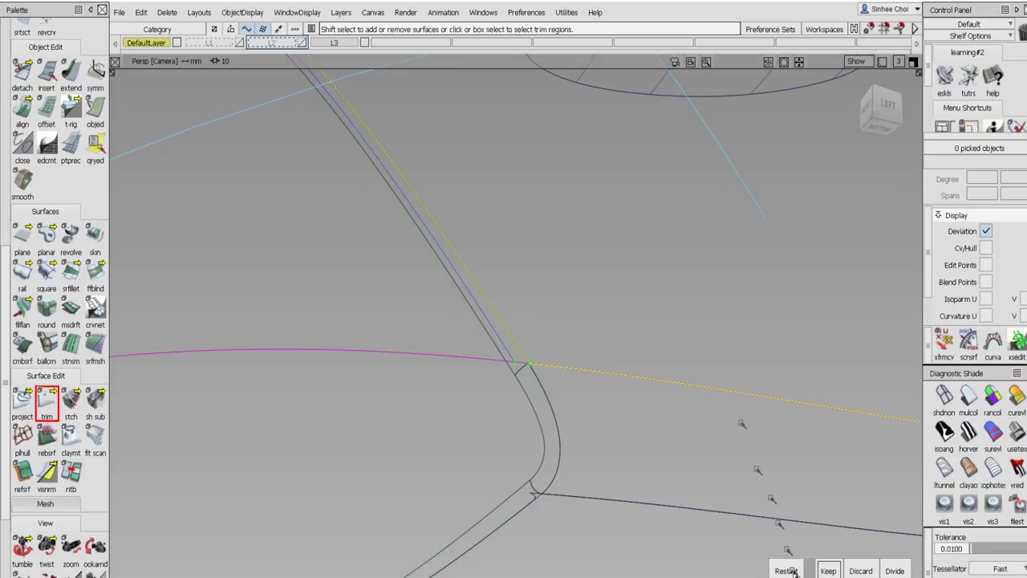
right_click_drag(727, 297, 706, 342, "alt+shift")
left_click_drag(706, 342, 703, 345, "alt+shift")
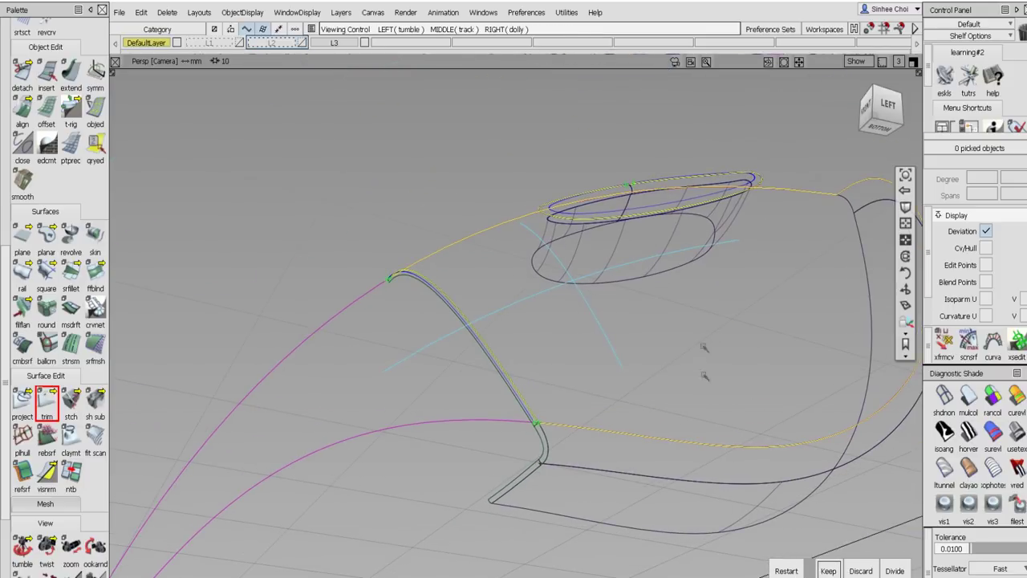
left_click(828, 570)
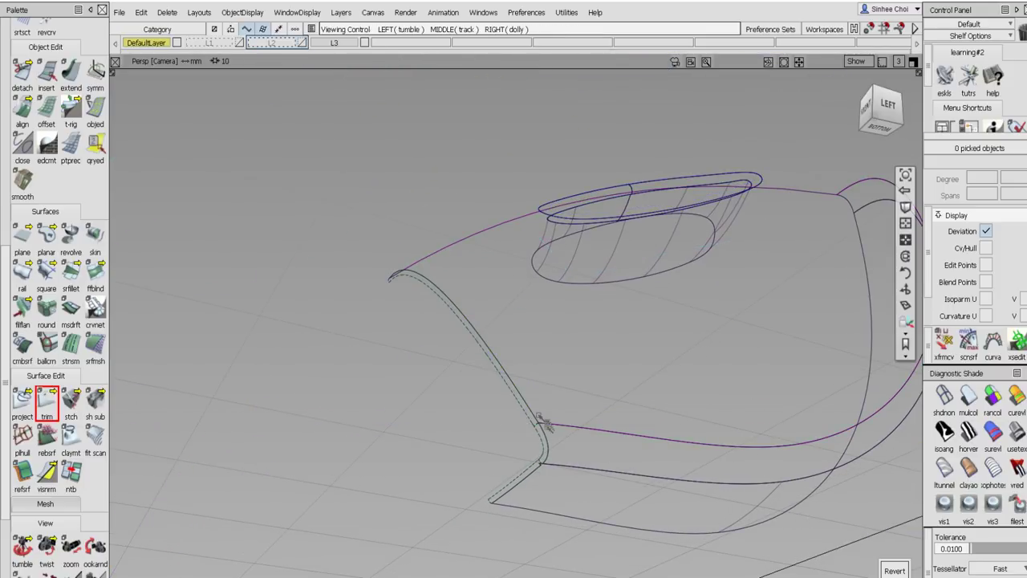
- Untrim the lower rail surface of the L3 part where it meets the diagonal fillet
scroll(619, 383, "up", 5)
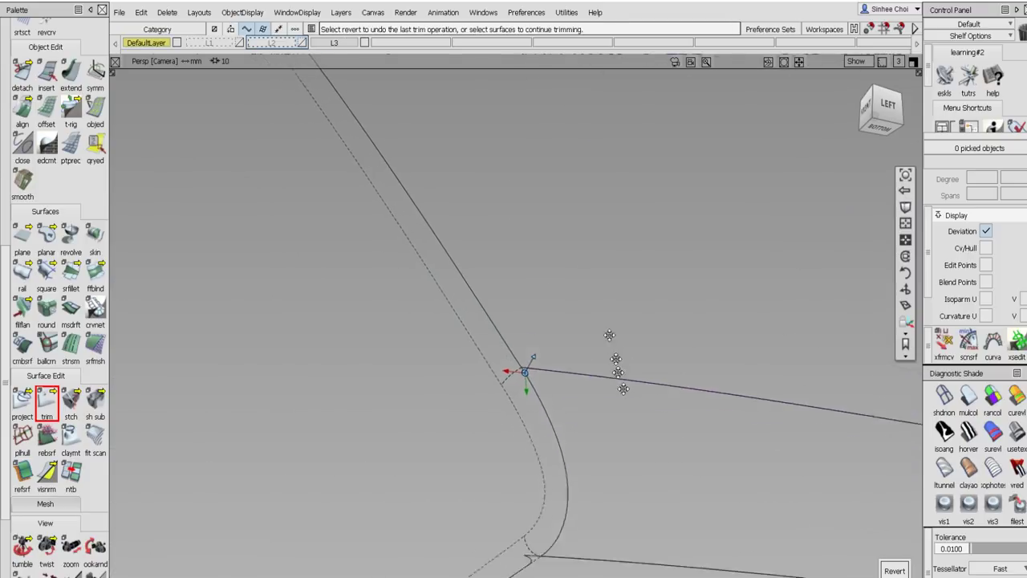
middle_click_drag(527, 198, 519, 186, "alt+shift")
right_click_drag(460, 359, 521, 371, "alt+shift")
scroll(8, 80, "up", 6)
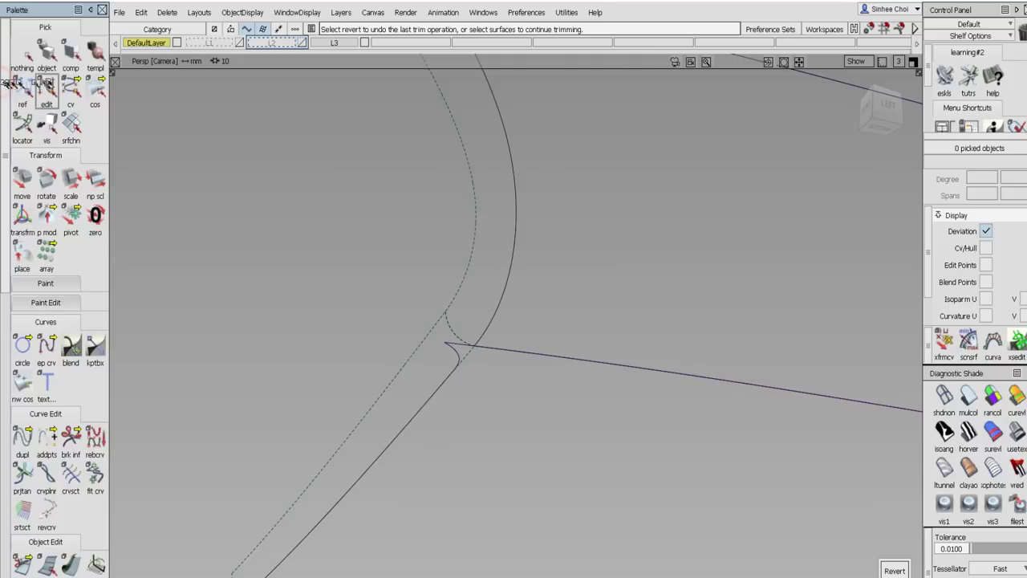
scroll(76, 321, "down", 10)
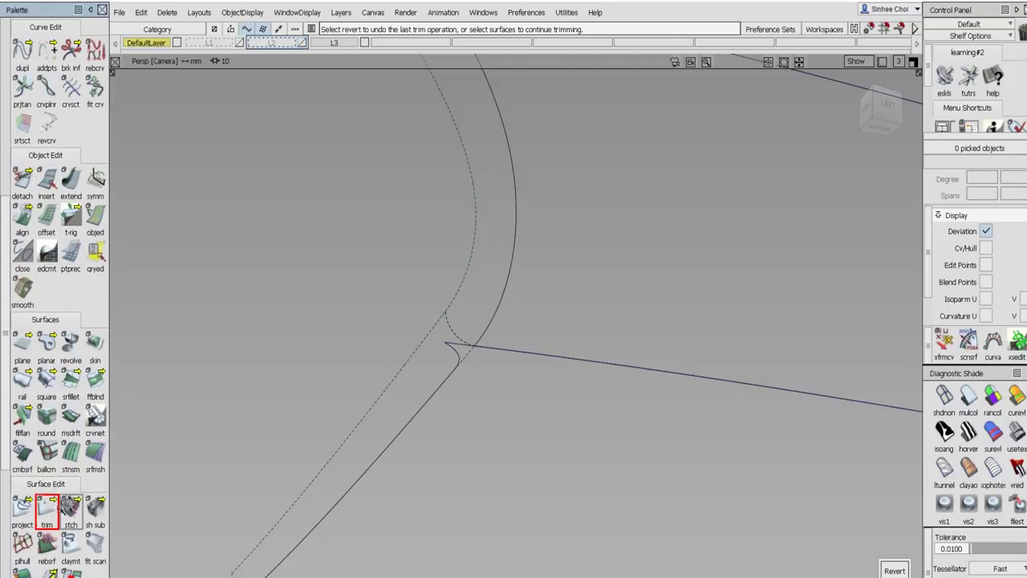
left_click_drag(46, 509, 94, 510)
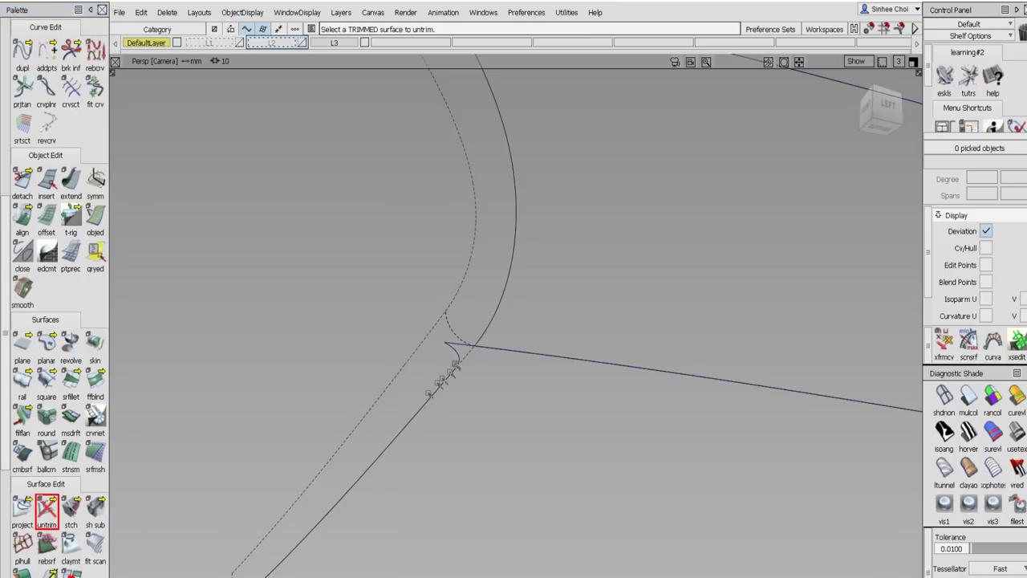
left_click(455, 357)
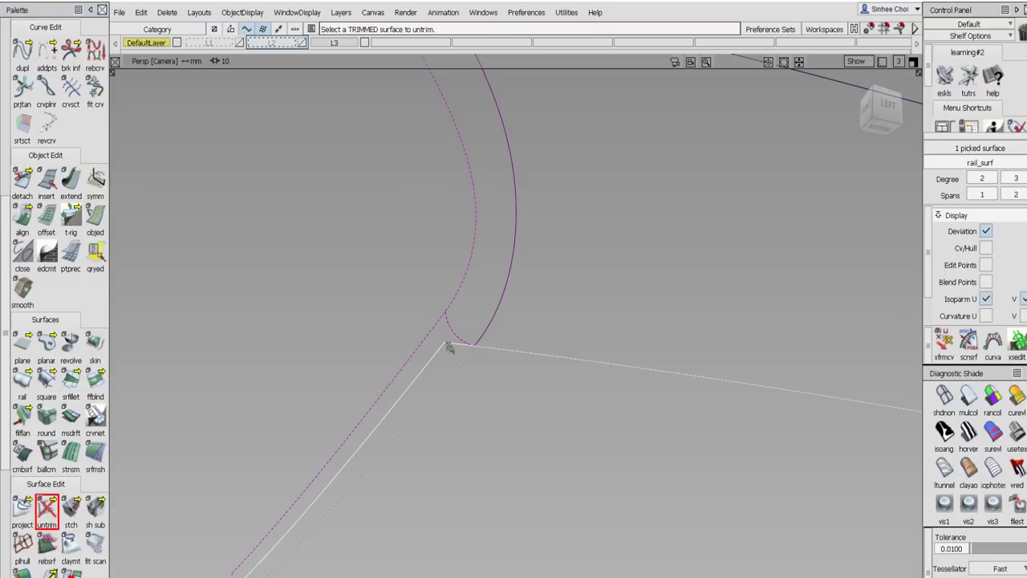
left_click(449, 344)
left_click(448, 344)
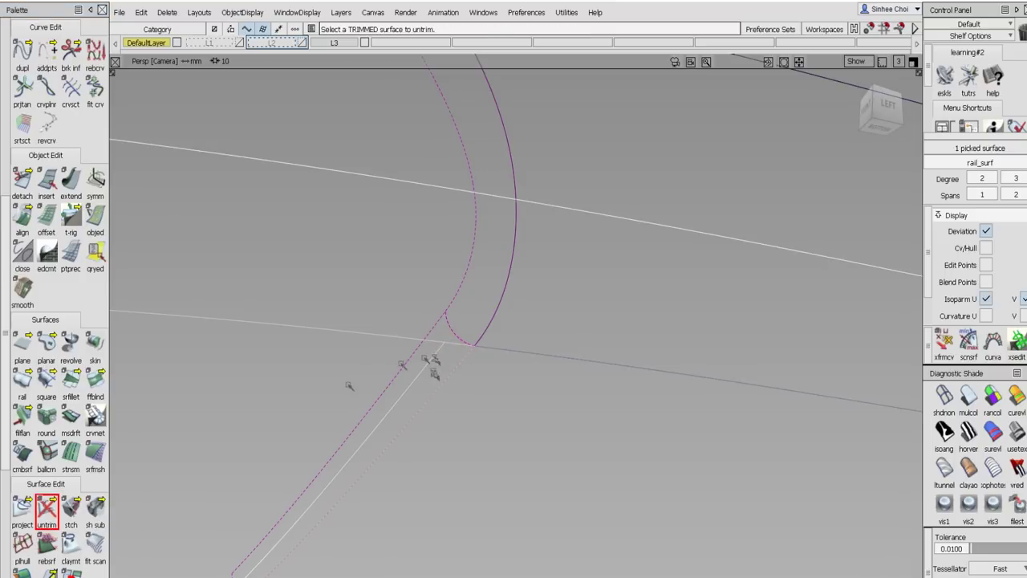
- Trim the lower rail surface again at the fillet boundary, keeping the region on the L3 body's side, and check the corner
left_click_drag(49, 512, 72, 517)
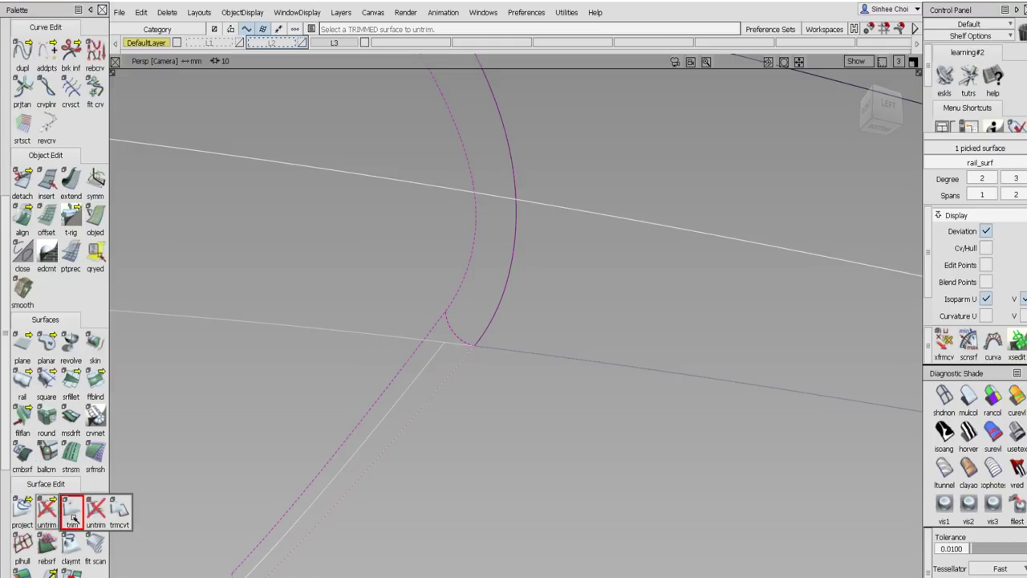
left_click(73, 519)
left_click(73, 518)
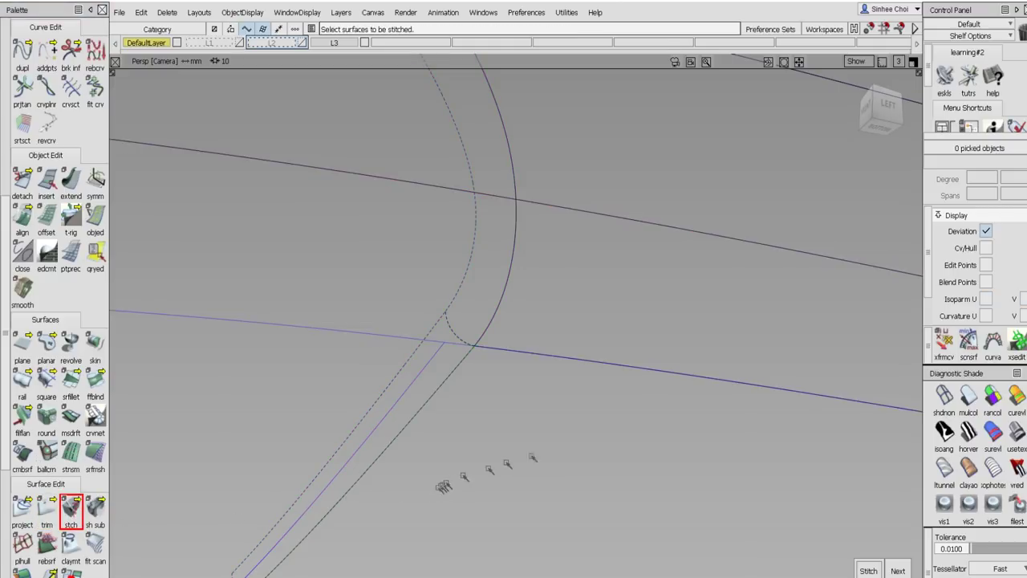
right_click_drag(546, 466, 470, 539, "alt+shift")
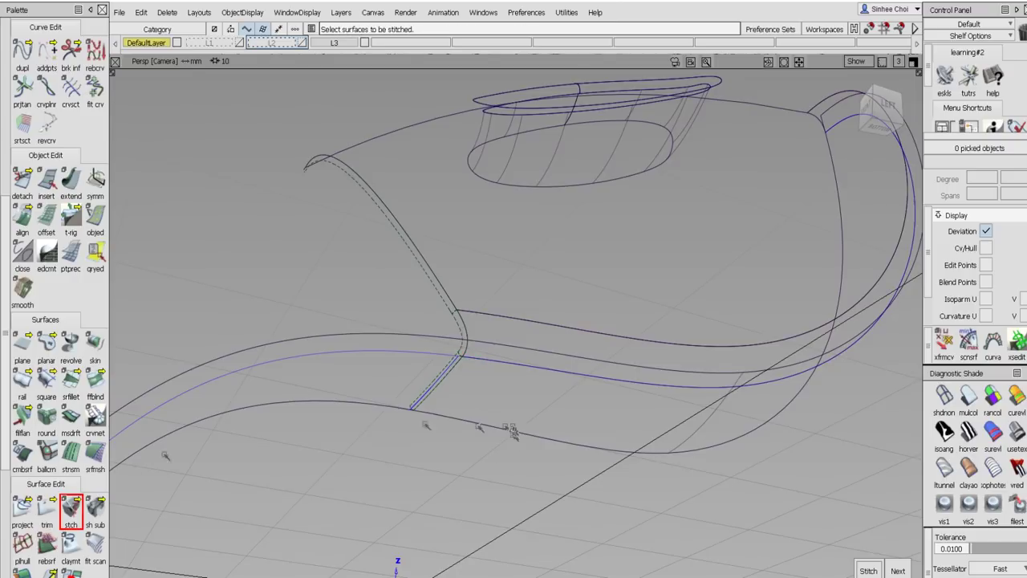
left_click_drag(48, 516, 72, 516)
left_click(529, 405)
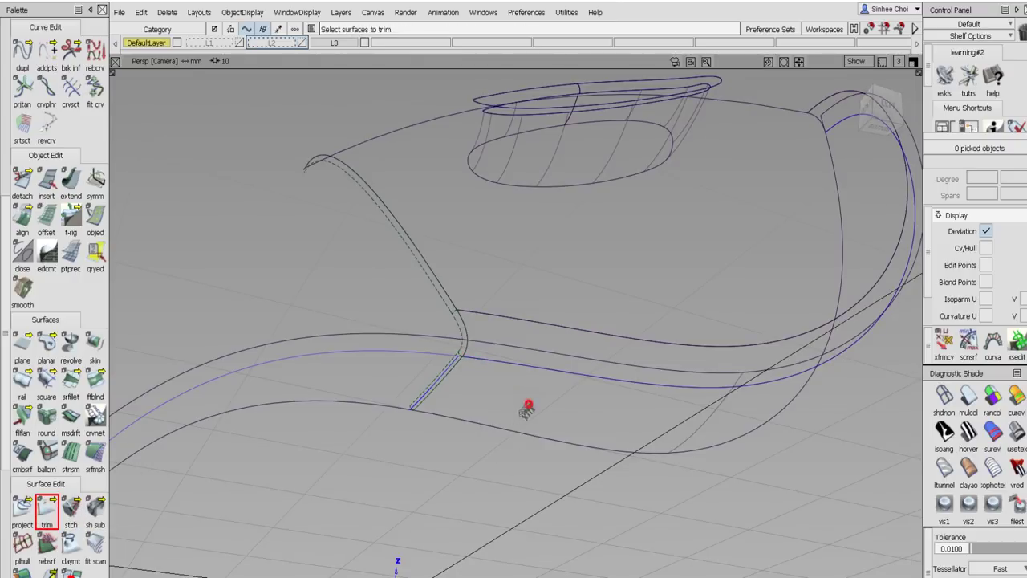
left_click(528, 409)
left_click_drag(618, 414, 783, 330, "alt+shift")
left_click(838, 339)
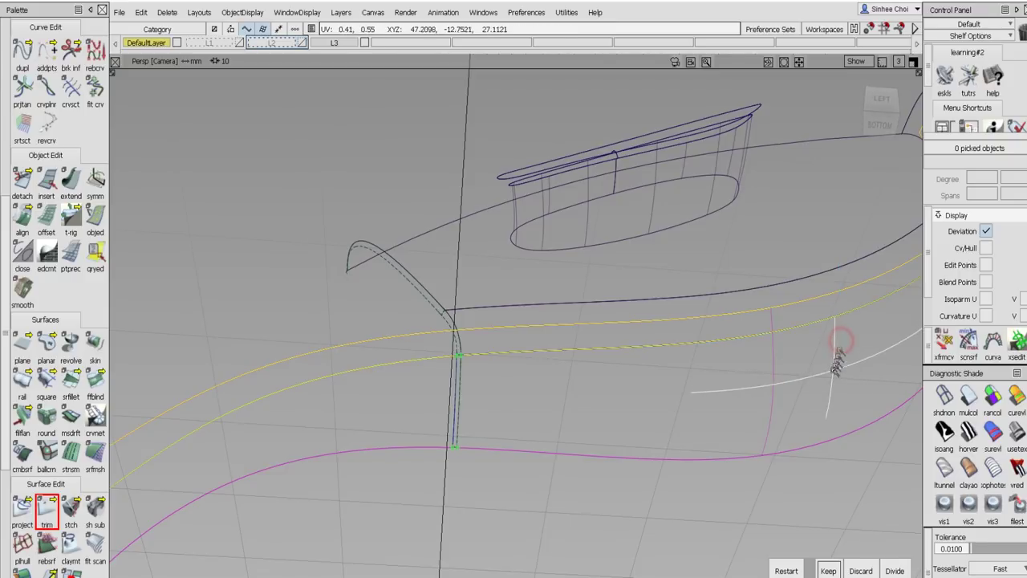
left_click(828, 570)
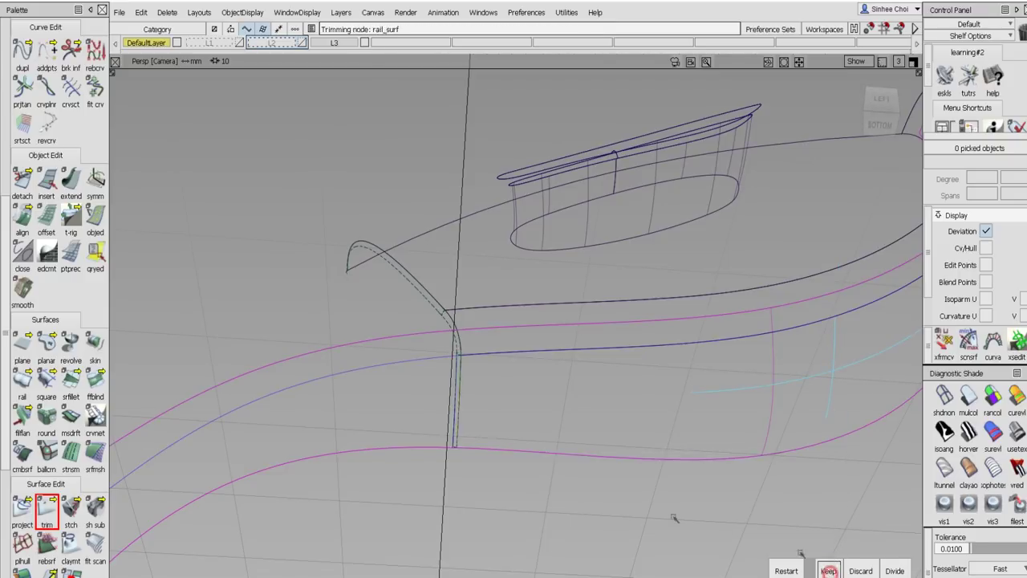
left_click(463, 356)
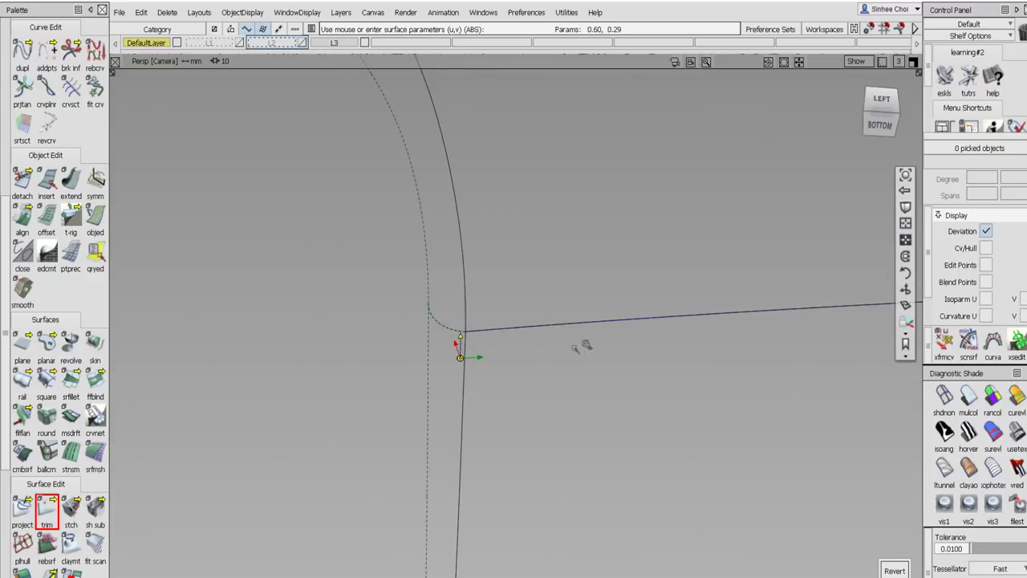
left_click_drag(527, 340, 486, 425, "alt+shift")
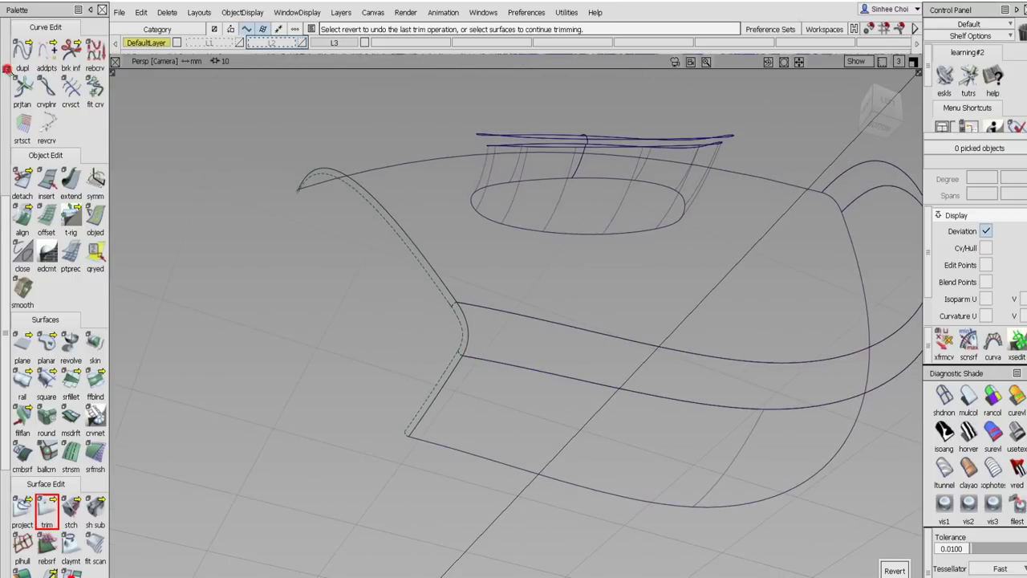
- Delete the construction history of the three L3 fillet flange surfaces and clear the selection
scroll(48, 240, "up", 5)
left_click(95, 92)
left_click_drag(213, 147, 517, 441)
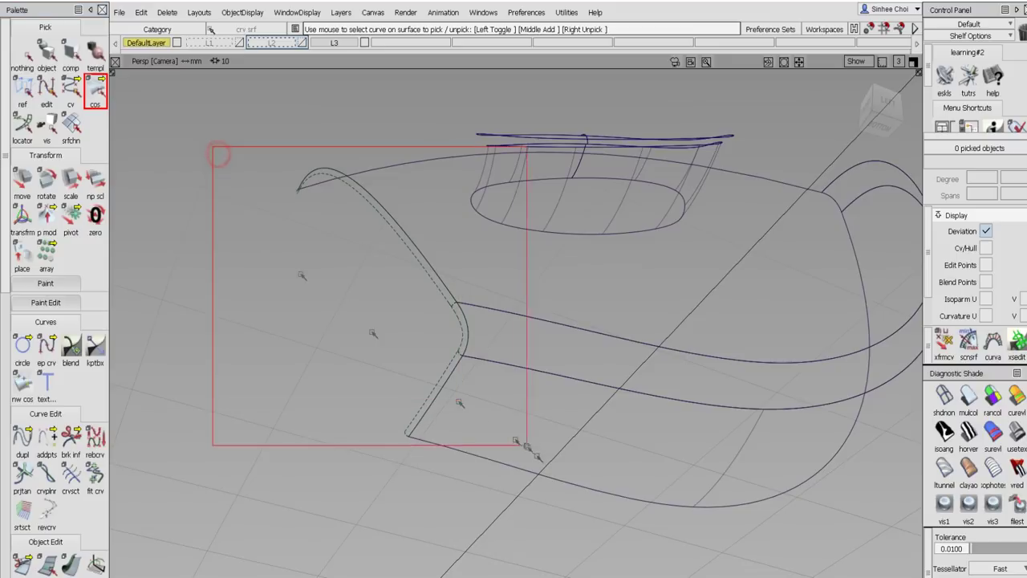
left_click(47, 53)
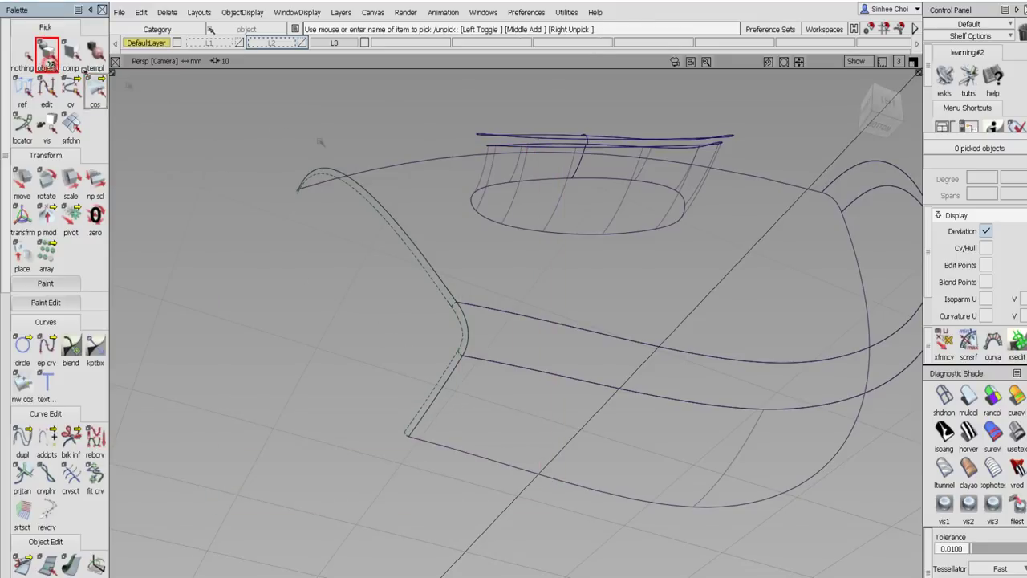
left_click(345, 186)
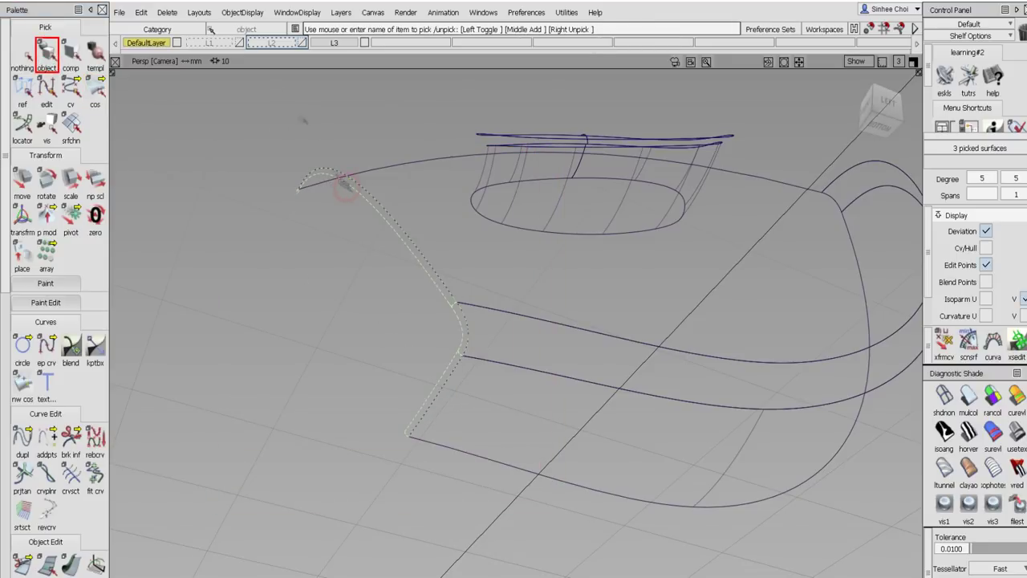
left_click(167, 12)
left_click(210, 49)
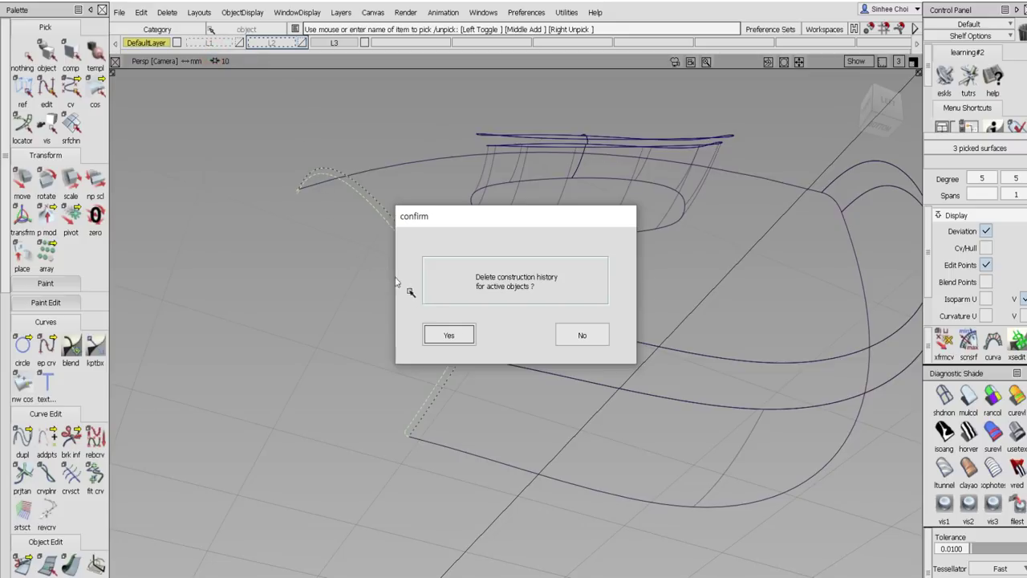
left_click(439, 330)
left_click(24, 54)
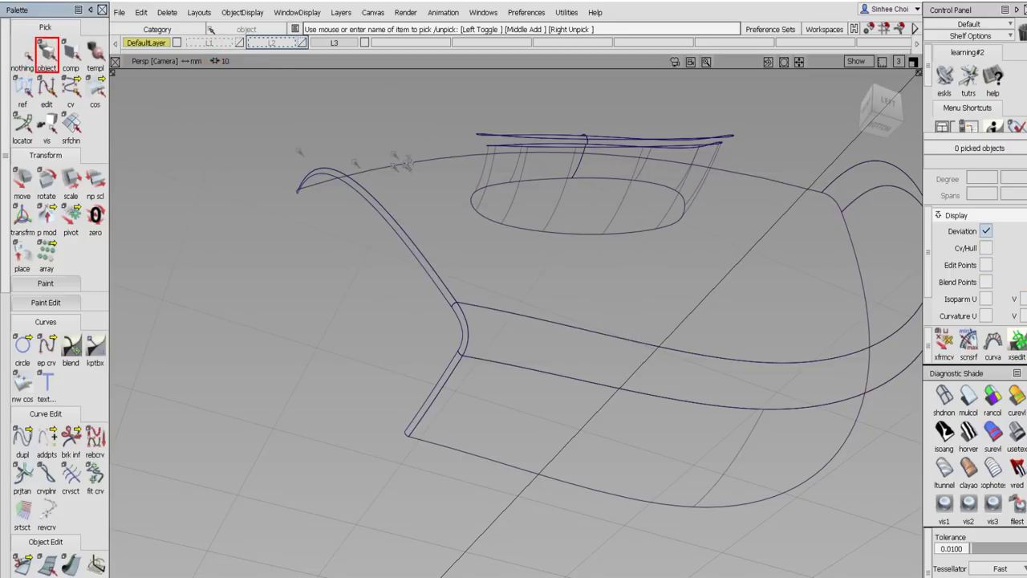
- Show layer L2 together with L3 and shade the model to examine the rounded diagonal seam
left_click(302, 44)
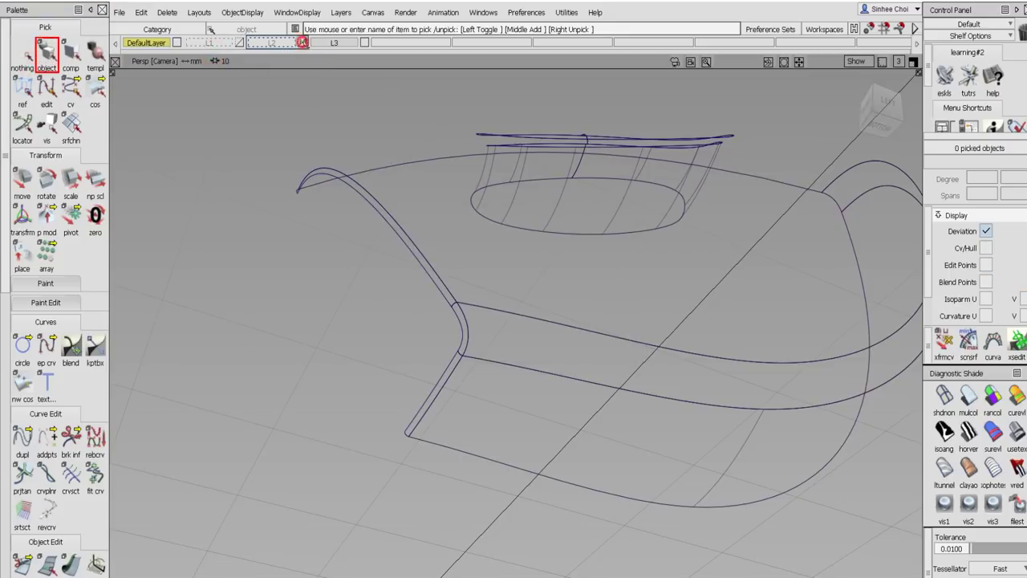
left_click_drag(540, 253, 498, 378, "alt+shift")
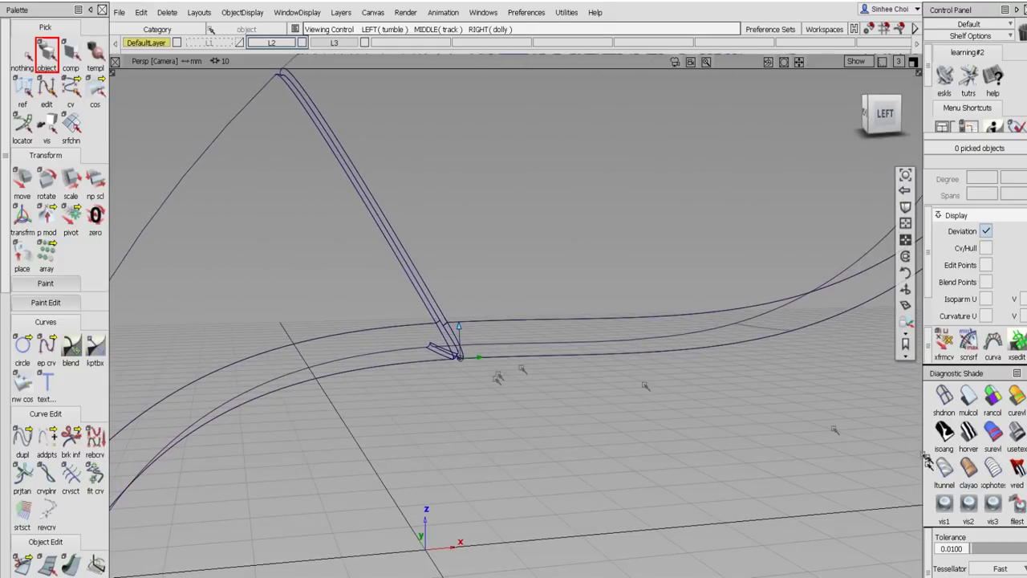
left_click(944, 504)
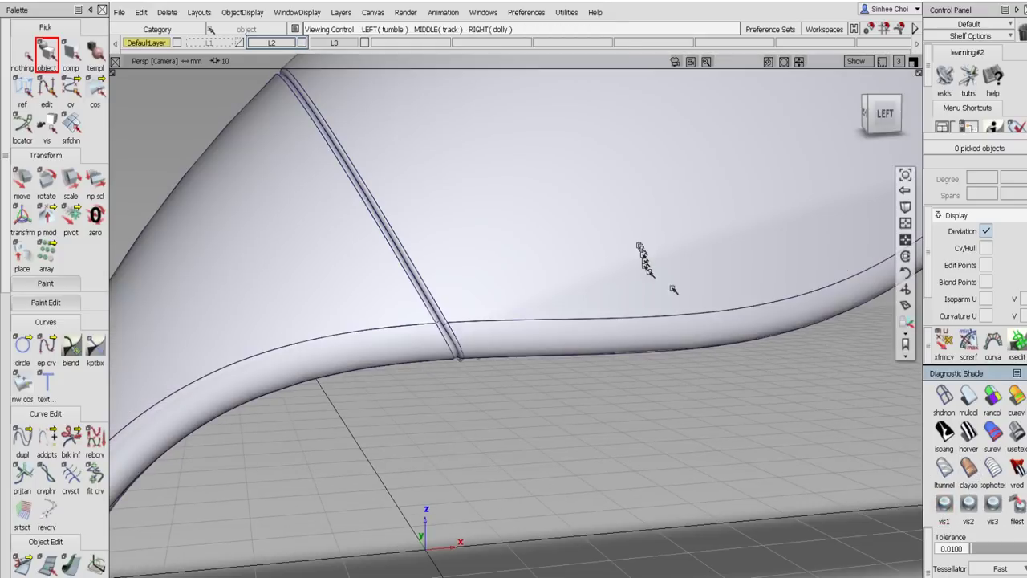
right_click_drag(634, 246, 613, 279, "alt+shift")
mouse_move(587, 311)
left_mouse_down("alt+shift")
mouse_move(477, 434)
mouse_move(626, 304)
mouse_move(711, 292)
mouse_move(607, 377)
mouse_move(436, 349)
left_mouse_up("alt+shift")
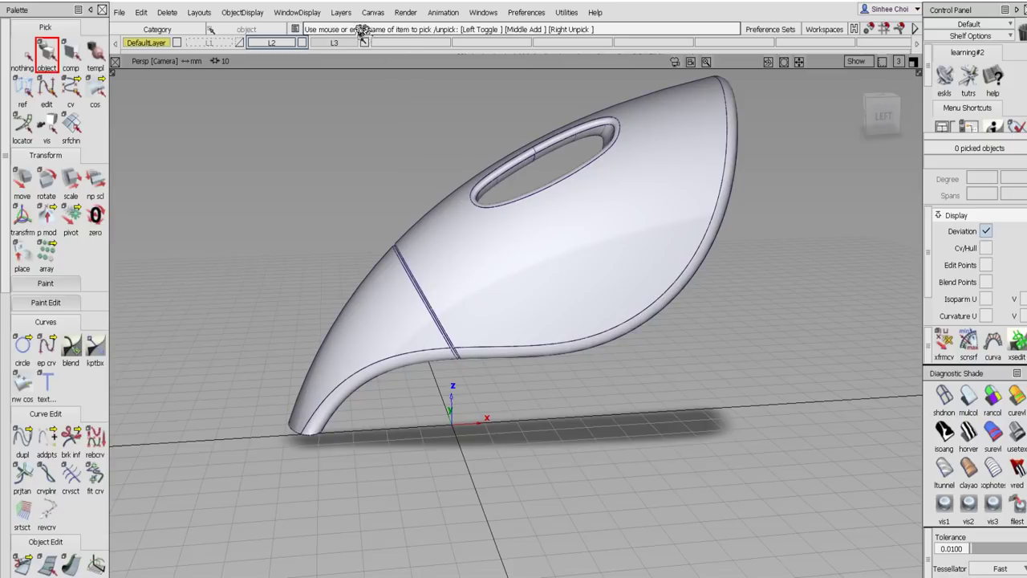
- With layer L3 hidden and shading off, duplicate the L2 part's upper profile edge as a curve and maximize the Left view
left_click(365, 41)
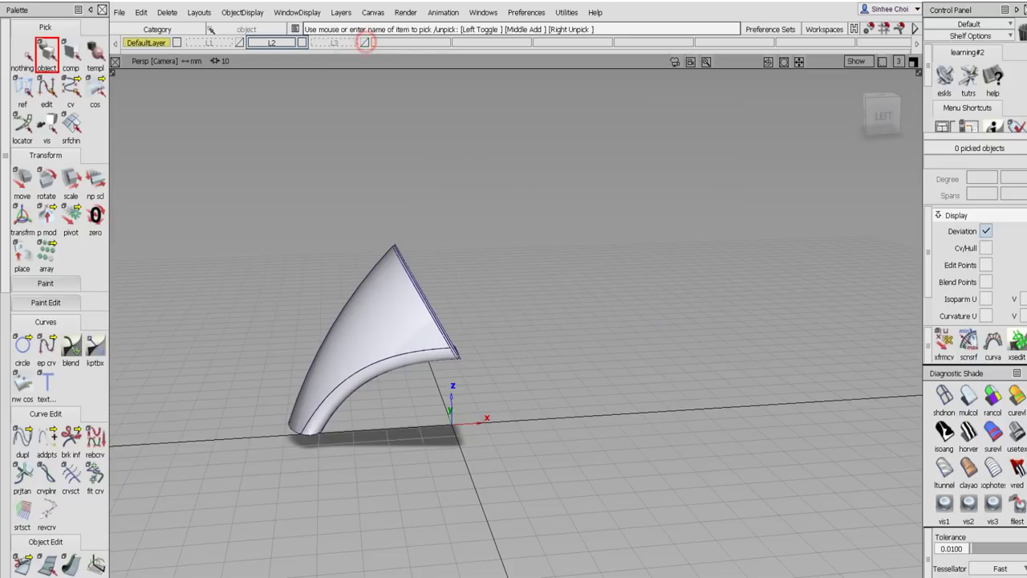
left_click(944, 394)
left_click(23, 438)
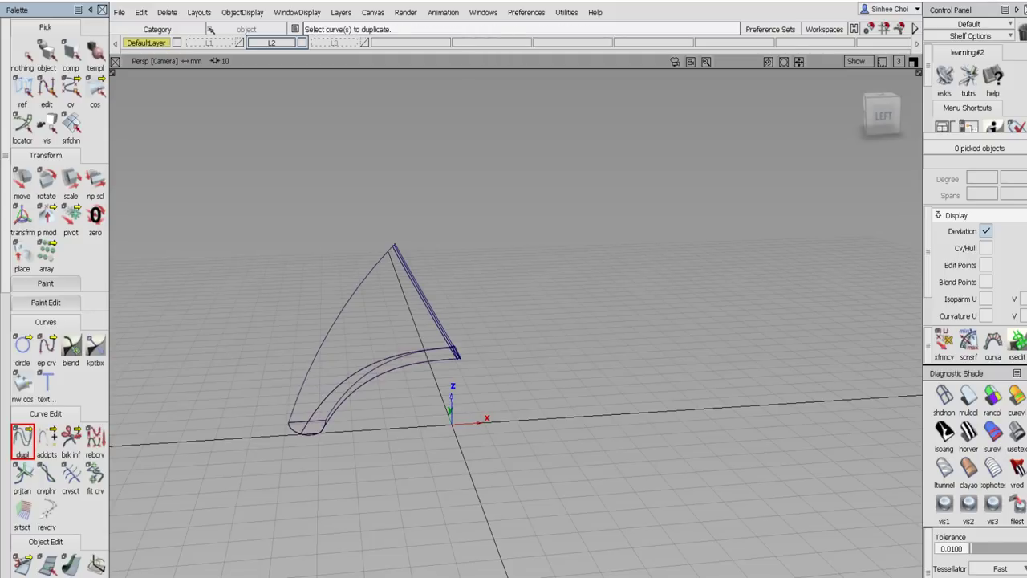
left_click(317, 367)
left_click(912, 62)
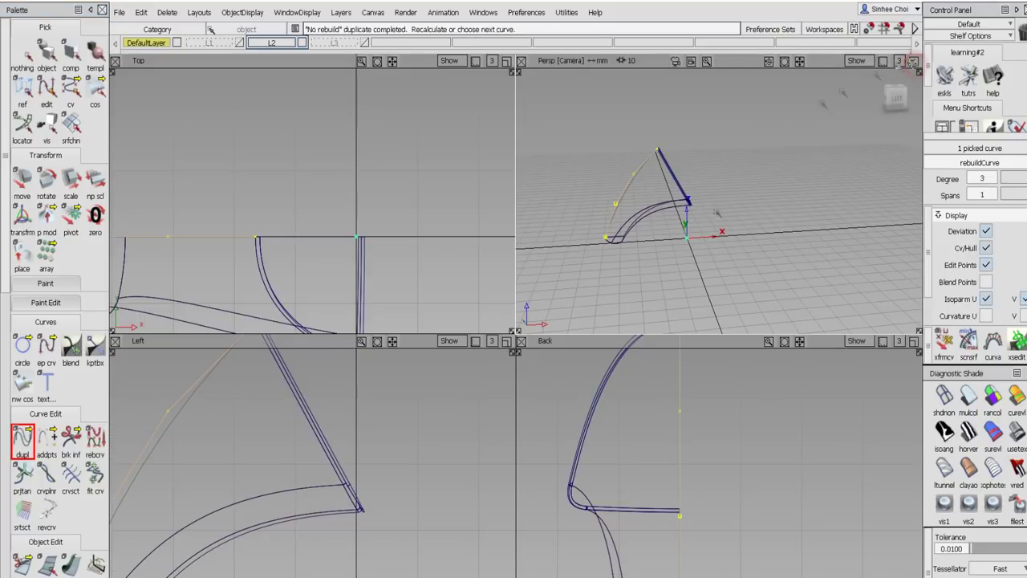
left_click(506, 342)
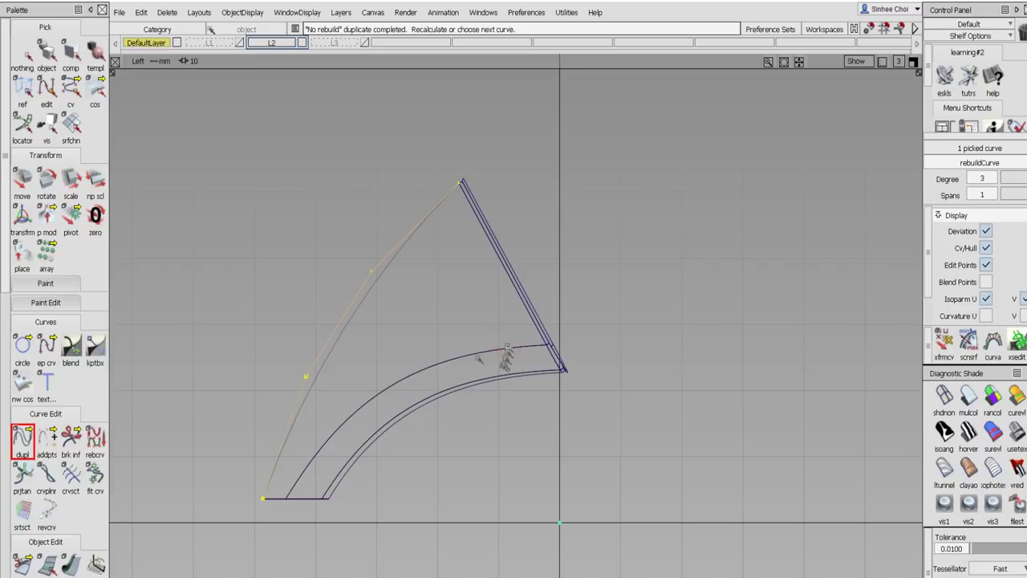
- Offset the duplicated upper profile curve by about -3.245 mm toward the inside of the L2 part
middle_click_drag(370, 323, 454, 307, "alt+shift")
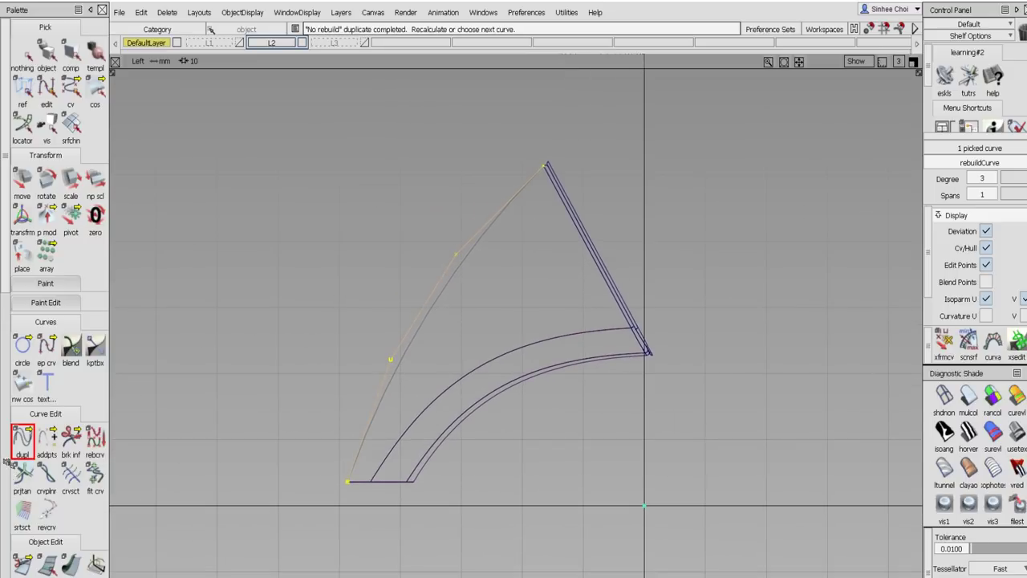
scroll(7, 461, "down", 10)
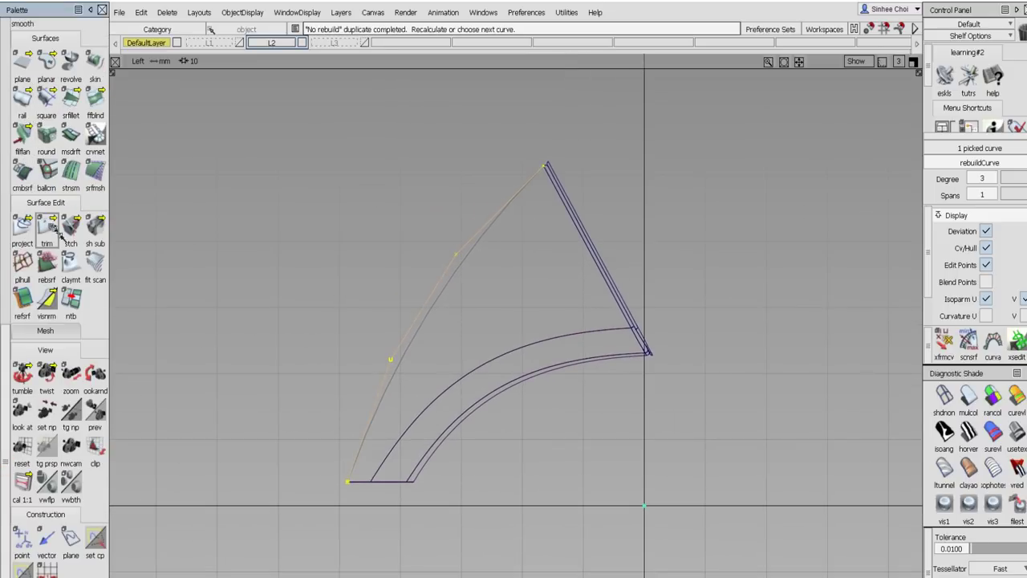
scroll(61, 237, "up", 4)
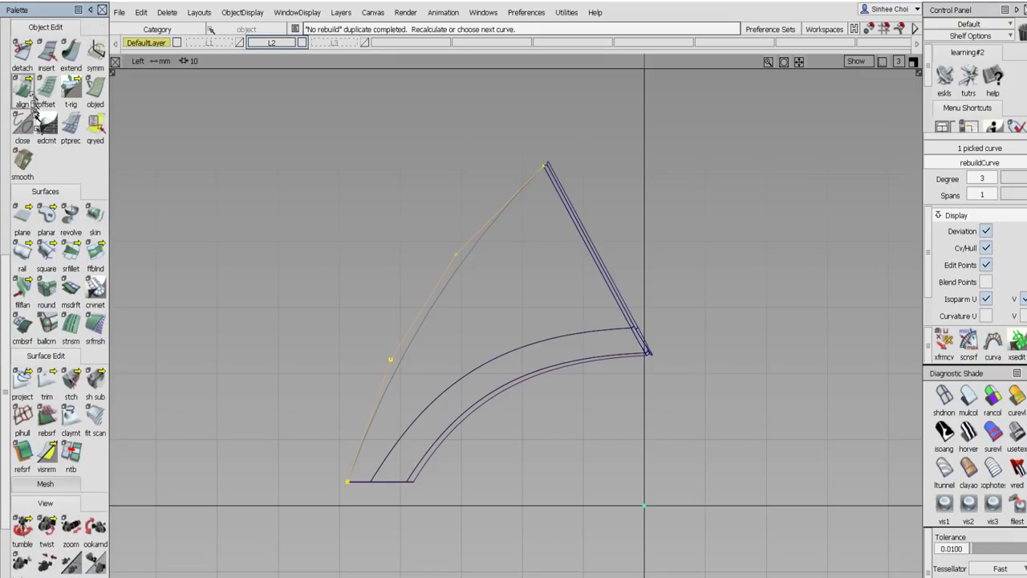
left_click(46, 91)
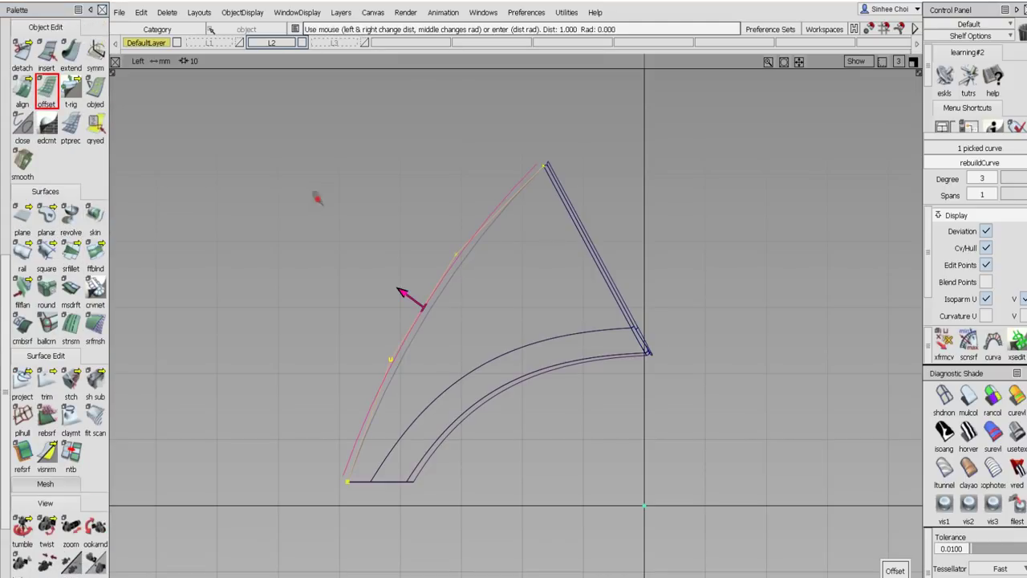
left_click_drag(317, 199, 319, 233)
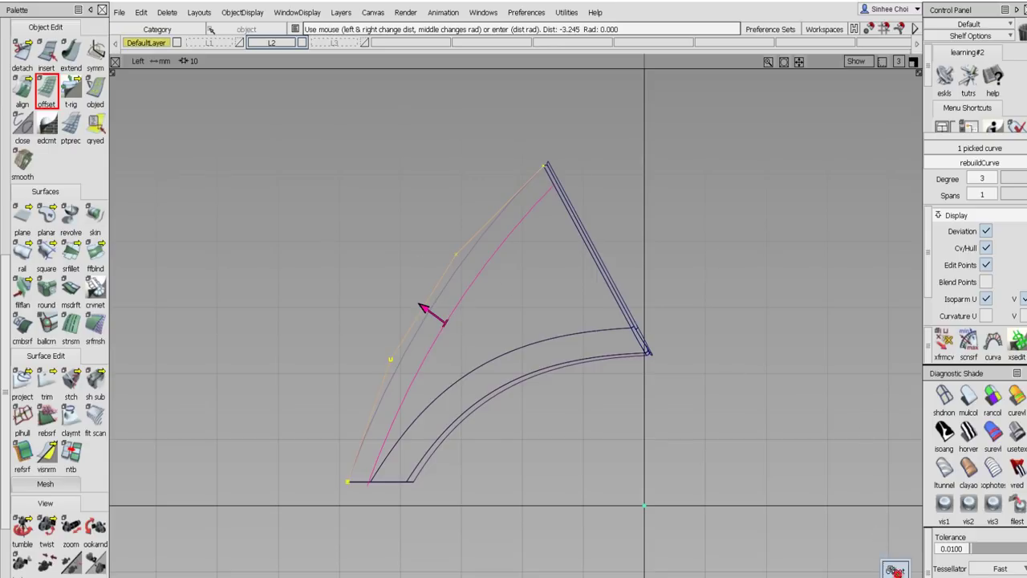
left_click(895, 571)
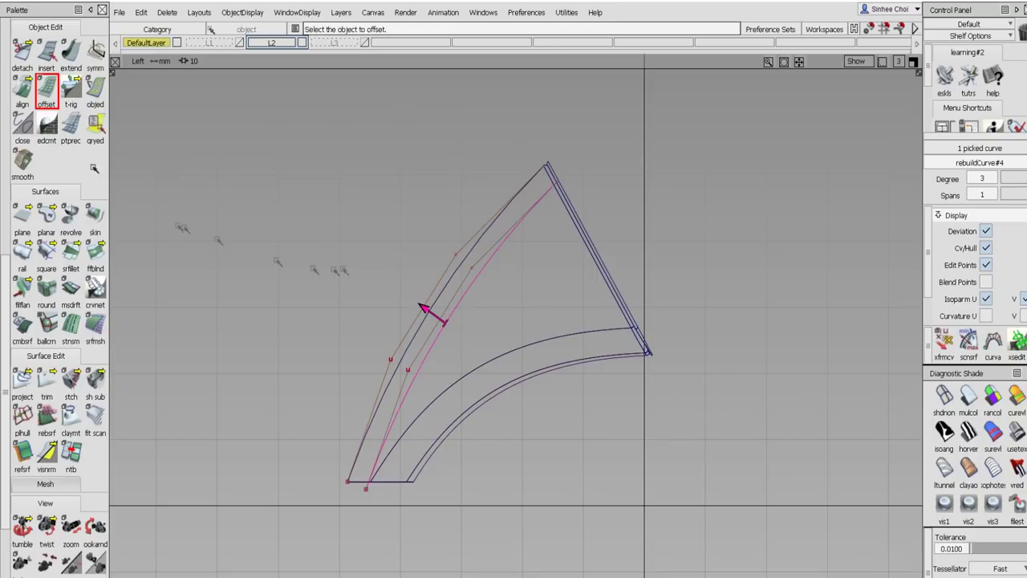
- Pick the duplicated profile curve again and offset it about 3.83 mm toward the outside of the part
left_click(6, 59)
left_click(23, 53)
left_click(47, 53)
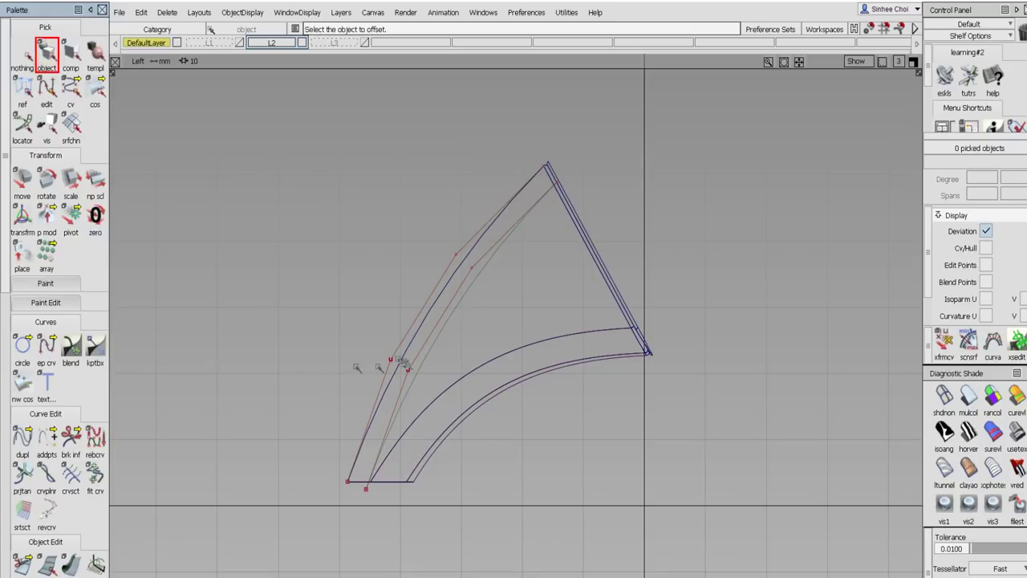
left_click(389, 357)
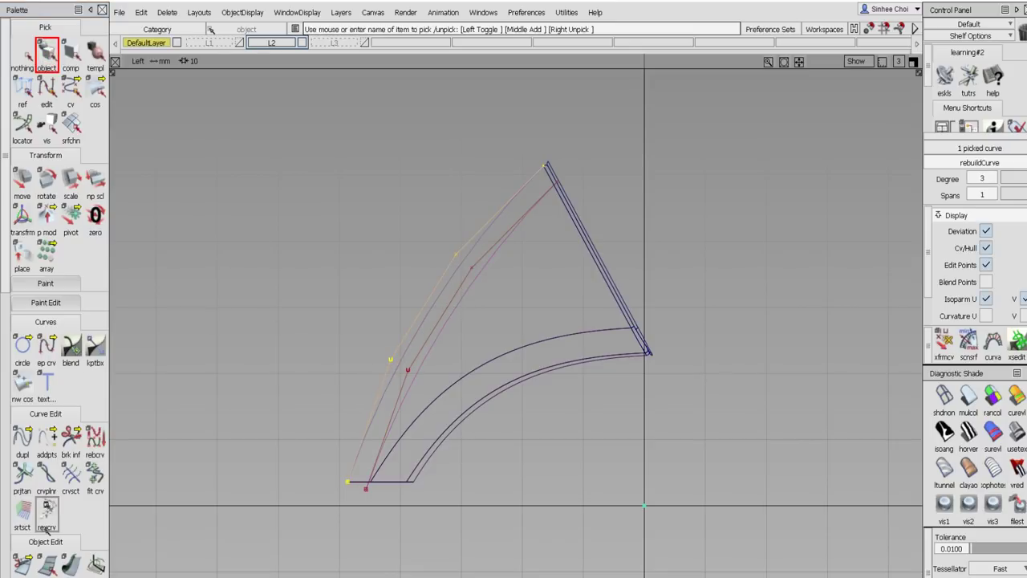
scroll(48, 514, "down", 3)
left_click(56, 513)
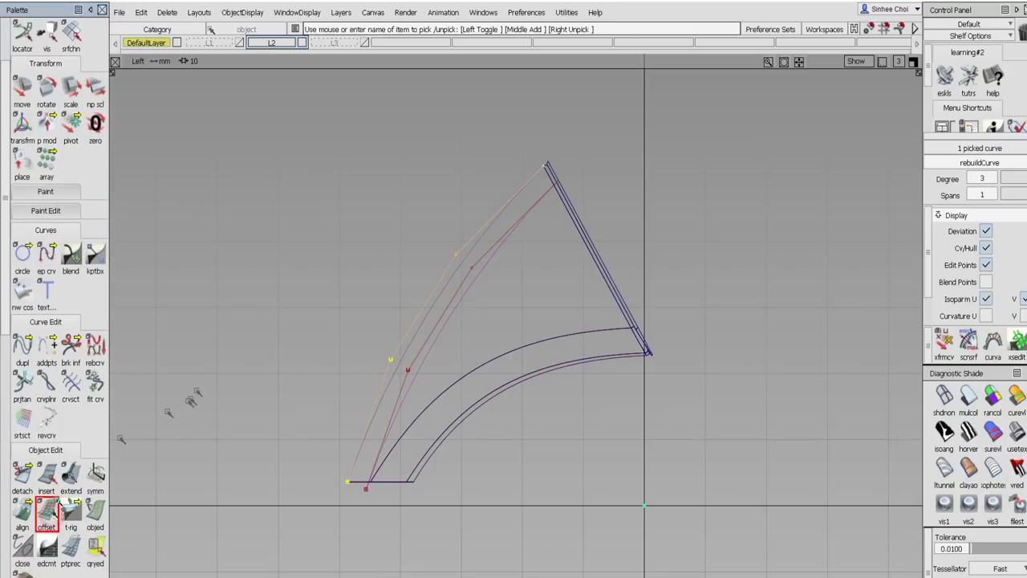
left_click_drag(236, 356, 245, 356)
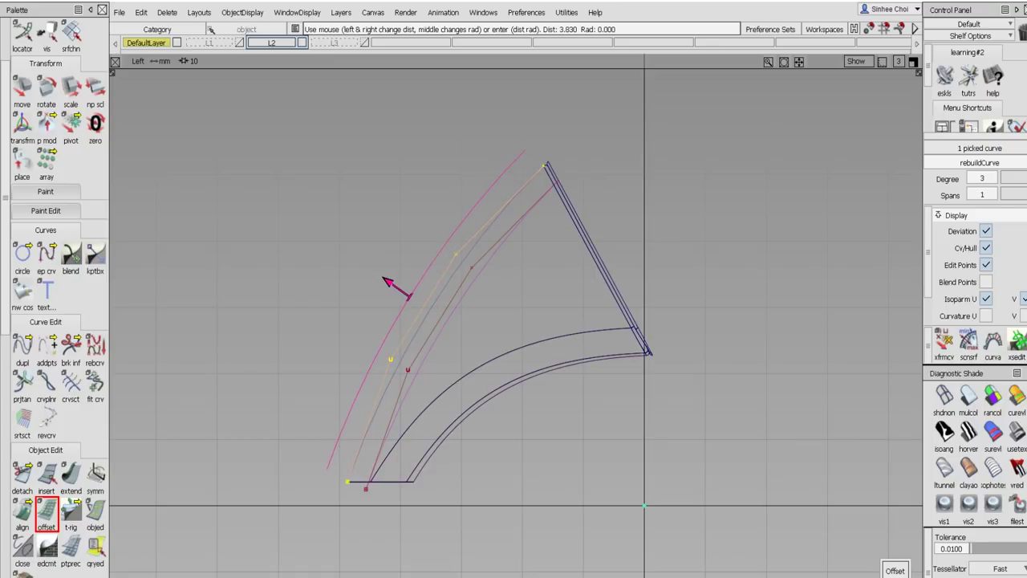
left_click(893, 567)
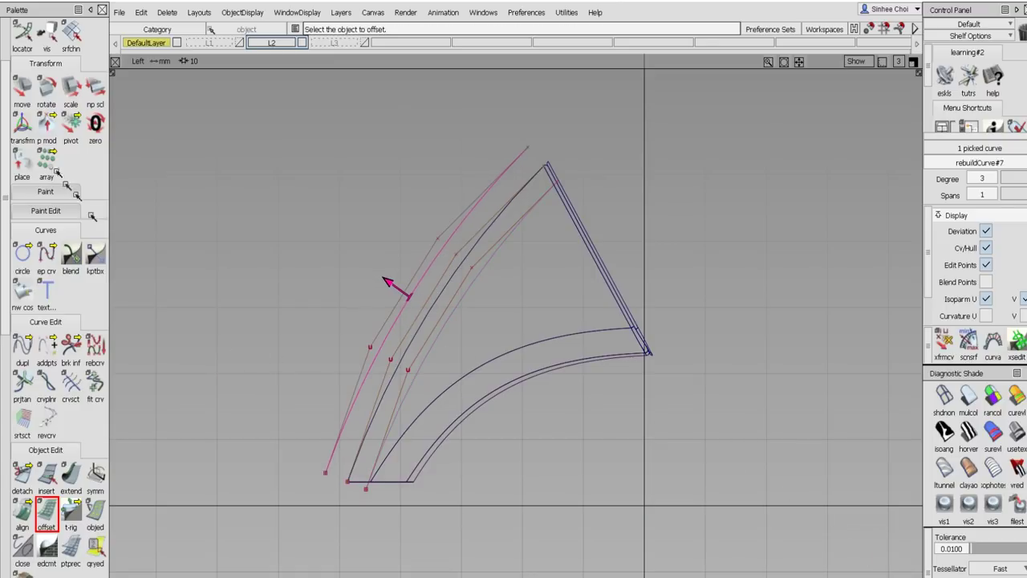
- Delete the middle duplicated profile curve, keeping only the inner and outer offset curves
left_click(7, 52)
left_click(24, 53)
left_click(48, 54)
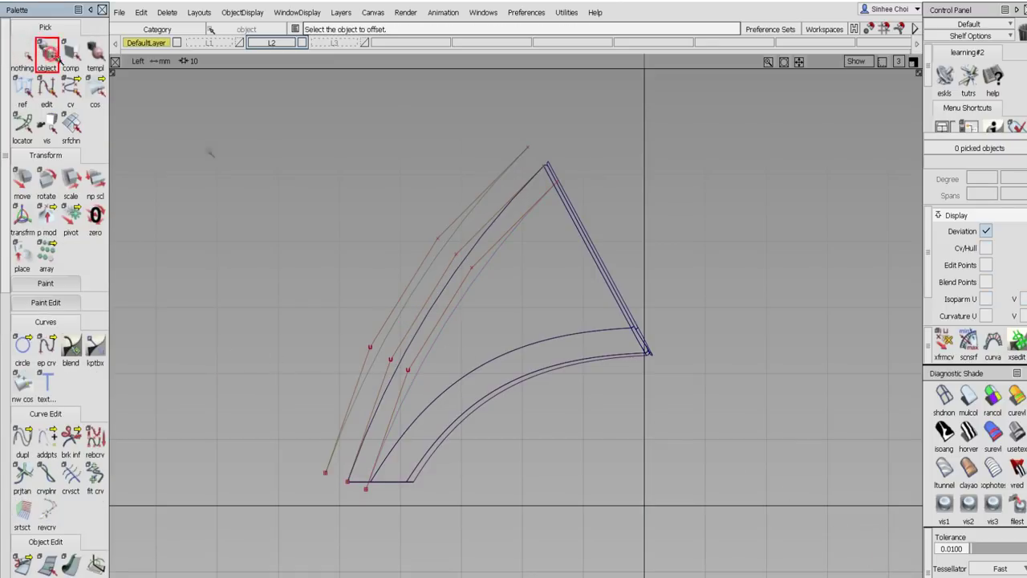
left_click(391, 365)
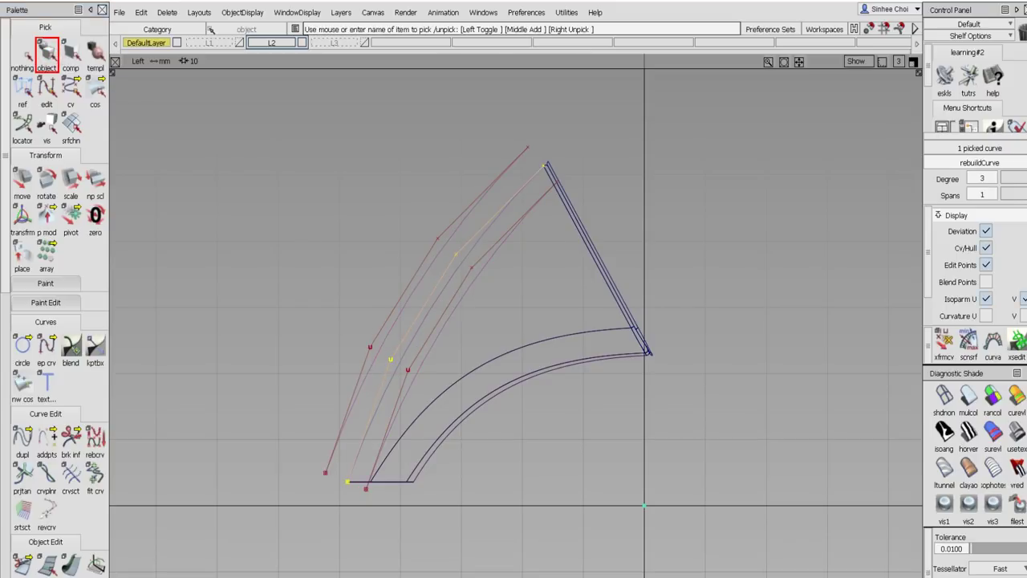
key("Delete")
left_click(455, 334)
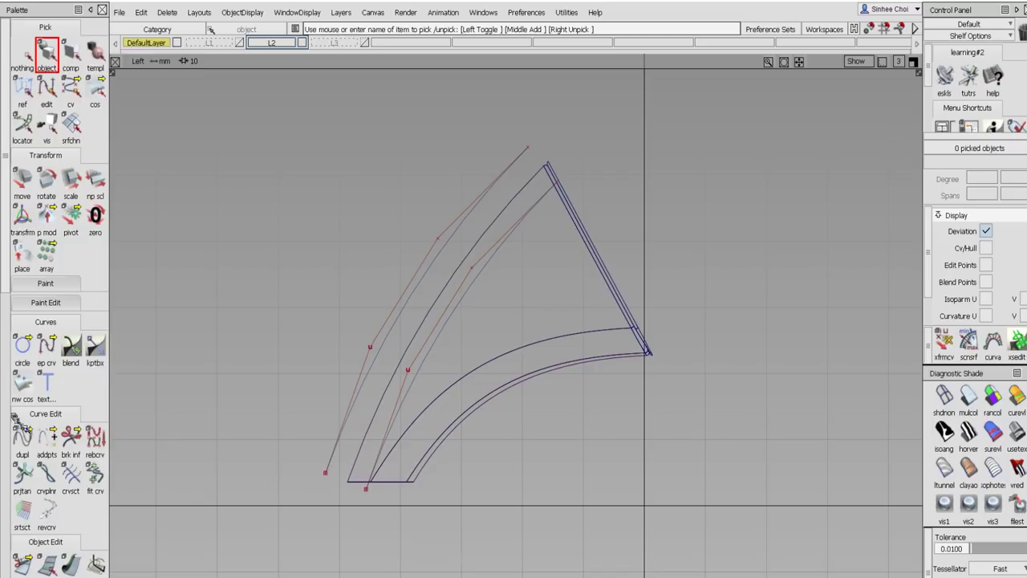
- Create a Skin surface between the inner and outer offset curves
scroll(8, 410, "down", 8)
left_click(95, 177)
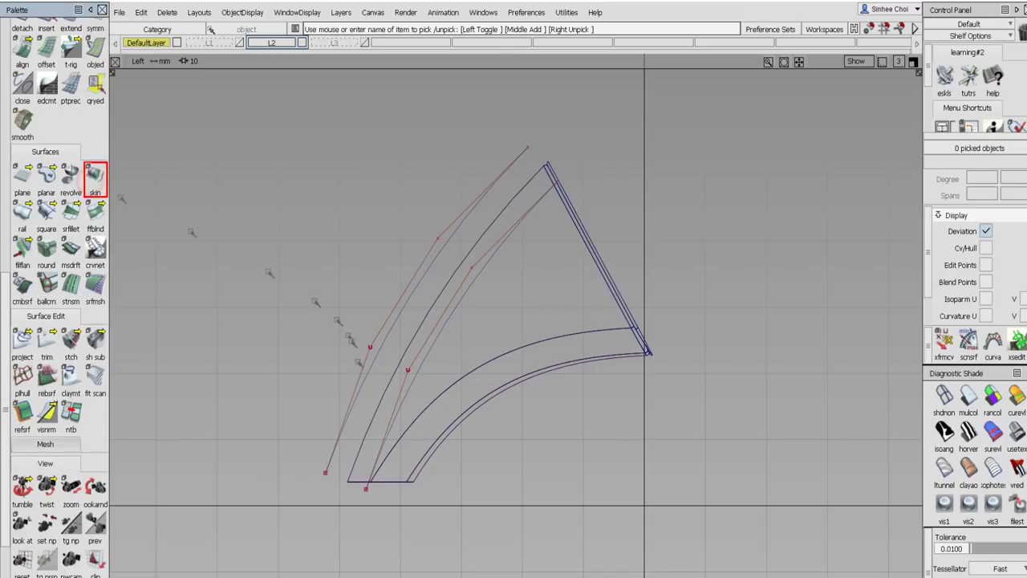
left_click(394, 413)
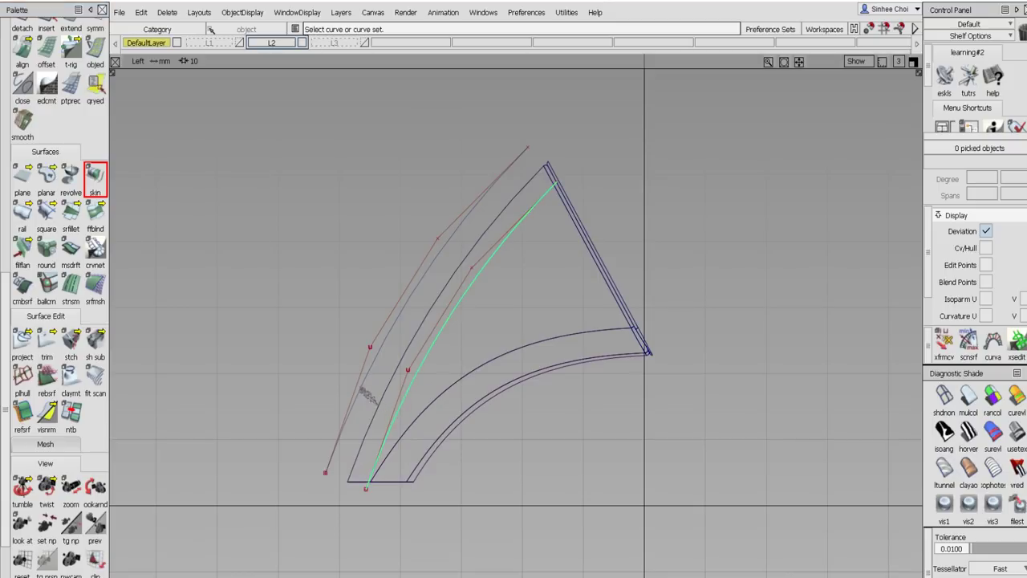
left_click(360, 385)
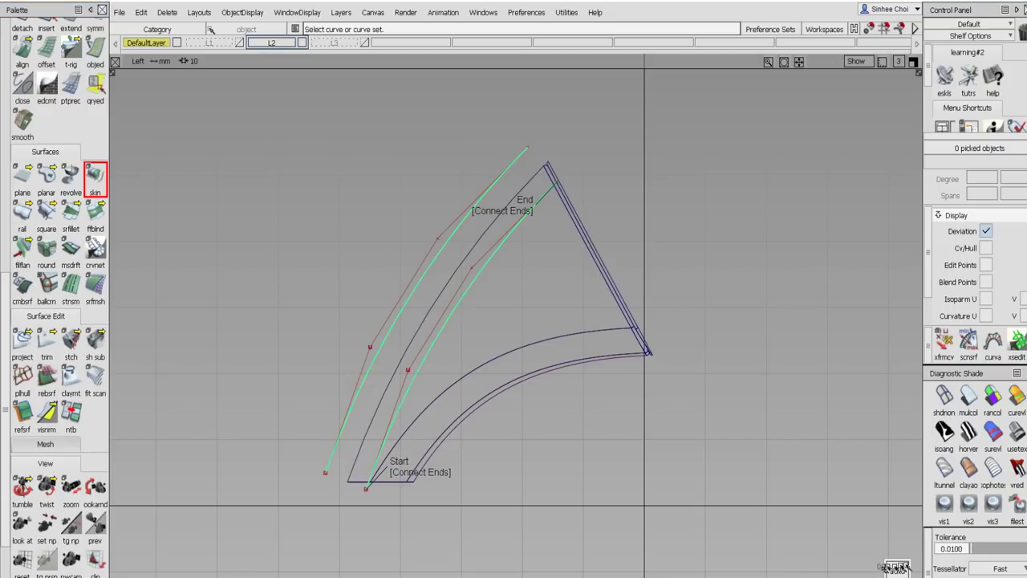
left_click(896, 566)
- Delete the two offset curves together with the skin's construction history, keeping the skin surface
scroll(6, 58, "up", 8)
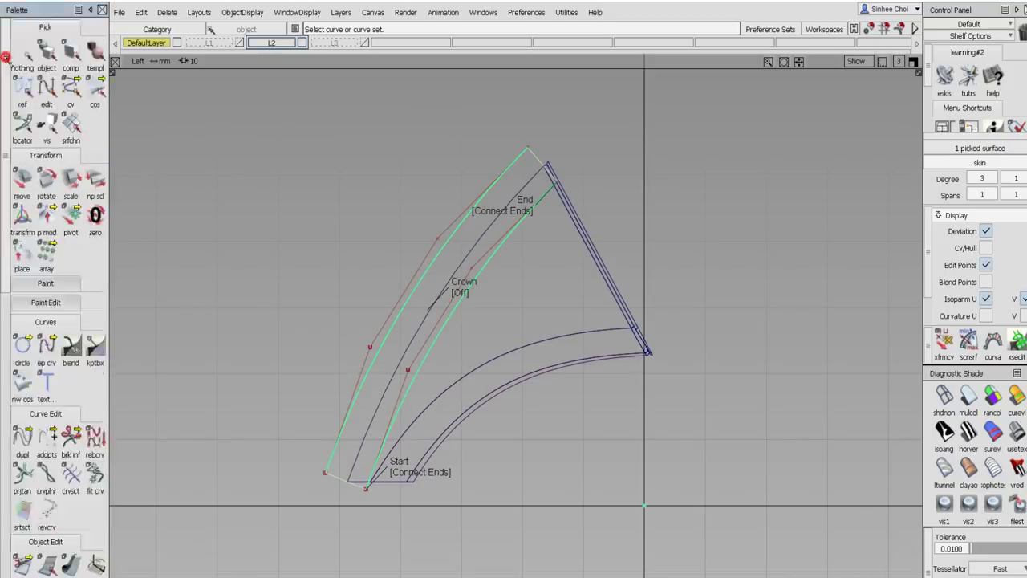
left_click(46, 52)
left_click(359, 422)
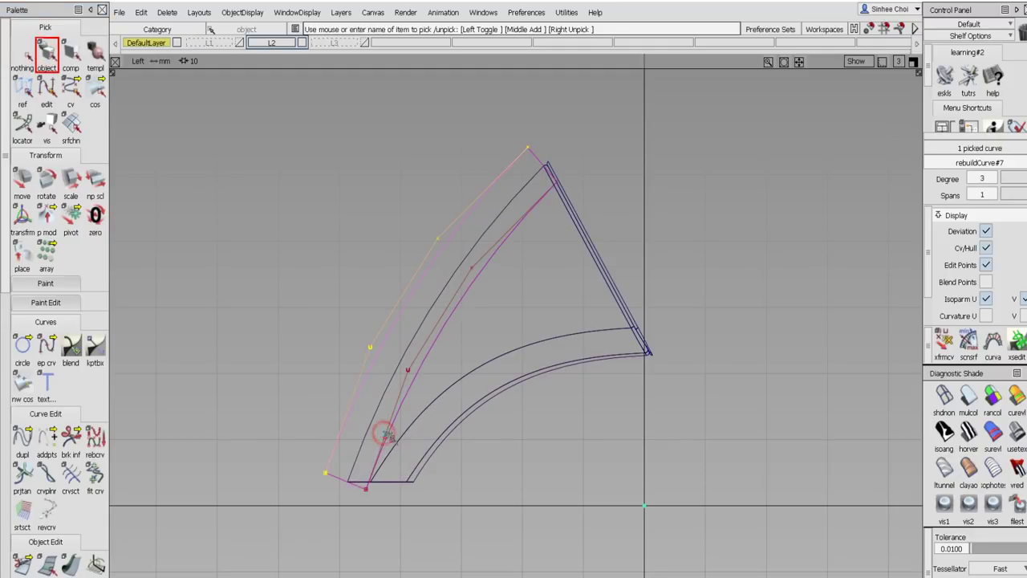
left_click(383, 434)
left_click(342, 475)
key("Delete")
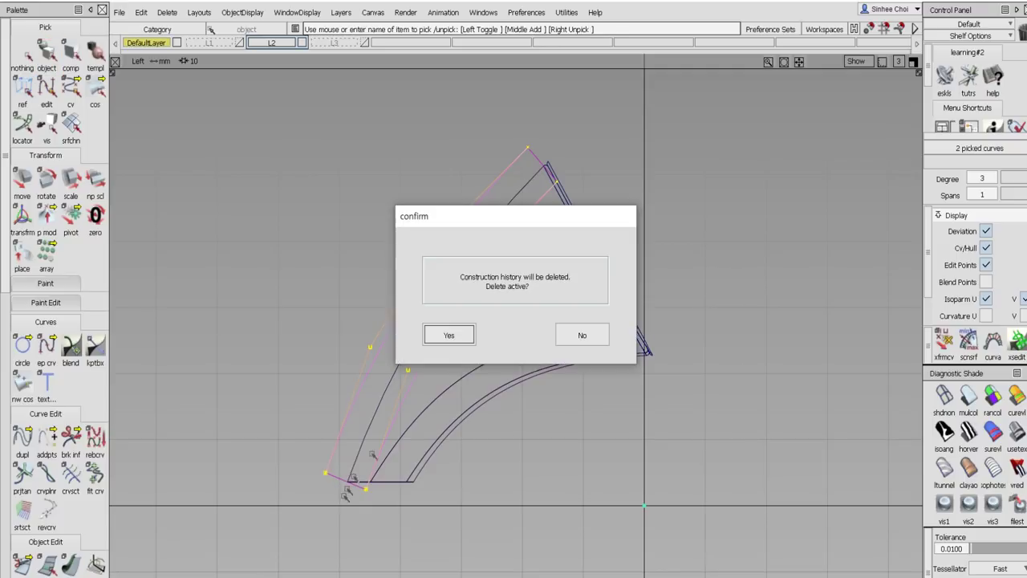
left_click(453, 332)
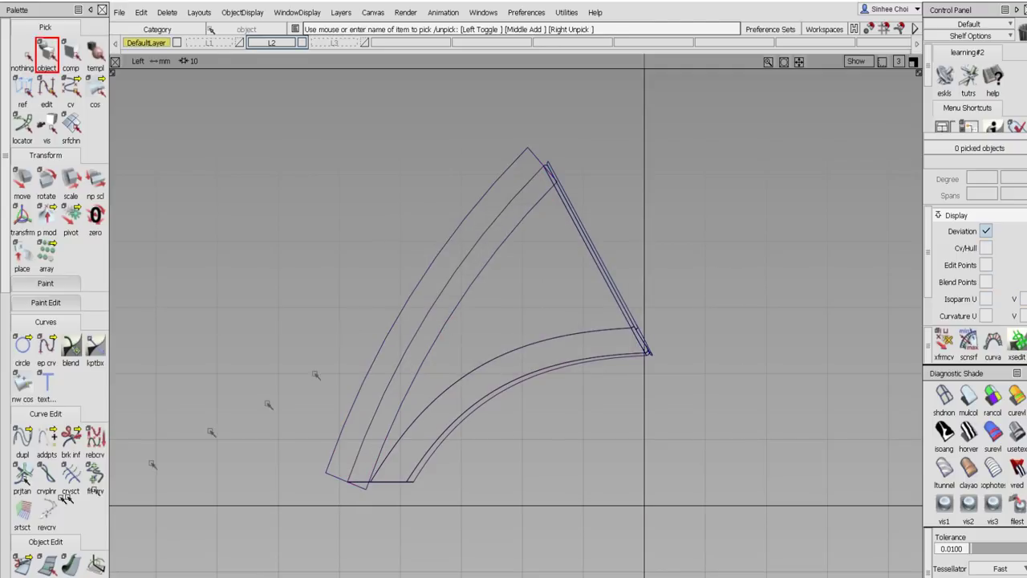
- Insert a crosswise isoparm into the skin strip slightly below the middle of its length
left_click(4, 499)
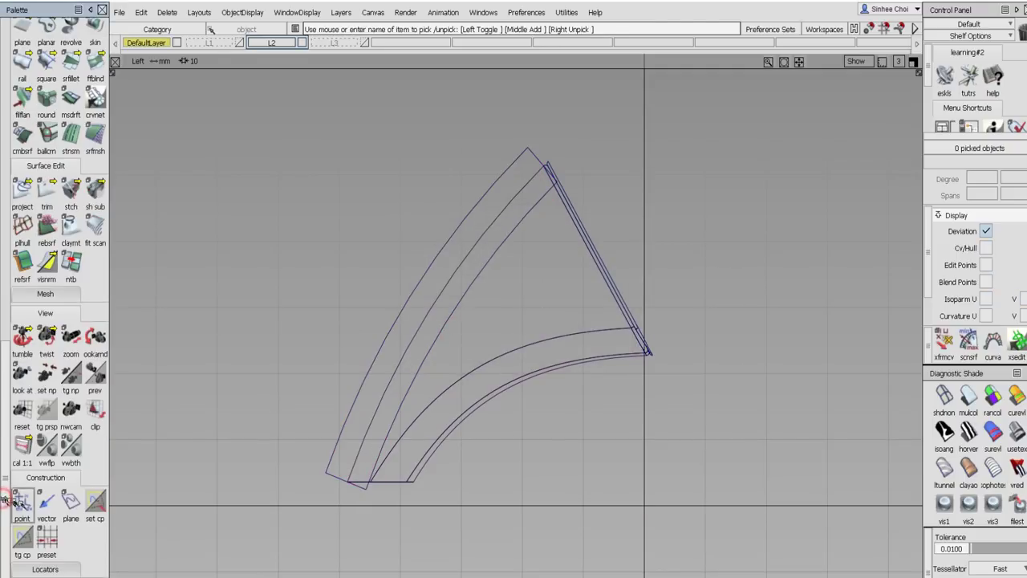
scroll(65, 277, "up", 2)
scroll(71, 282, "up", 6)
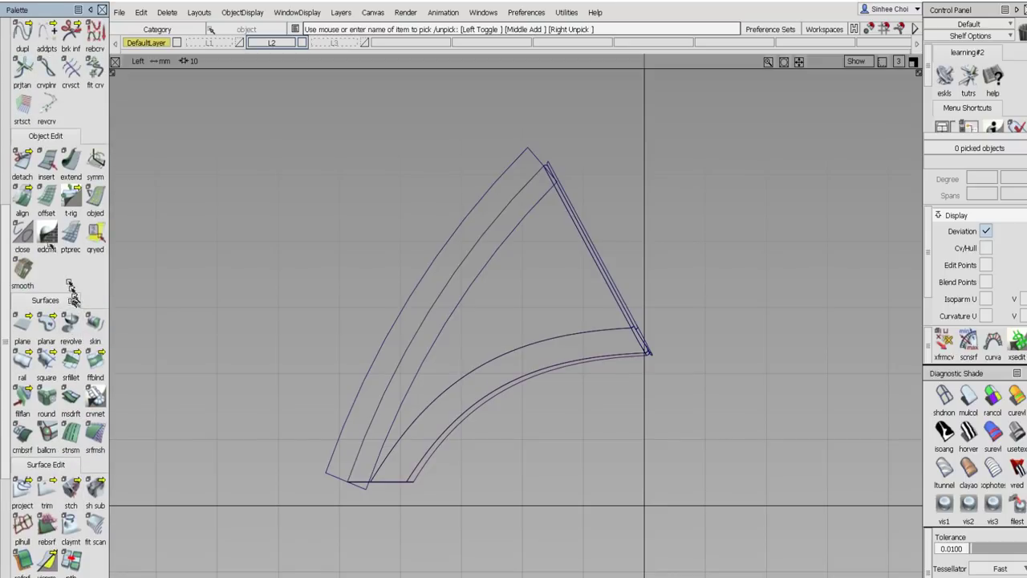
left_click(47, 161)
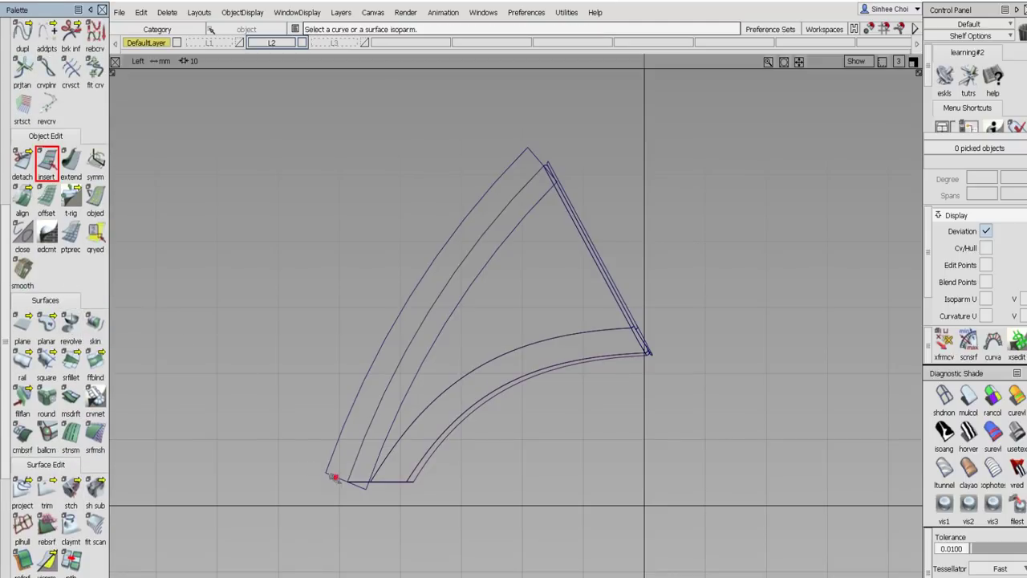
left_click_drag(334, 476, 431, 291)
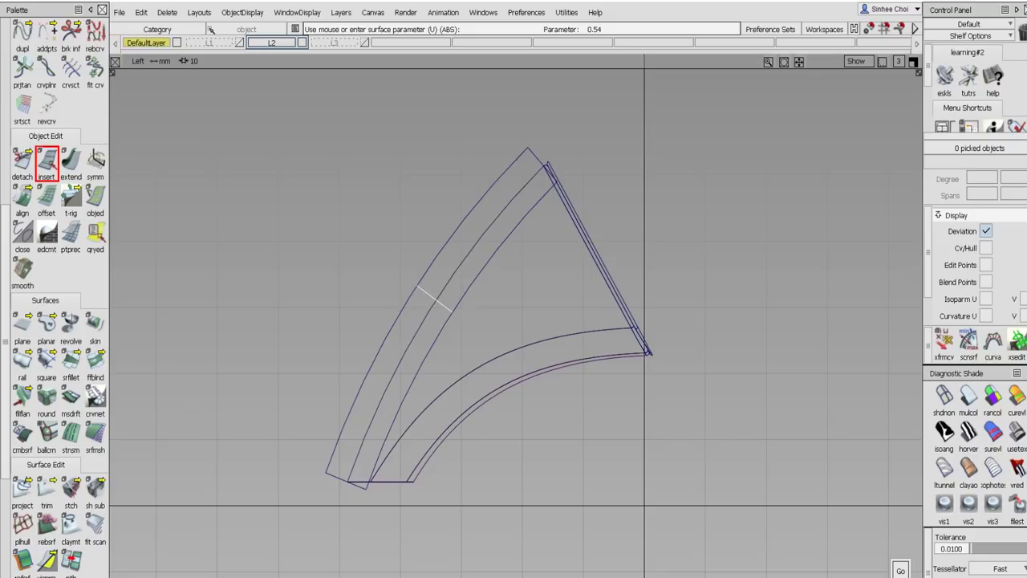
left_click(388, 276)
left_click(902, 570)
- Insert a second crosswise isoparm higher up the skin strip and a third midway between the two
left_click(441, 214)
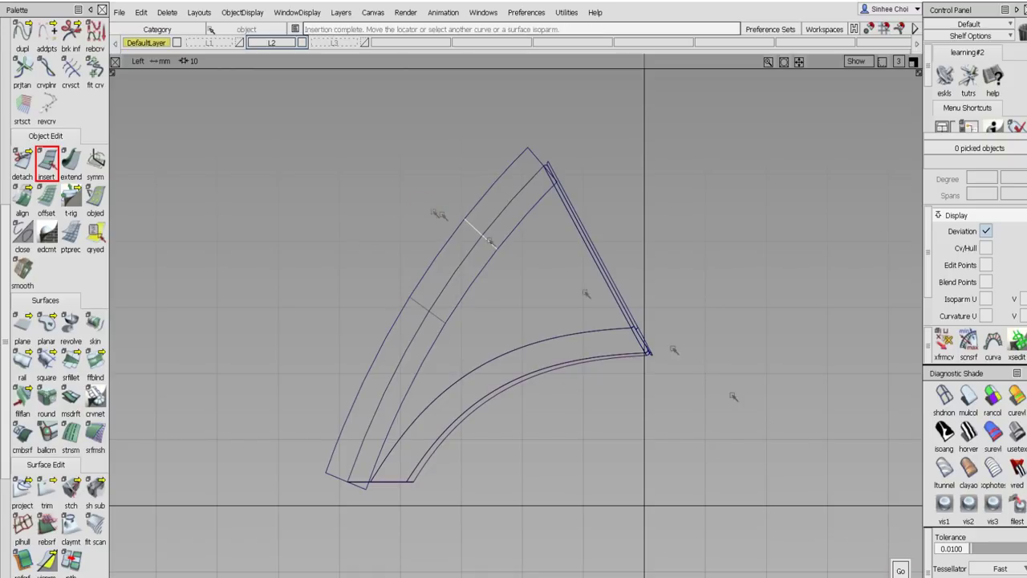
left_click(902, 570)
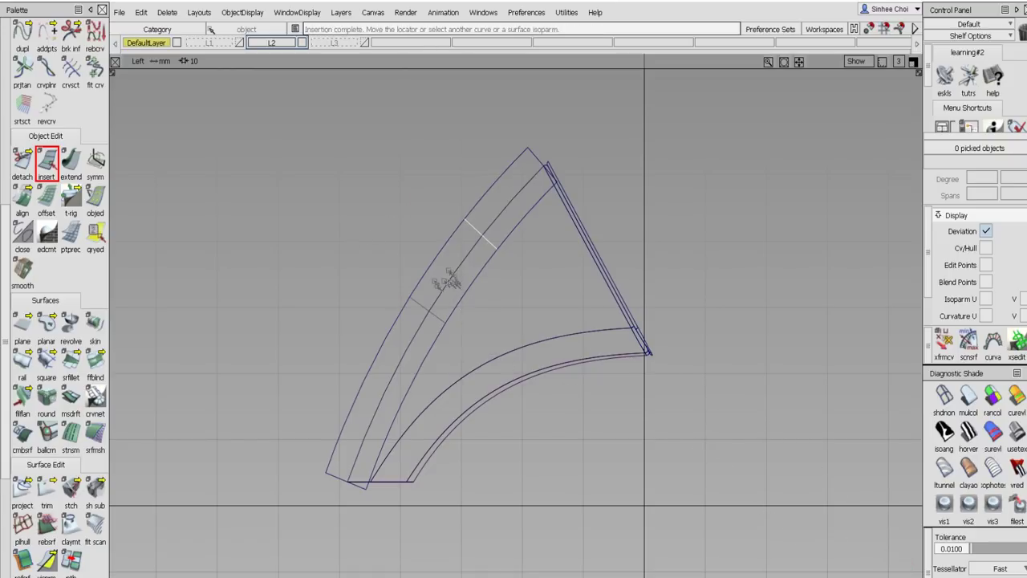
left_click(445, 266)
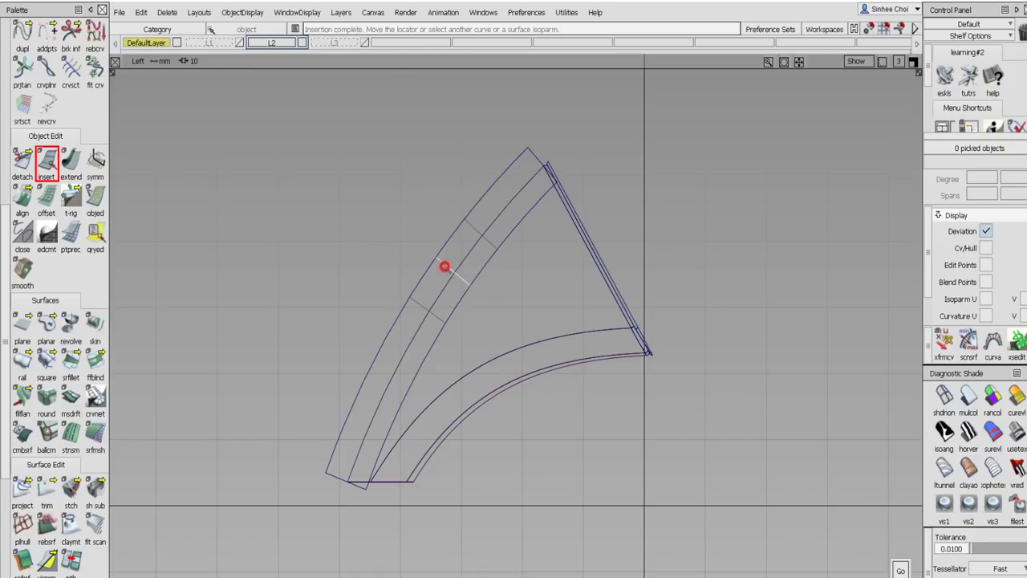
left_click(902, 569)
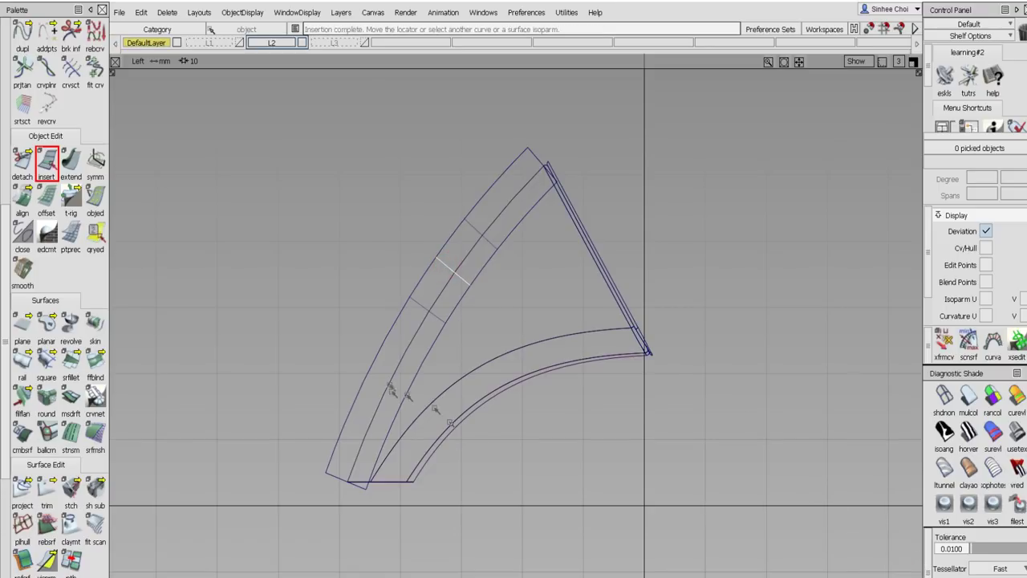
- Insert two more crosswise isoparms in the gaps between the existing three, at parameters 0.69 and 0.56
left_click(449, 347)
left_click_drag(457, 249, 491, 255)
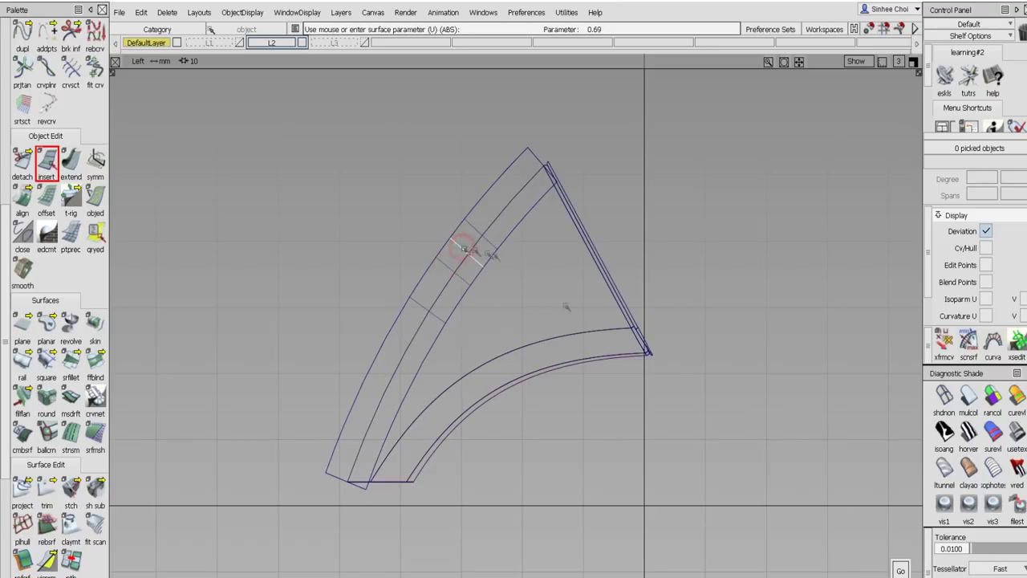
left_click(900, 571)
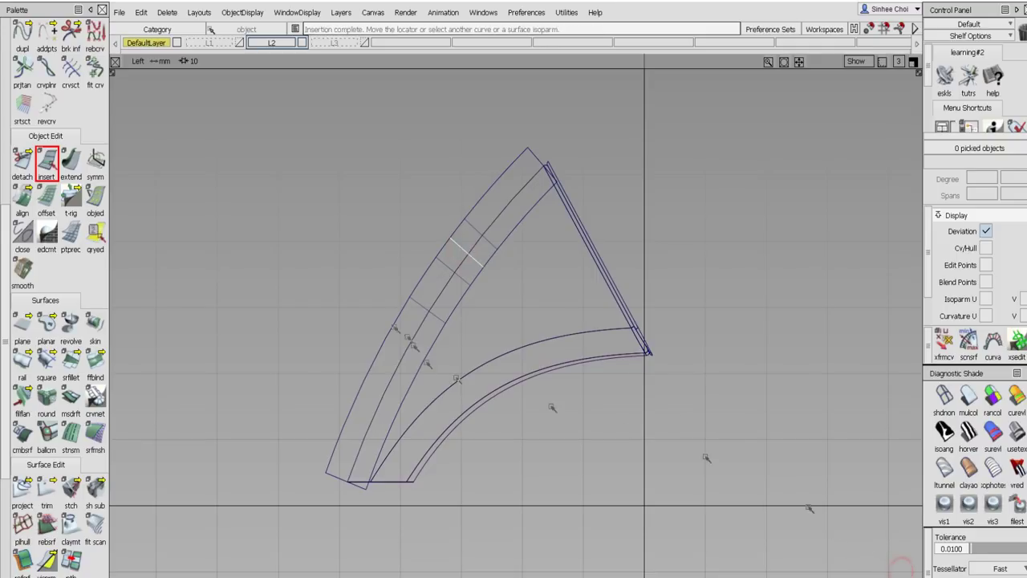
left_click(432, 289)
left_click(900, 570)
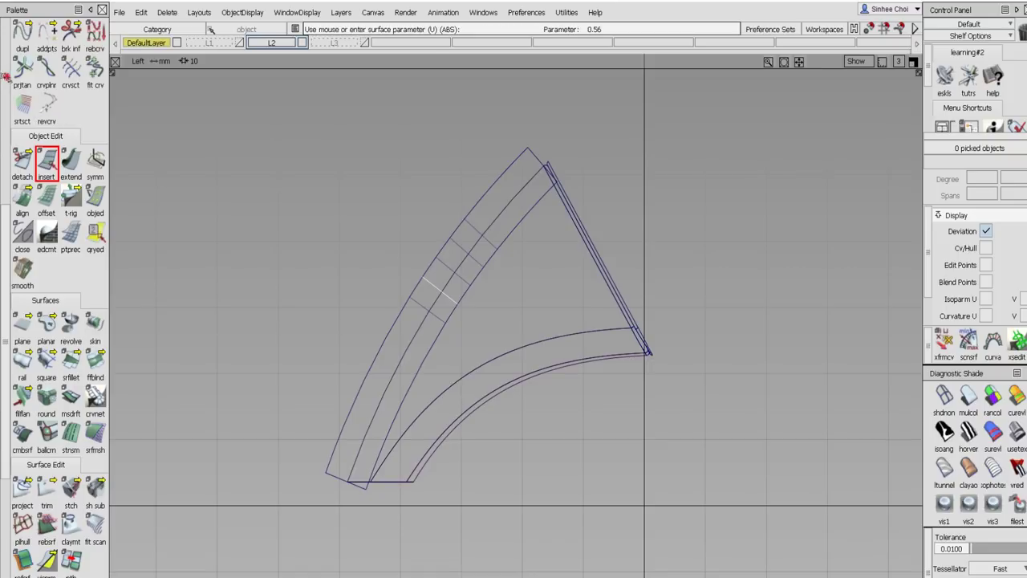
- Project three alternate crosswise isoparms of the skin strip, including the lowest and highest, onto the L2 side surface along Y as curves on surface
scroll(20, 80, "up", 5)
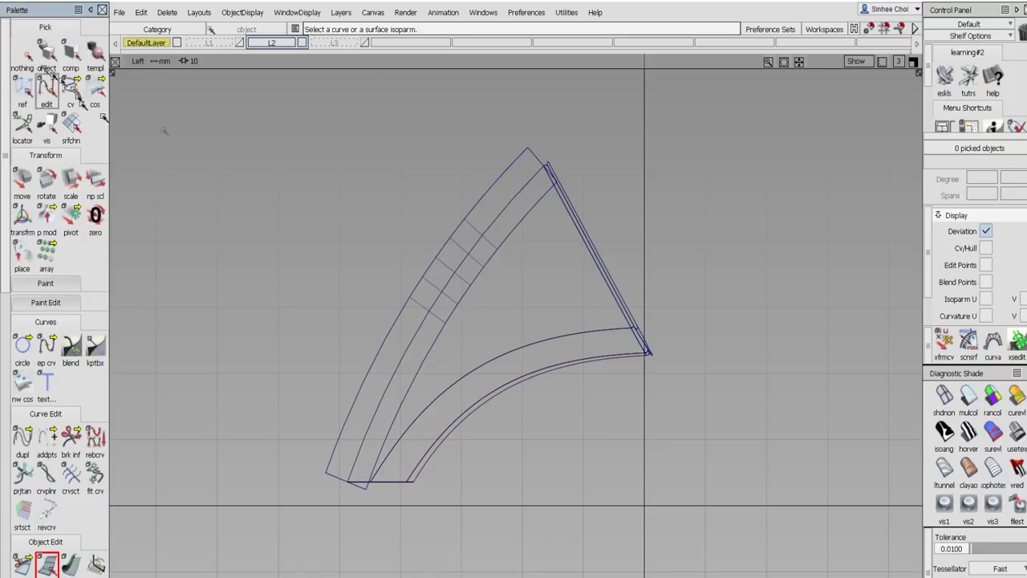
left_click(46, 55)
left_click(520, 297)
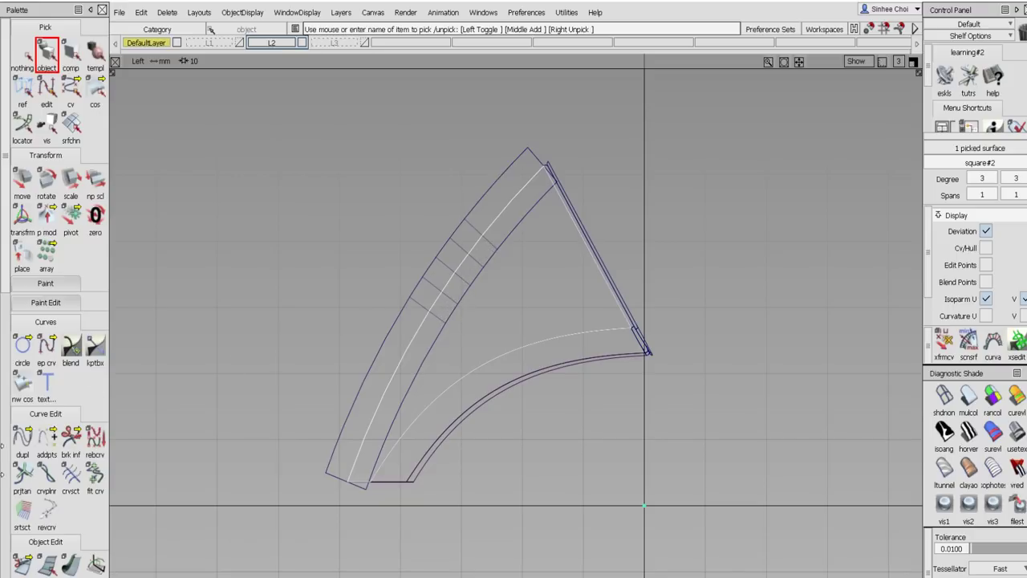
left_click(5, 426)
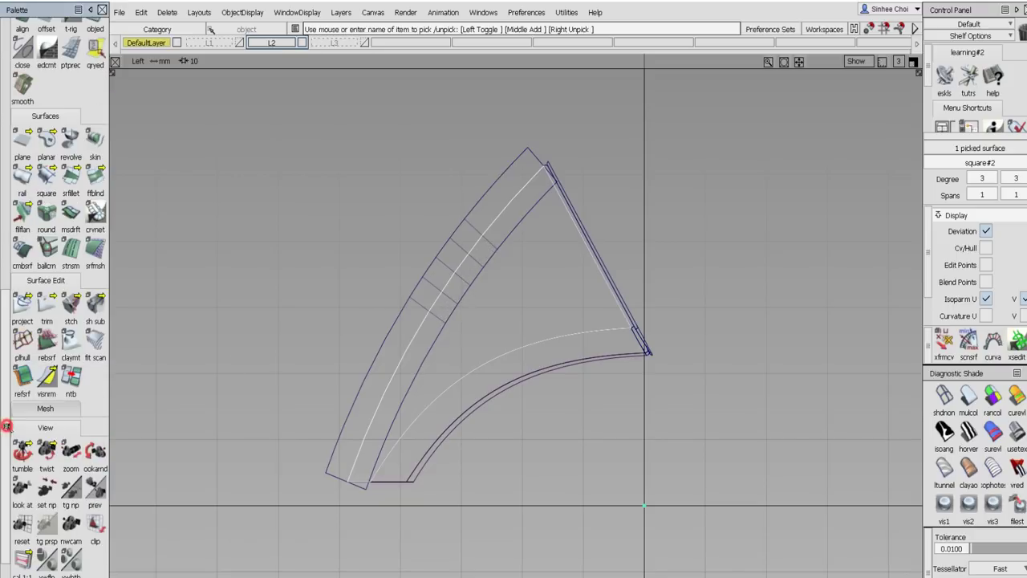
left_click(5, 149)
scroll(23, 390, "down", 3)
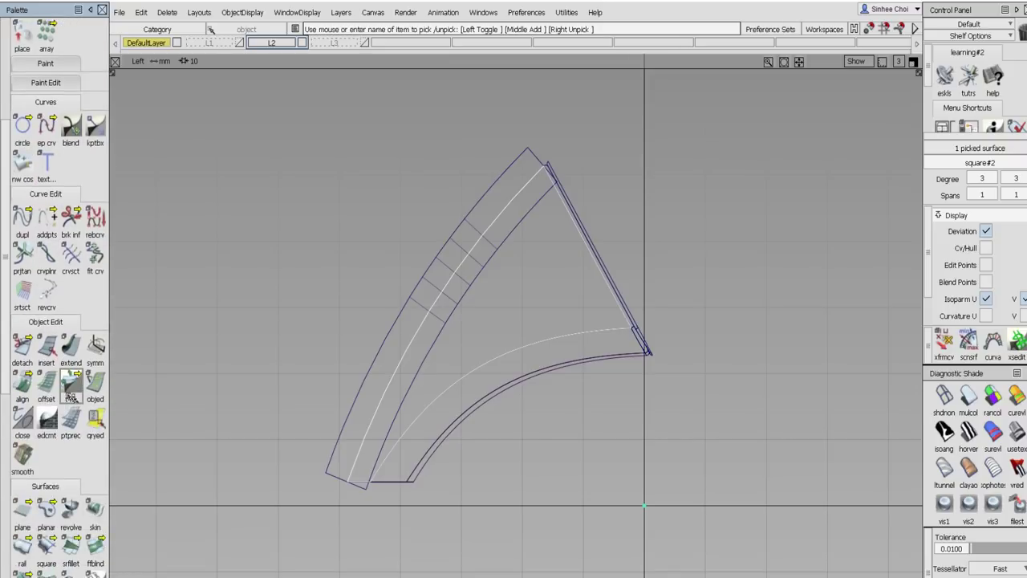
scroll(55, 429, "down", 4)
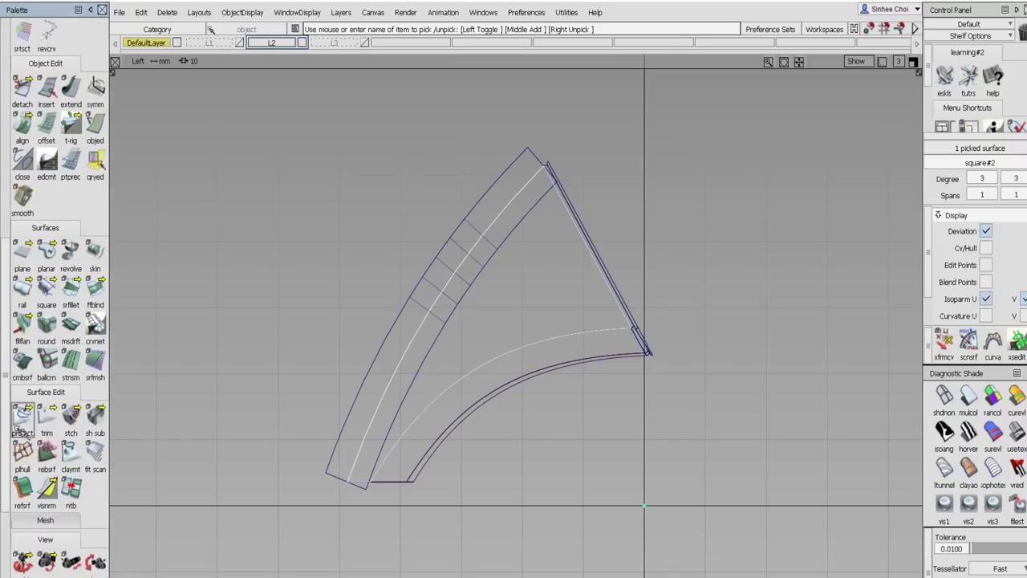
left_click(22, 416)
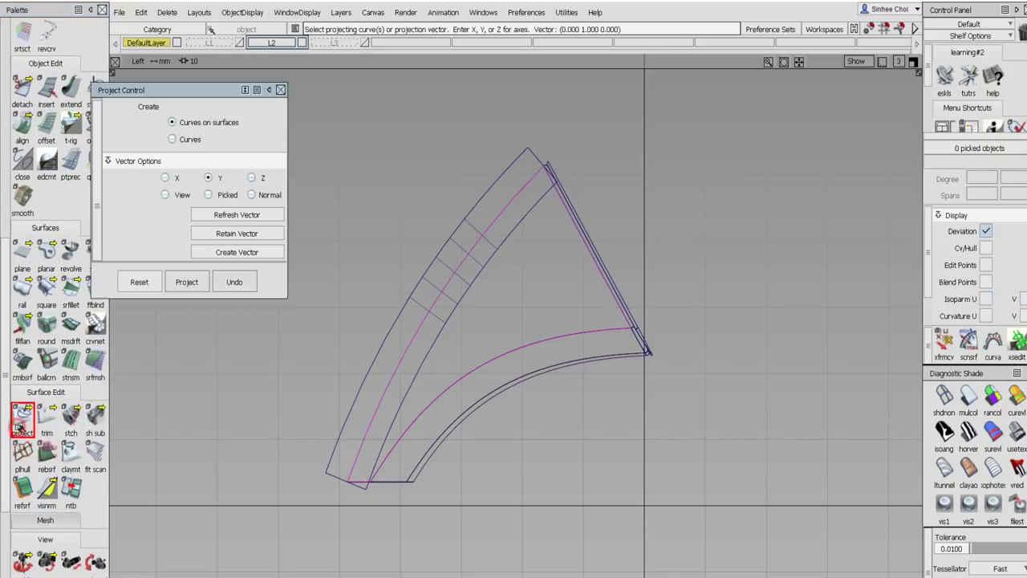
left_click(418, 304)
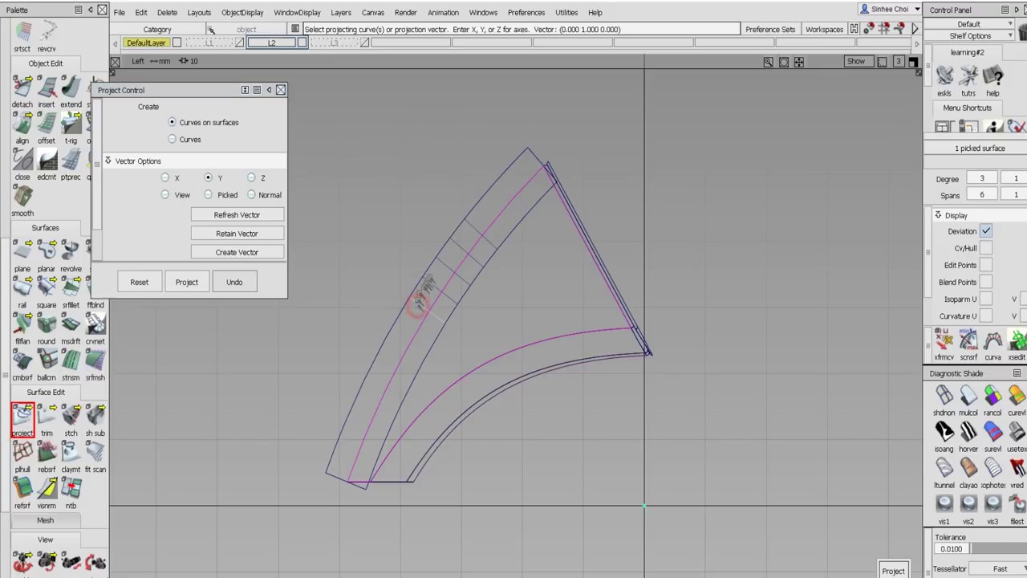
left_click(441, 264)
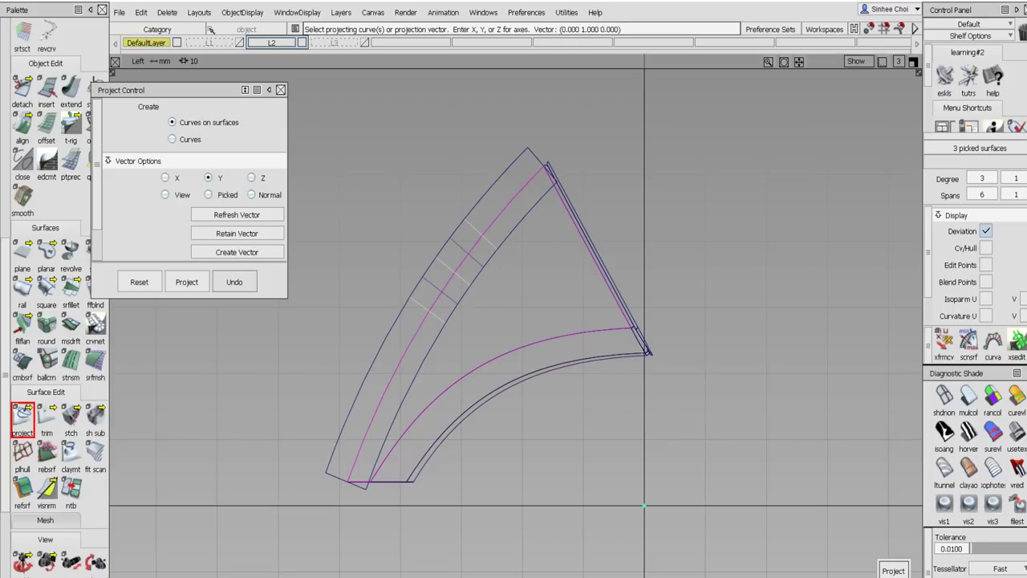
left_click(894, 570)
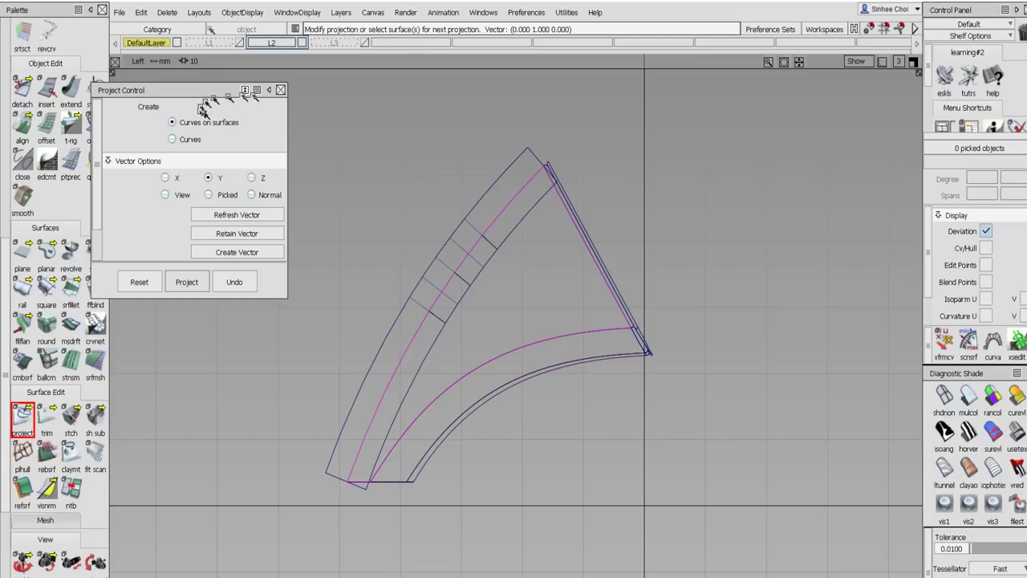
left_click(280, 89)
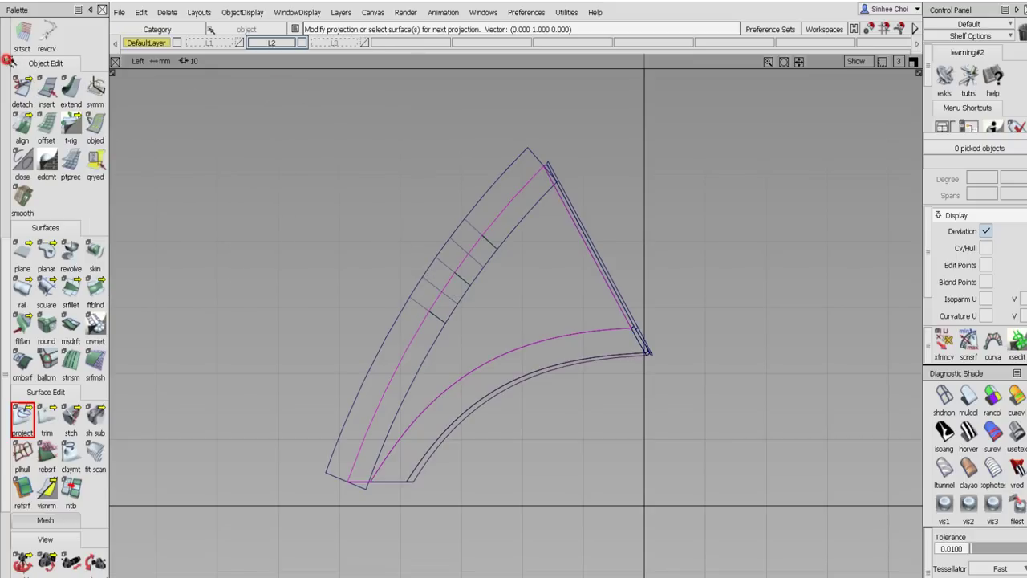
- Assign the skin strip to the hidden L1 layer
scroll(24, 161, "up", 10)
left_click(46, 52)
left_click(418, 298)
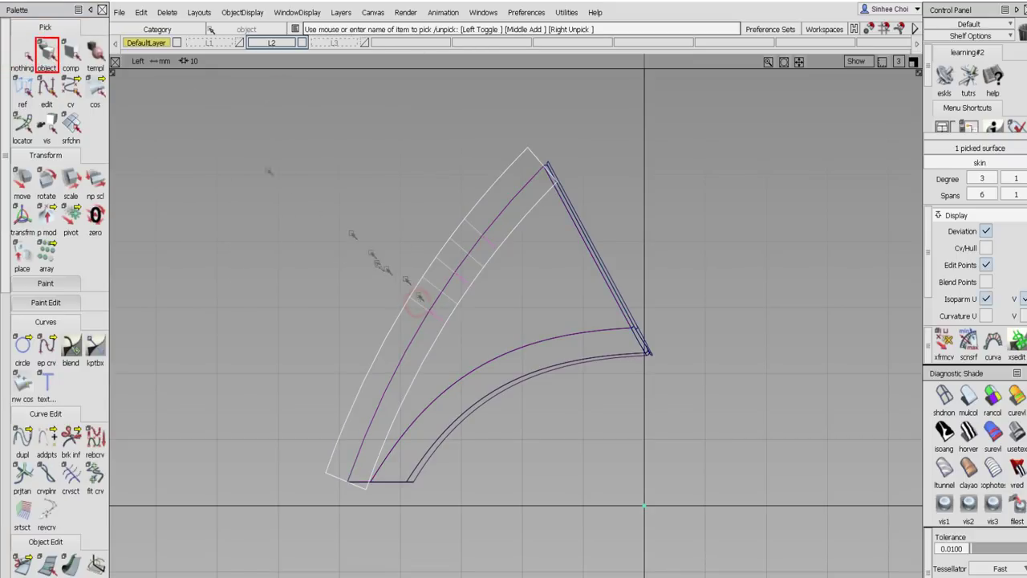
right_click(208, 42)
left_click(207, 51)
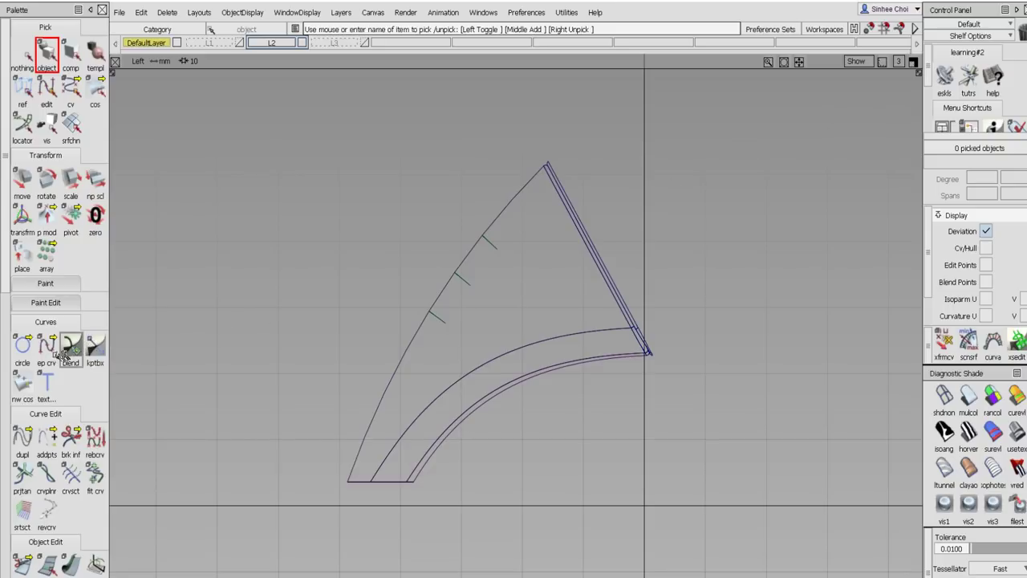
- Place a circle just outside the middle of the L2 upper profile and set its scale to 2
left_click(22, 345)
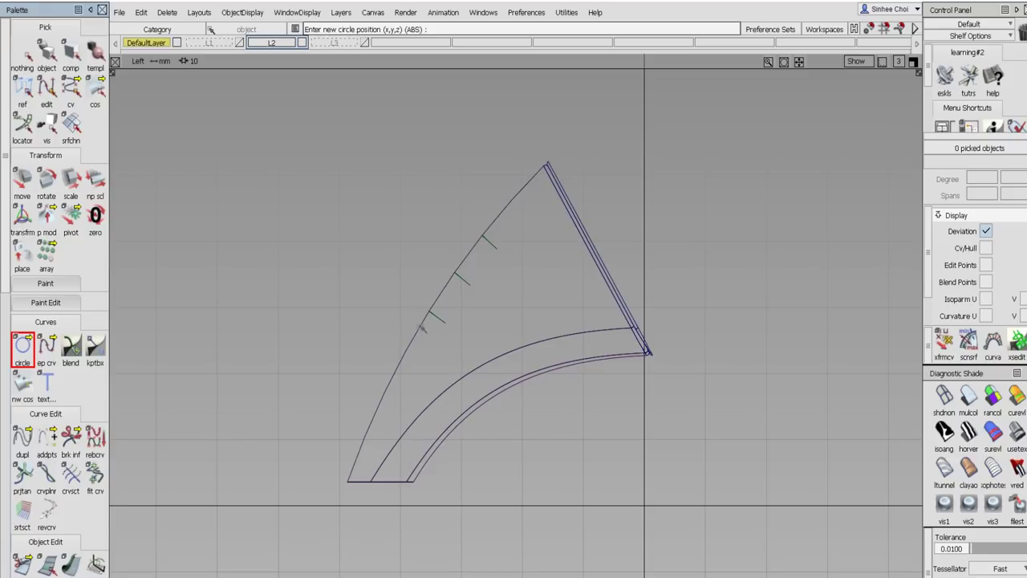
left_click(402, 290)
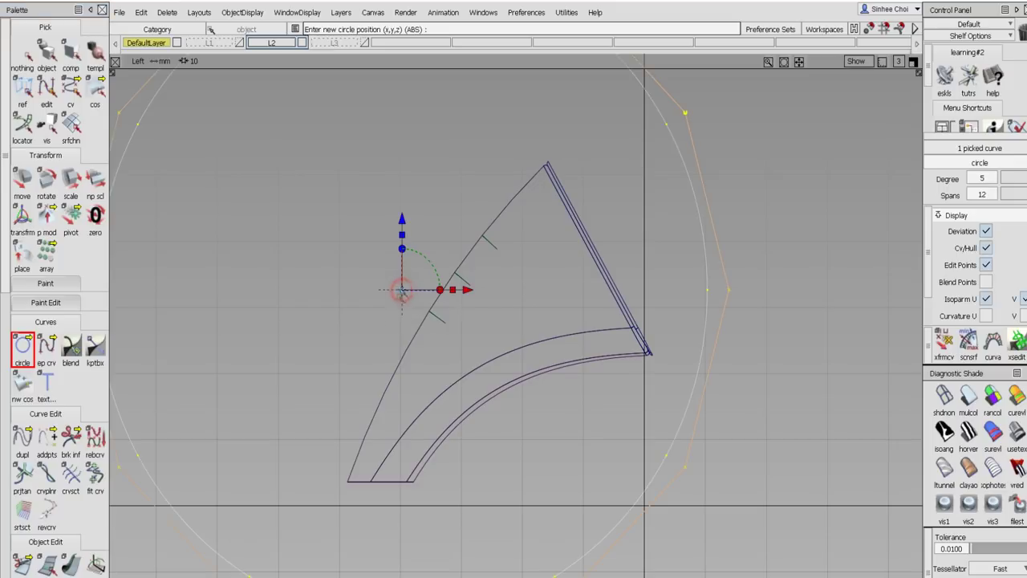
left_click(70, 189)
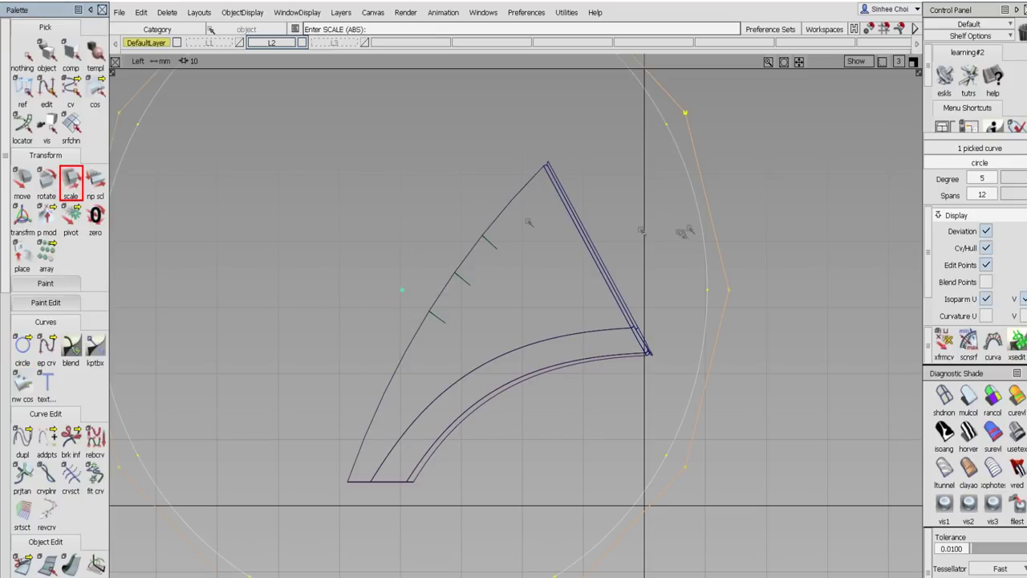
key("Return")
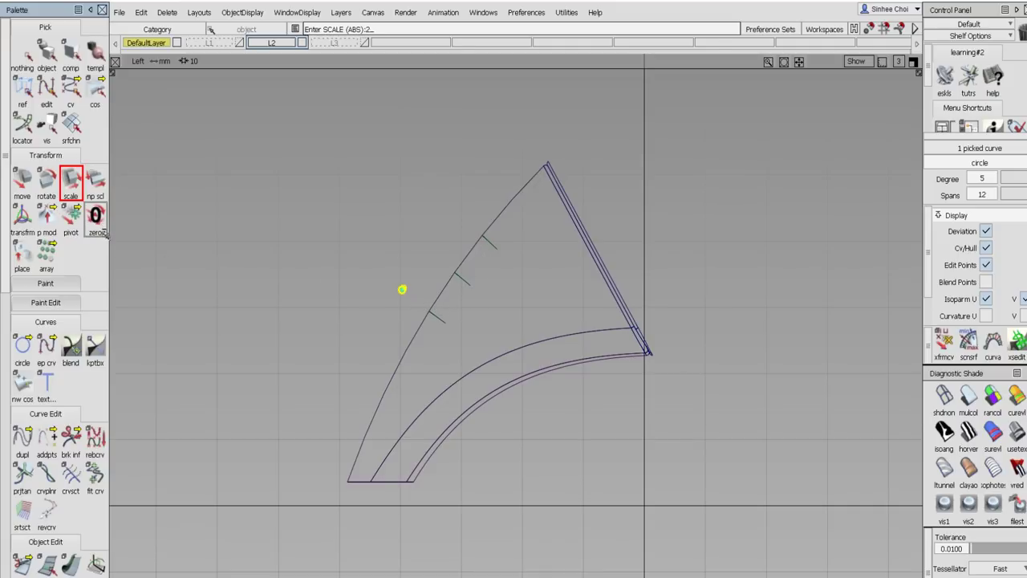
key("Return")
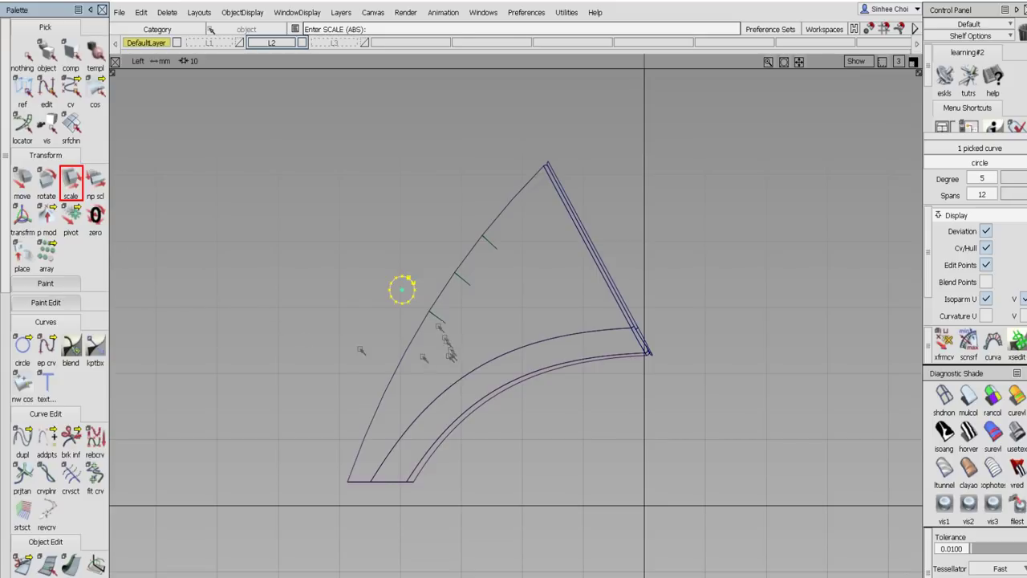
- Move the circle's pivot to a point slightly below its center
key("shift+alt")
double_click(71, 214)
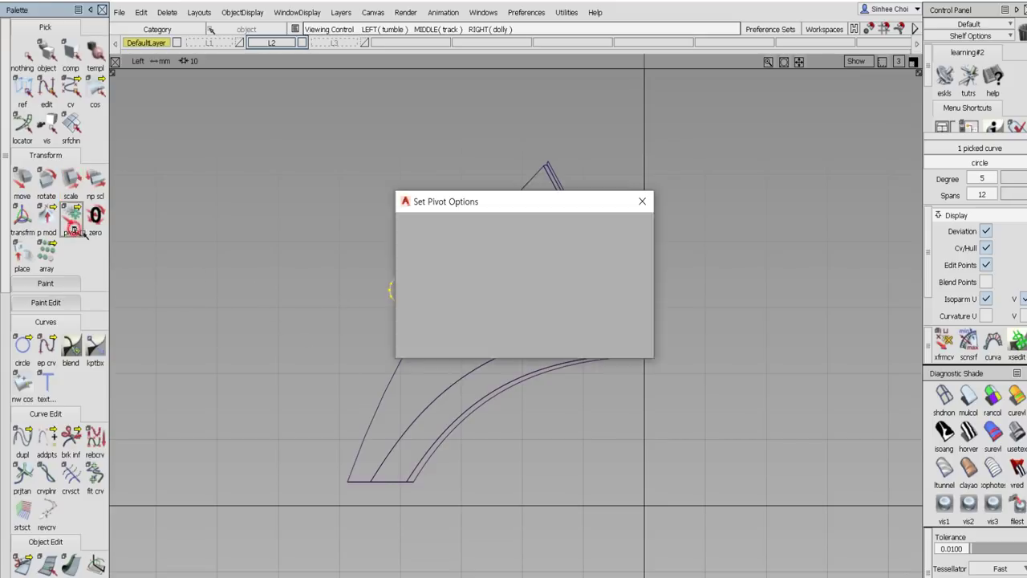
left_click(642, 201)
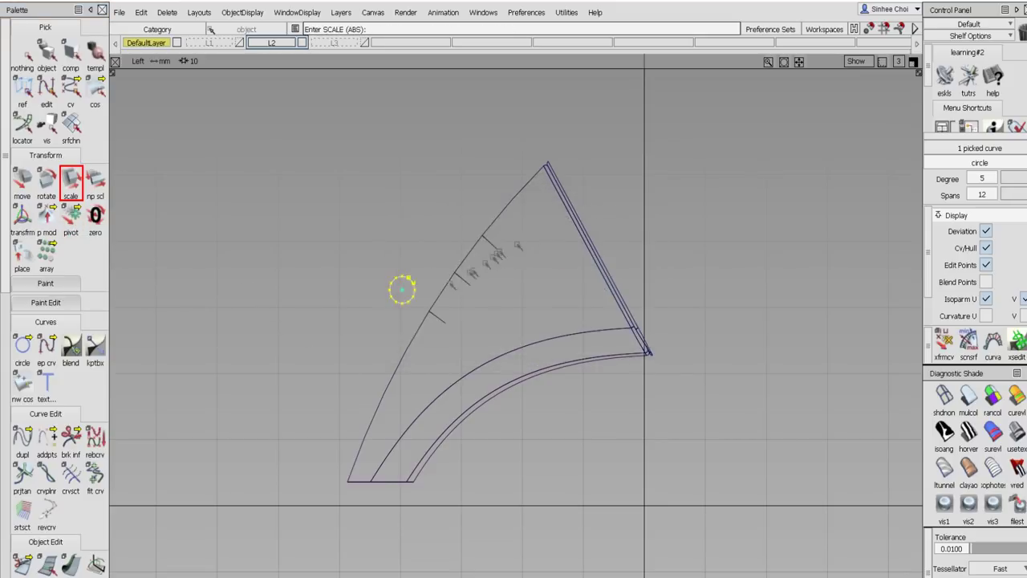
left_click(70, 213)
key("shift+alt")
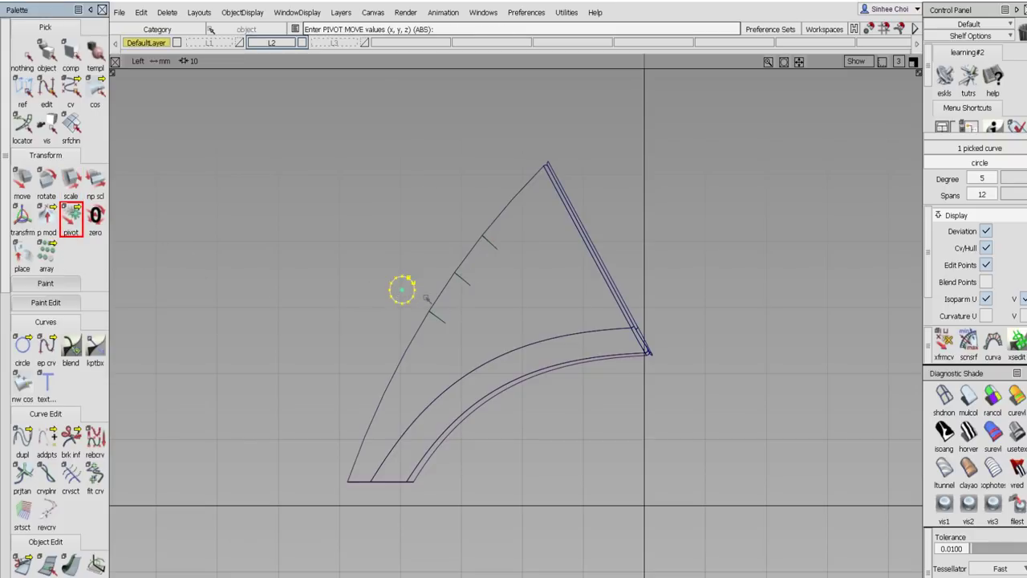
left_click(426, 297)
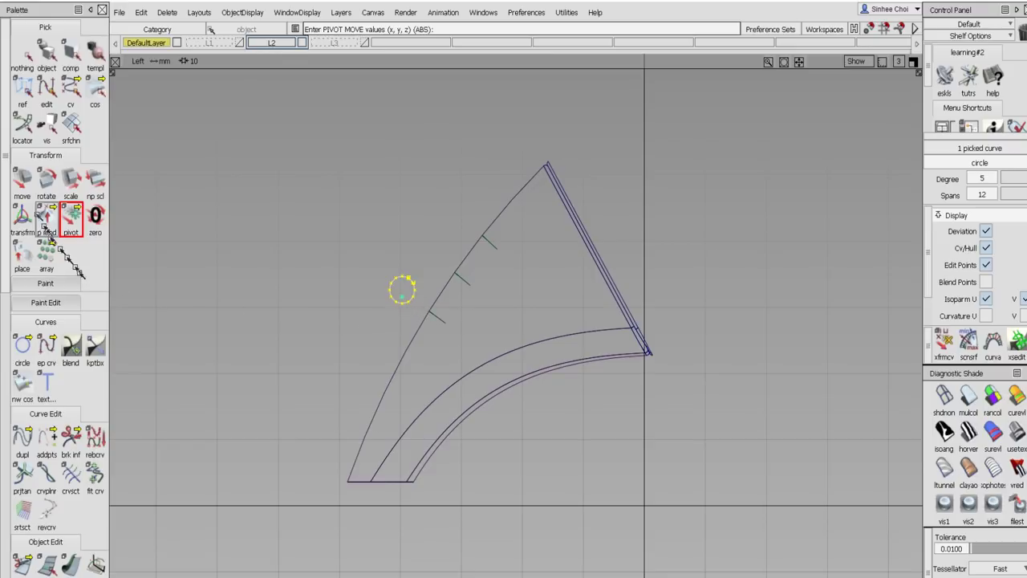
- Snap the circle by its pivot onto the profile end of the lowest projected curve and rotate it to line up with that curve
left_click(23, 183)
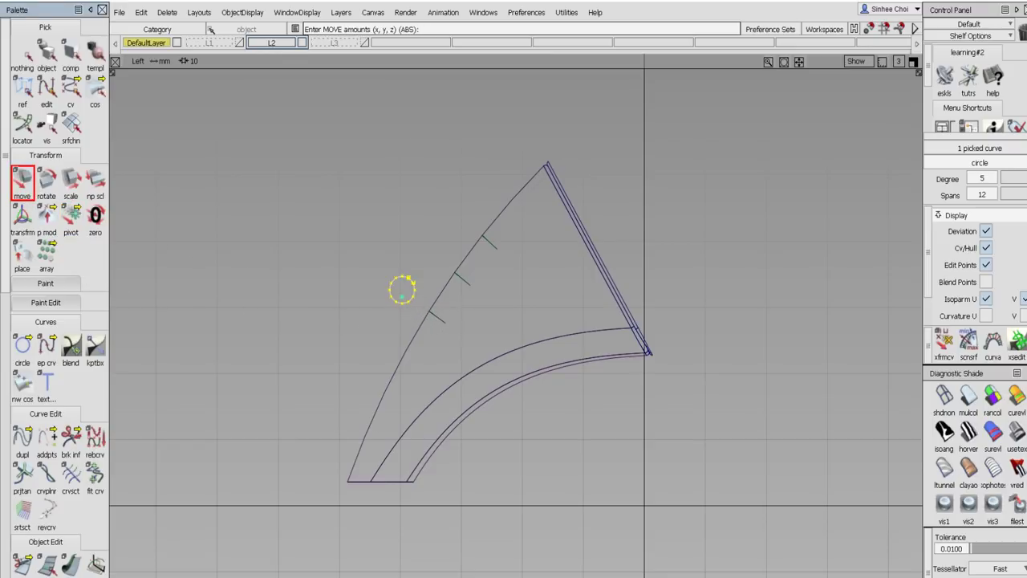
left_click_drag(401, 297, 429, 308)
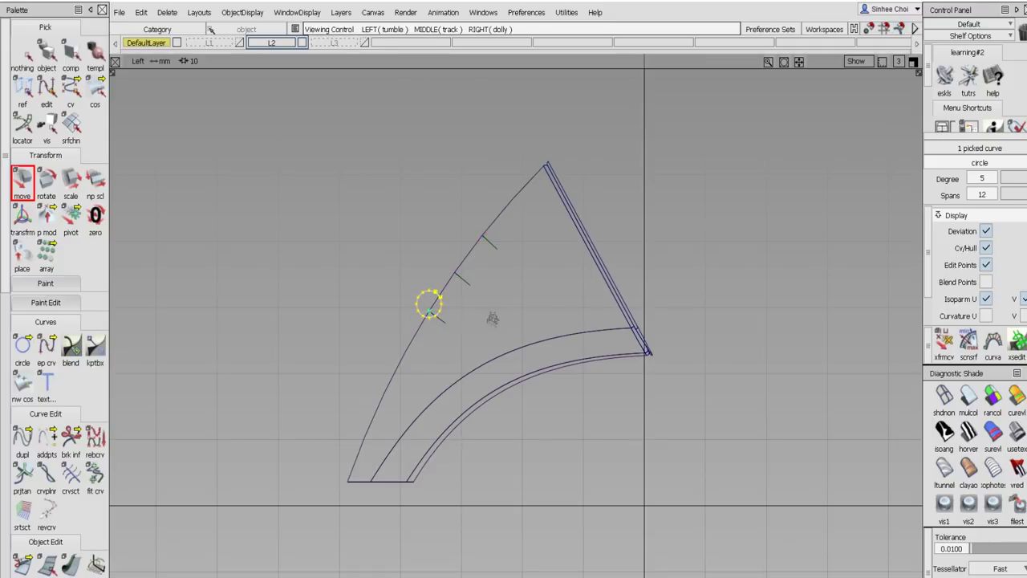
right_click_drag(493, 318, 523, 241, "alt+shift")
middle_click_drag(412, 260, 648, 308, "alt+shift")
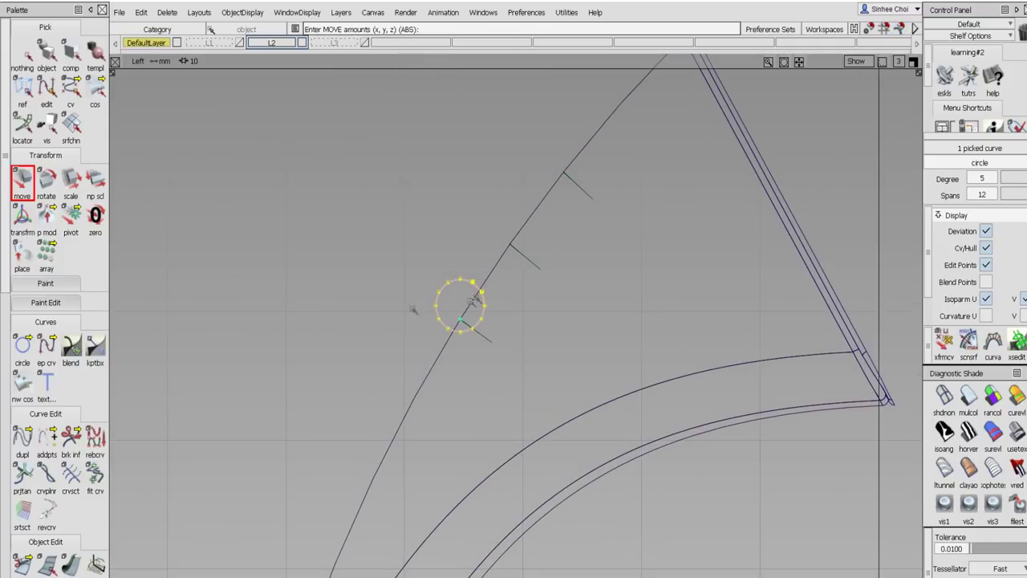
left_click(46, 182)
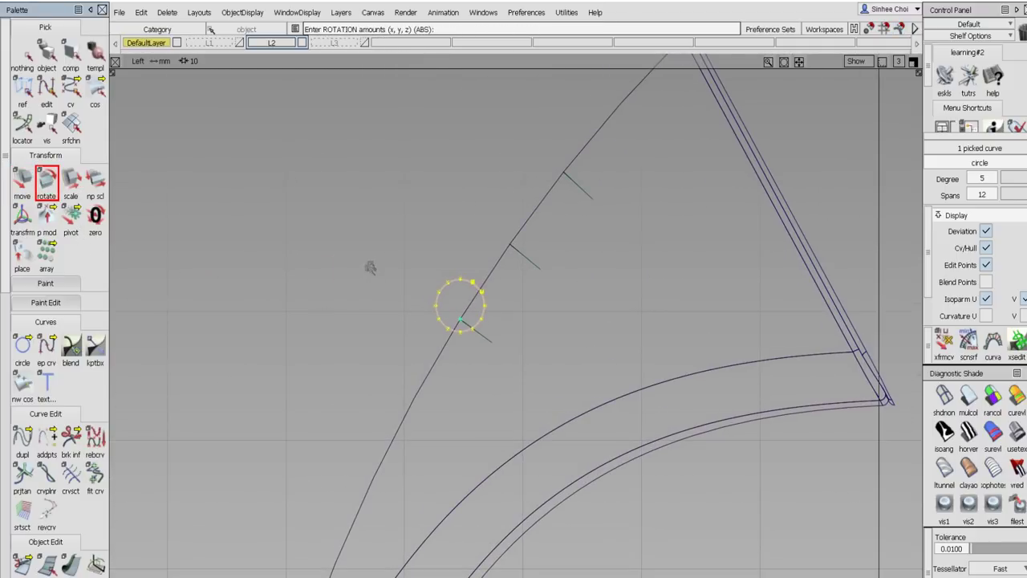
left_click_drag(370, 268, 195, 417)
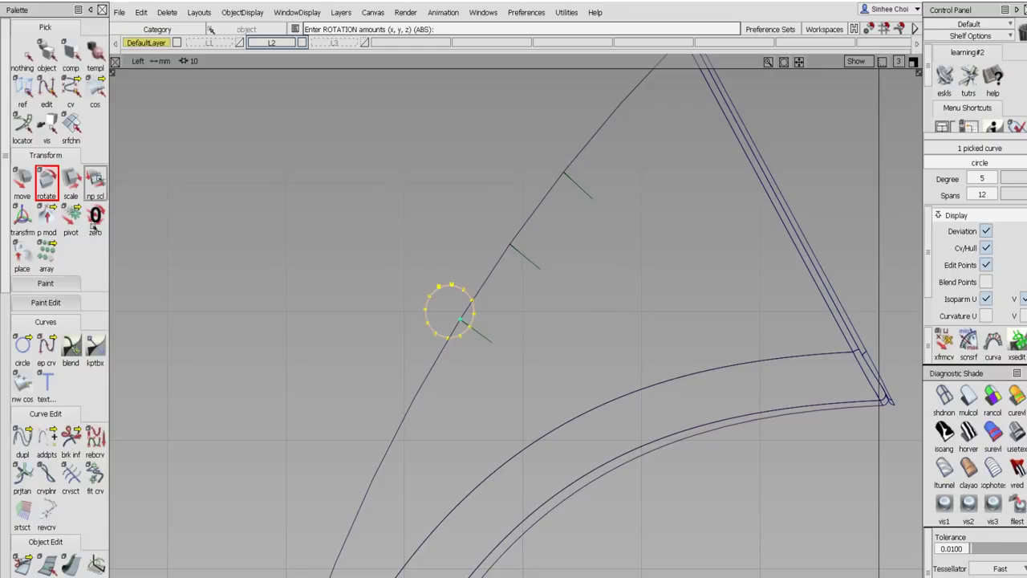
- Detach the circle at two opposite points and delete the half lying outside the profile
left_click(22, 564)
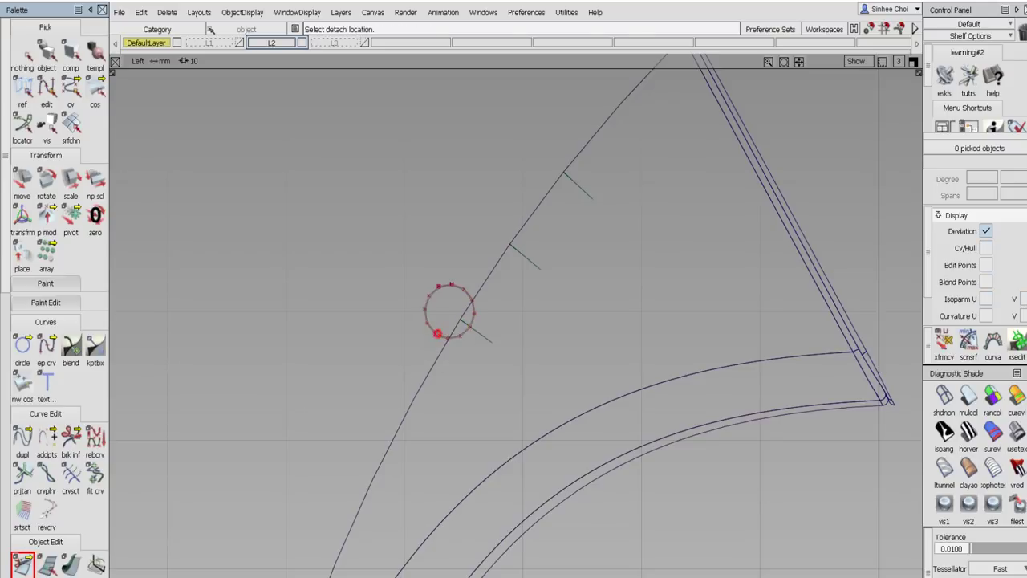
left_click(436, 332)
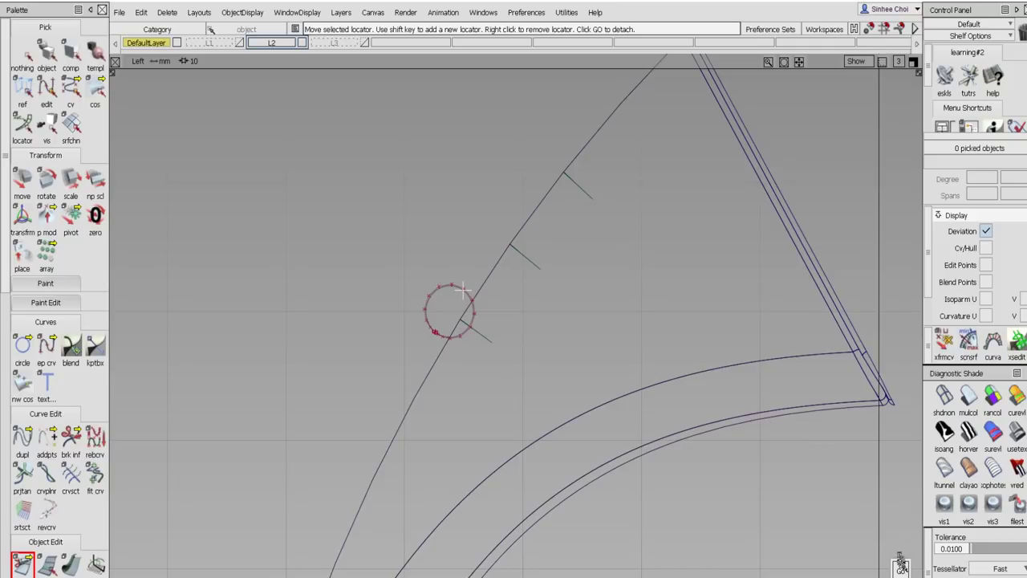
left_click(901, 564)
left_click(46, 54)
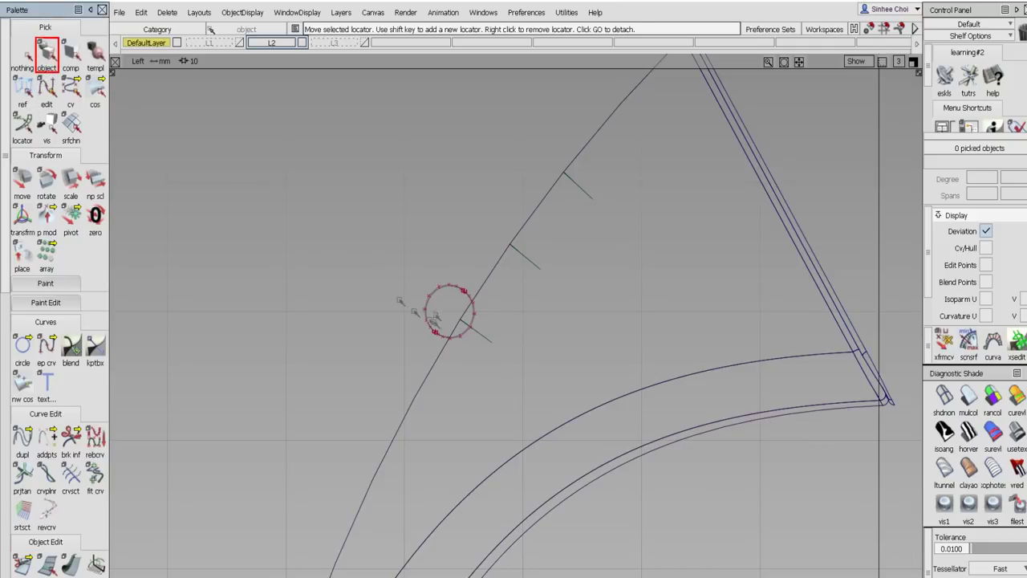
left_click(427, 275)
key("Delete")
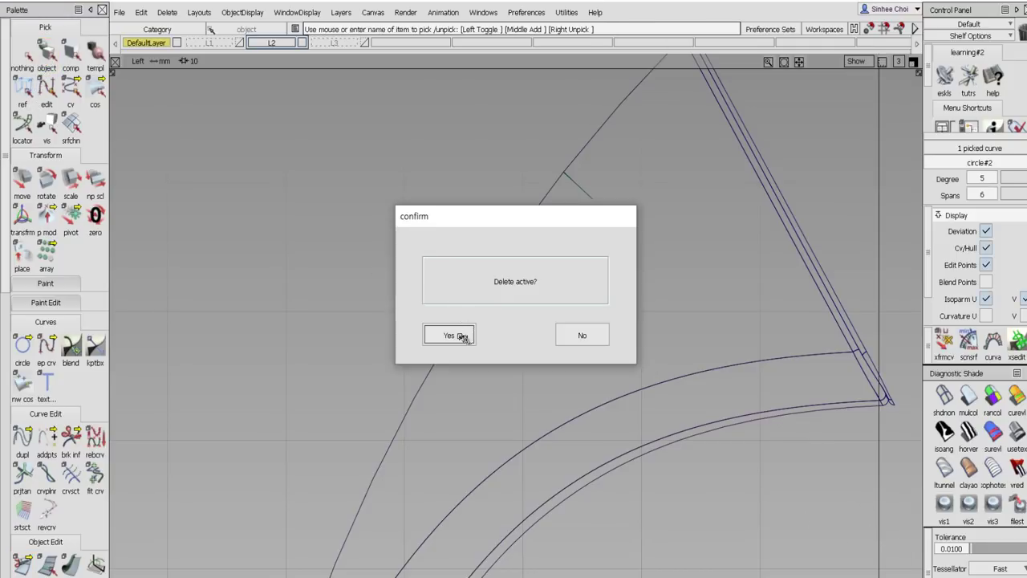
left_click(450, 335)
- Duplicate the remaining arc and snap the copy onto the profile end of the middle projected curve
left_click(22, 435)
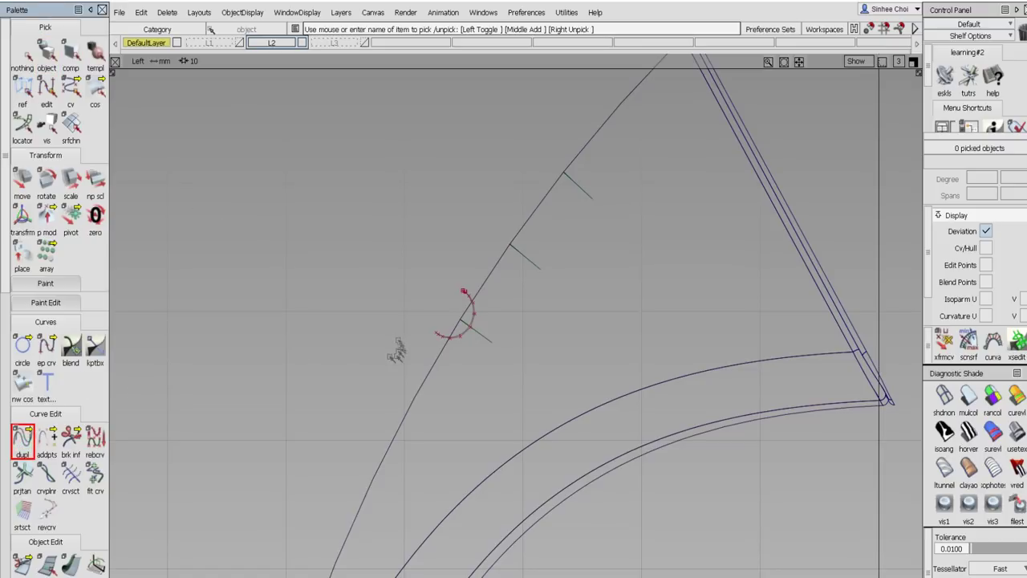
left_click(438, 335)
left_click(22, 183)
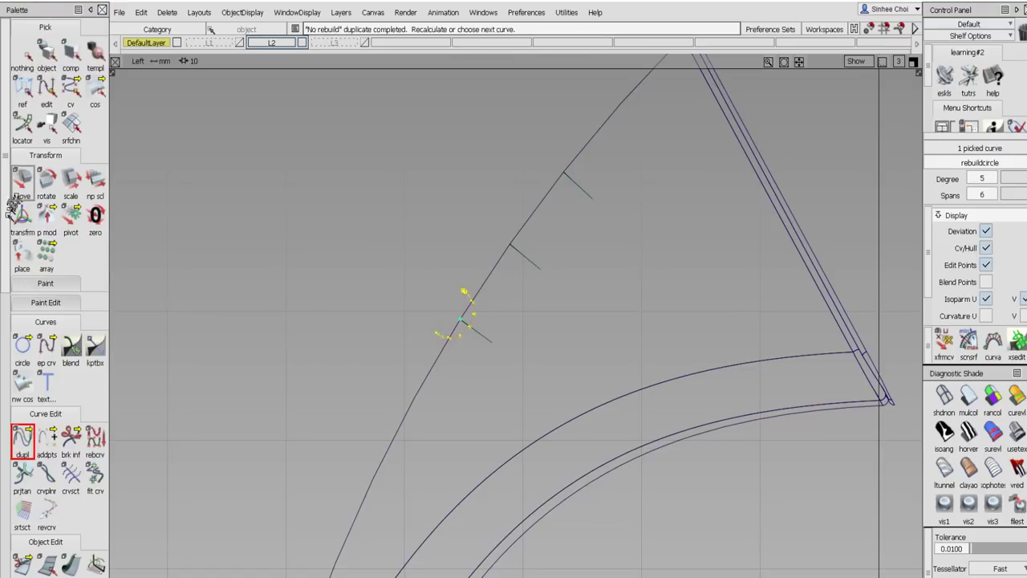
left_click_drag(521, 253, 507, 242, "ctrl+alt")
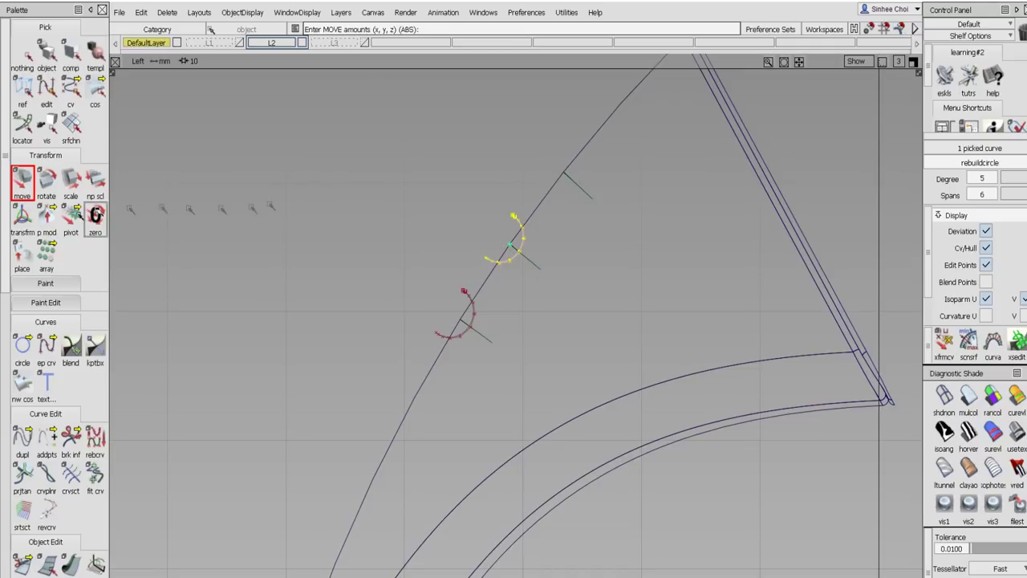
- Duplicate the middle arc and snap the copy onto the profile end of the uppermost projected curve
left_click(23, 436)
left_click(22, 183)
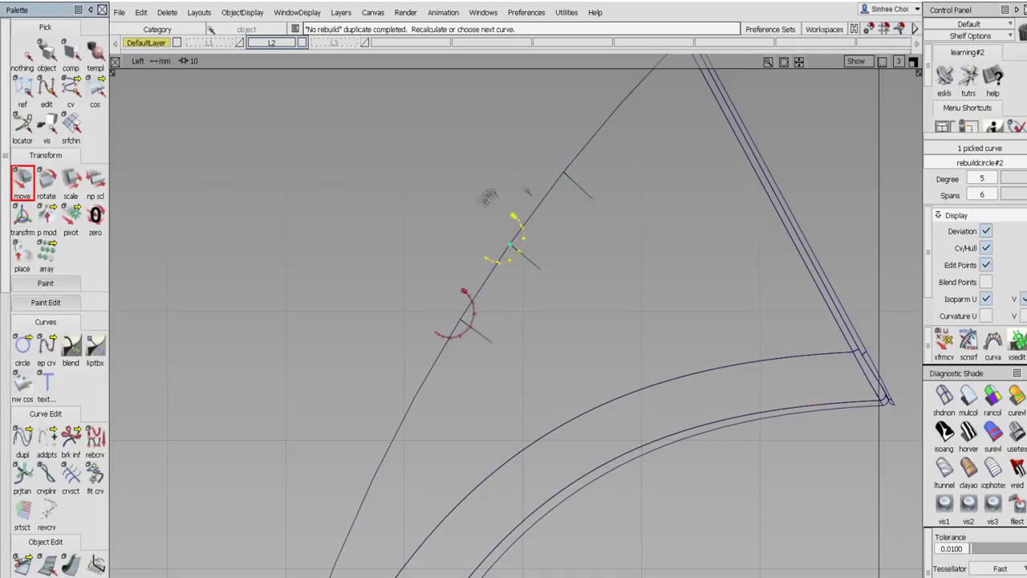
left_click_drag(569, 175, 541, 161, "ctrl+alt")
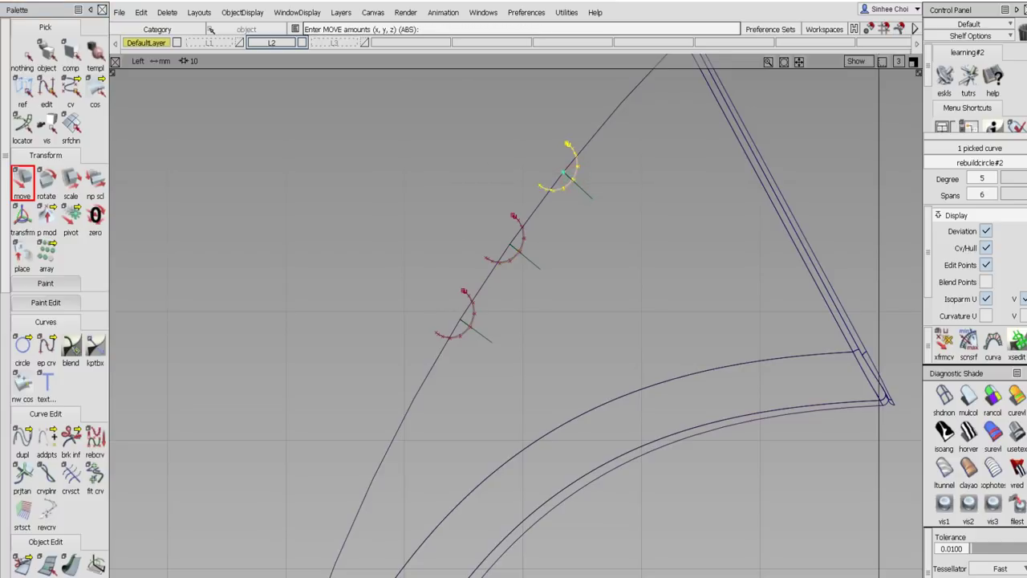
- Extrude the lowest arc along the lowest projected curve using the Tube style, caps off and Closest pivot
left_click(914, 63)
left_click(913, 62)
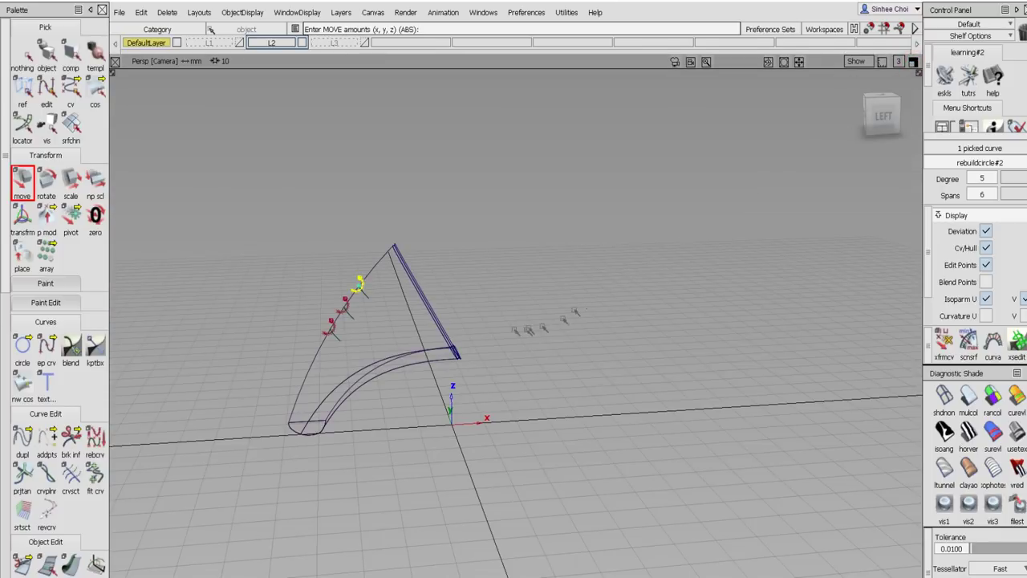
left_click_drag(502, 346, 728, 307, "alt+shift")
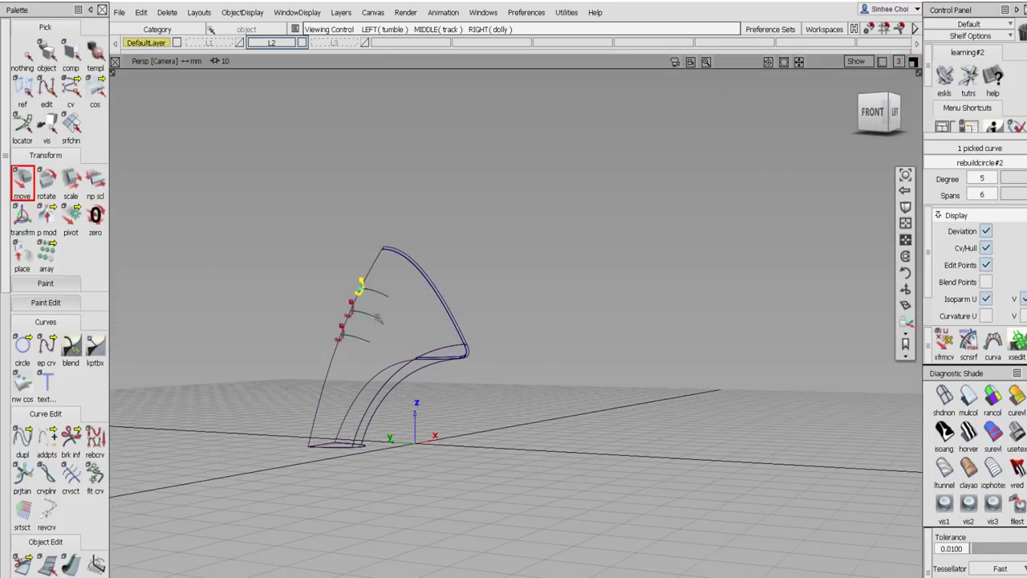
scroll(378, 319, "up", 5)
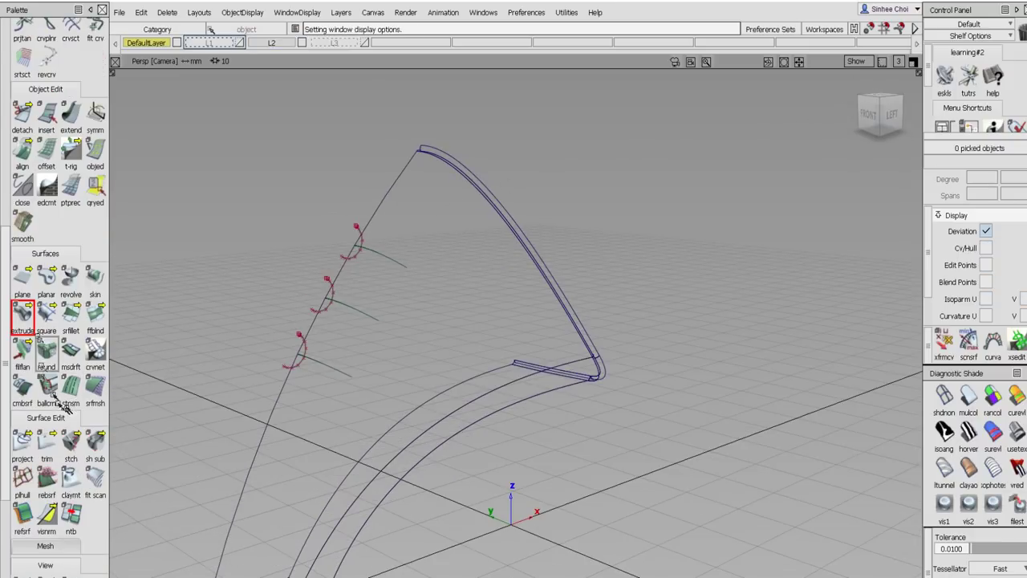
double_click(24, 312)
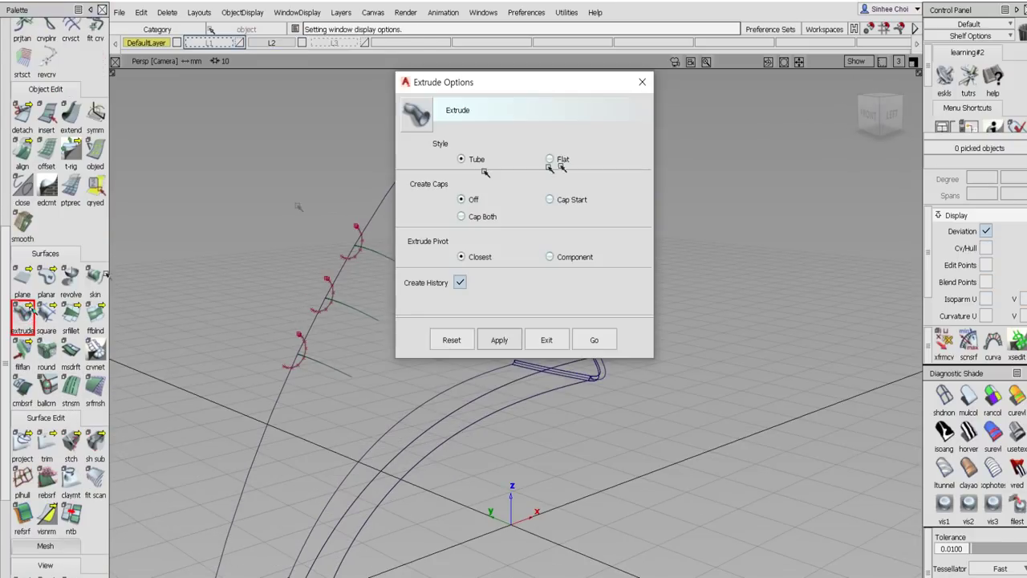
left_click(594, 339)
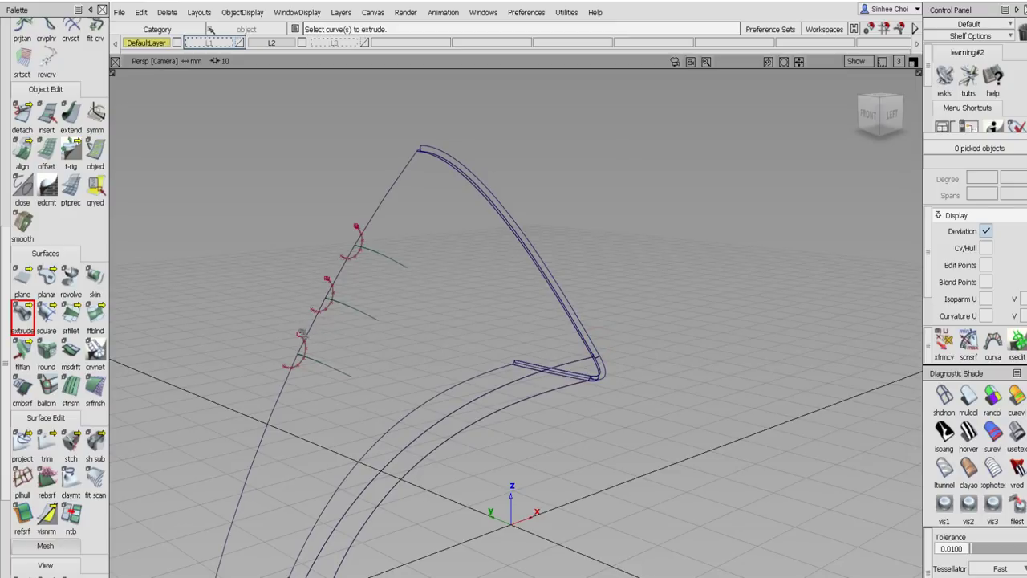
left_click(301, 334)
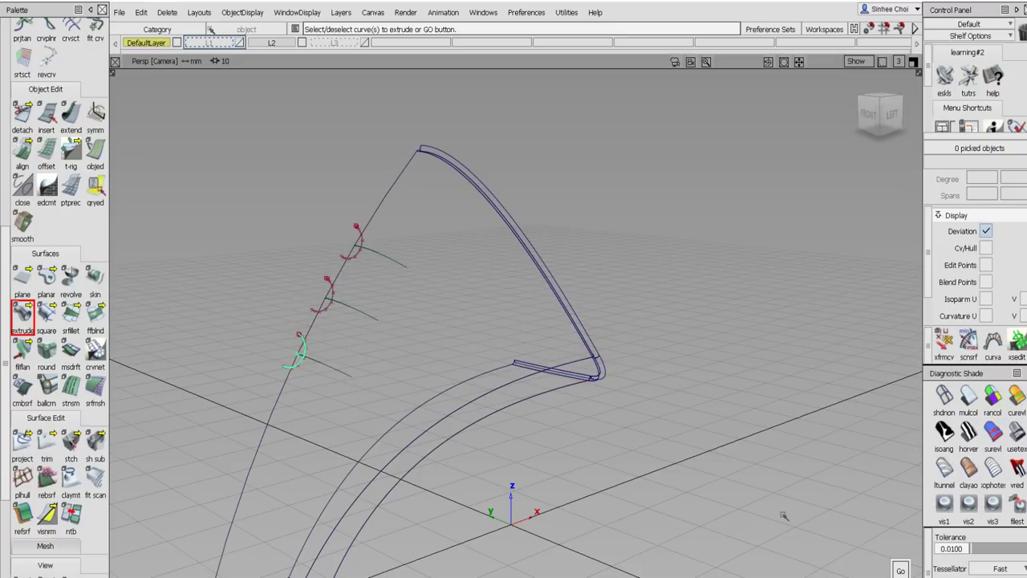
left_click(898, 568)
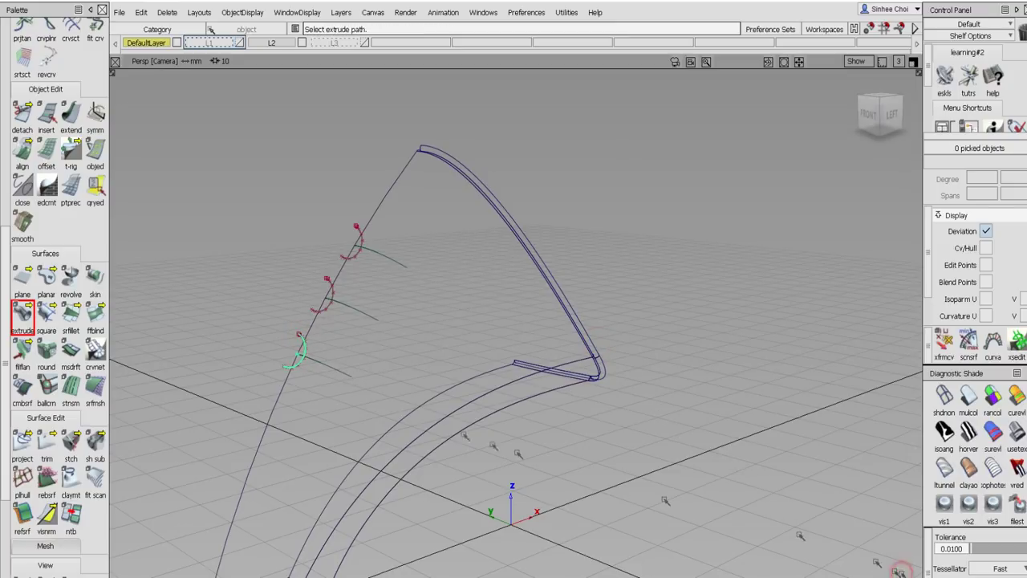
left_click(351, 381)
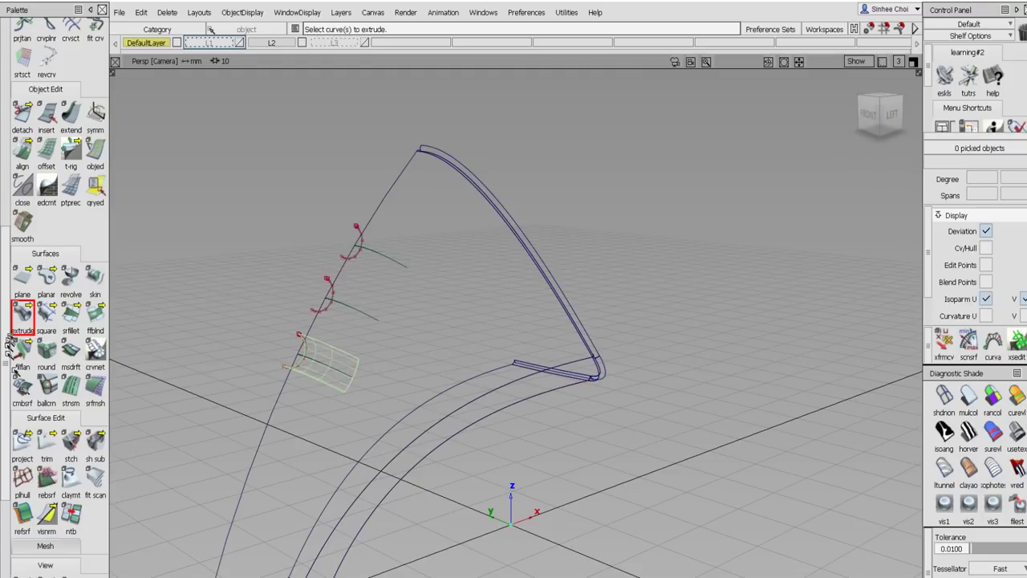
- Extrude the middle and uppermost arcs along their own projected curves with the same settings
left_click(325, 290)
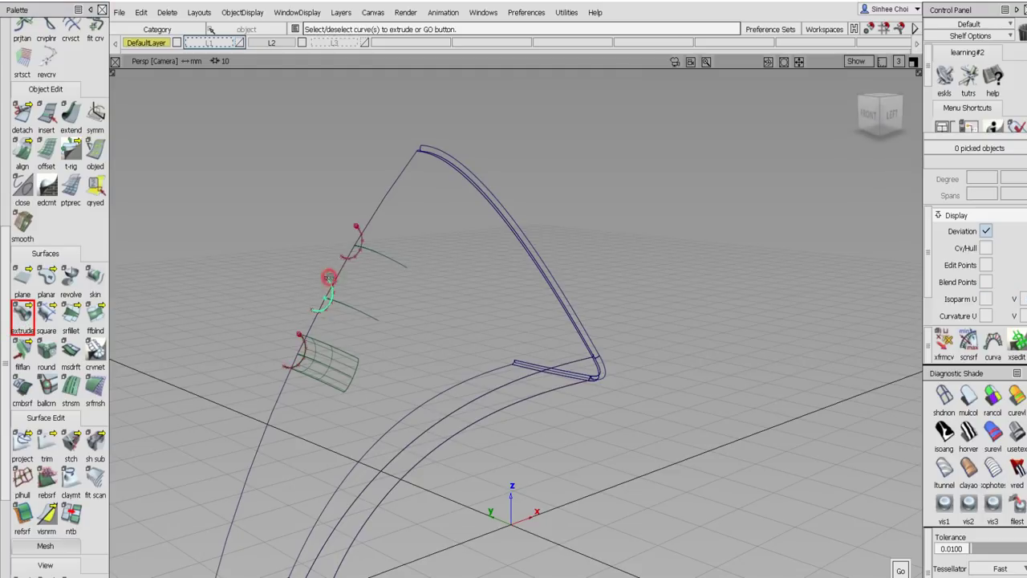
left_click(901, 570)
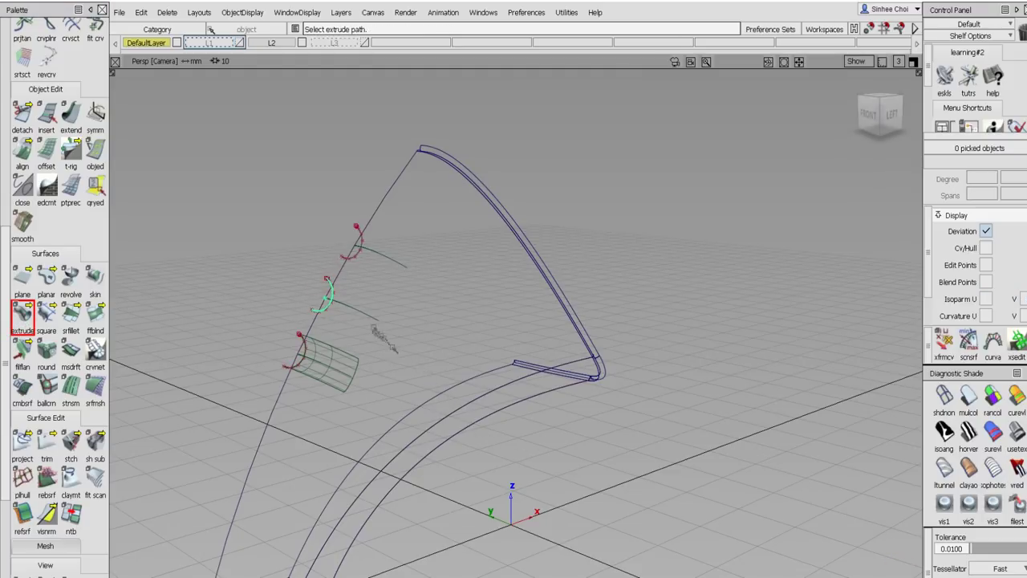
left_click(373, 320)
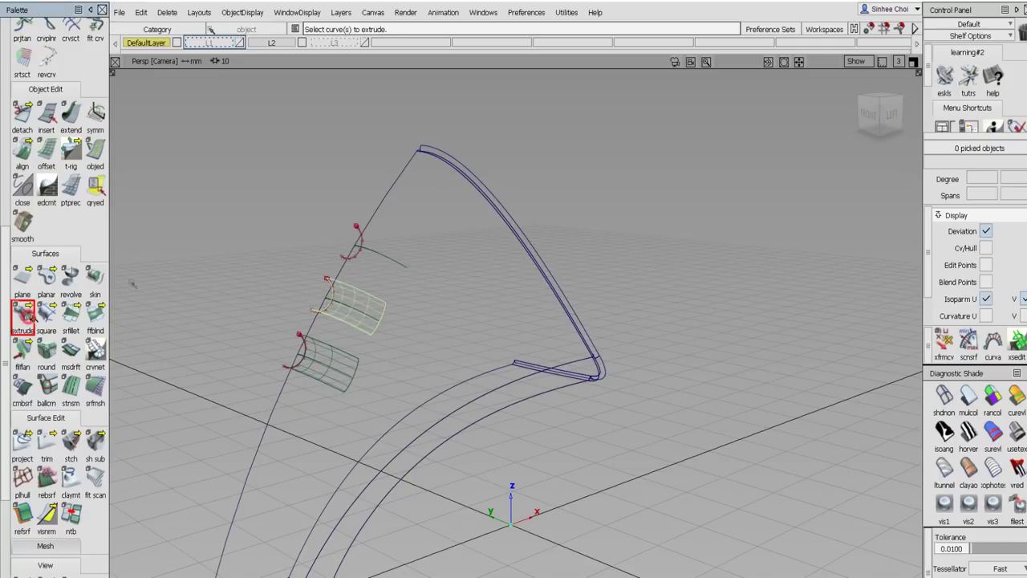
left_click(356, 228)
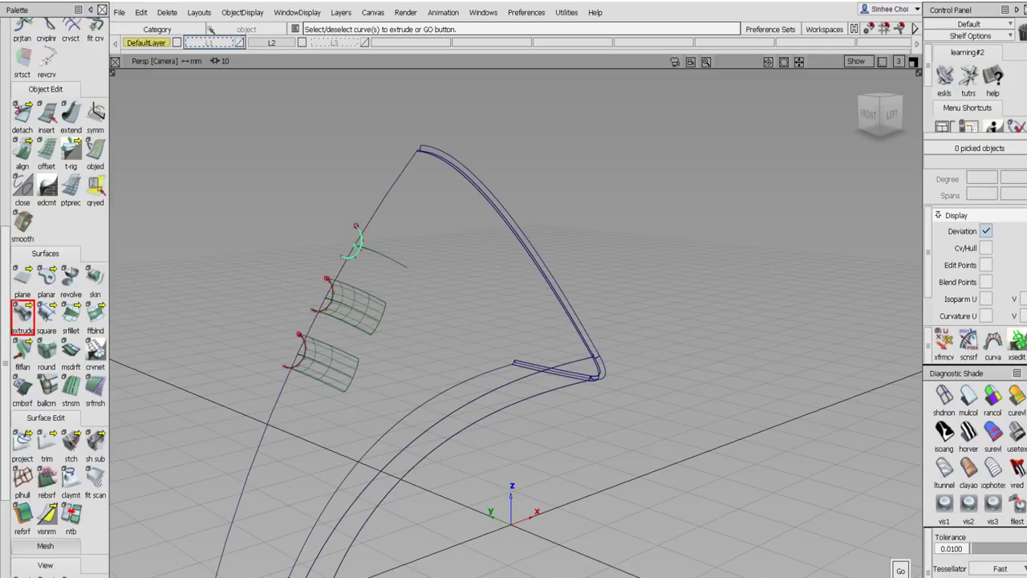
left_click(902, 567)
left_click(396, 262)
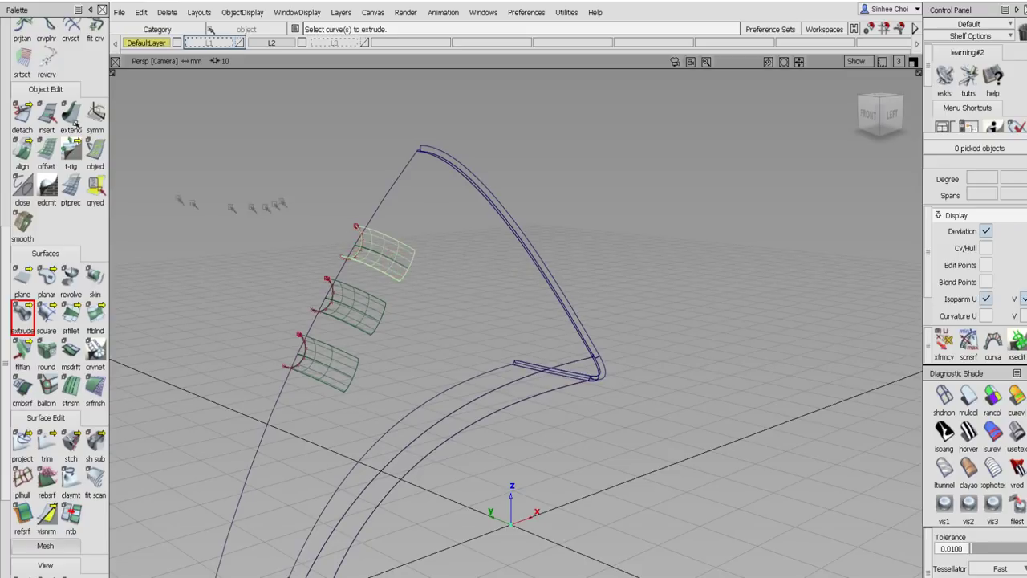
- Turn on the CV/hull display for the three extruded surfaces and clear the selection
scroll(7, 64, "up", 5)
left_click(48, 55)
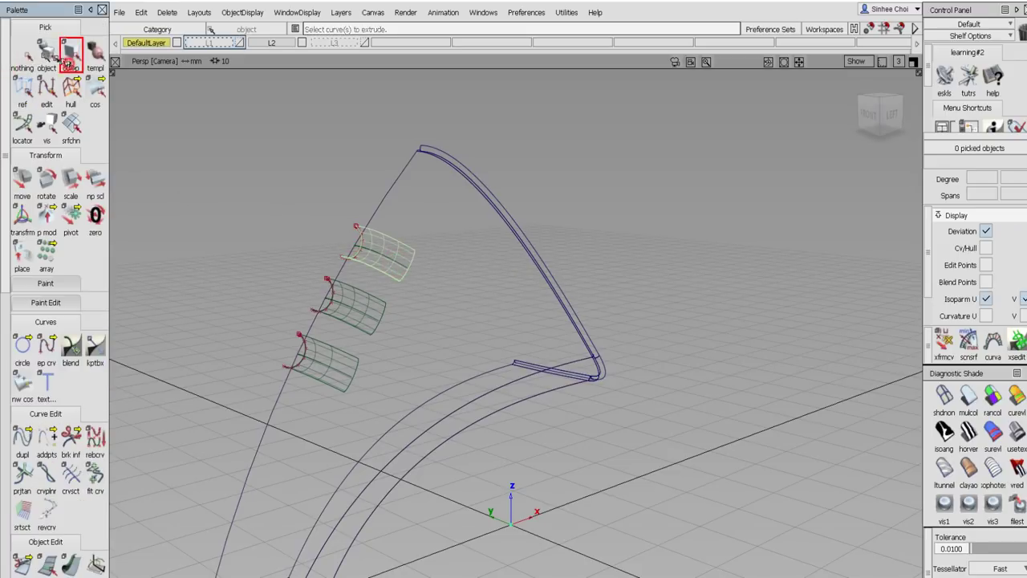
left_click(341, 261)
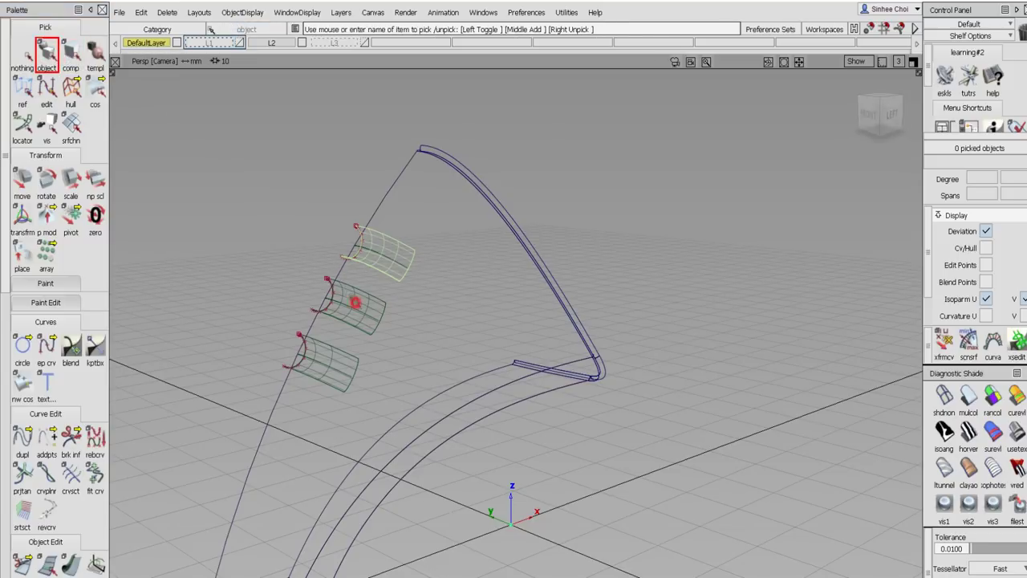
left_click(356, 298)
left_click(355, 363)
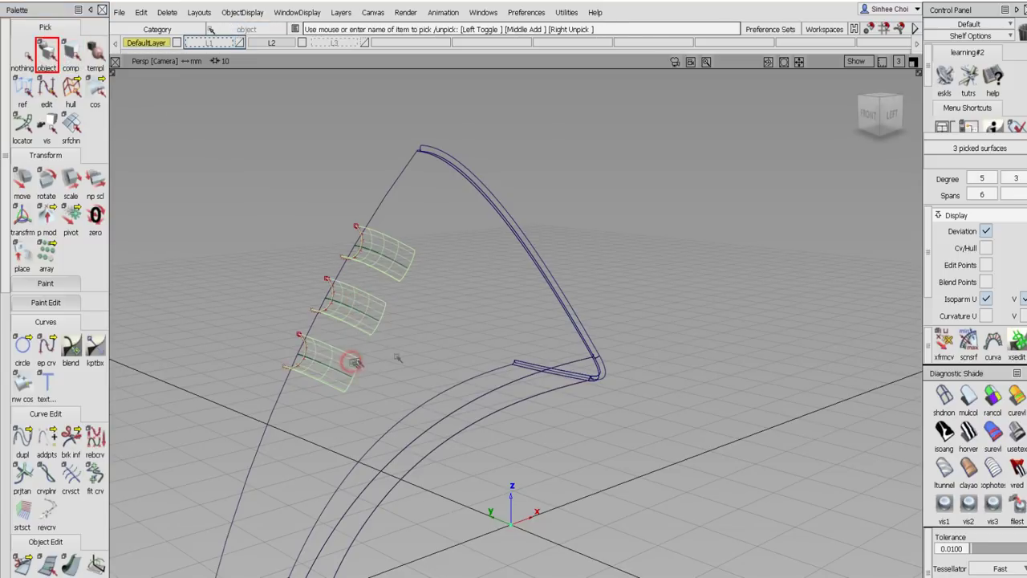
left_click(980, 244)
left_click(23, 56)
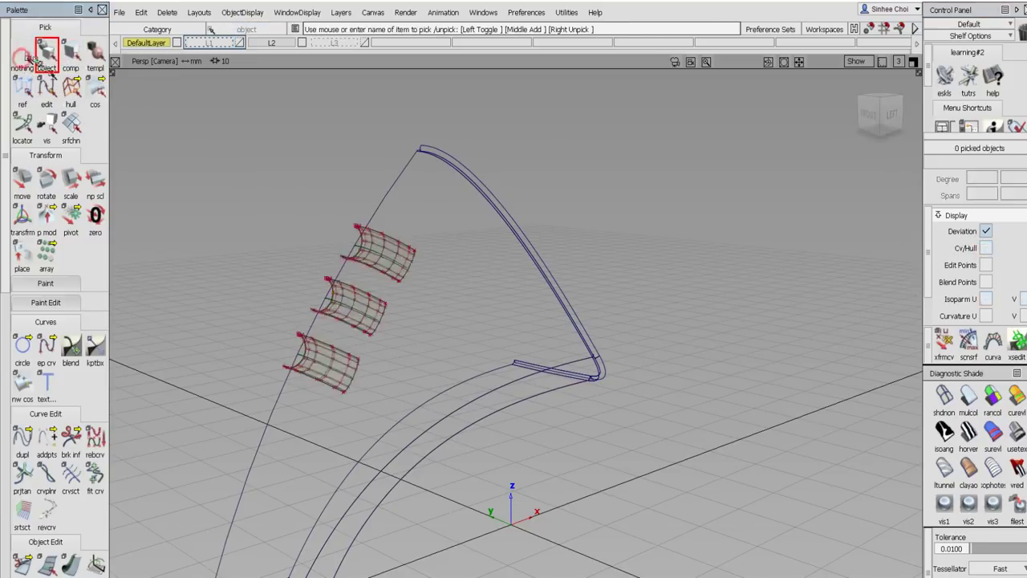
- Shade the model and move the end hulls of the three extruded surfaces down and toward the rim, accepting removal of their construction history
left_click(70, 92)
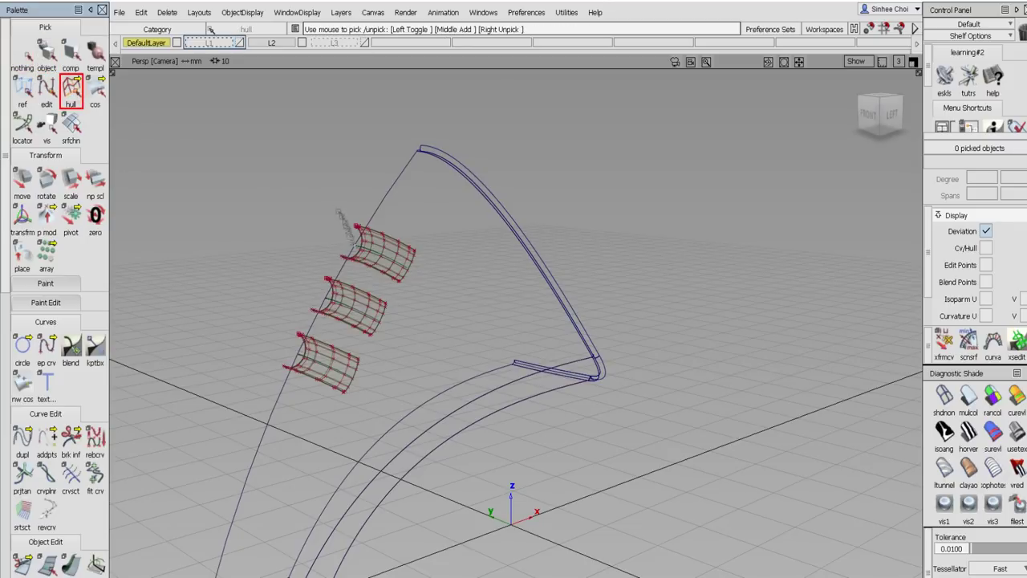
left_click(409, 274)
left_click(380, 330)
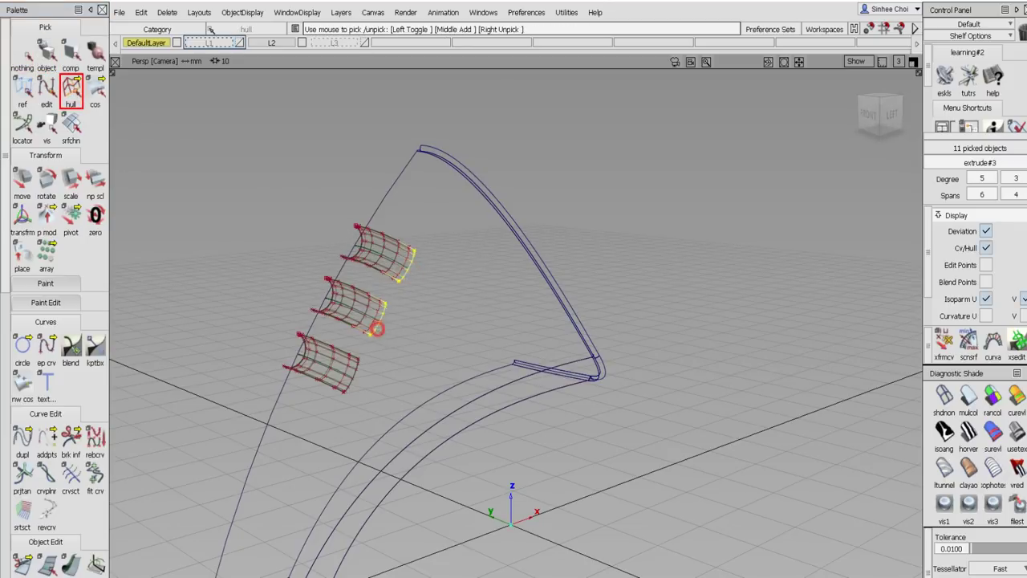
left_click(359, 378)
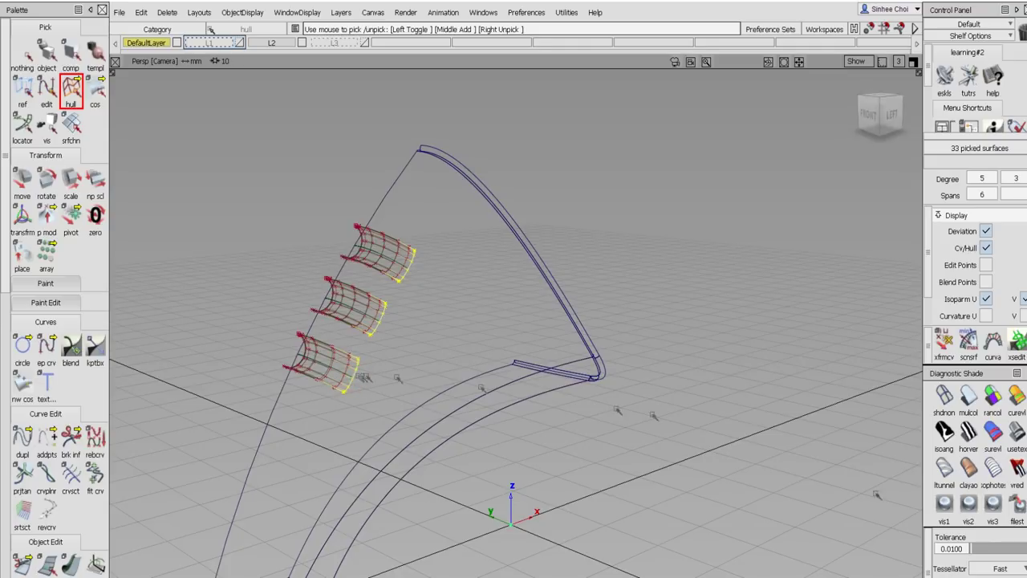
left_click(945, 507)
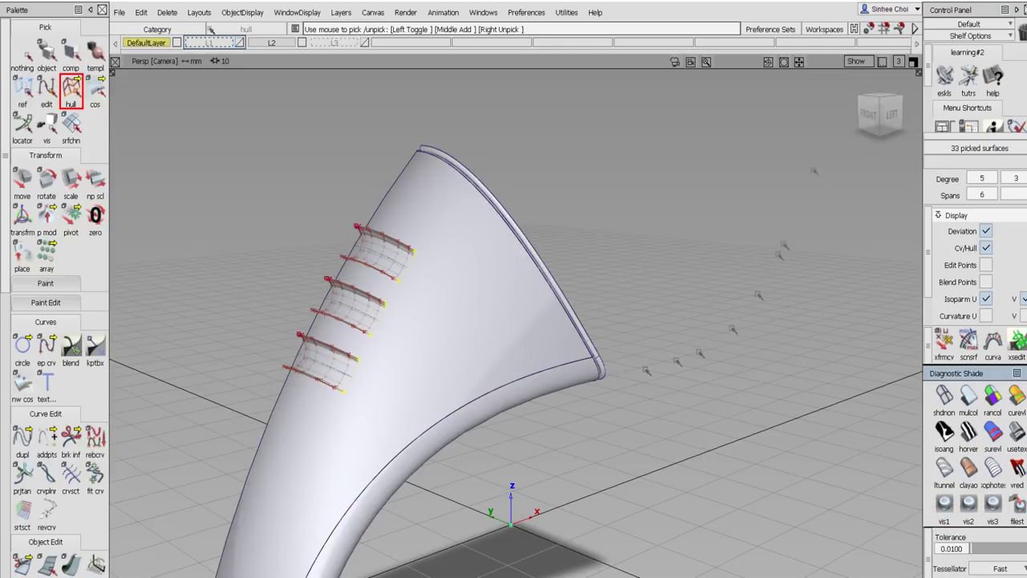
left_click(914, 63)
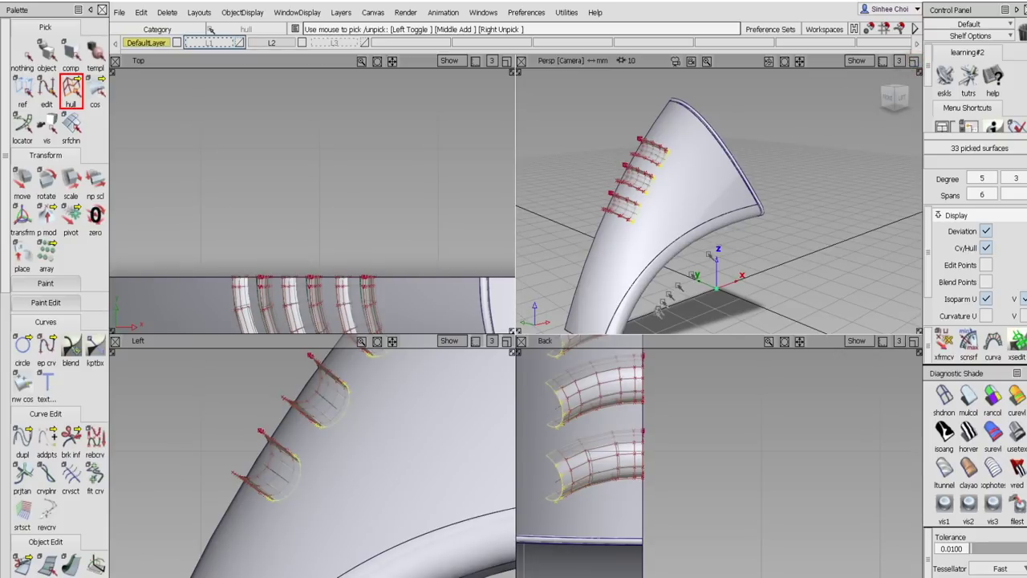
left_click(22, 179)
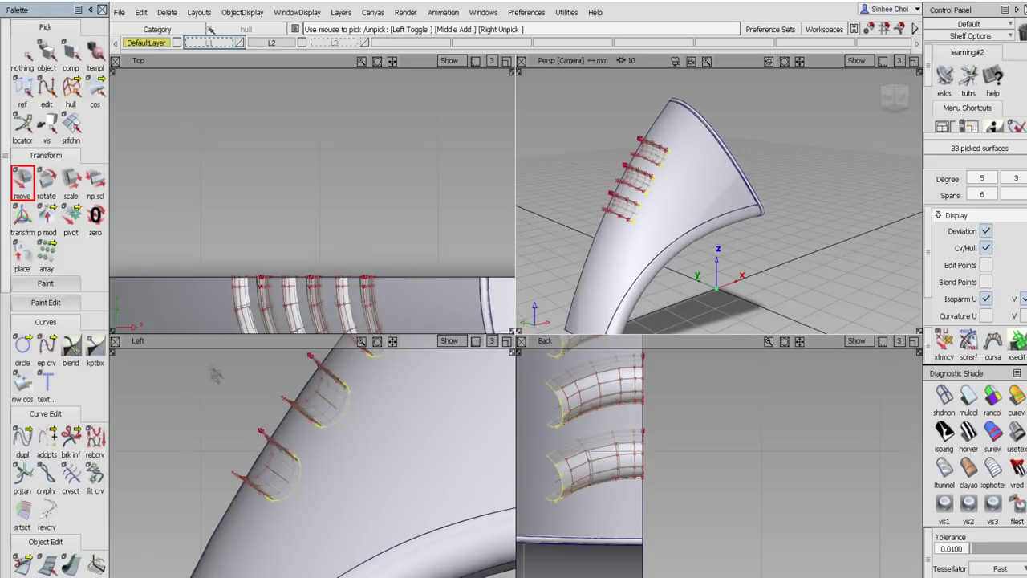
left_click(712, 422)
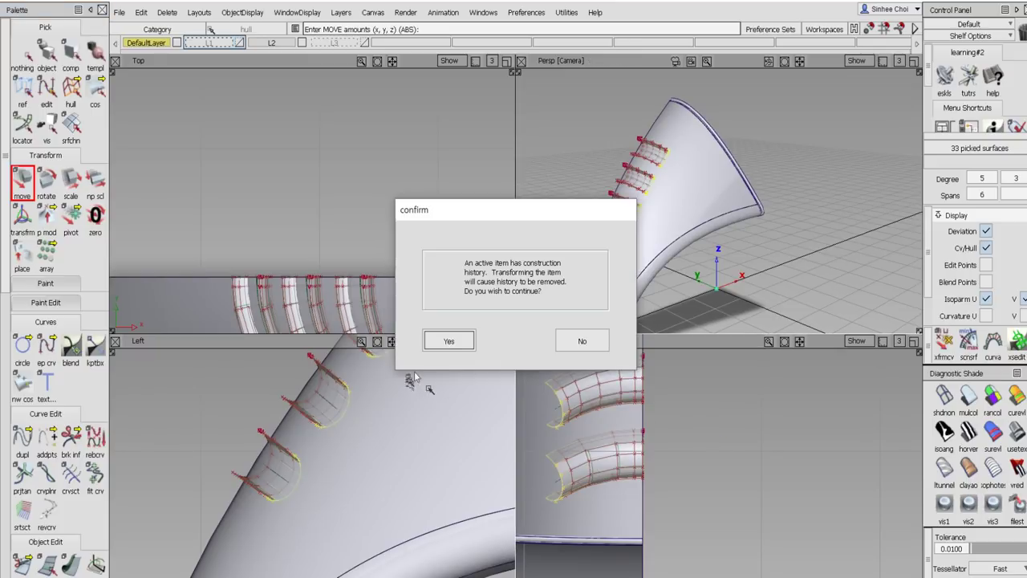
left_click(448, 342)
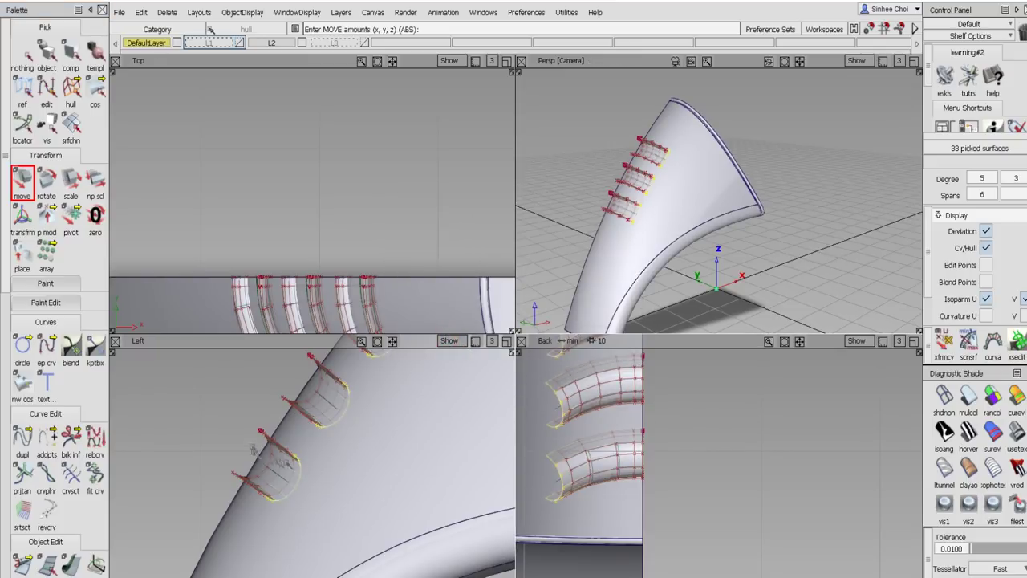
right_click_drag(218, 415, 221, 433)
middle_click_drag(221, 433, 237, 435)
left_click_drag(235, 434, 242, 434)
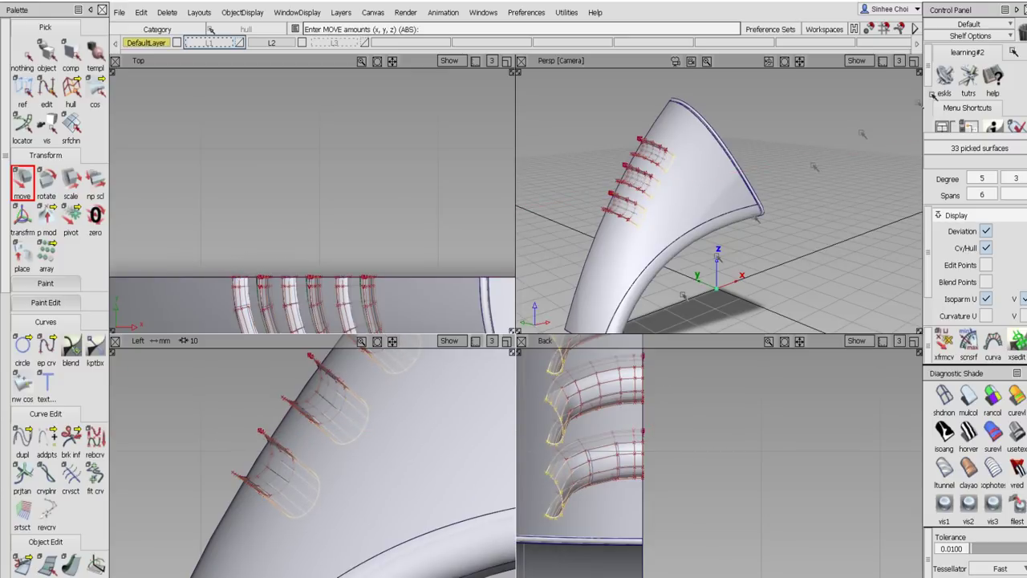
- Raise the picked end hulls of the three surfaces, checking them against the shaded body from below
left_click(914, 62)
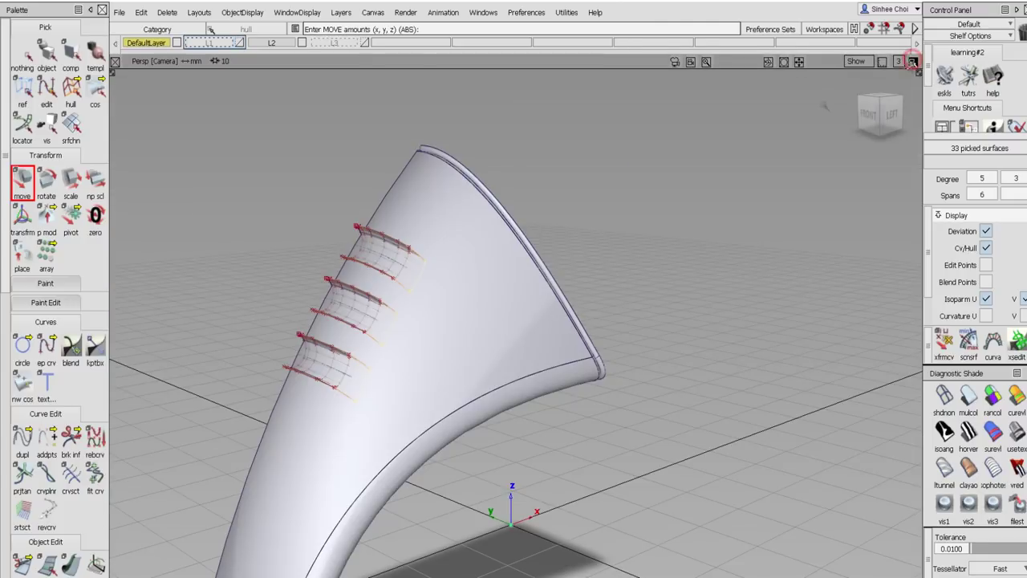
left_click(385, 277, "alt+shift")
right_click_drag(441, 307, 463, 281, "alt+shift")
left_click_drag(465, 276, 659, 174, "alt+shift")
right_click_drag(658, 179, 631, 192, "alt+shift")
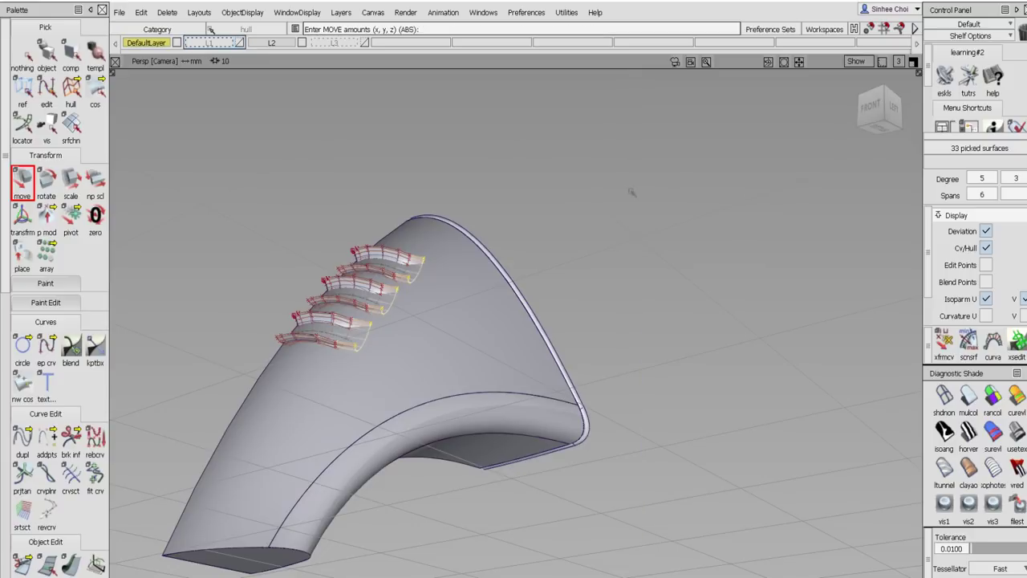
- Pull the three end hulls back past the body's upper profile and sideways out of the body
left_click(914, 61)
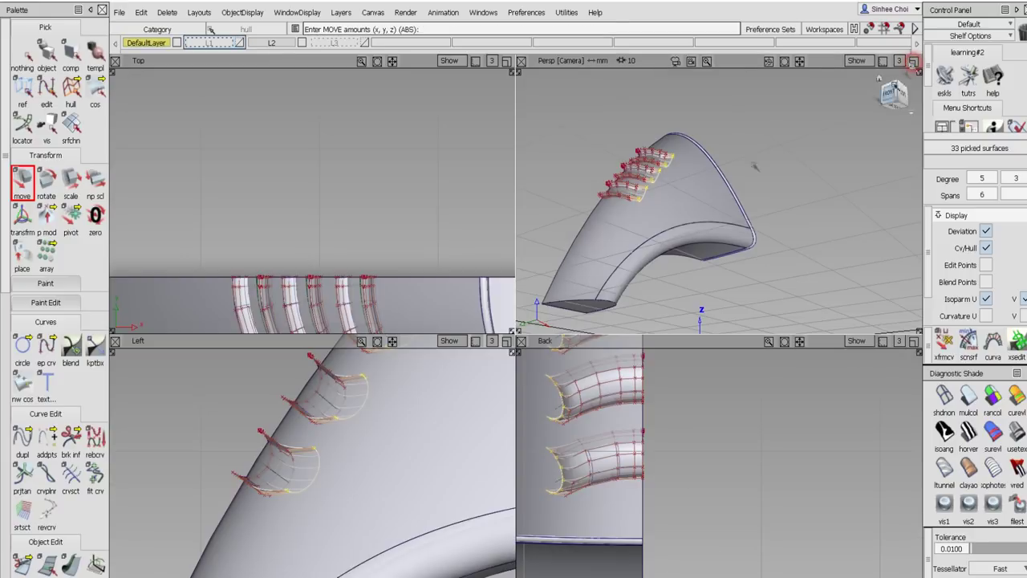
middle_click_drag(379, 211, 349, 212)
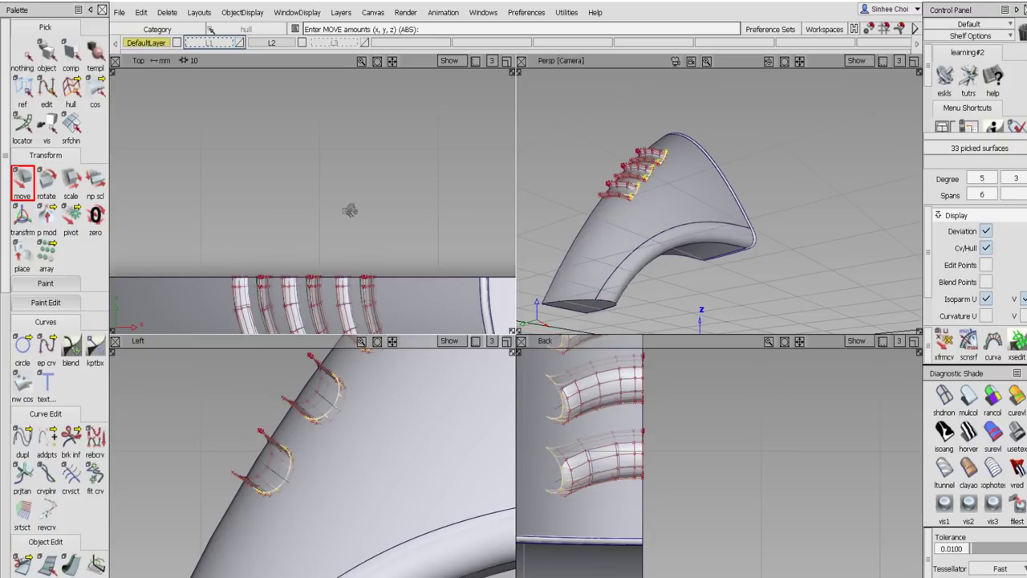
mouse_move(351, 213)
right_mouse_down()
mouse_move(353, 190)
mouse_move(350, 211)
right_mouse_up()
middle_click_drag(175, 419, 124, 445)
right_click_drag(327, 186, 323, 214)
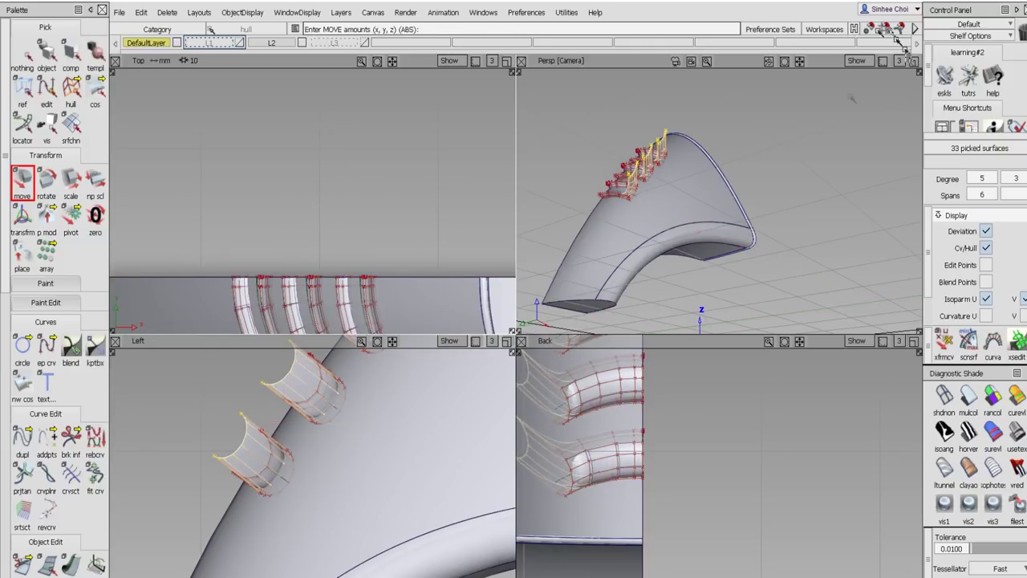
- Lower the three end hulls along the body's side so the extruded surfaces cut through the wall and end outside it
left_click(914, 61)
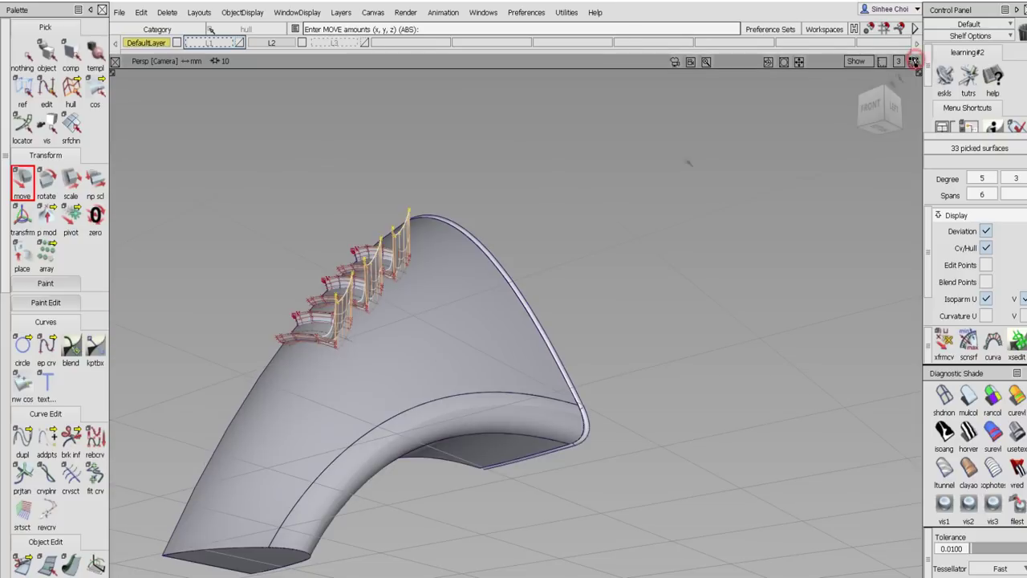
left_click_drag(468, 298, 400, 330, "alt+shift")
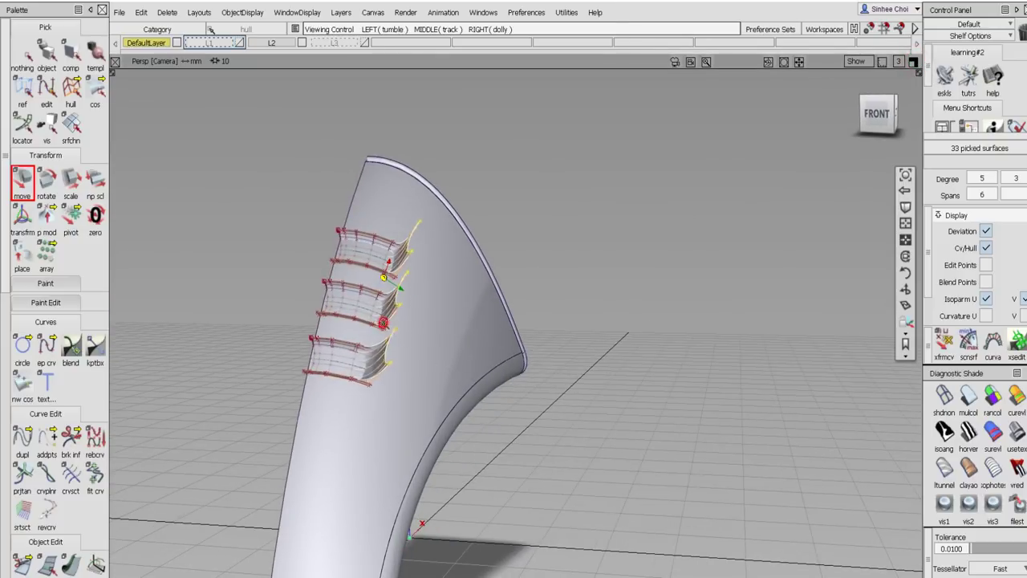
scroll(436, 346, "up", 7)
scroll(433, 329, "down", 8)
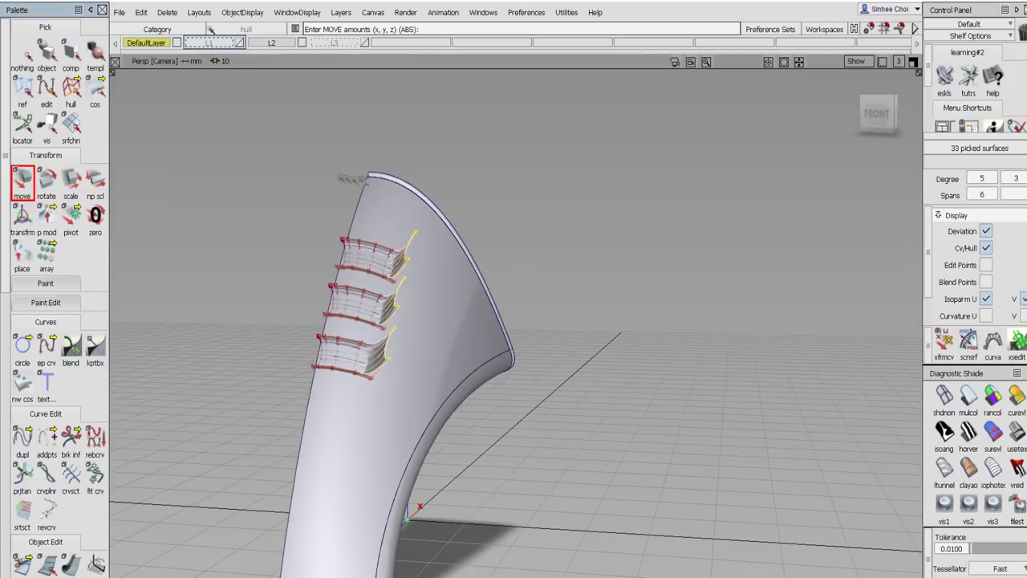
middle_click_drag(290, 194, 302, 235)
right_click_drag(468, 208, 467, 254)
left_click_drag(468, 257, 389, 307, "alt+shift")
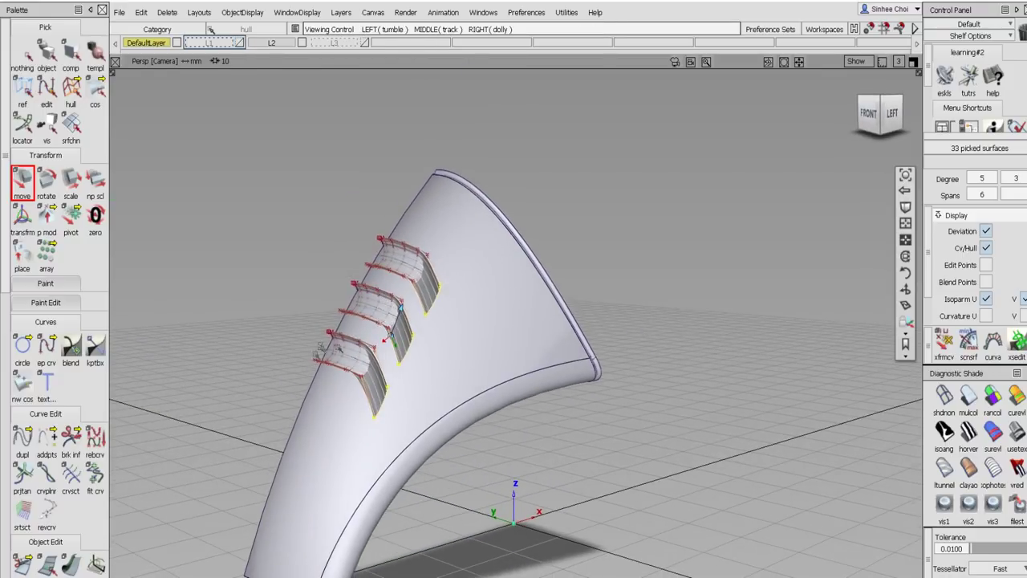
- In the Left view, move the three picked end hulls farther across the body's side and slightly upward, lengthening the grooves along the wall
left_click(913, 62)
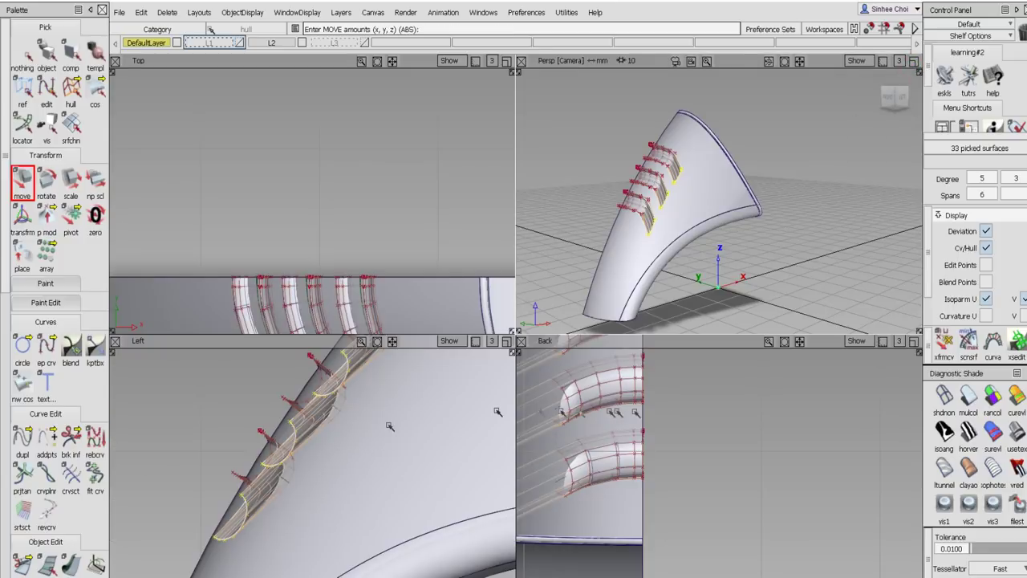
middle_click_drag(174, 460, 277, 470)
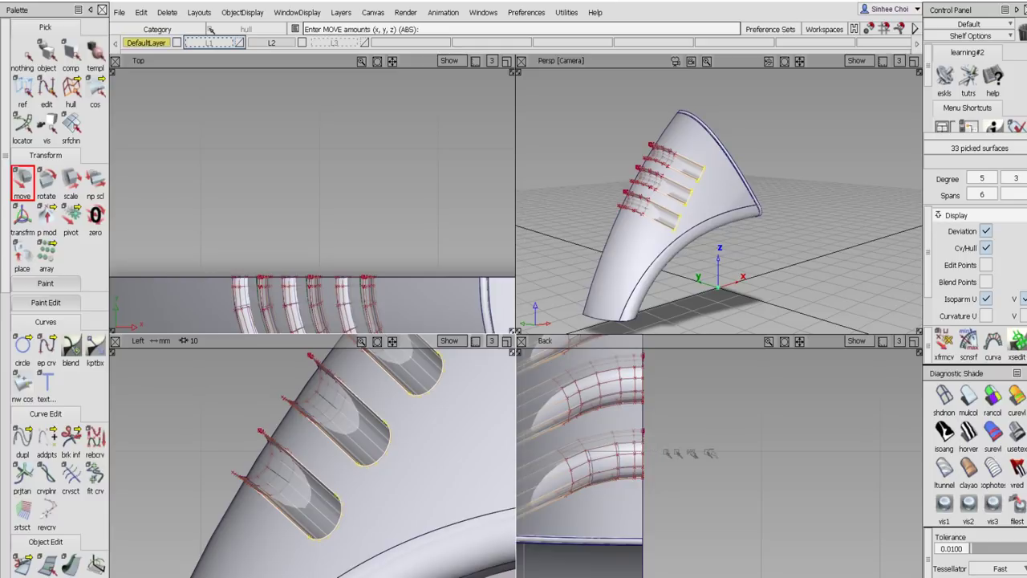
right_click_drag(160, 476, 161, 459)
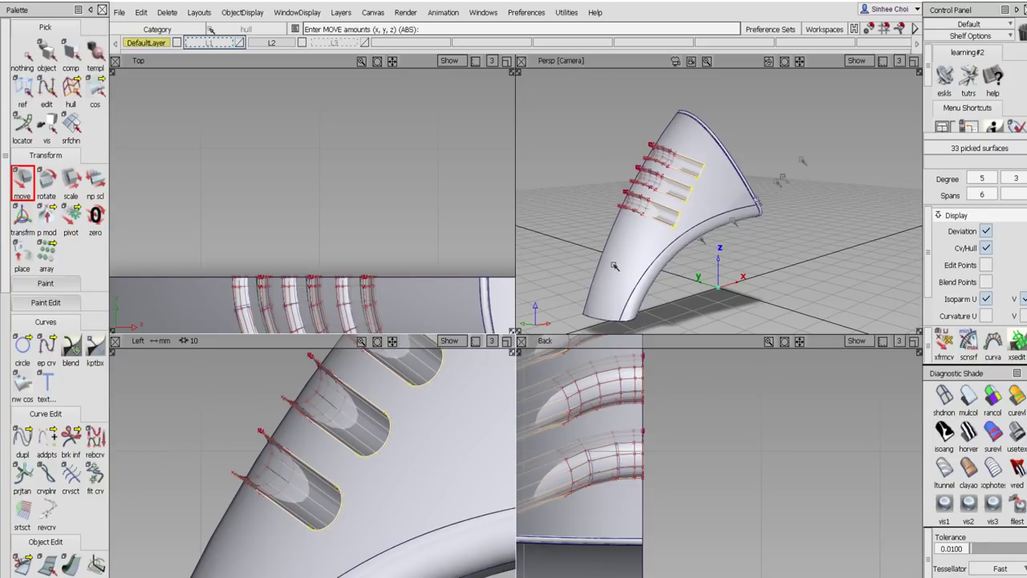
left_click(914, 61)
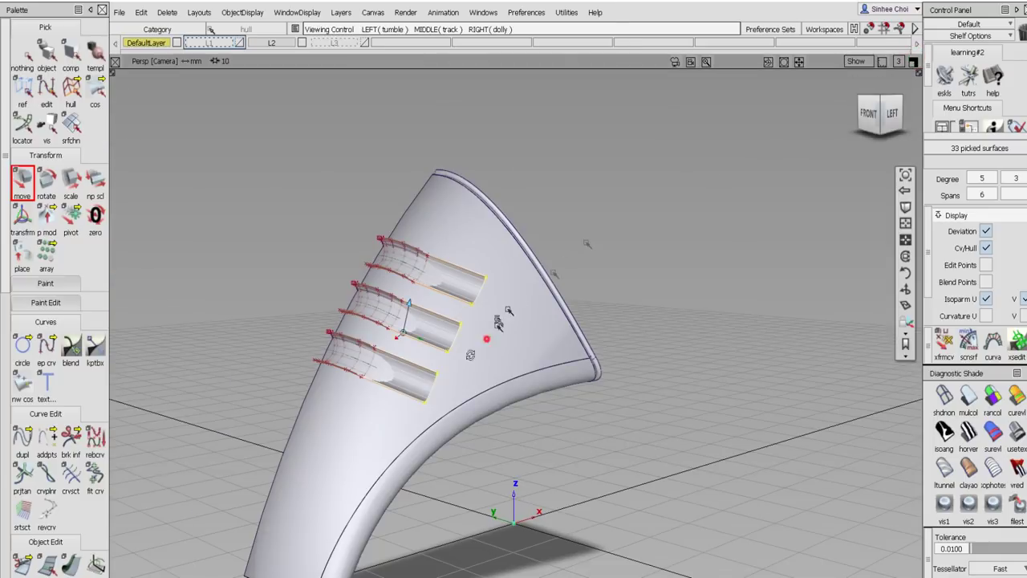
left_click_drag(489, 238, 543, 329, "alt+shift")
- Return the model to wireframe and turn off the CV/hull display of the three extruded groove surfaces
left_click(945, 394)
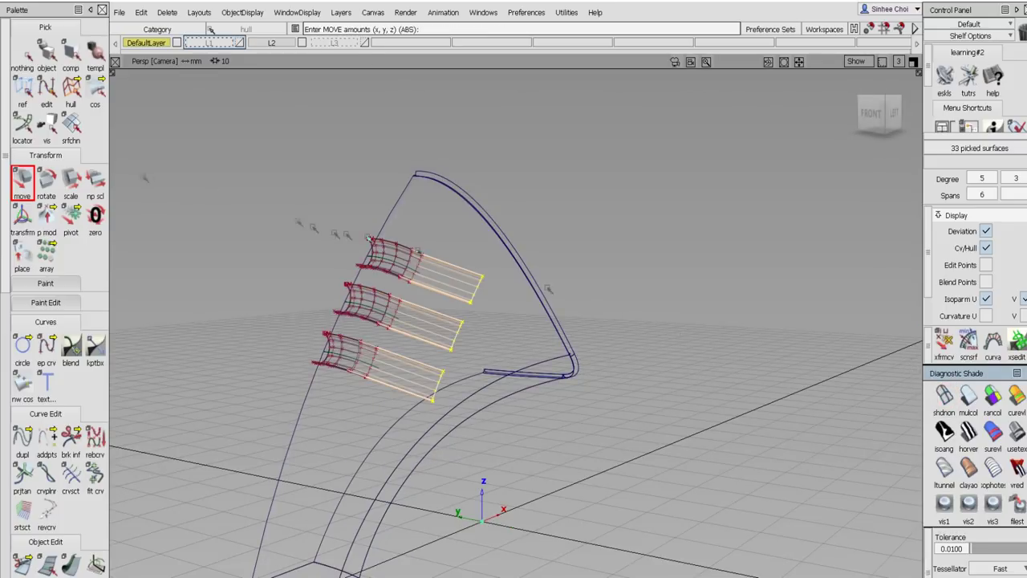
left_click(24, 57)
left_click(46, 57)
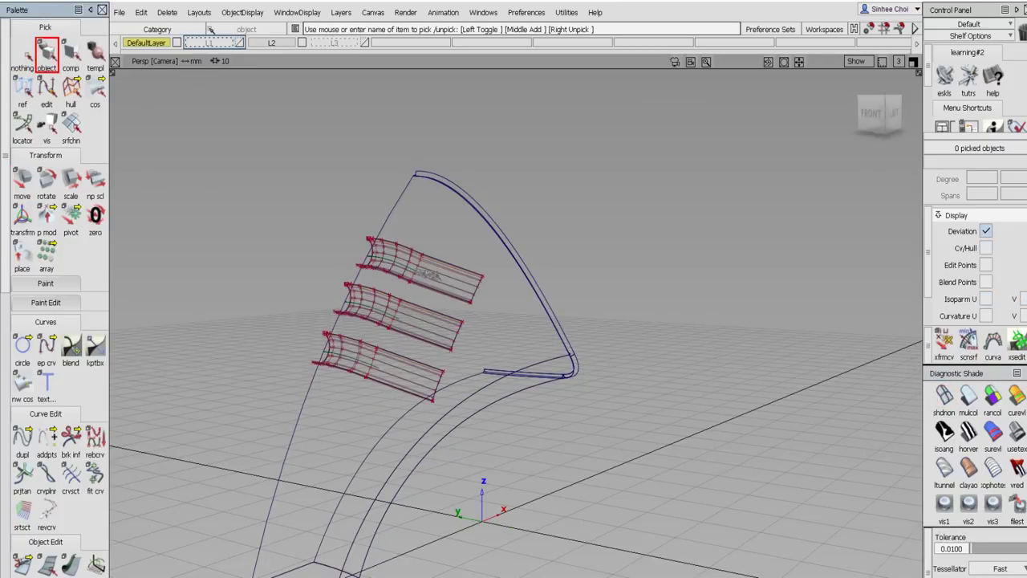
left_click(419, 267)
left_click(425, 321)
left_click(412, 376)
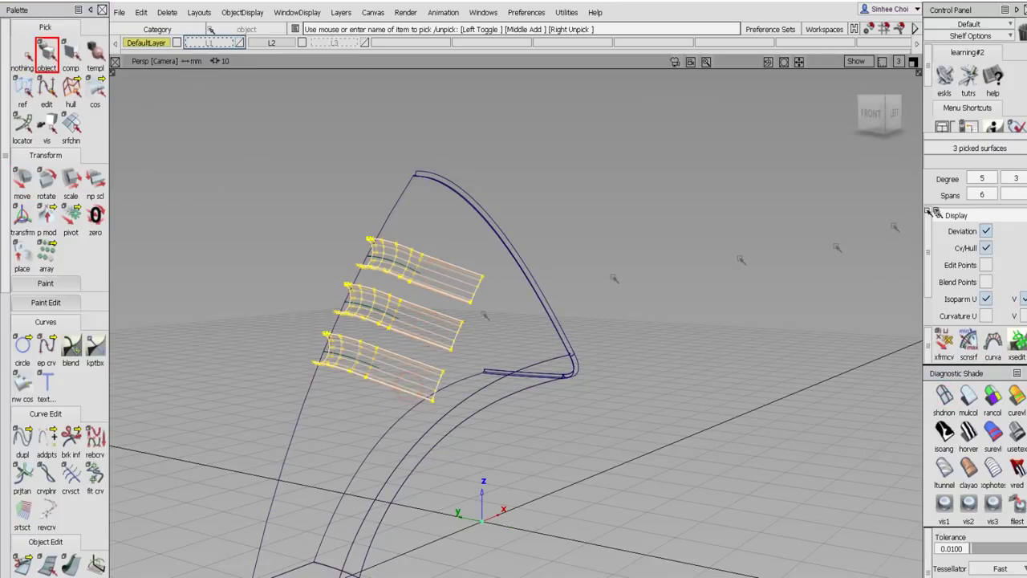
left_click(986, 248)
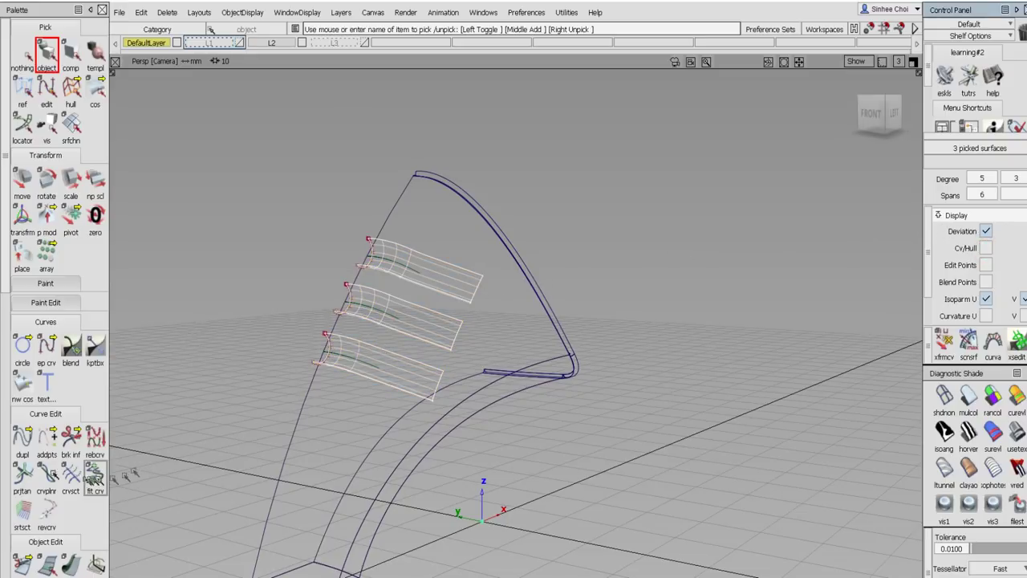